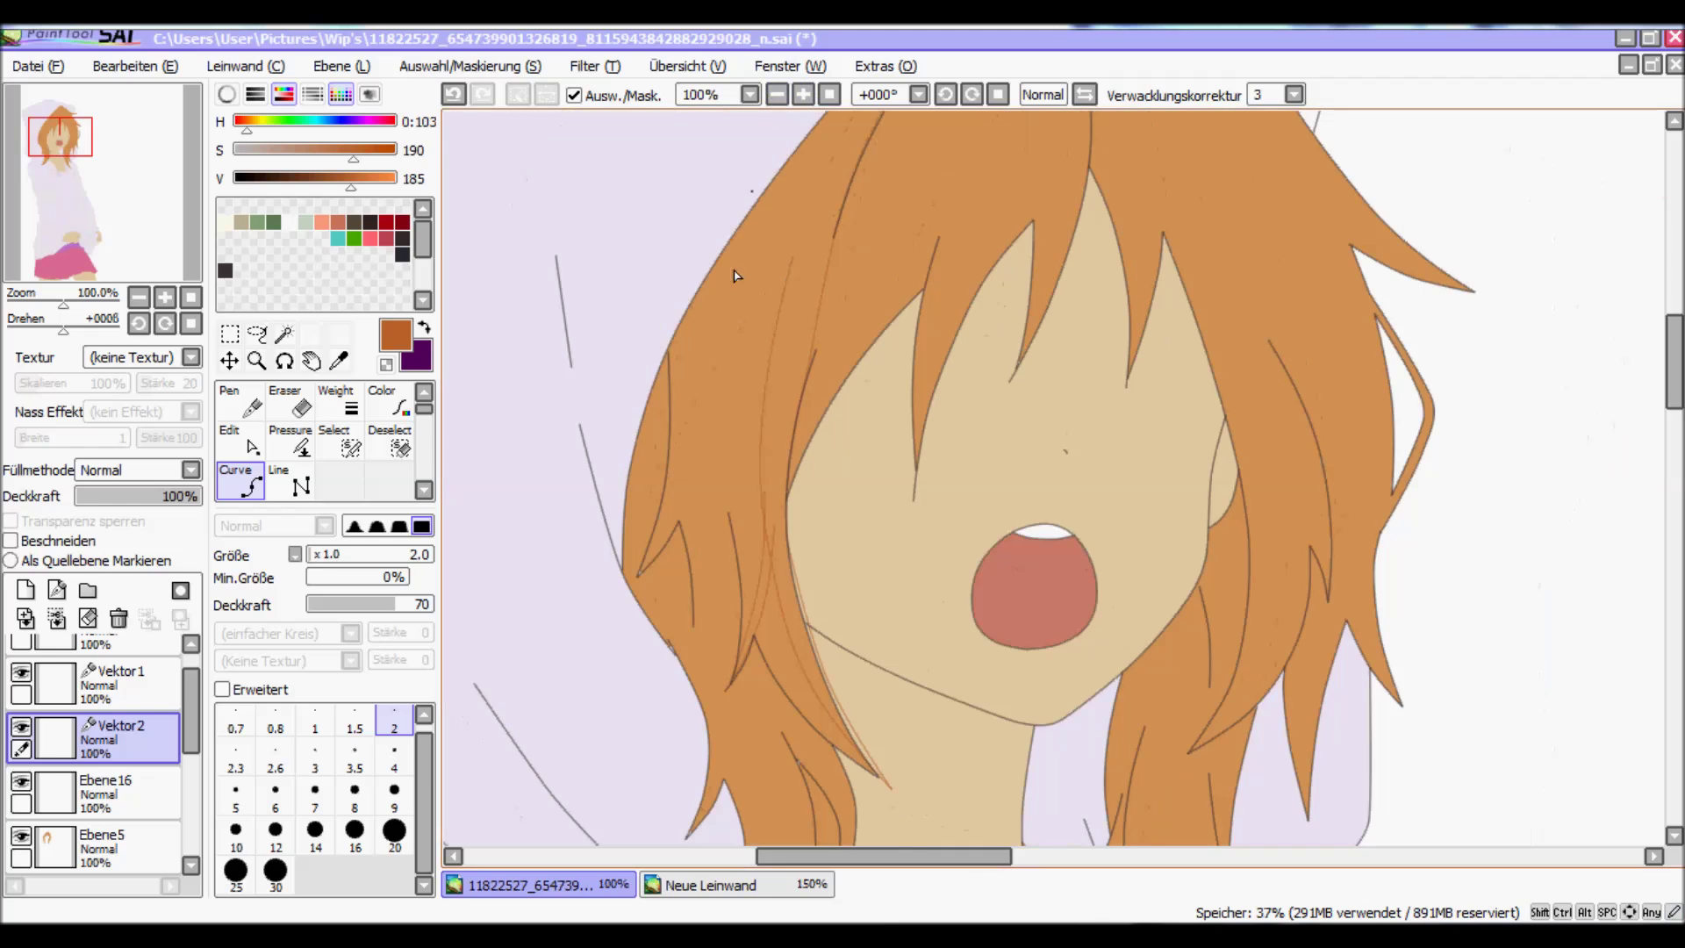
# Step: Outline the shadow areas across the hair locks on both sides of the face with brown 2 px curves on the Vektor2 layer
pyautogui.click(669, 313)
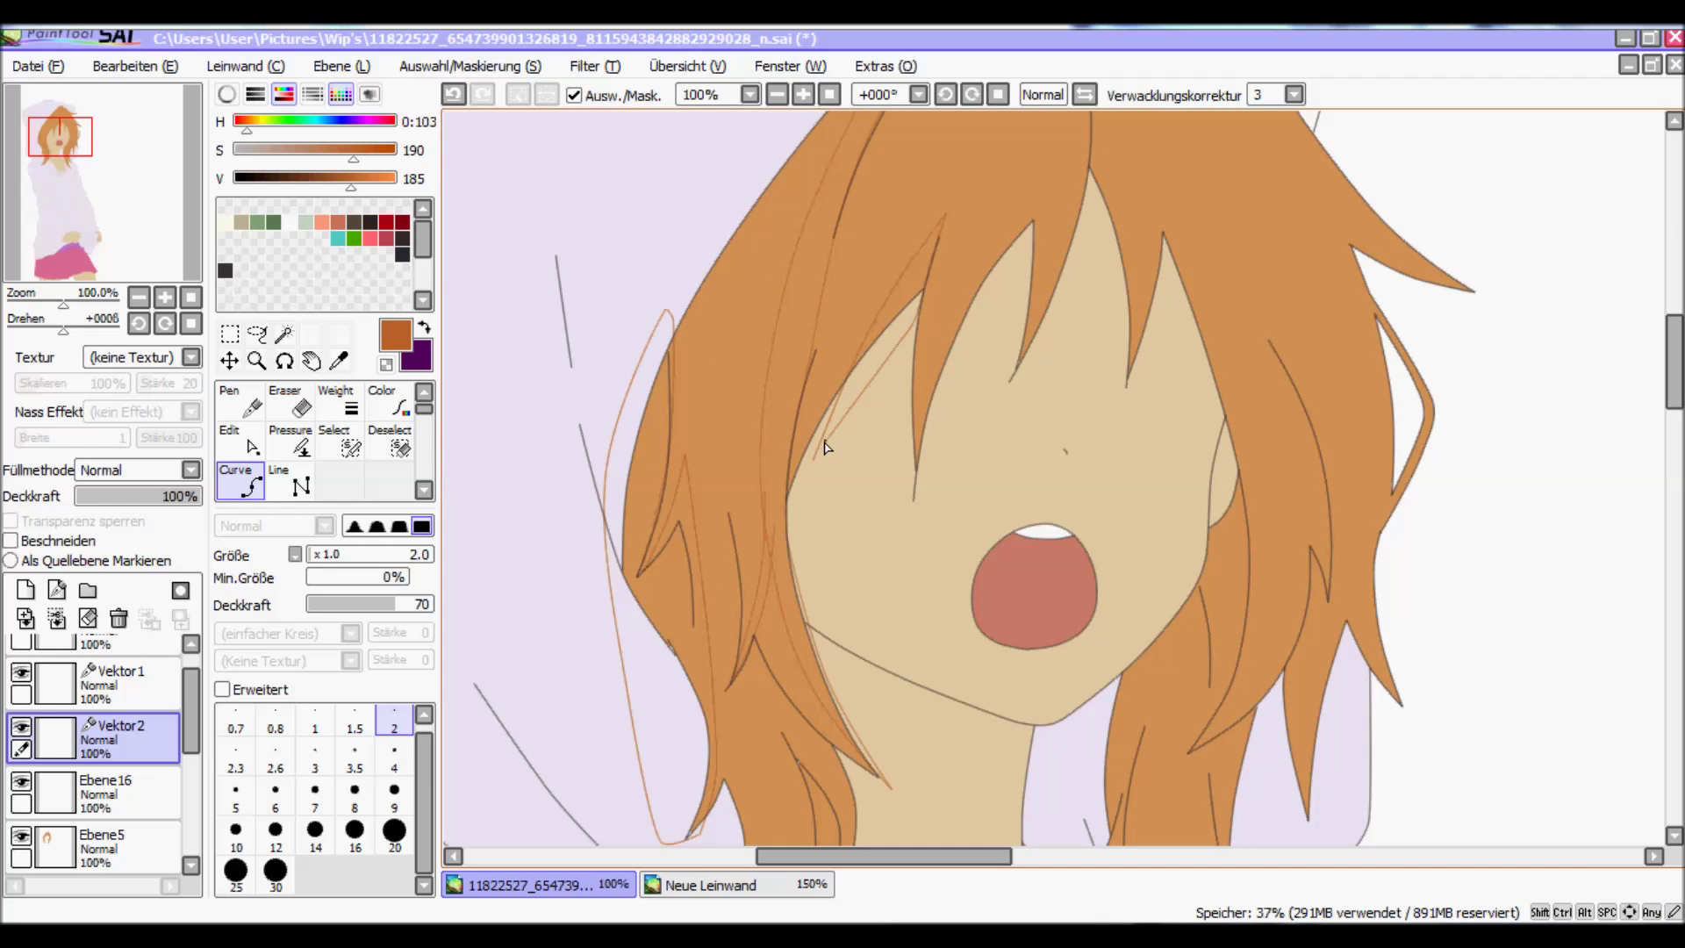
pyautogui.scroll(3, 1029, 224)
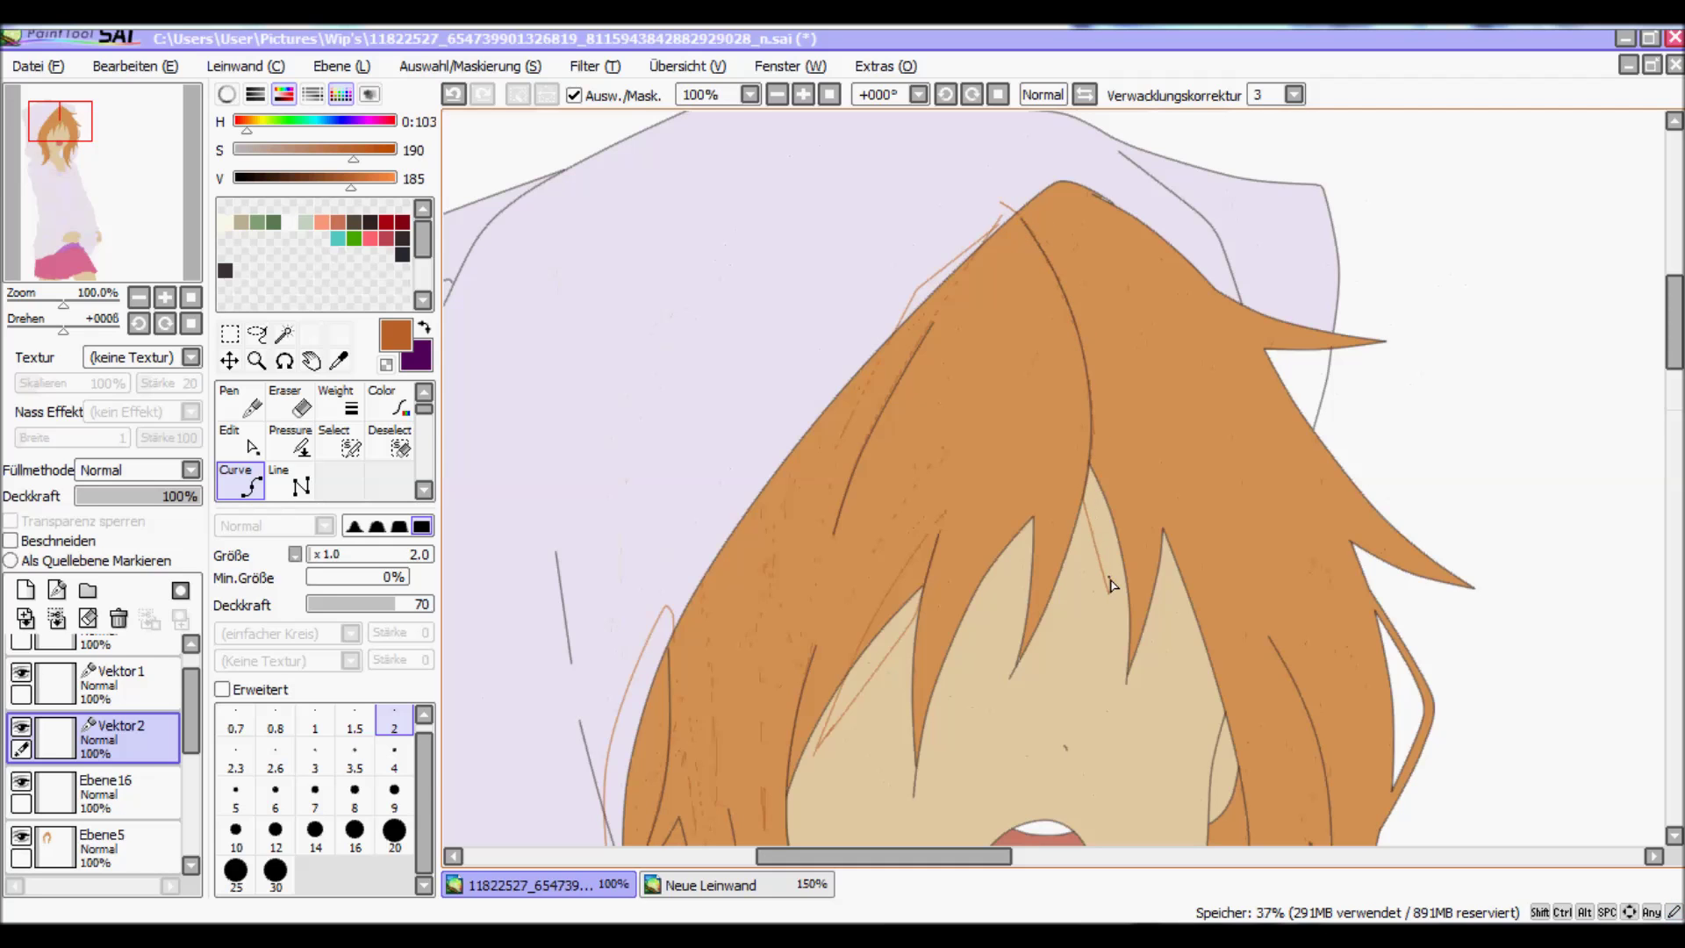
pyautogui.scroll(-5, 1284, 354)
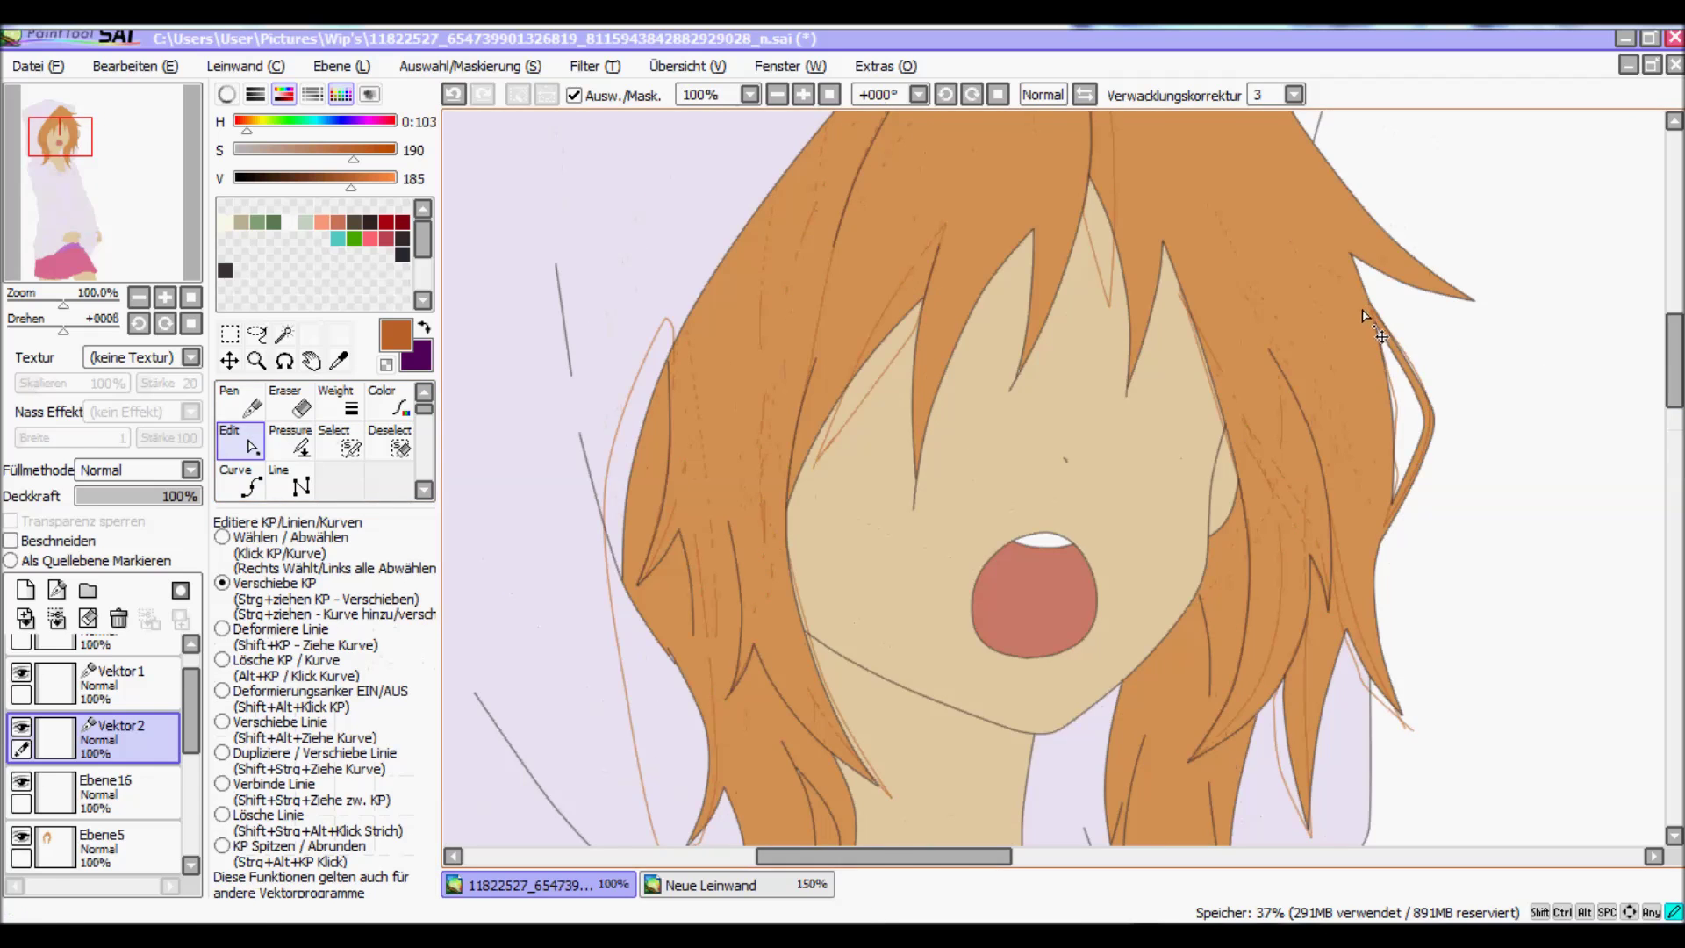
pyautogui.scroll(-2, 1663, 402)
pyautogui.scroll(-3, 1663, 402)
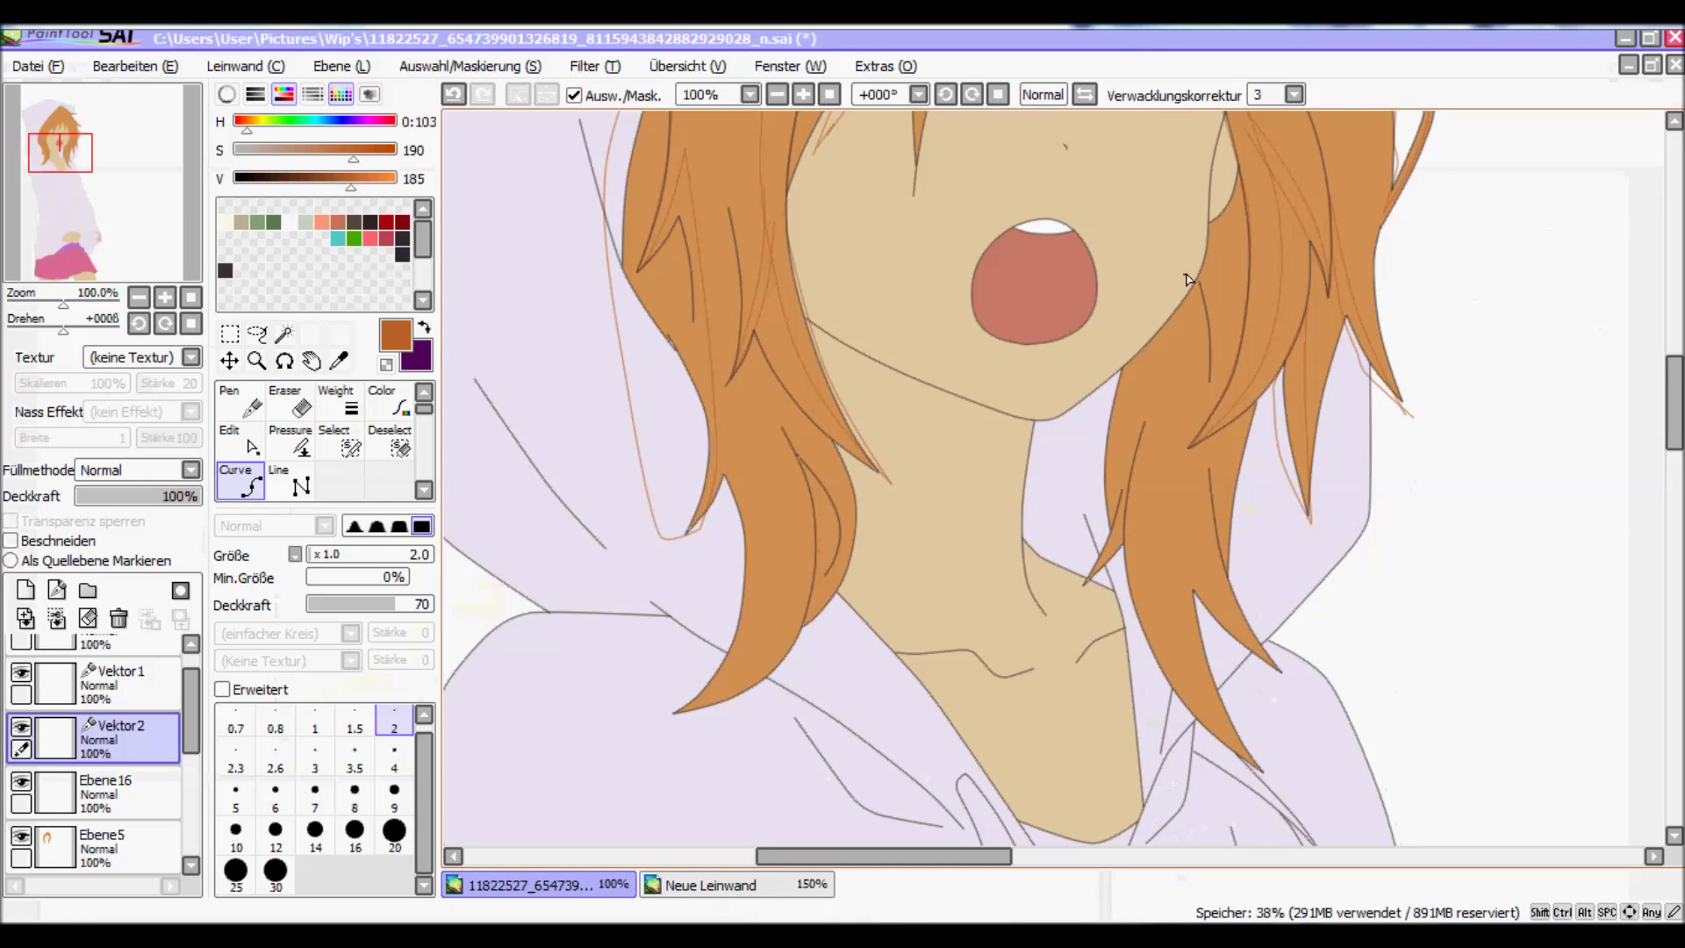
pyautogui.click(1126, 614)
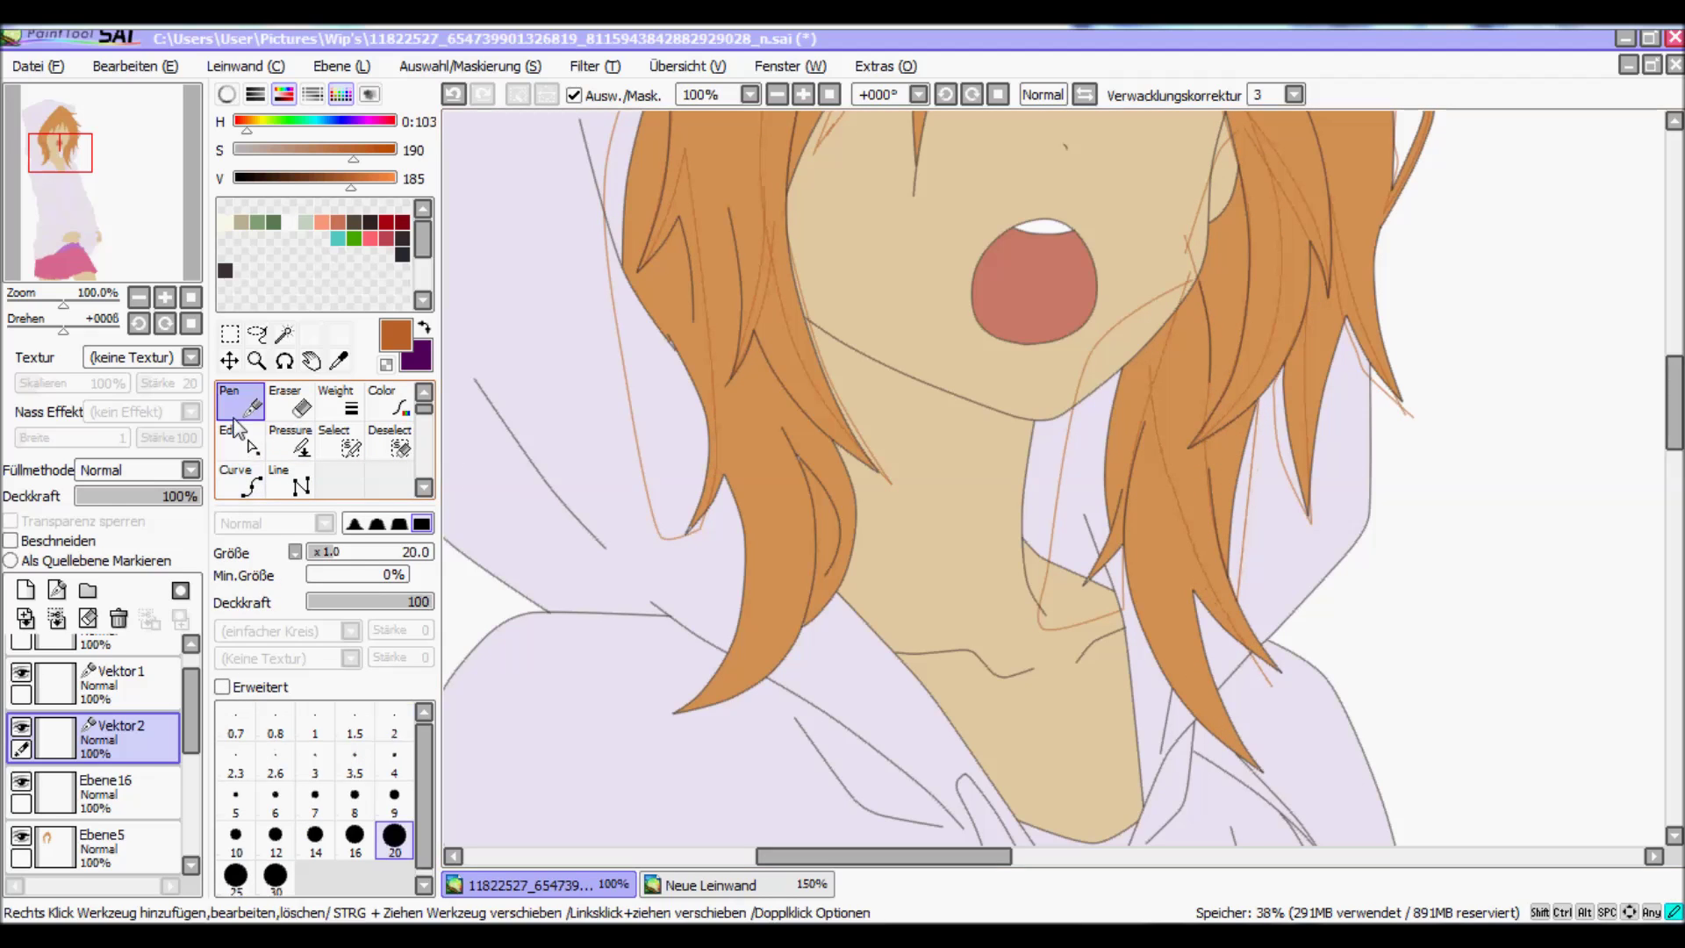
pyautogui.click(1268, 677)
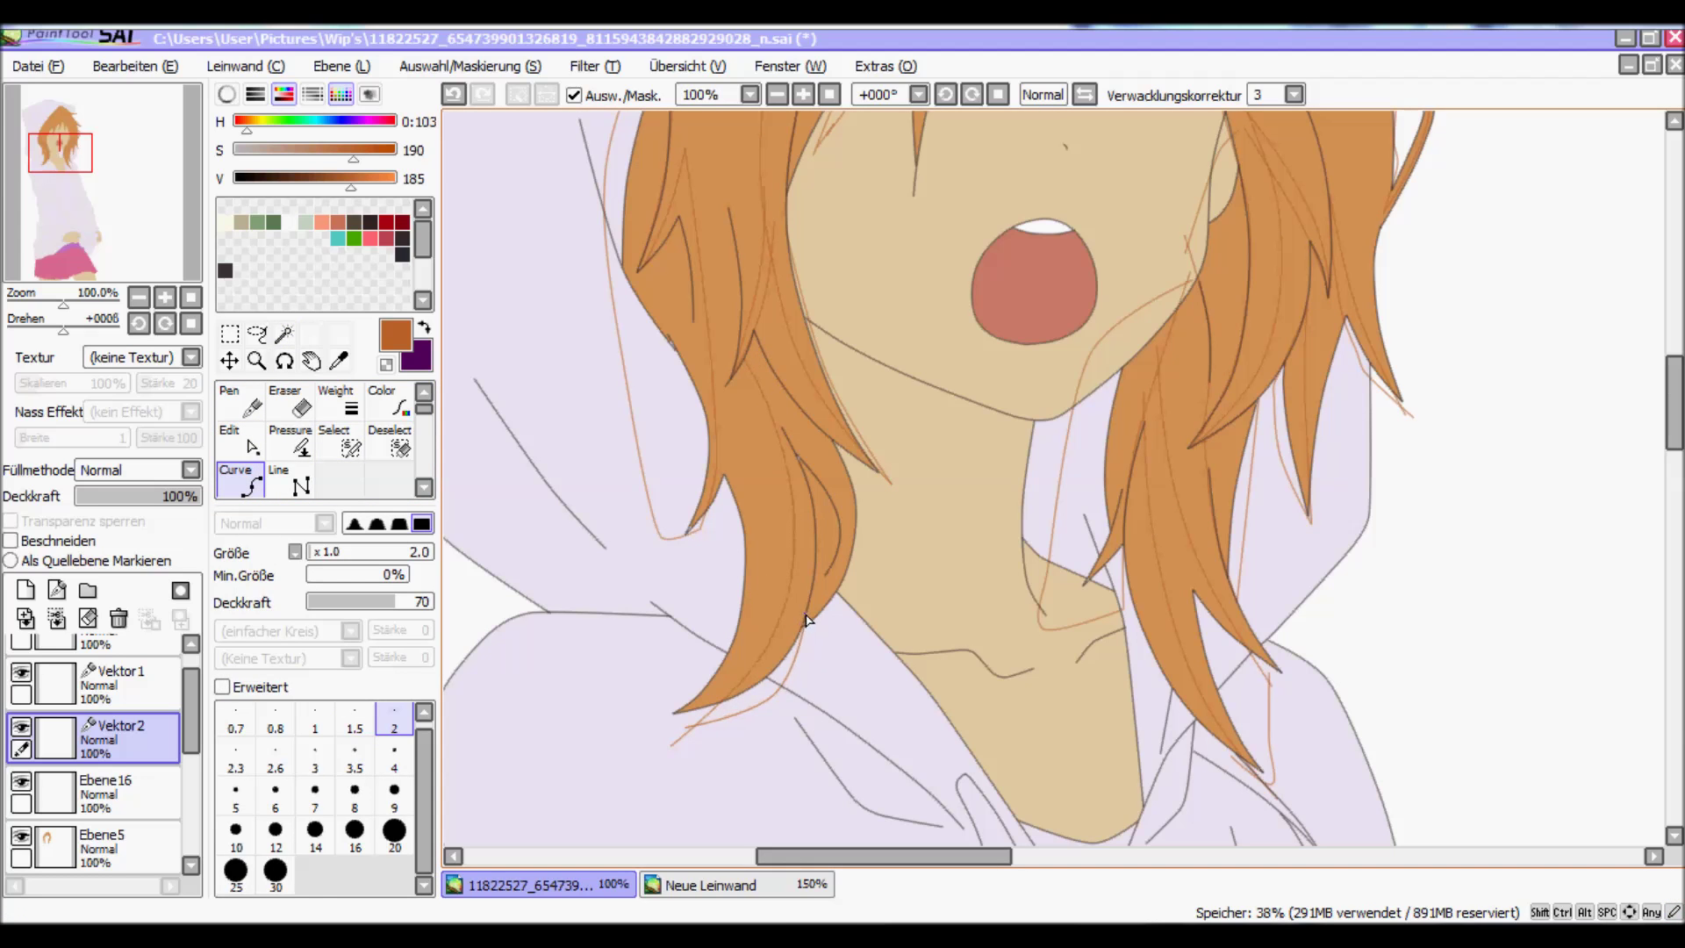
# Step: Select all the outlined hair shadow areas with the Magic Wand on the Vektor2 layer
pyautogui.press('w')
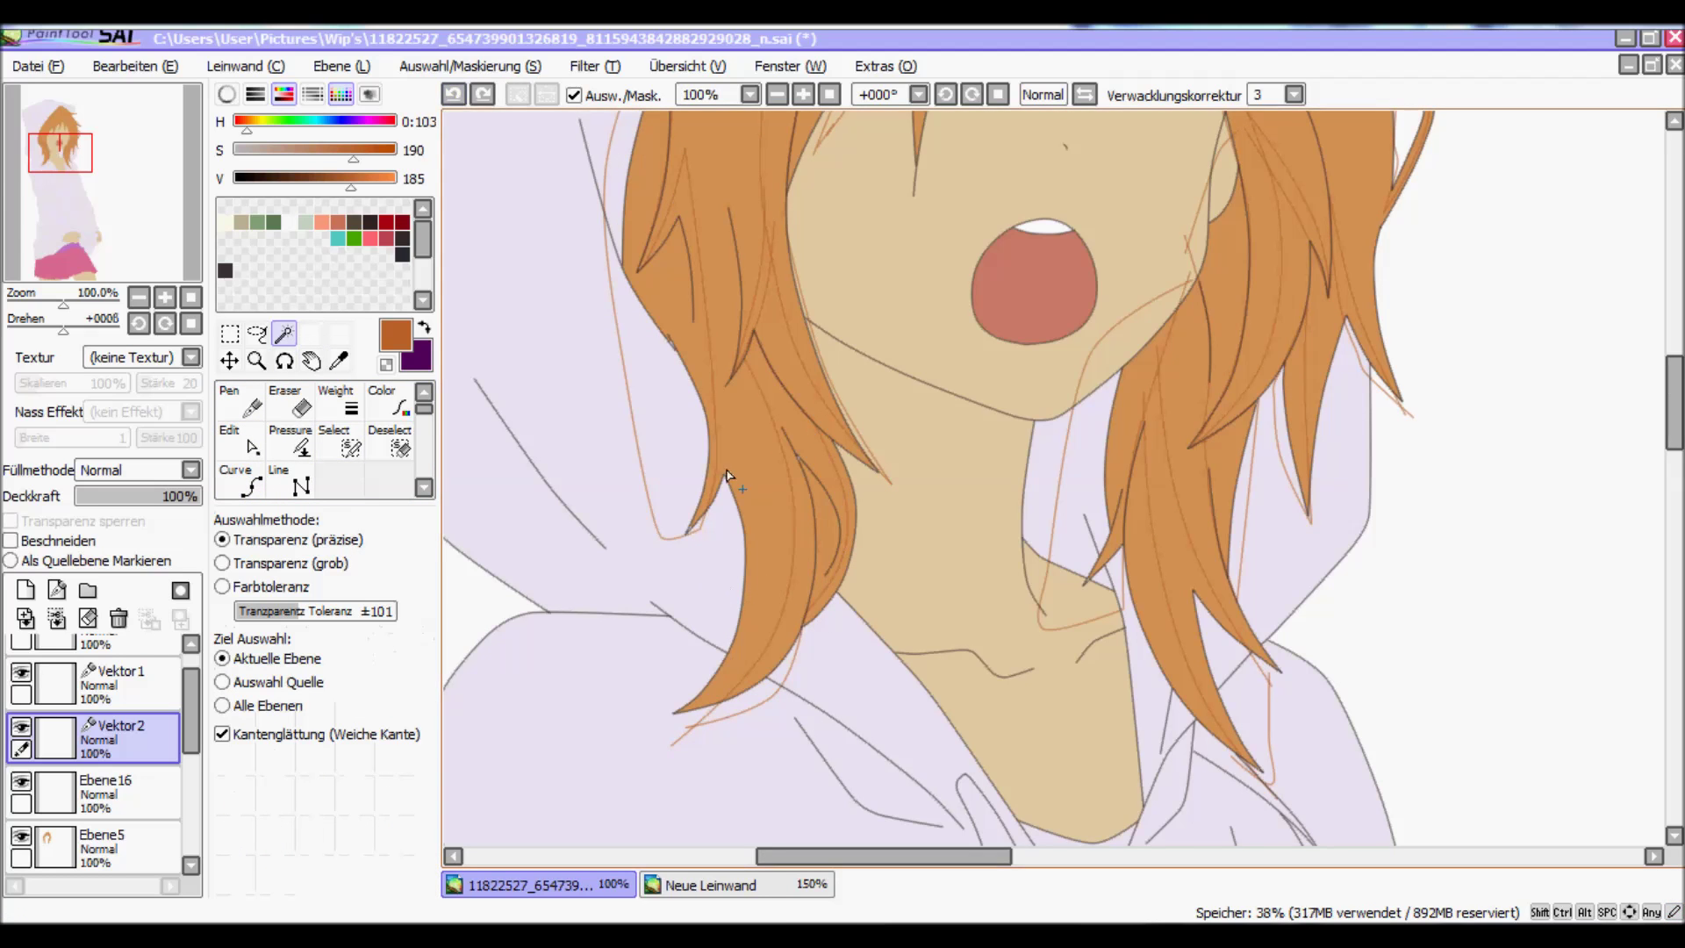
pyautogui.click(757, 336)
pyautogui.click(776, 95)
pyautogui.click(803, 95)
pyautogui.hotkey('ctrl', 'd')
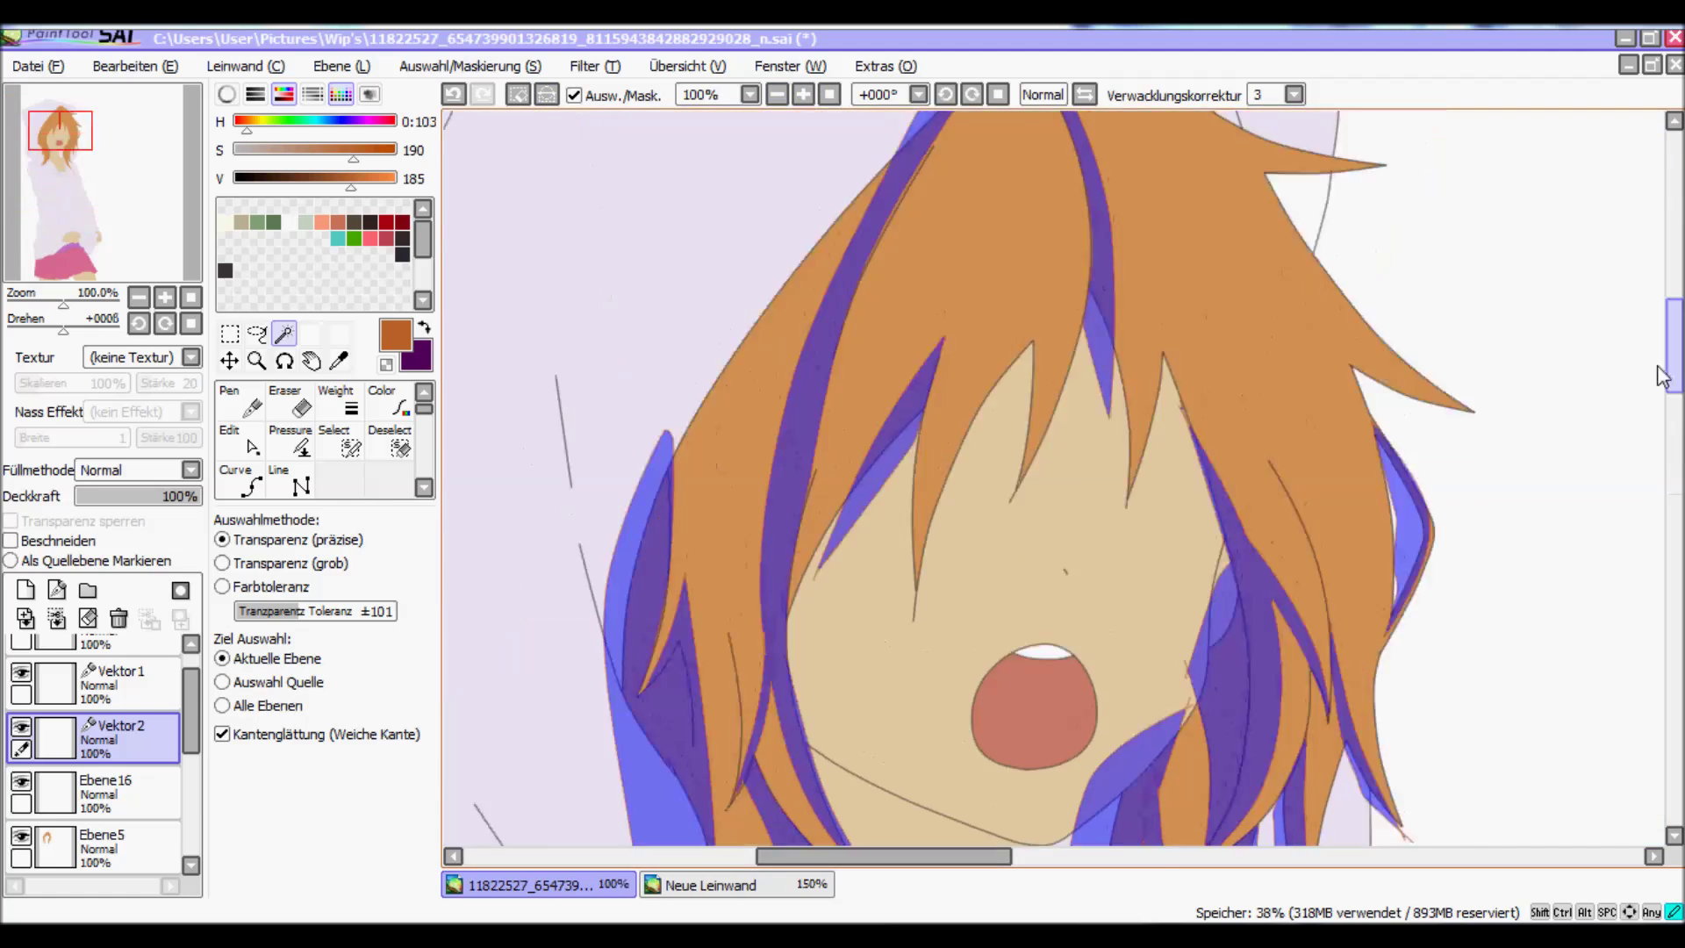
# Step: Fill the selected hair shadows with dark orange-brown on the Ebene16 layer and clear the selection
pyautogui.click(116, 794)
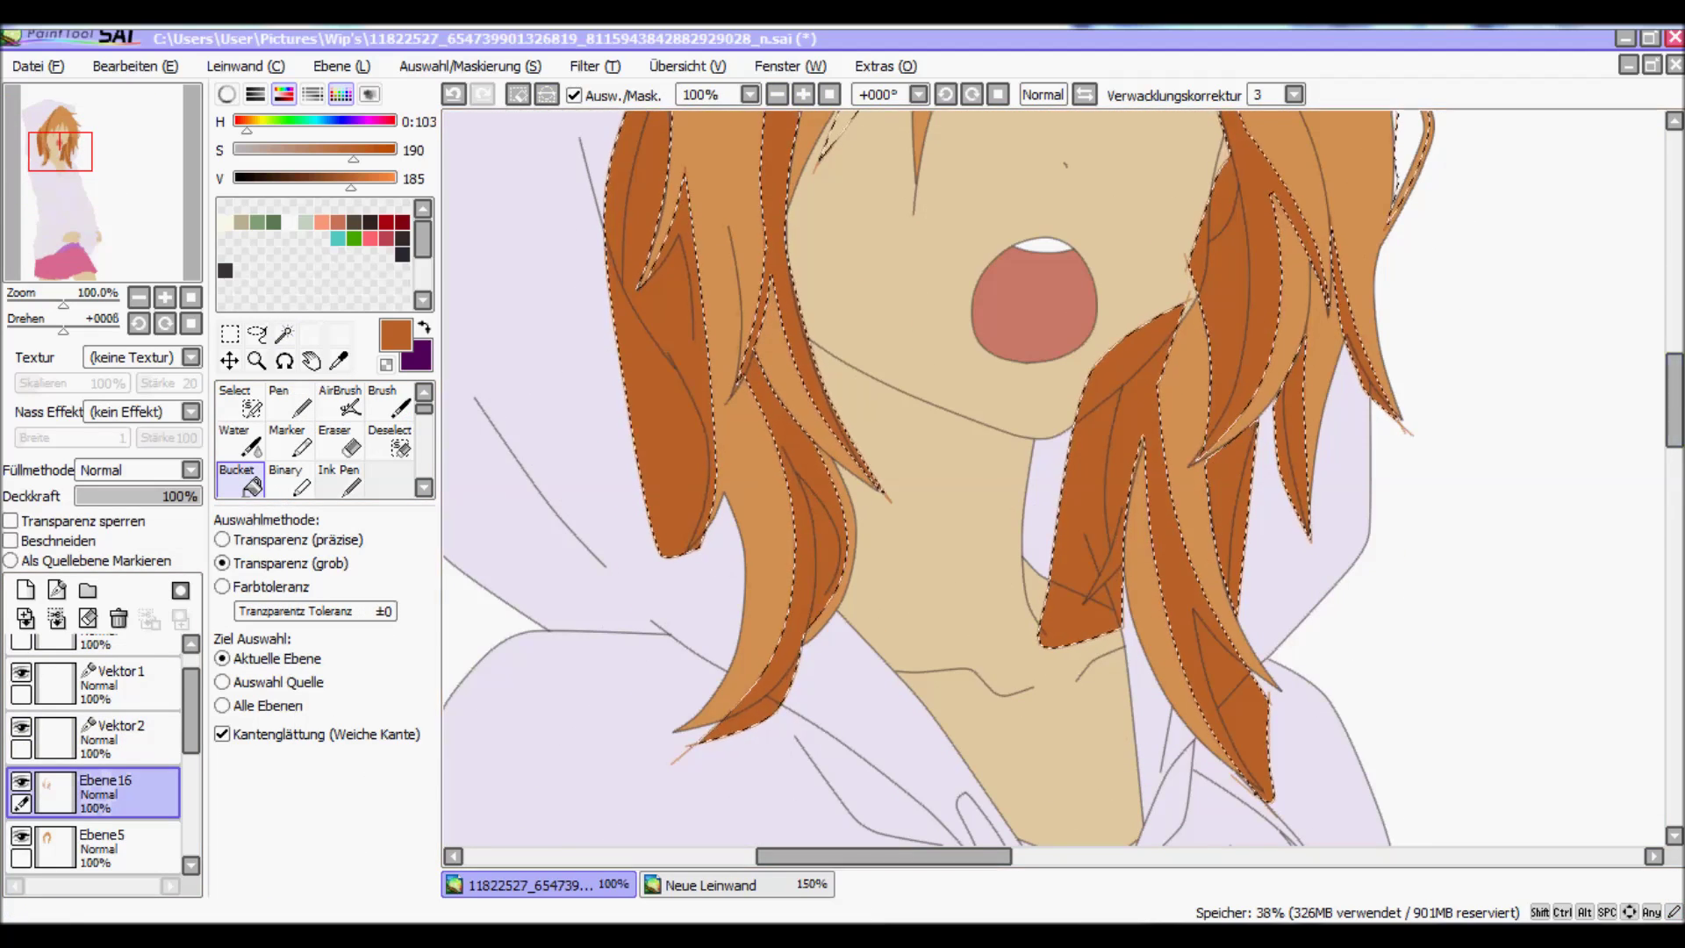
pyautogui.click(776, 95)
pyautogui.scroll(3, 1091, 288)
pyautogui.click(777, 95)
pyautogui.hotkey('ctrl', 'd')
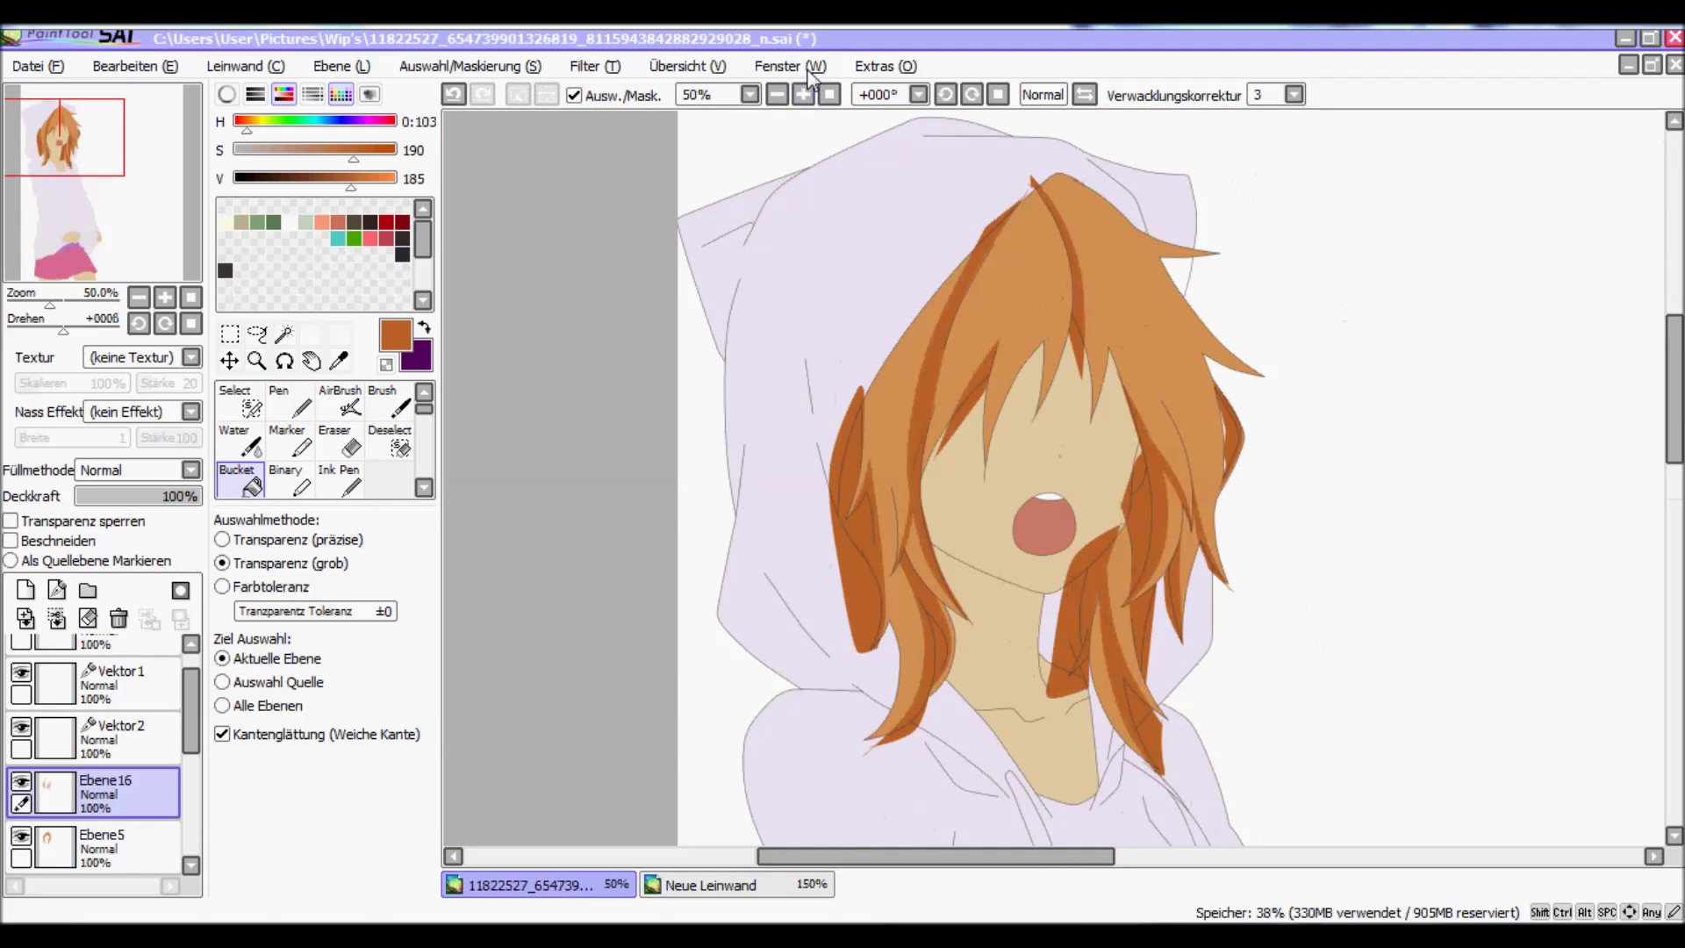
# Step: Clip the Ebene16 shading layer to the hair layer and set the Curve tool to size 30 on the Vektor2 layer
pyautogui.click(803, 95)
pyautogui.click(116, 739)
pyautogui.click(116, 794)
pyautogui.click(117, 739)
pyautogui.click(275, 870)
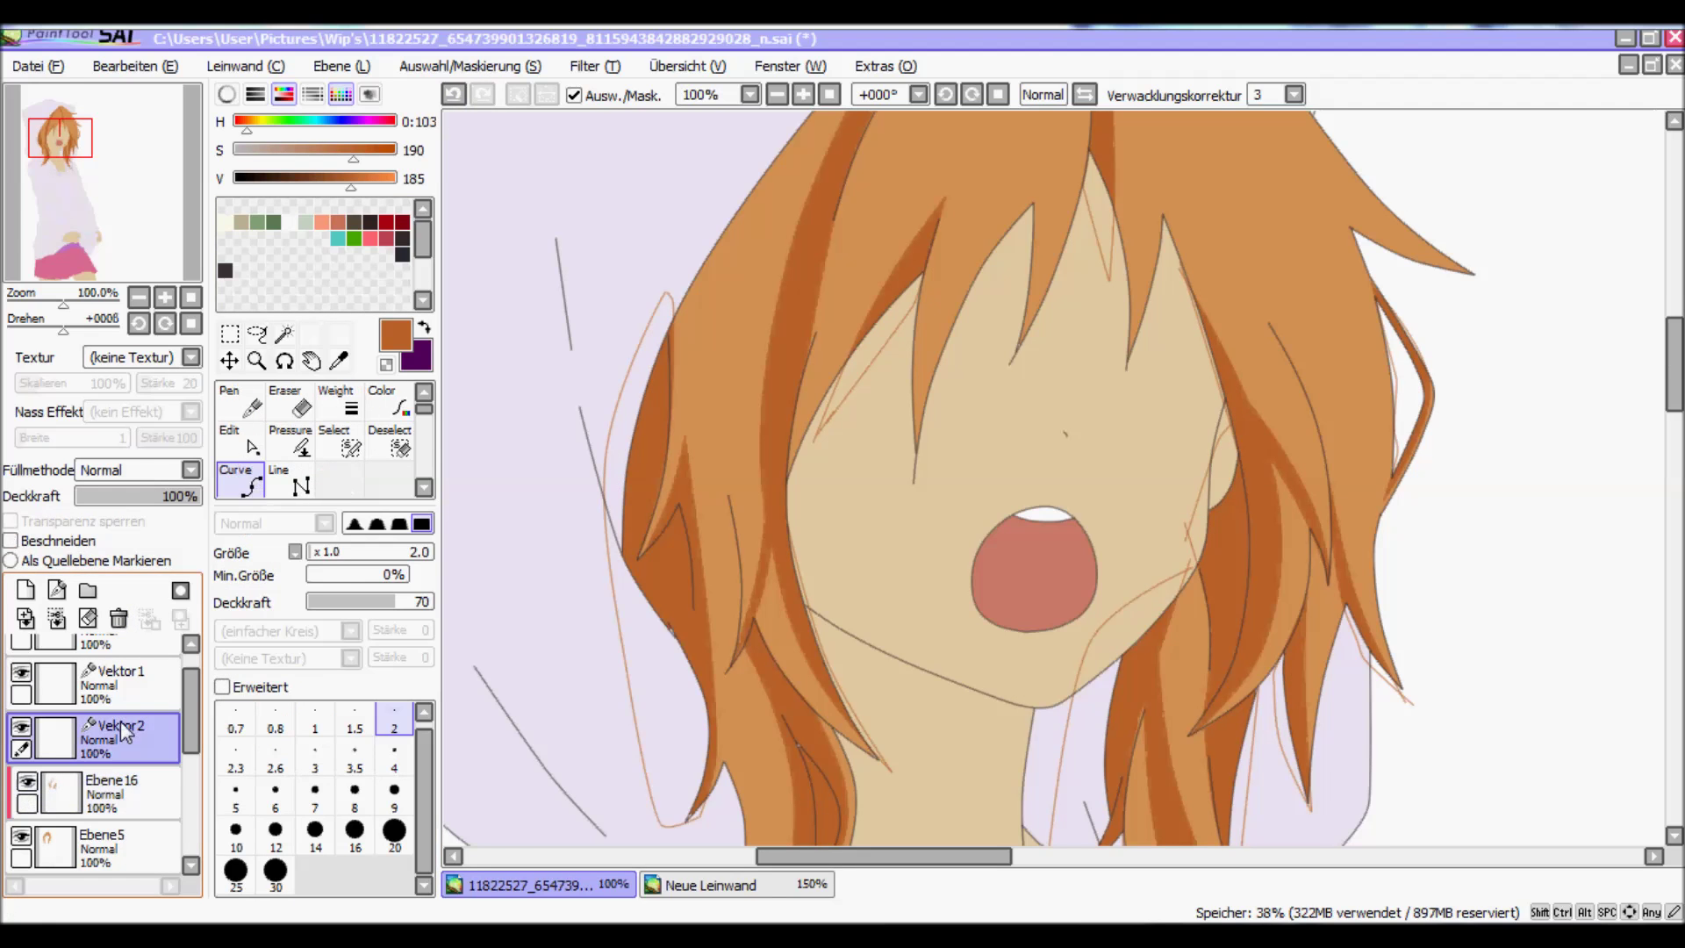
# Step: Try to draw a thick semi-transparent shadow curve along the upper outline of the hair
pyautogui.scroll(3, 609, 630)
pyautogui.click(608, 630)
pyautogui.click(911, 203)
pyautogui.scroll(5, 878, 395)
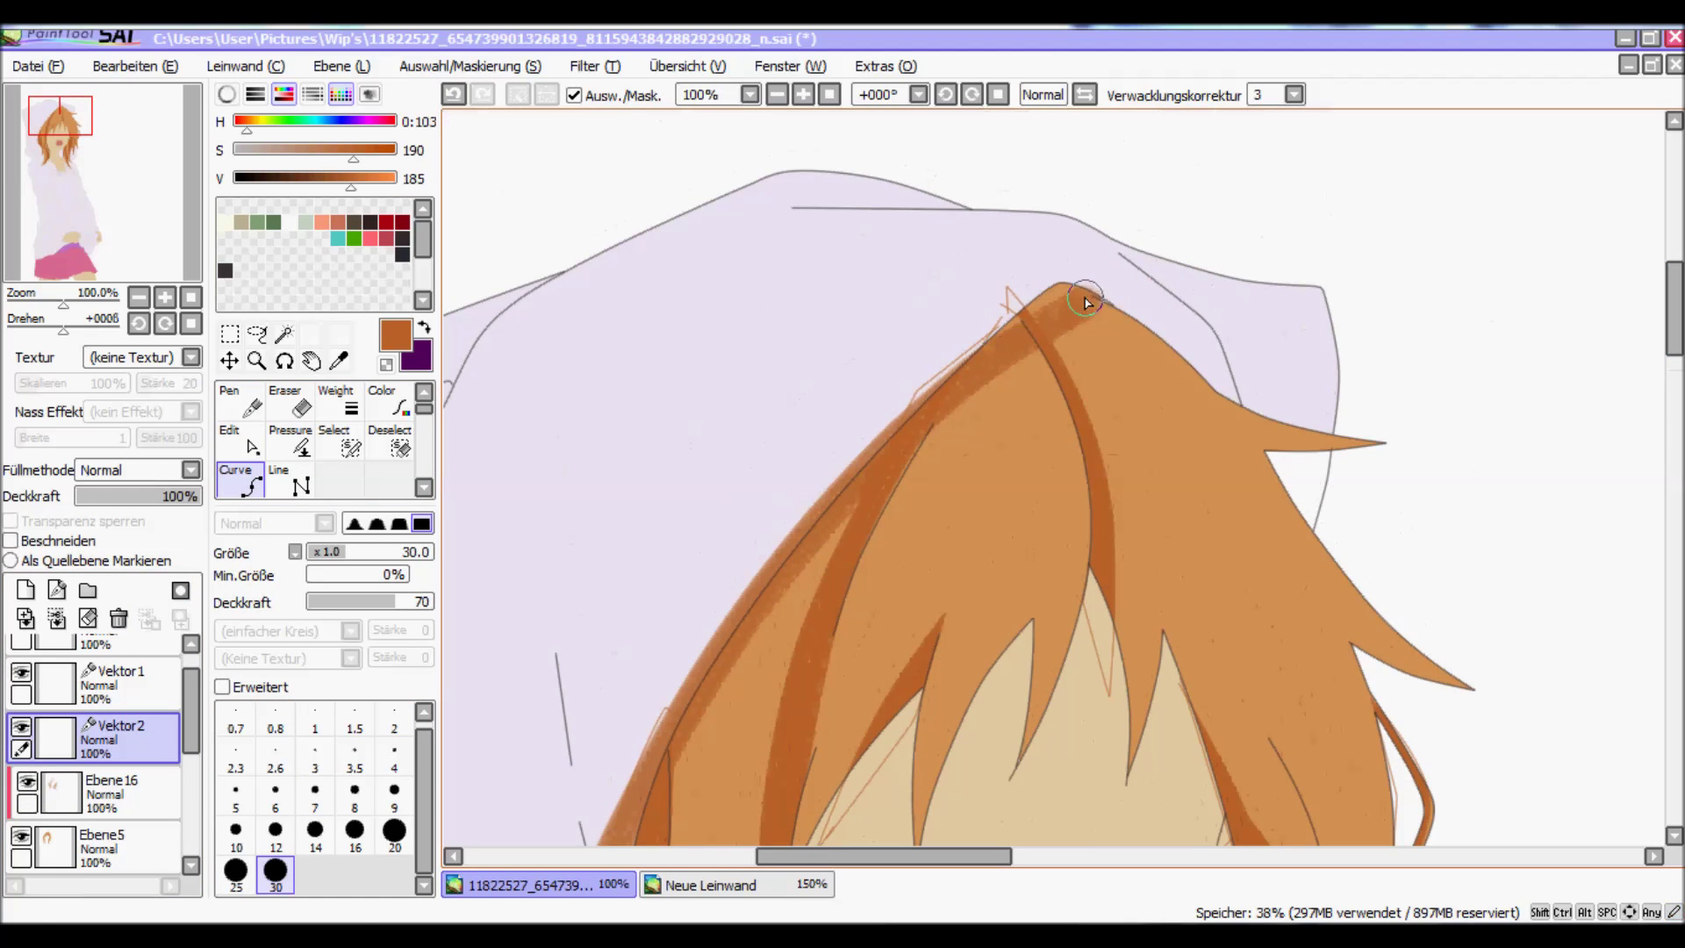
pyautogui.click(1181, 283)
pyautogui.rightClick(465, 404)
pyautogui.press('Escape')
# Step: Redraw the thick shadow curve along the hair's upper outline at a higher opacity and merge Vektor2 into Ebene16
pyautogui.click(428, 601)
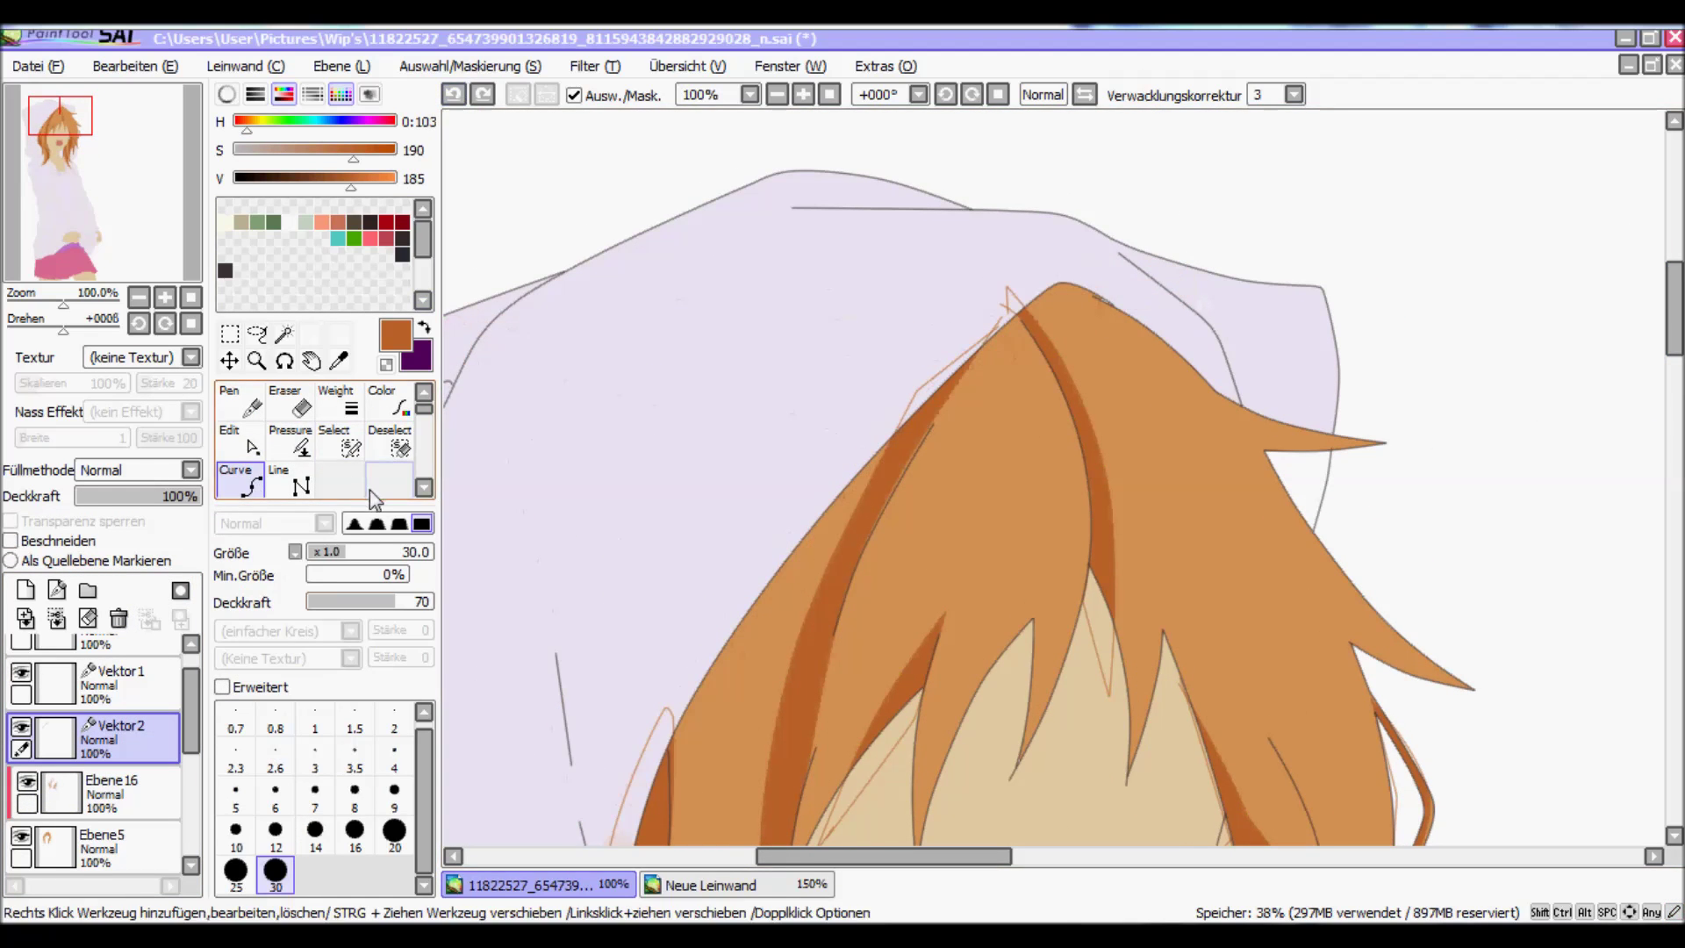
pyautogui.scroll(-2, 1088, 264)
pyautogui.click(403, 602)
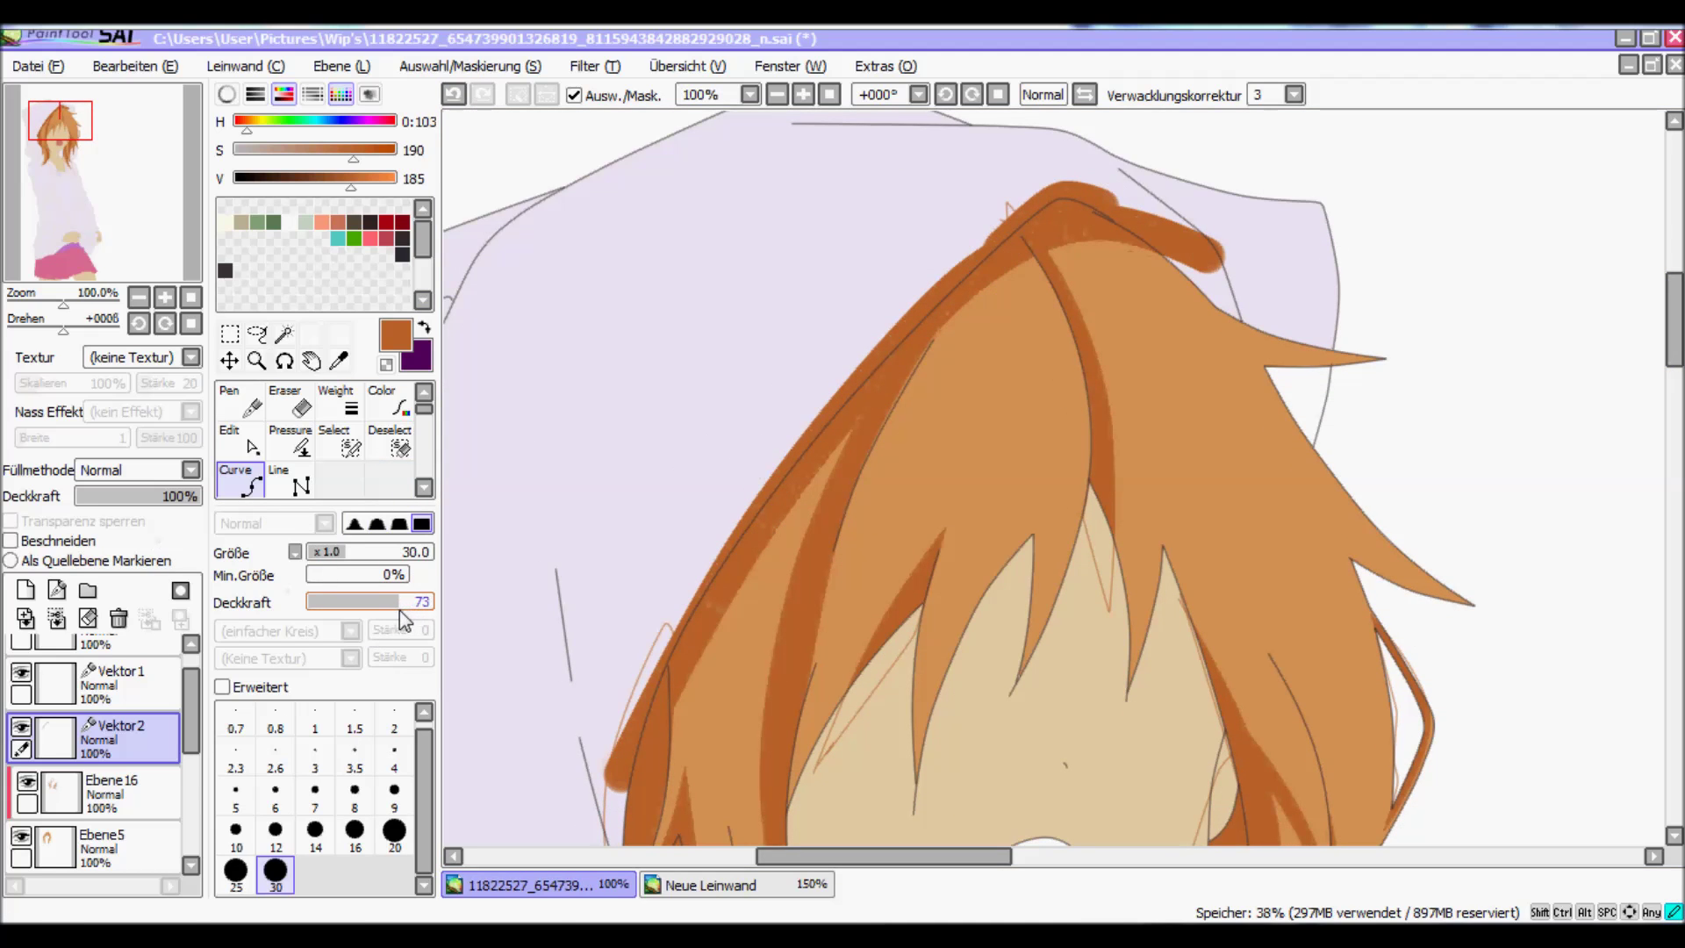
pyautogui.hotkey('ctrl', 'e')
pyautogui.hotkey('ctrl', '-')
pyautogui.hotkey('ctrl', '-')
pyautogui.hotkey('ctrl', '-')
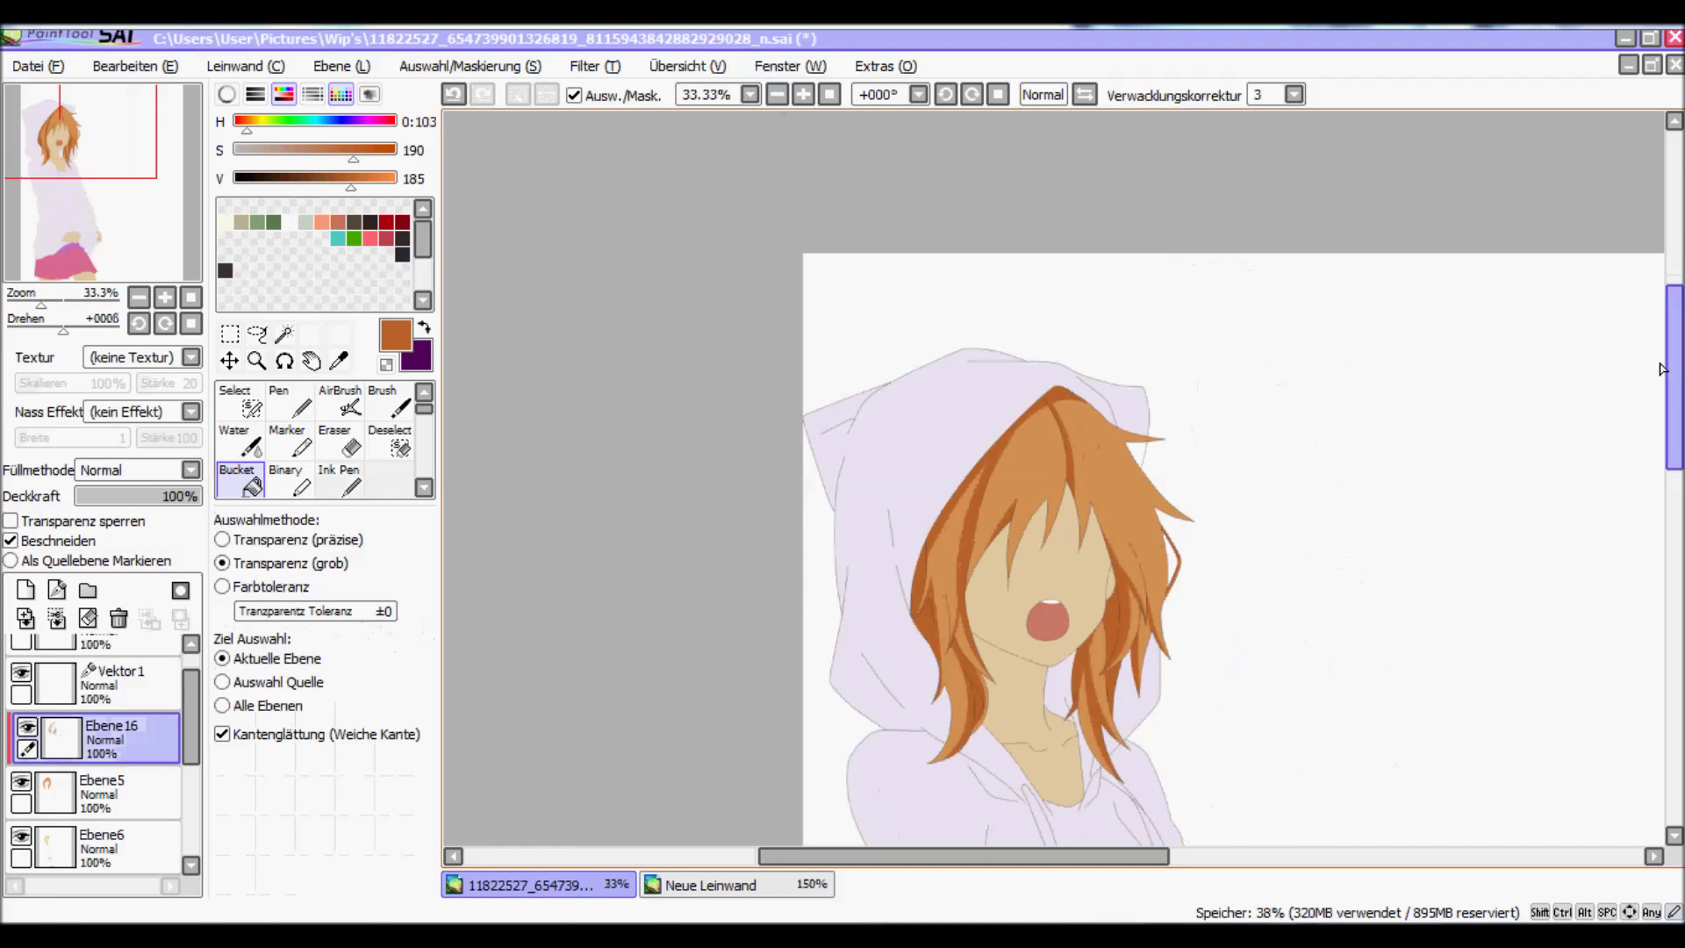
# Step: Draw a thin 2 px strand curve down the right side of the fringe on a Vektor2 layer above Ebene16
pyautogui.hotkey('ctrl', '+')
pyautogui.hotkey('ctrl', '+')
pyautogui.hotkey('ctrl', '+')
pyautogui.hotkey('ctrl', '+')
pyautogui.hotkey('ctrl', 'z')
pyautogui.hotkey('ctrl', '-')
pyautogui.hotkey('ctrl', '-')
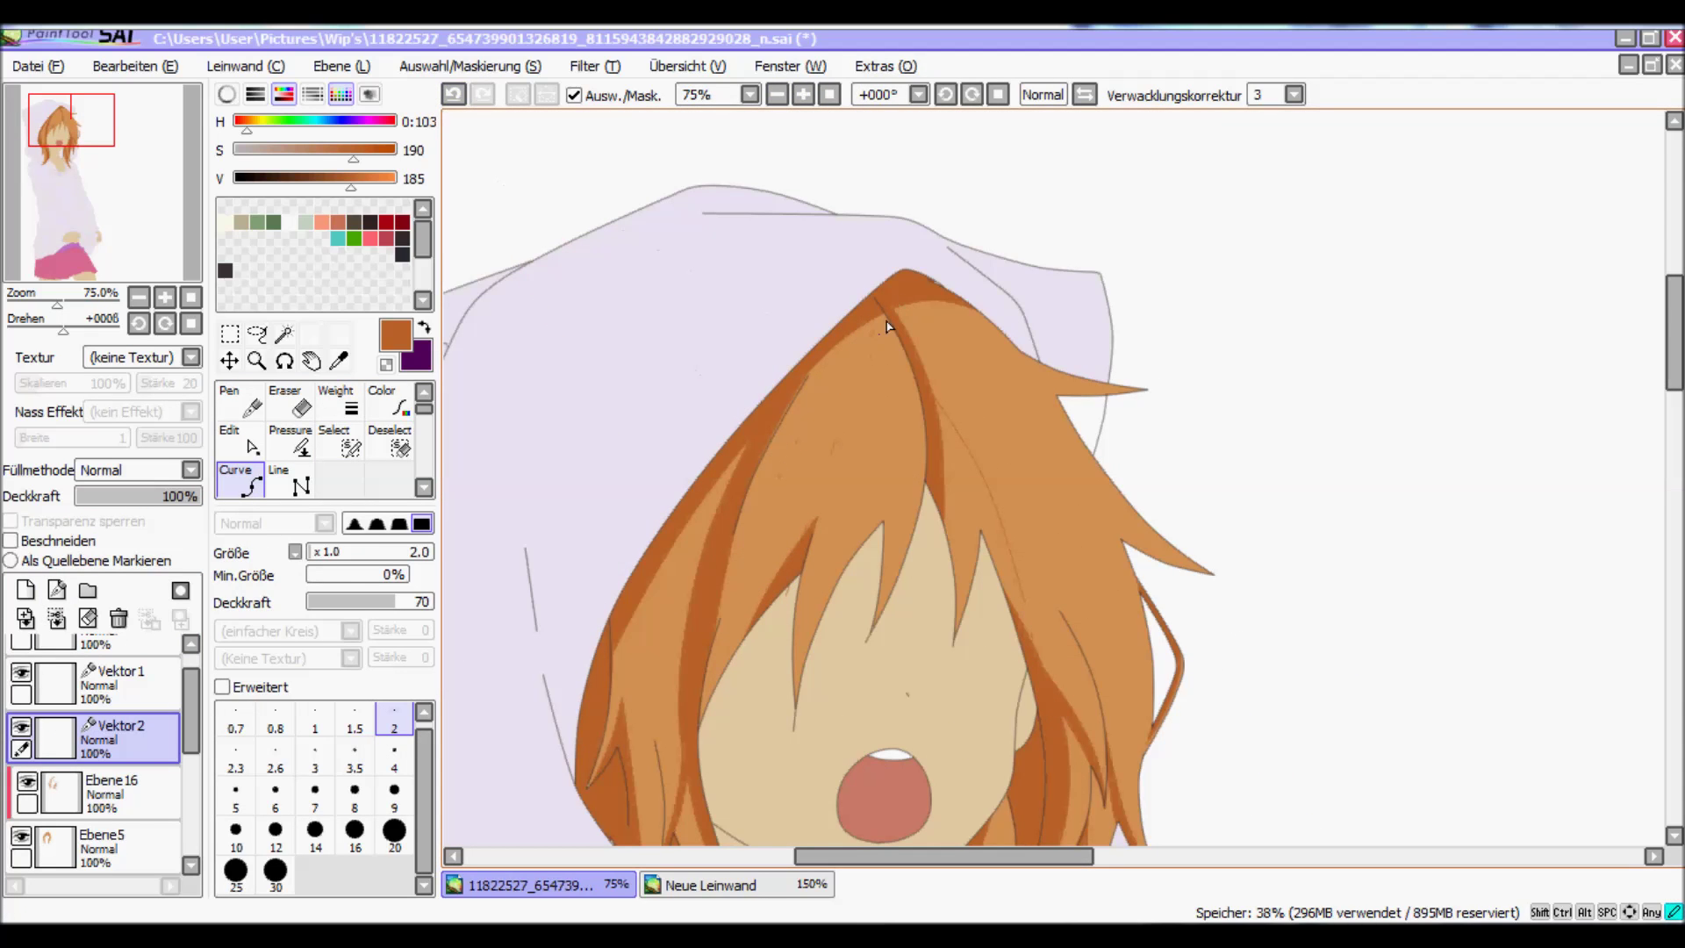
# Step: Add more thin 2 px strand curves to the crown, left side and lower locks of the hair, undoing unwanted strokes
pyautogui.scroll(-3, 1489, 432)
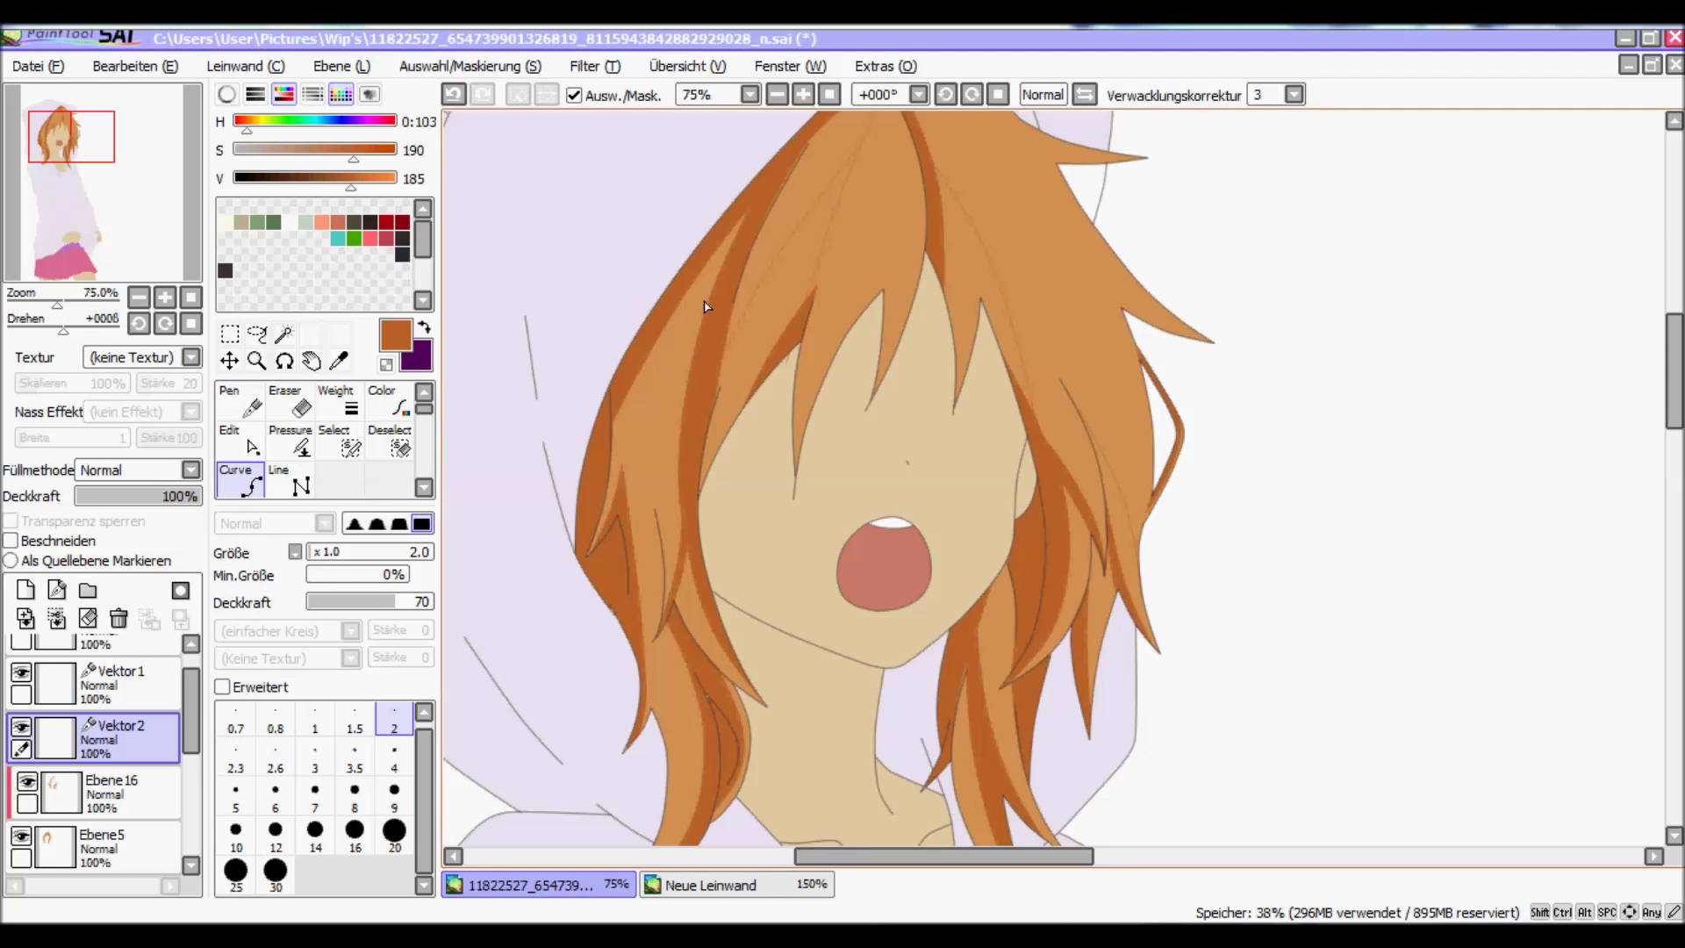
pyautogui.scroll(2, 1622, 351)
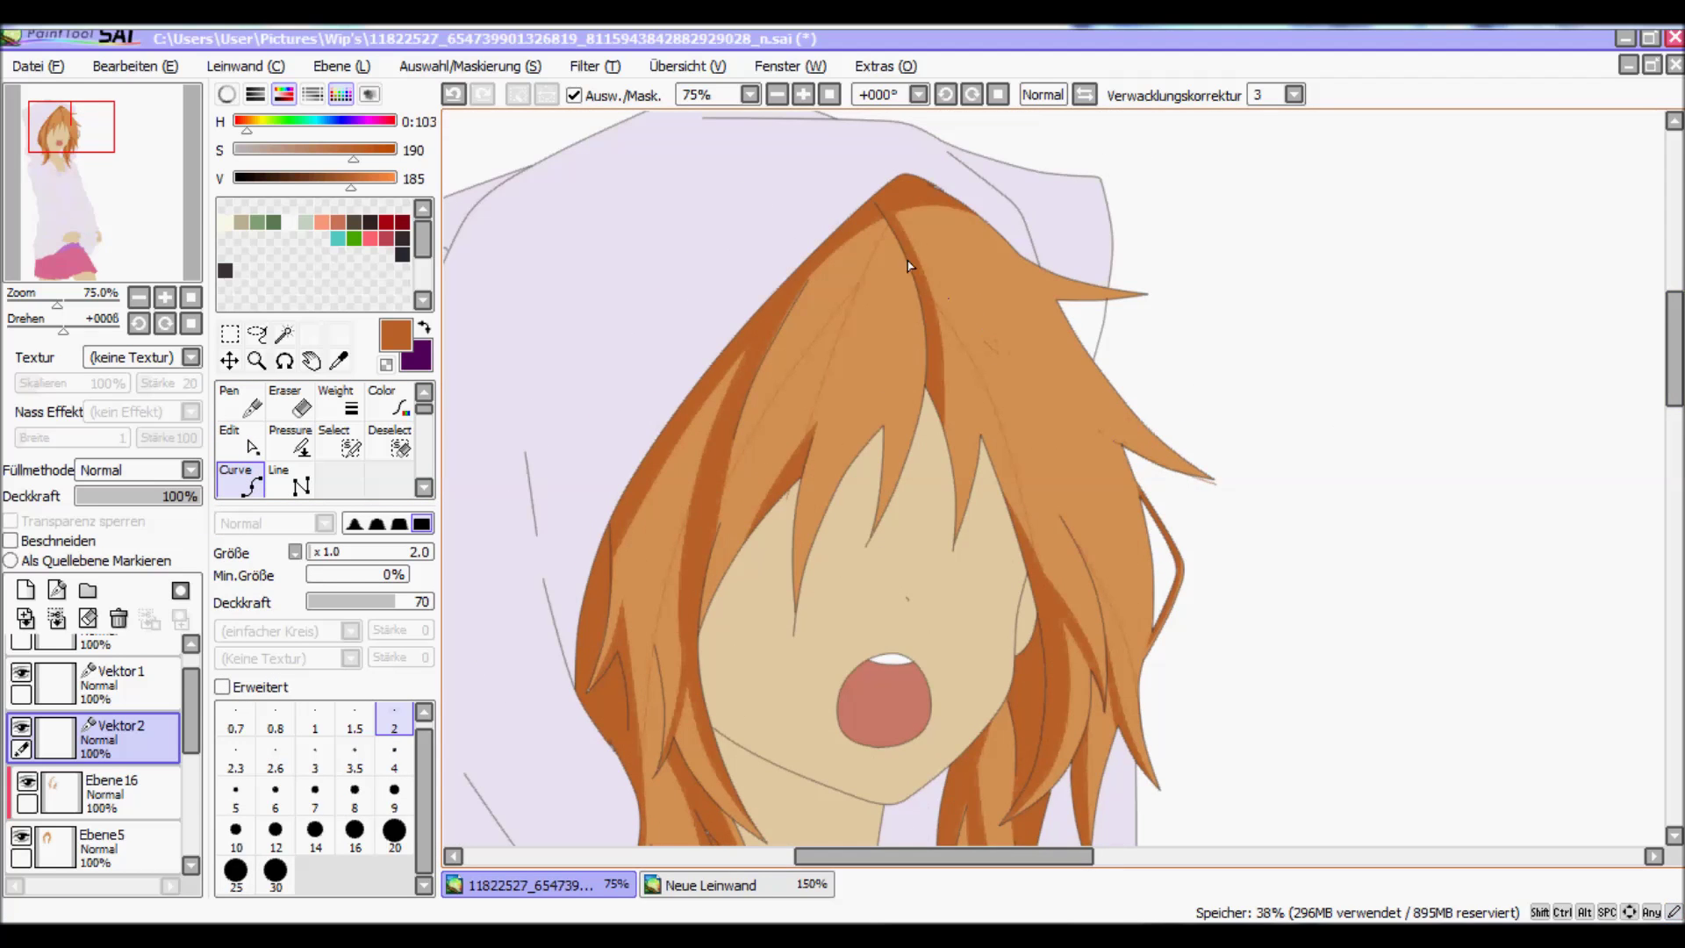
pyautogui.hotkey('ctrl', 'z')
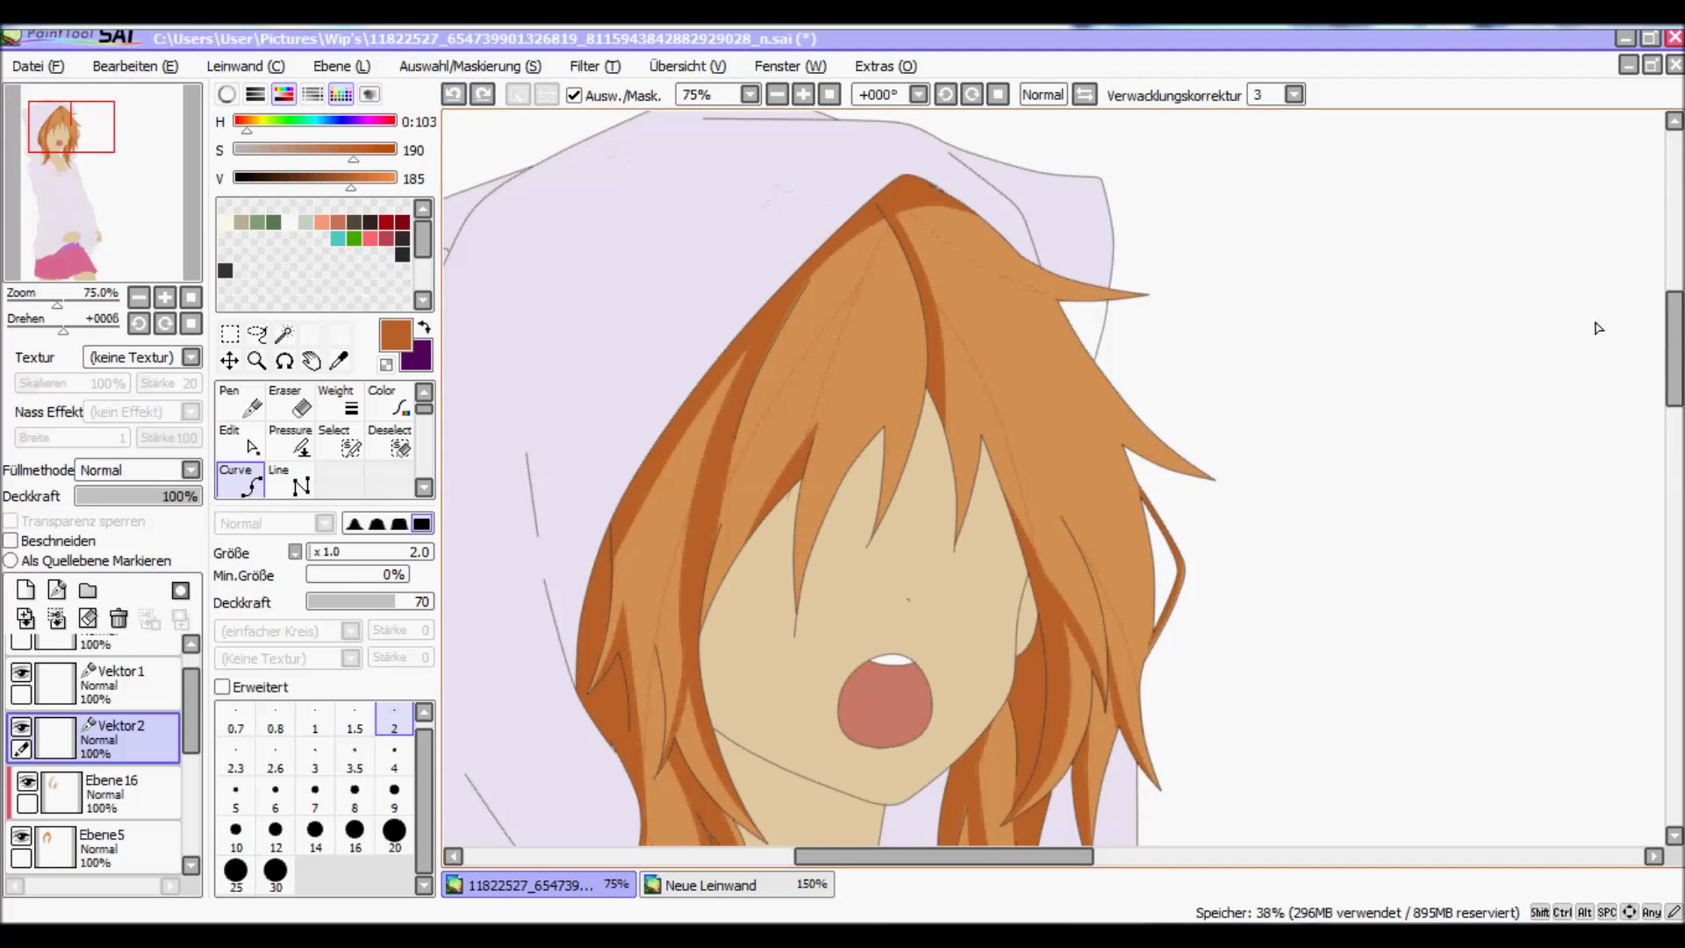
pyautogui.scroll(-5, 1598, 328)
pyautogui.hotkey('ctrl', 'y')
pyautogui.hotkey('ctrl', 'z')
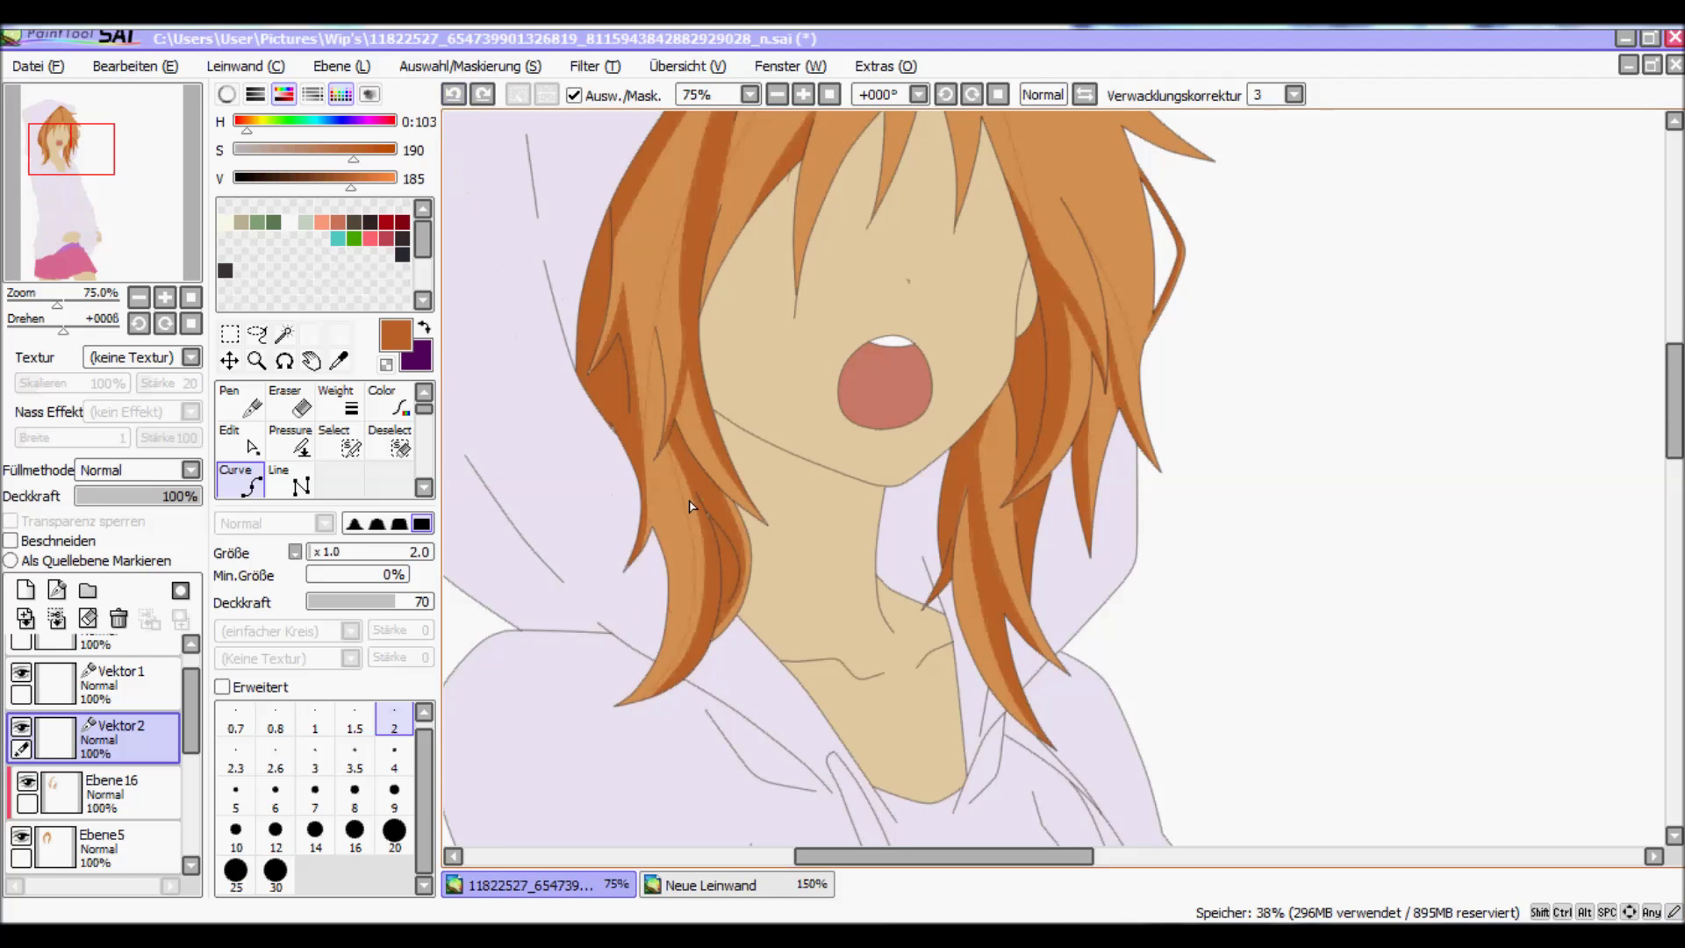
pyautogui.scroll(5, 1659, 411)
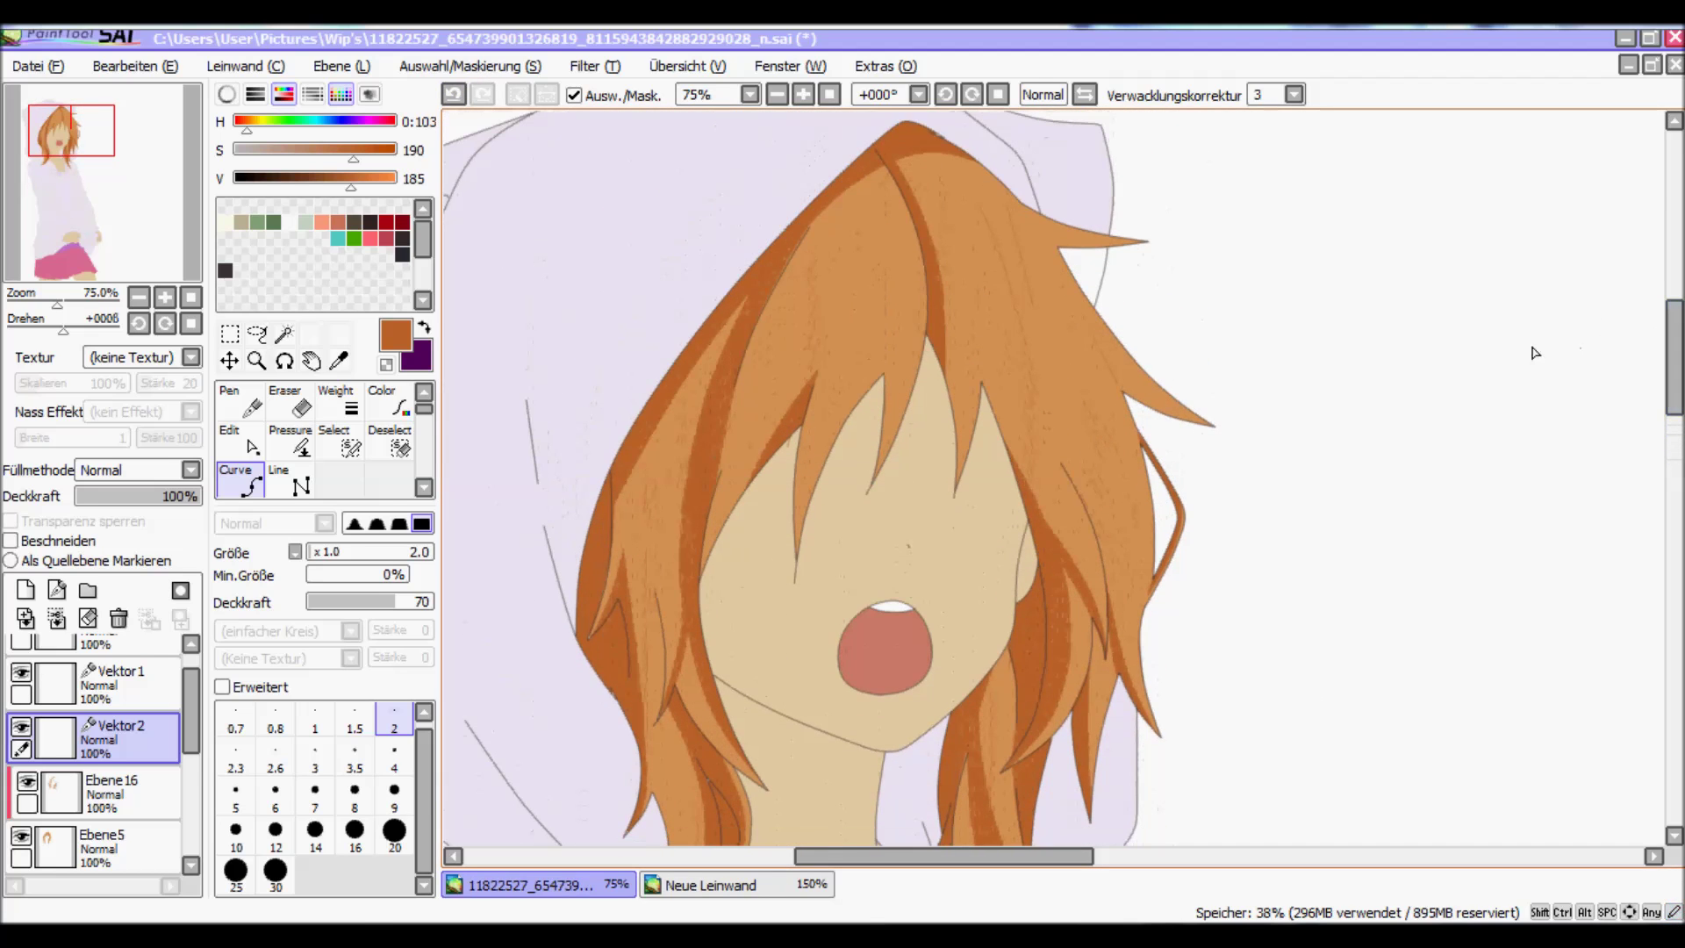
# Step: Merge the Vektor2 strand lines and the Ebene16 shading down into the Ebene5 hair layer
pyautogui.click(57, 619)
pyautogui.click(56, 619)
pyautogui.click(777, 95)
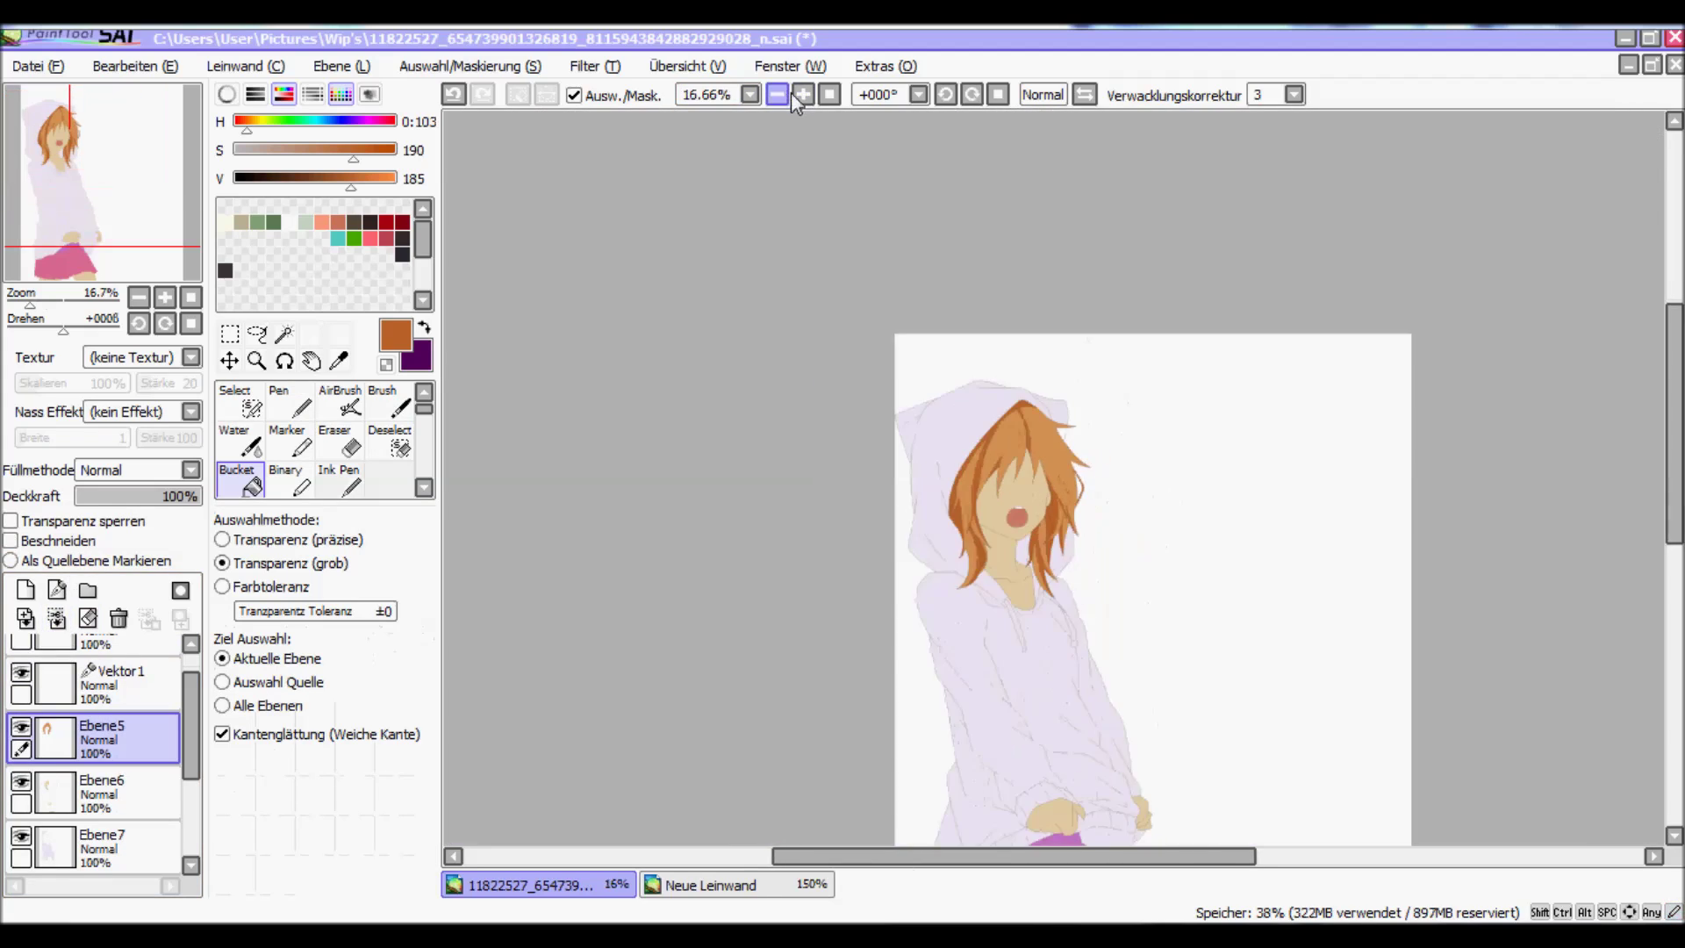
pyautogui.click(803, 95)
pyautogui.click(803, 95)
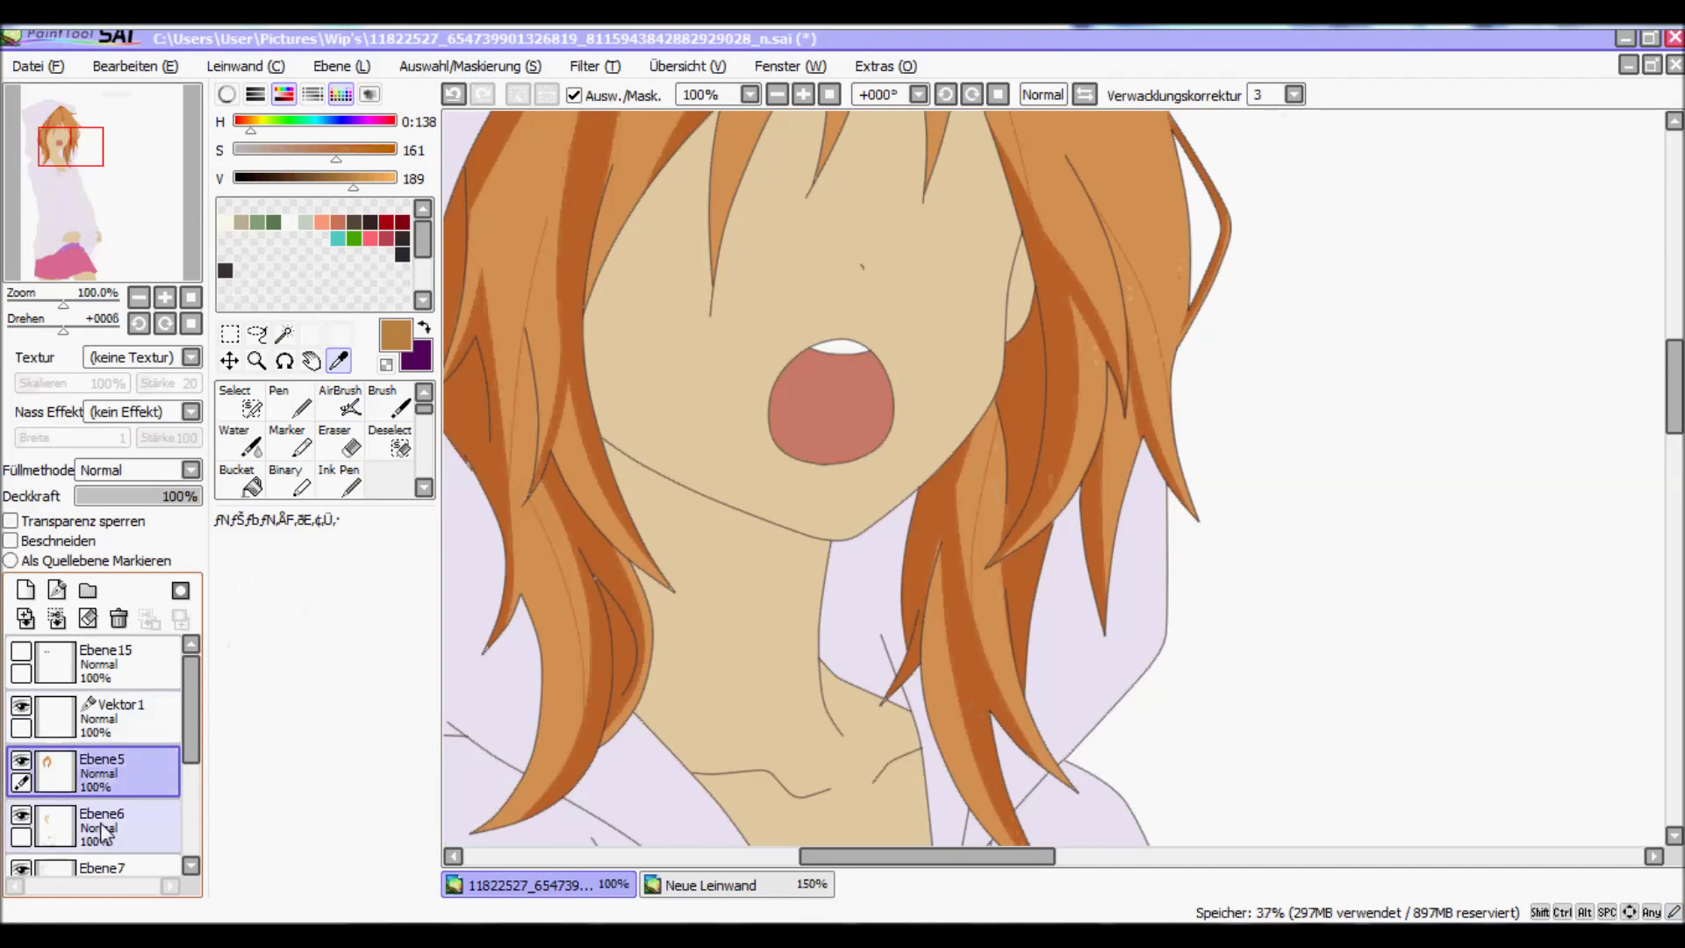
# Step: Outline the skin shadows around the mouth and neck with 2 px curves on Vektor2 and dab a size 20 shadow on the nose
pyautogui.click(681, 282)
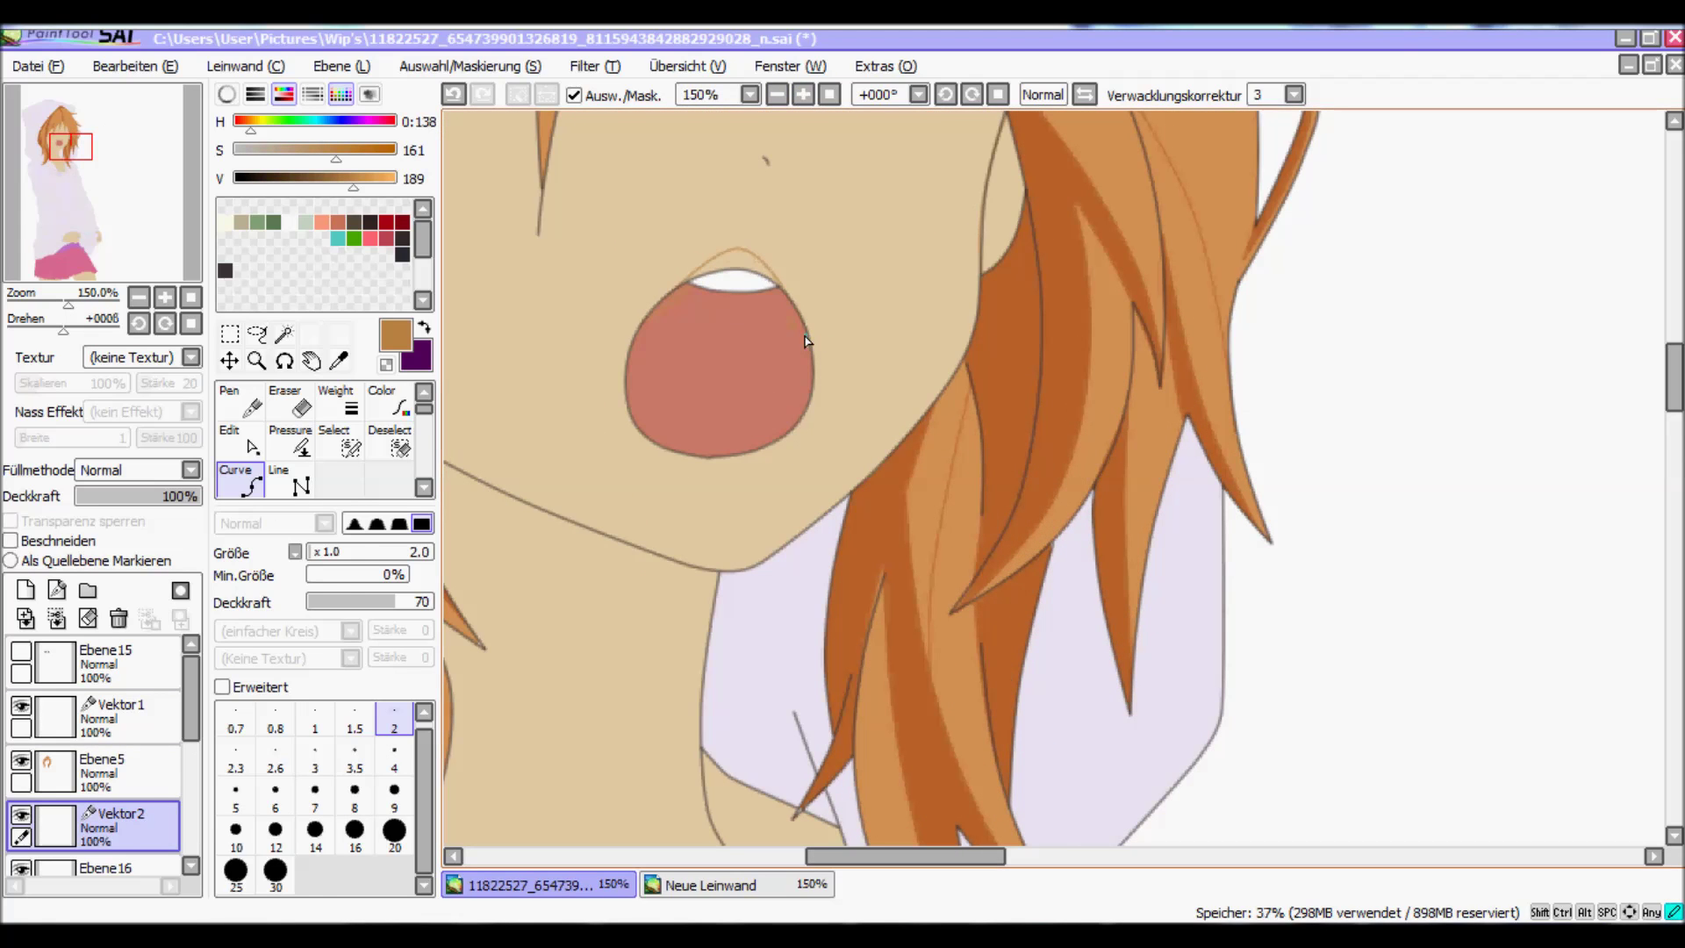
pyautogui.press('ctrl')
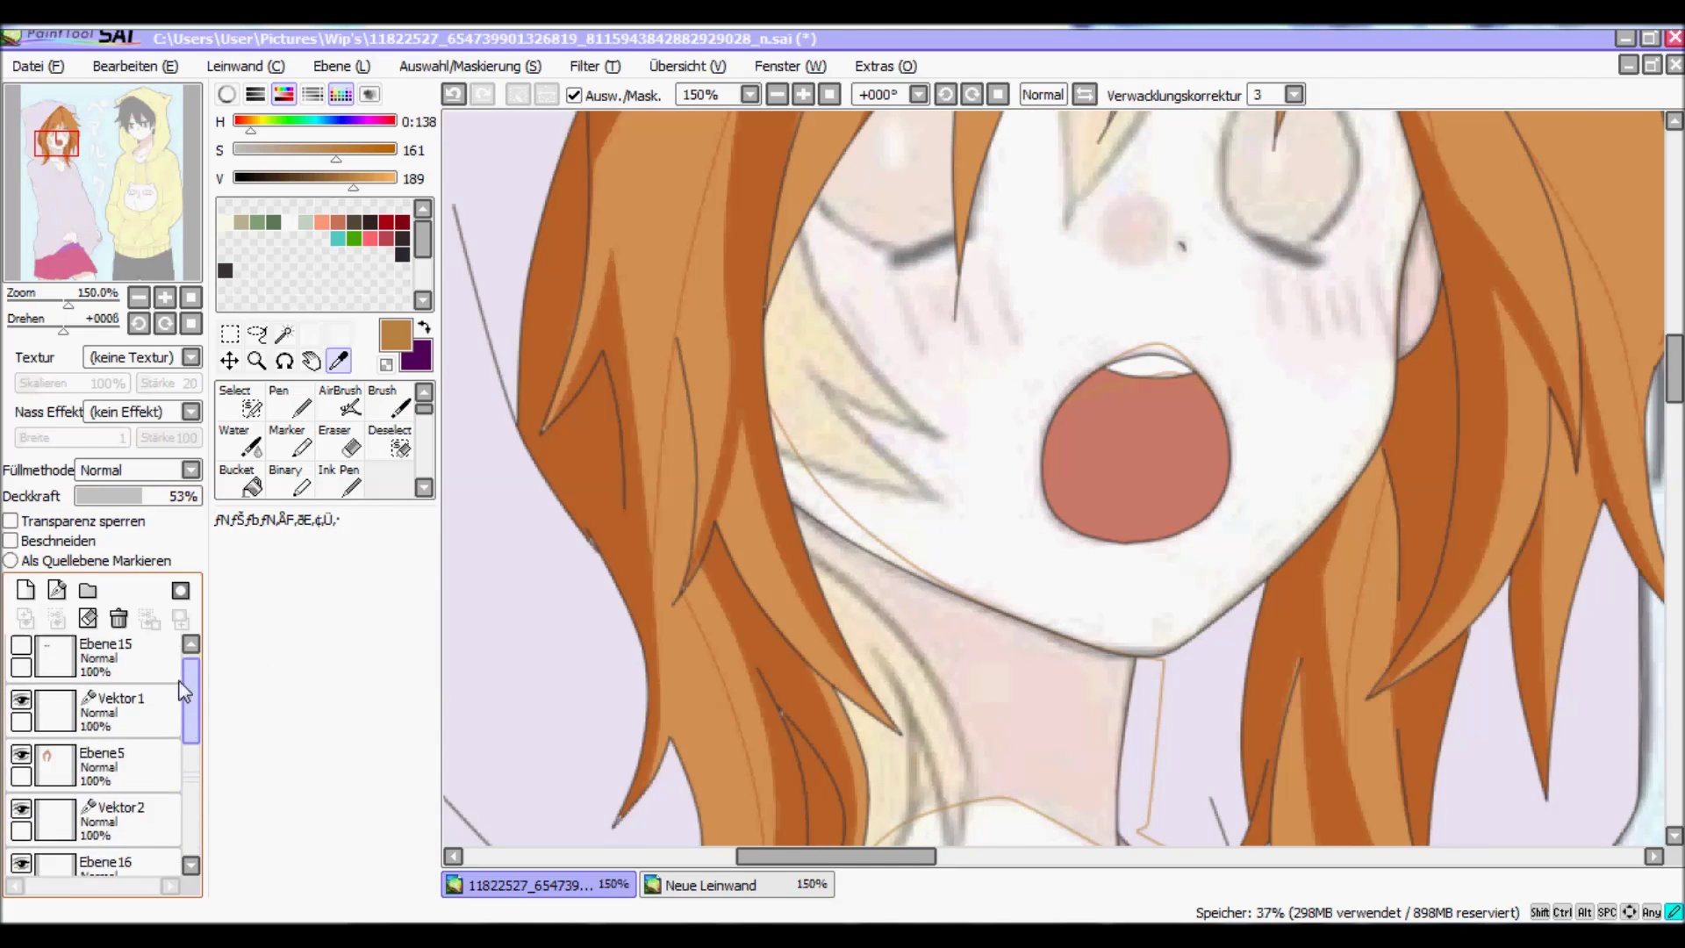
pyautogui.hotkey('ctrl', '+')
pyautogui.press('n')
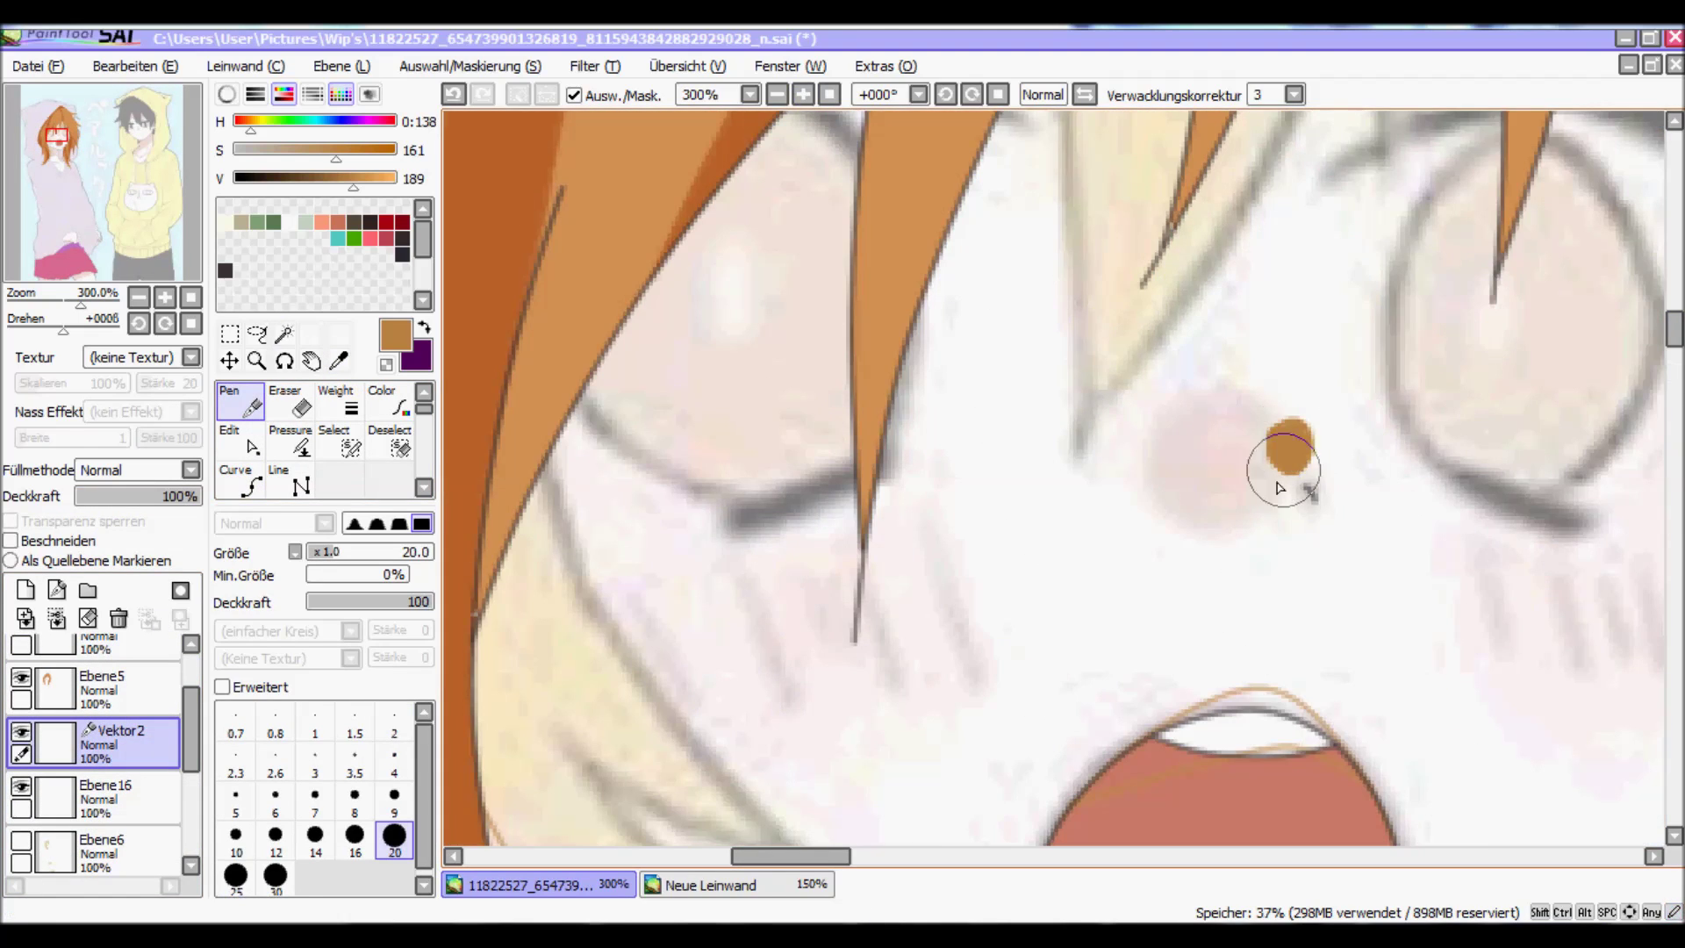
# Step: Outline the shadows on both hands and the thighs with 2 px curves and select the enclosed areas, including the neck, with the Magic Wand
pyautogui.scroll(5, 1405, 369)
pyautogui.press('c')
pyautogui.scroll(-5, 1053, 439)
pyautogui.hotkey('ctrl', '-')
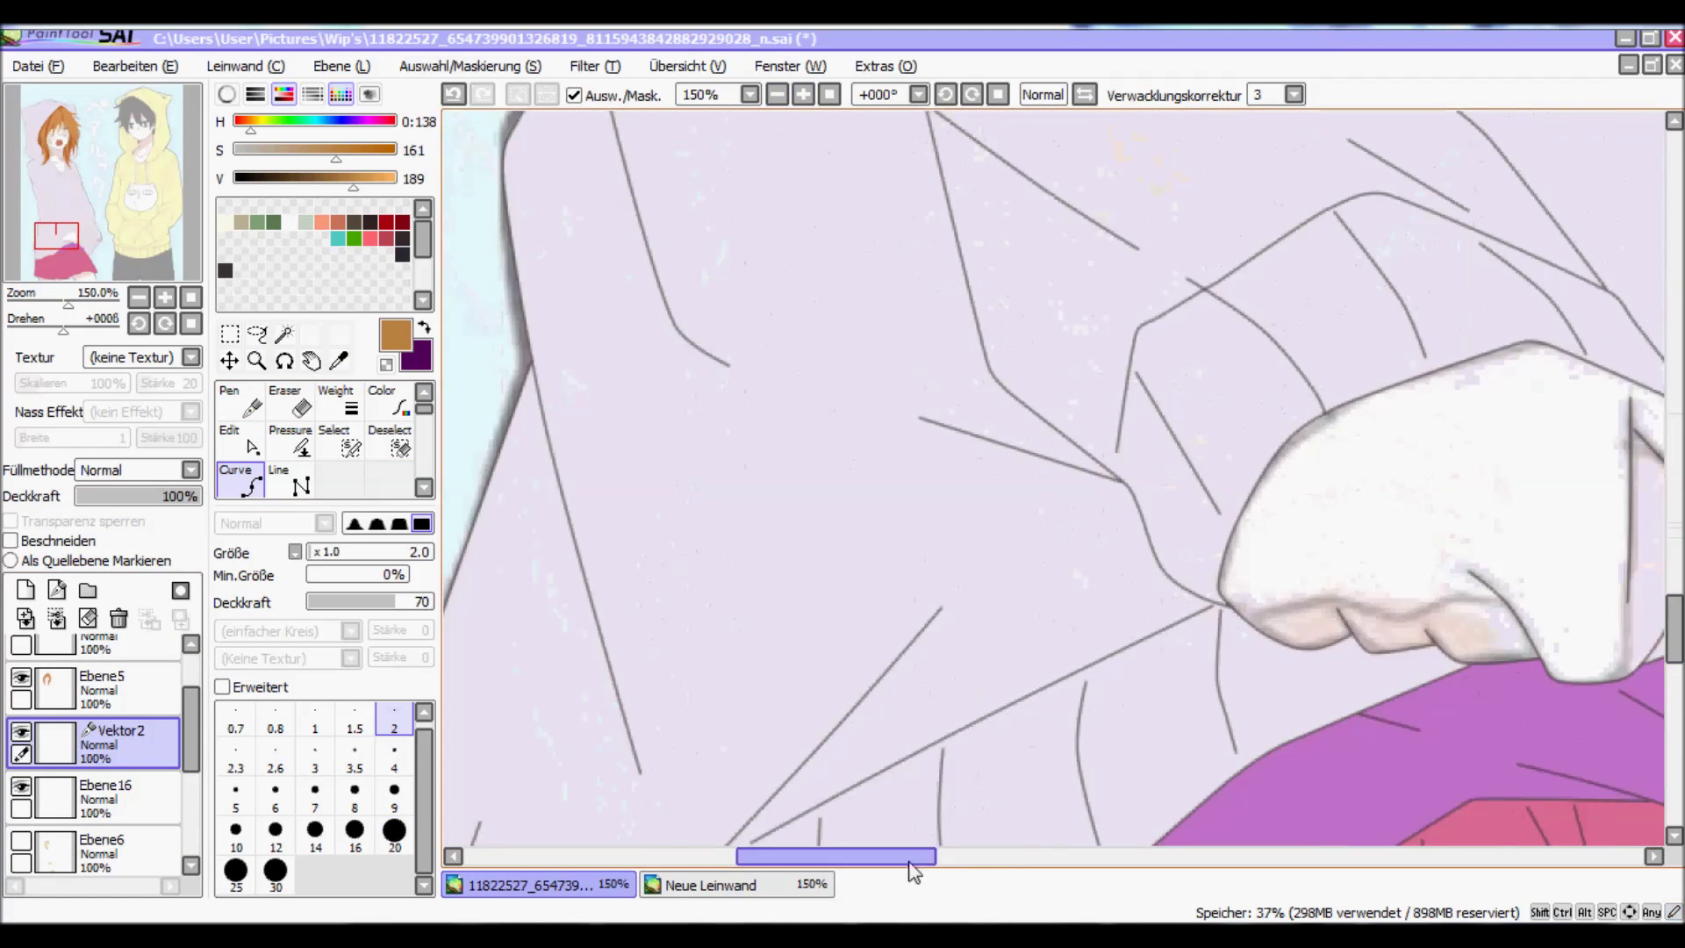
pyautogui.click(1192, 402)
pyautogui.hotkey('ctrl', '-')
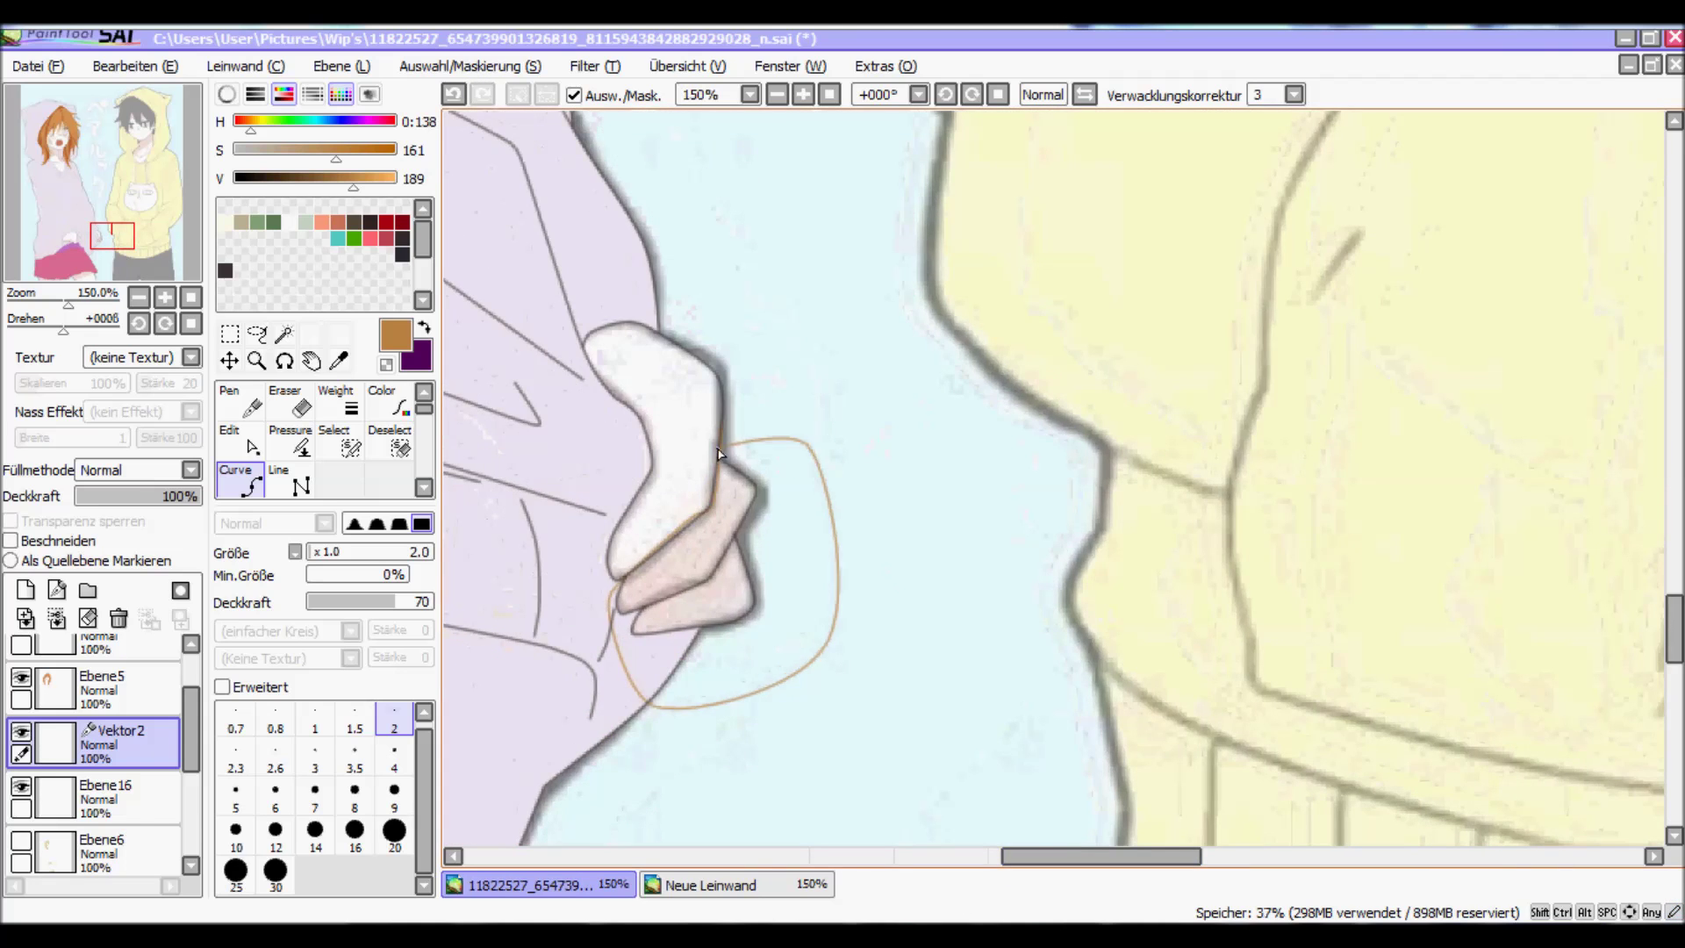
pyautogui.hotkey('ctrl', '-')
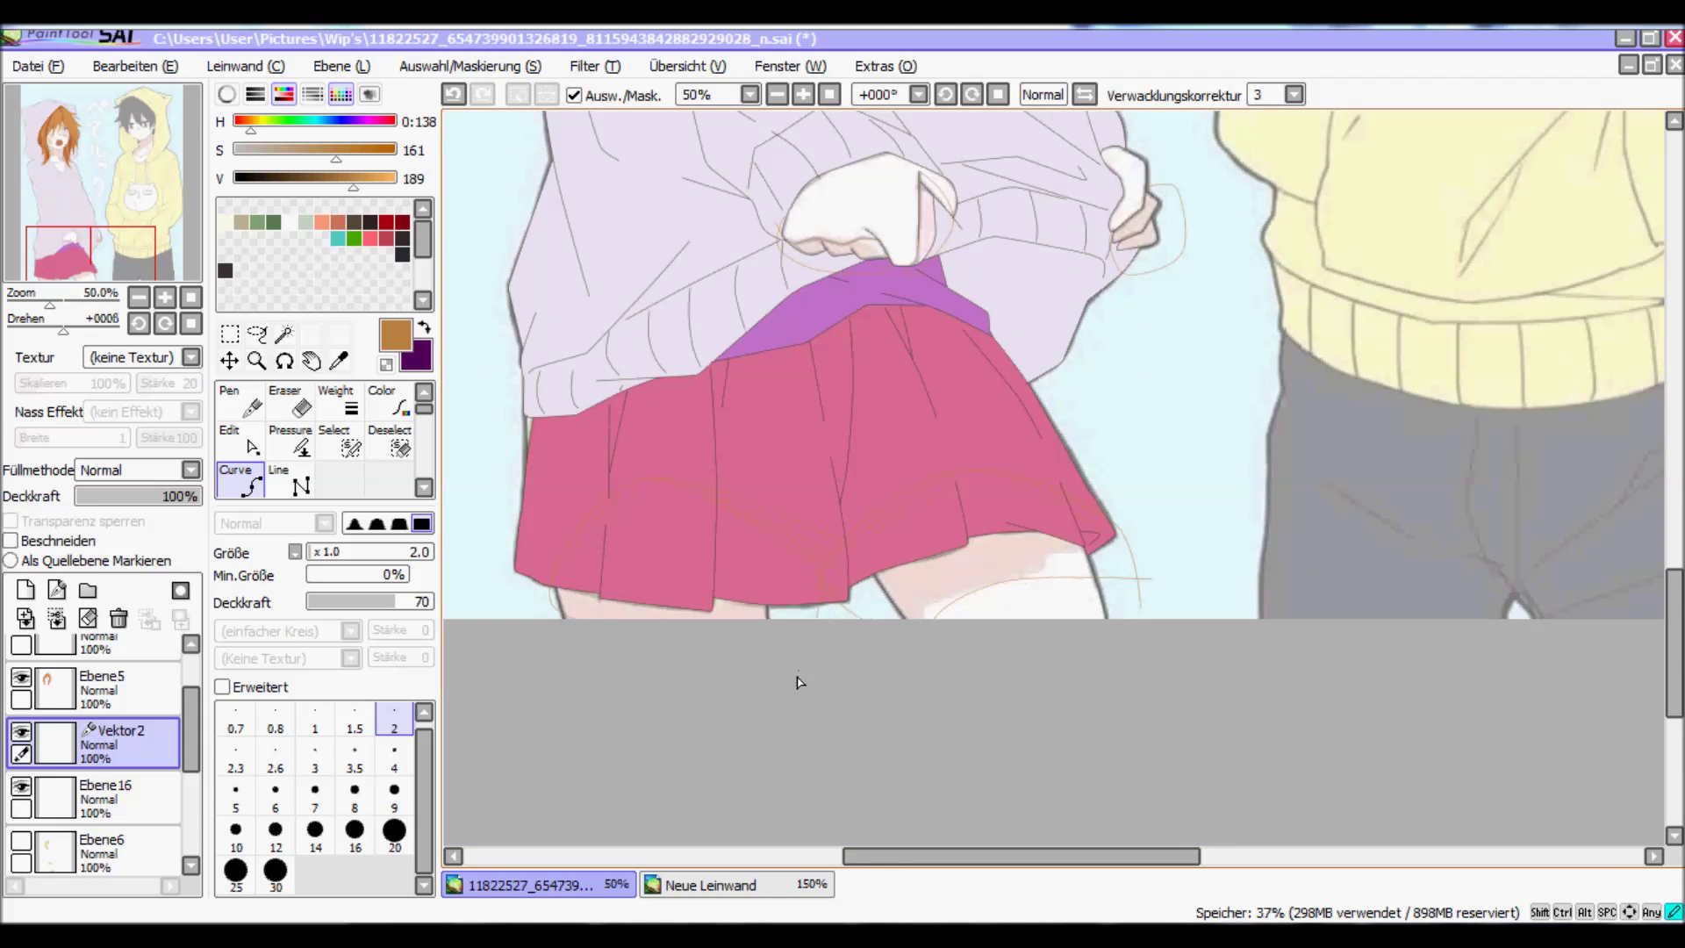
pyautogui.press('w')
pyautogui.scroll(10, 755, 264)
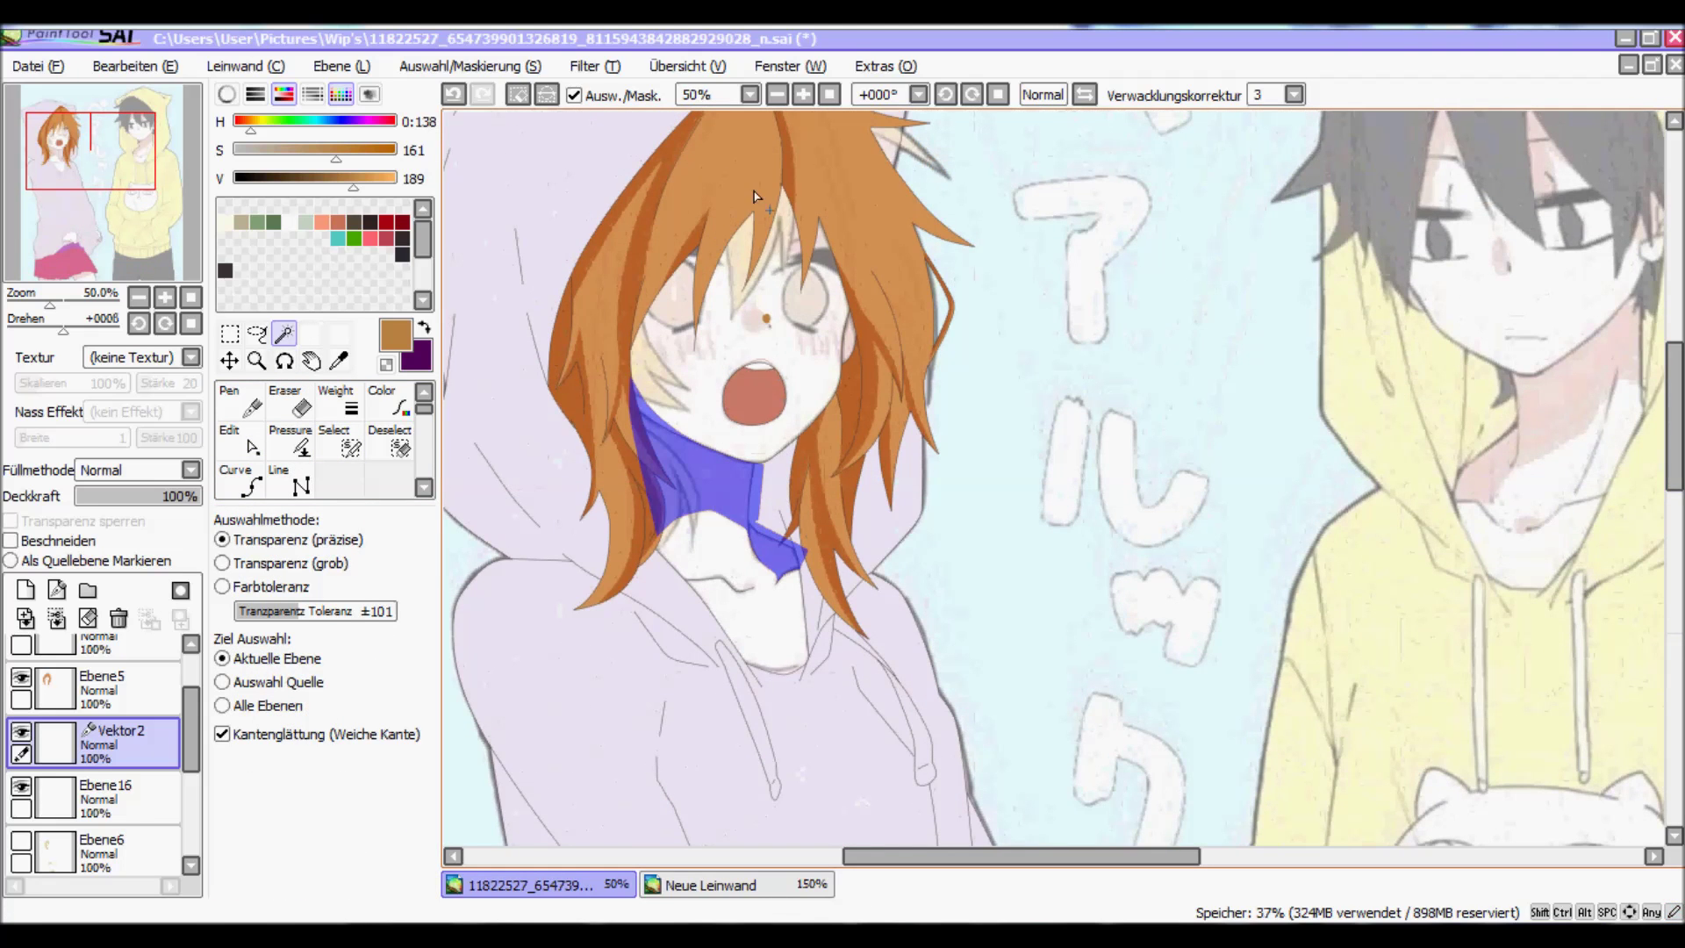
# Step: Draw shadow outlines beneath the fringe strands on the forehead with 2 px curves and adjust their control points
pyautogui.press('c')
pyautogui.hotkey('ctrl', '+')
pyautogui.scroll(5, 717, 580)
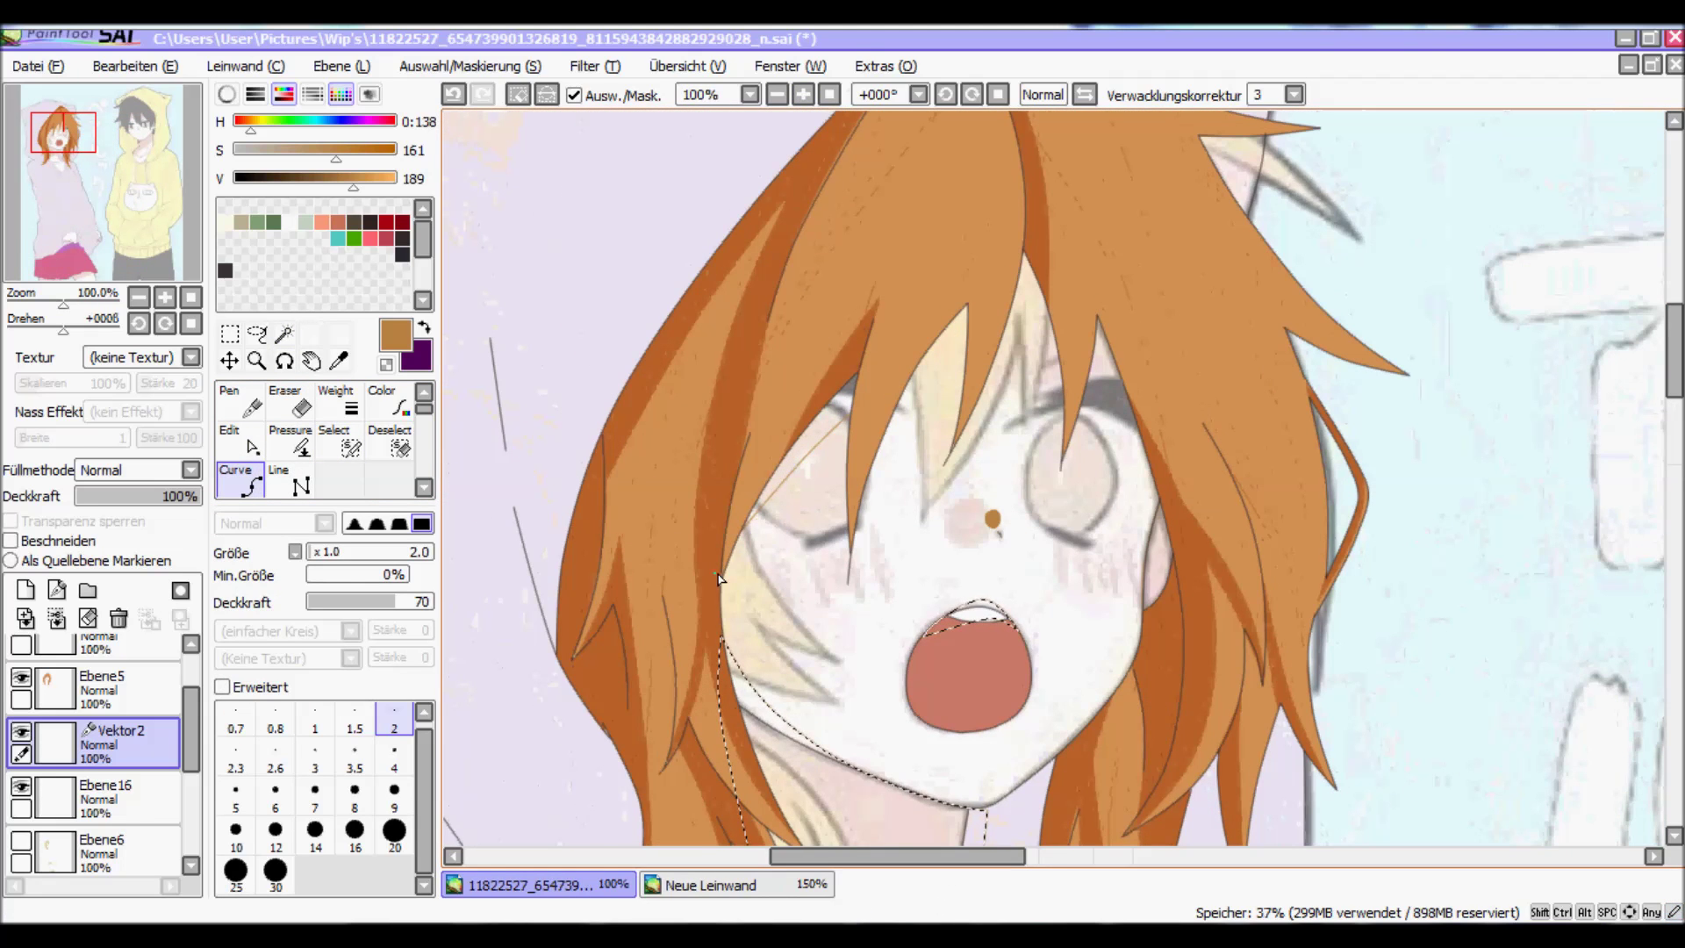
pyautogui.press('e')
pyautogui.moveTo(866, 464); pyautogui.dragTo(970, 412)
pyautogui.press('c')
pyautogui.press('e')
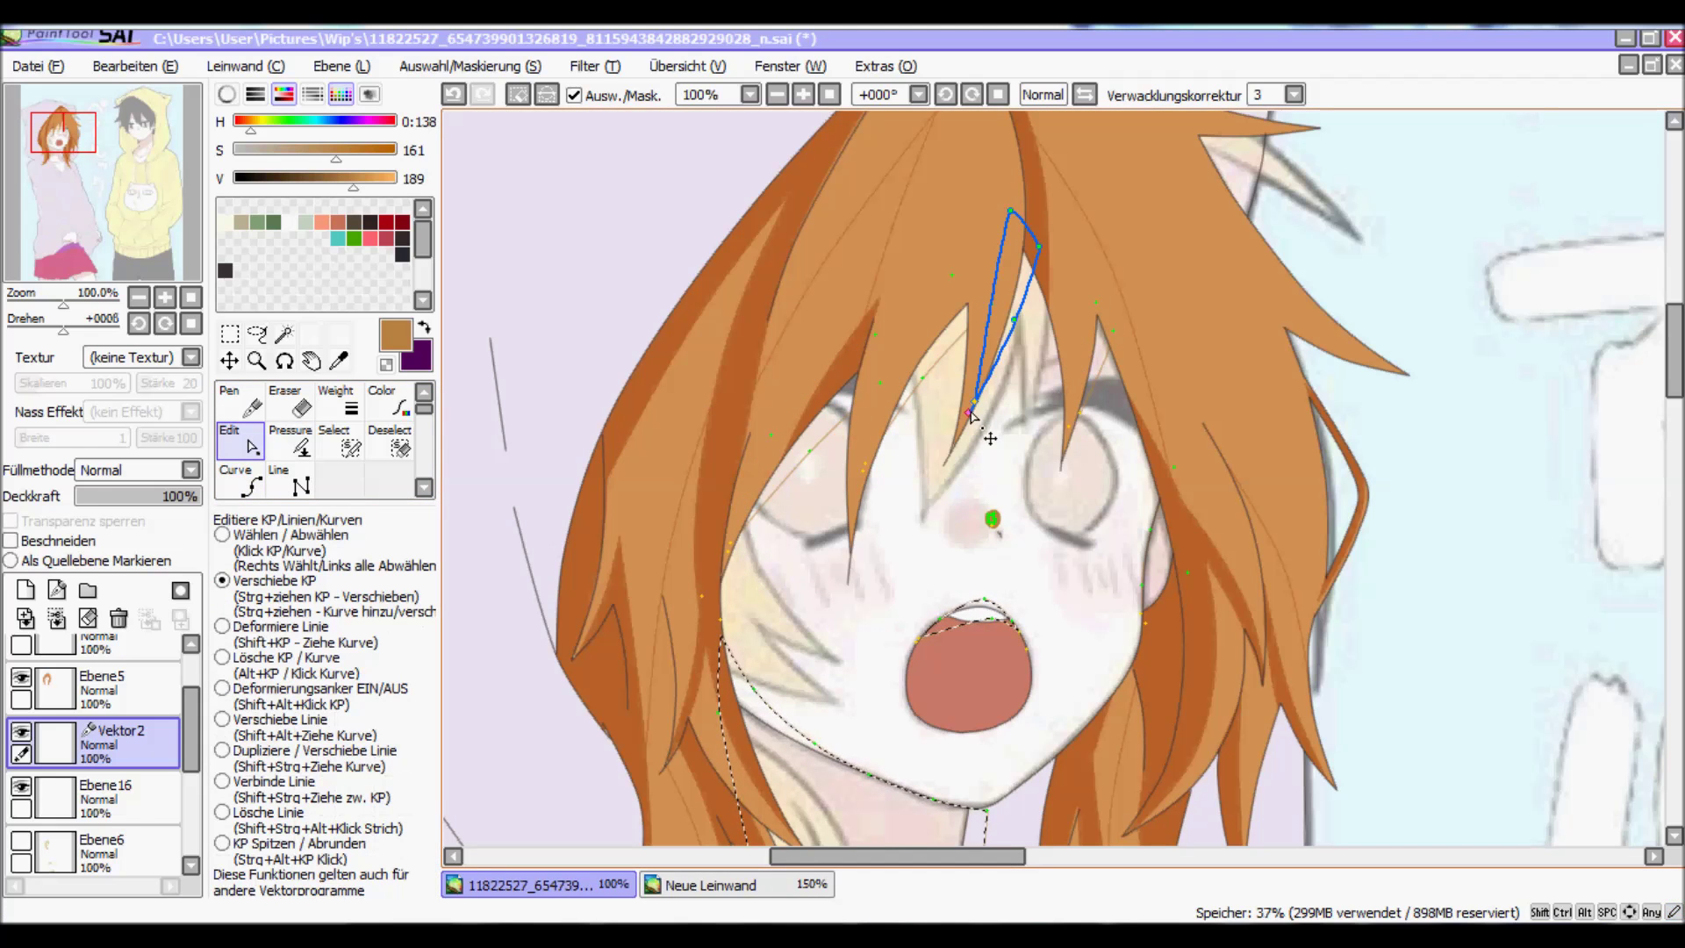
# Step: Add the outlined shadow areas under the fringe and on the ear to the Magic Wand selection
pyautogui.press('w')
pyautogui.click(1105, 347)
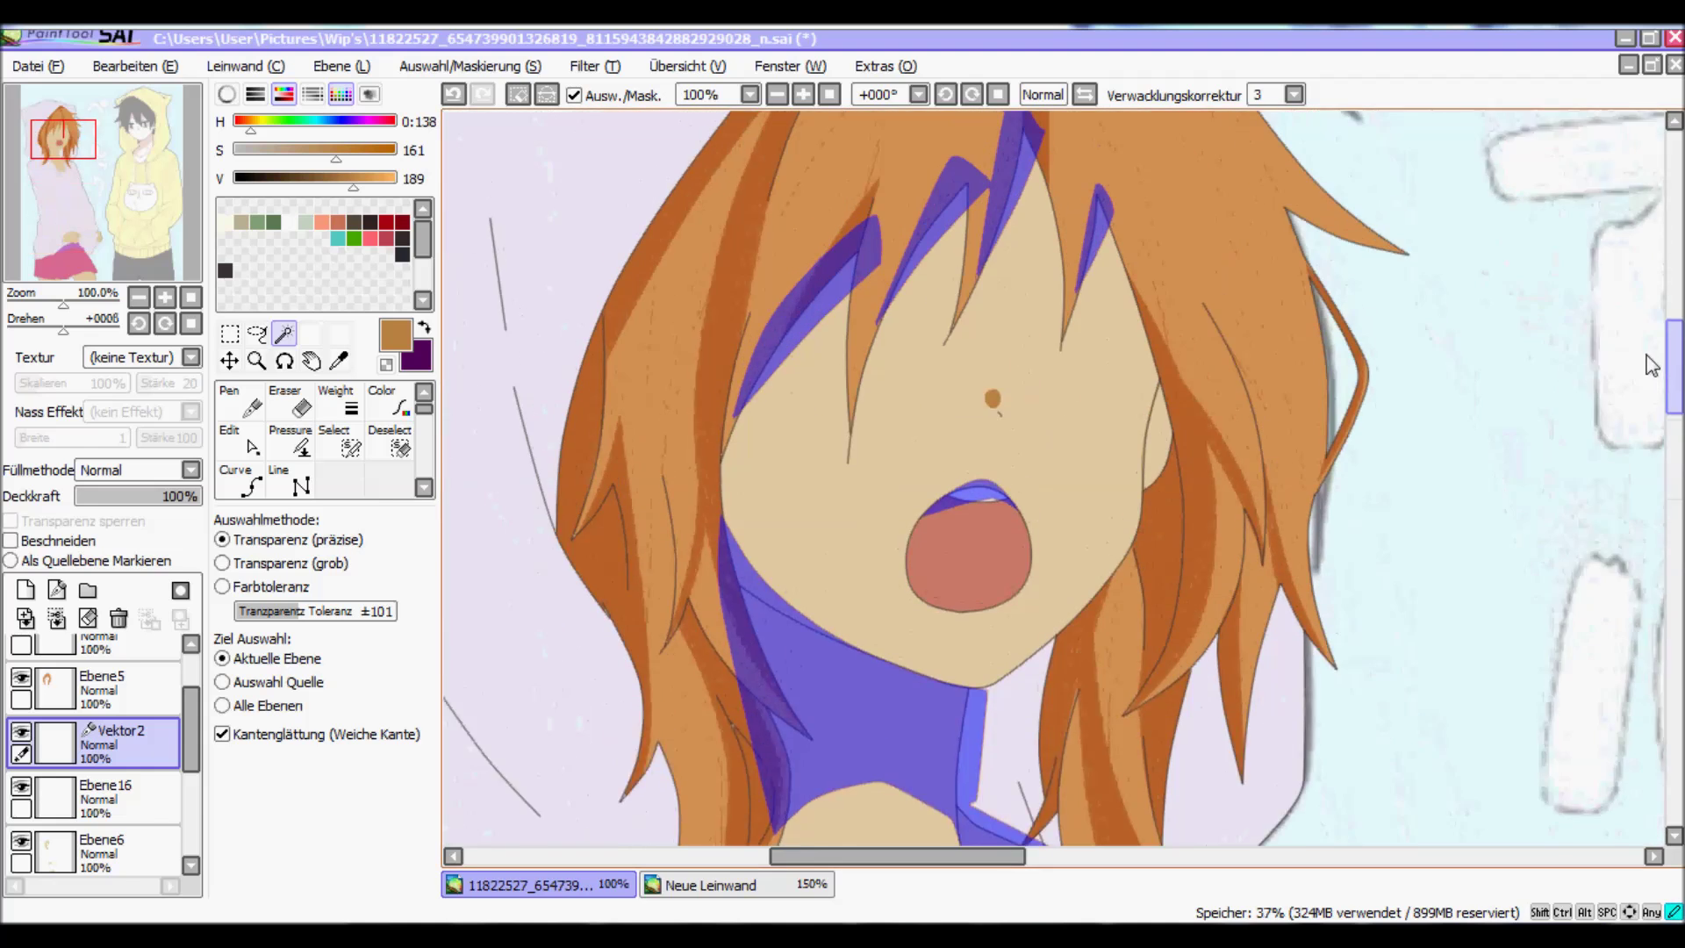
pyautogui.click(1167, 535)
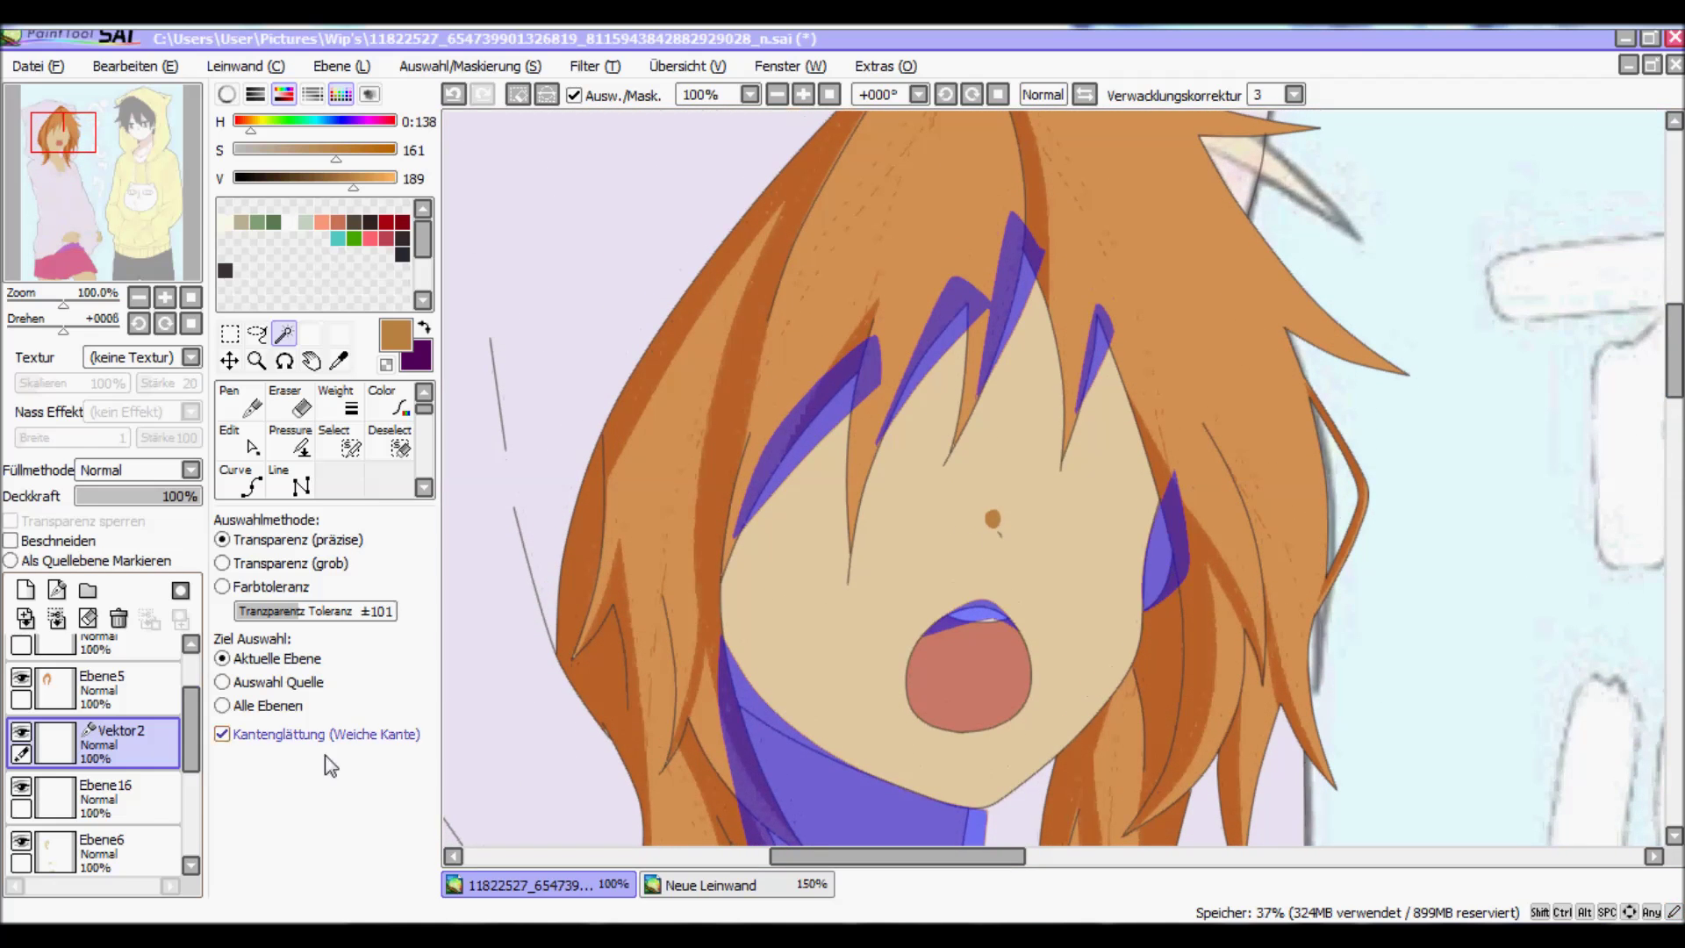
# Step: Fill the selected skin shadows with the darker brown skin tone on the Ebene16 layer
pyautogui.click(105, 790)
pyautogui.click(242, 478)
pyautogui.click(877, 816)
pyautogui.press('-')
pyautogui.press('-')
pyautogui.press('-')
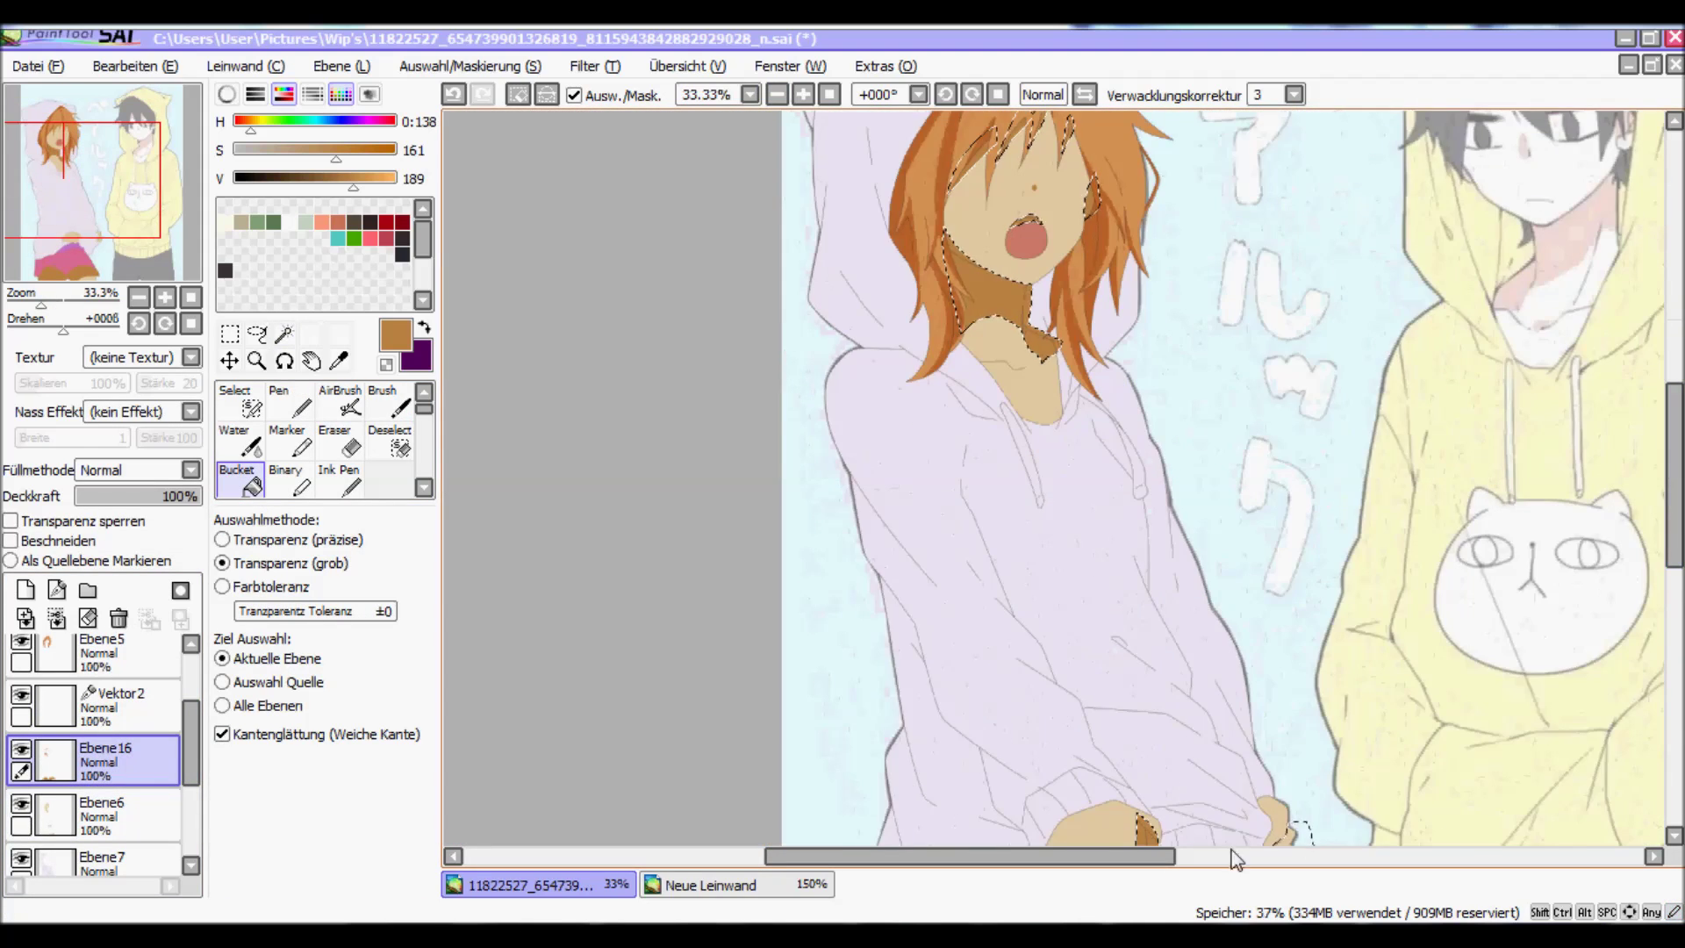
# Step: Clear the selection, clip the Ebene16 skin shadows to the skin layer, reduce their opacity and merge them into Ebene6
pyautogui.scroll(-2, 1145, 829)
pyautogui.hotkey('ctrl', 'd')
pyautogui.click(56, 618)
pyautogui.click(10, 541)
pyautogui.click(84, 142)
pyautogui.click(180, 496)
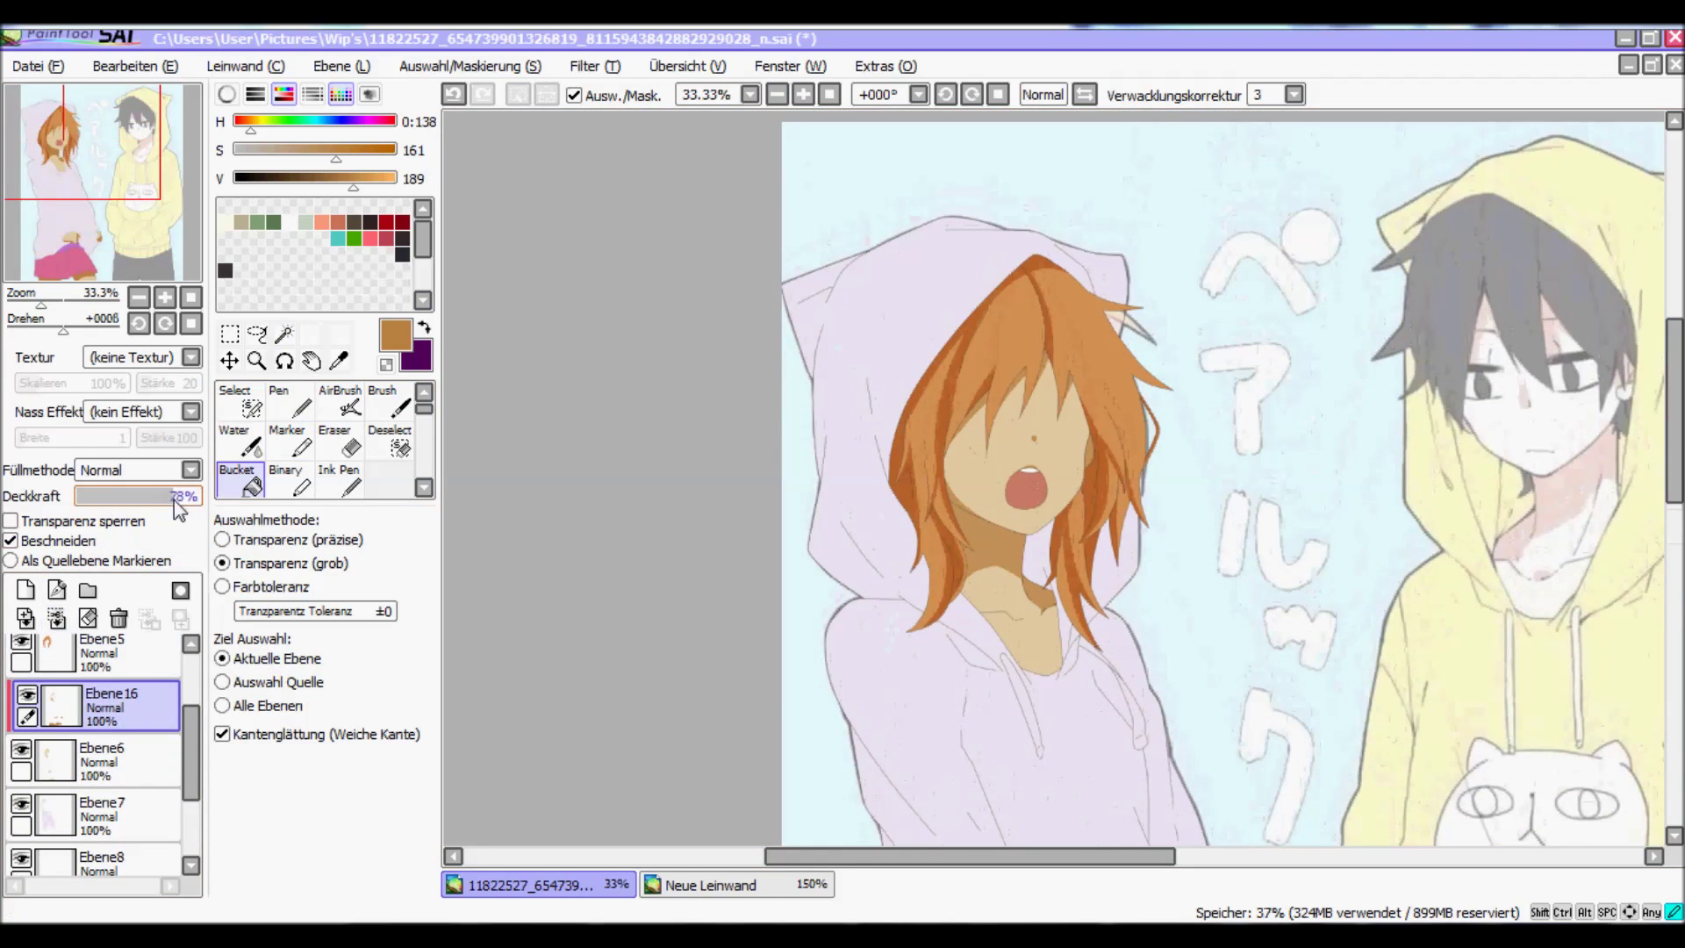
pyautogui.press('+')
pyautogui.click(56, 618)
# Step: Soften the nose shadow on the Ebene6 skin layer with the Blur tool, trying brush sizes 40 and 100
pyautogui.press('+')
pyautogui.press('+')
pyautogui.press('+')
pyautogui.press('+')
pyautogui.scroll(-2, 352, 439)
pyautogui.click(386, 478)
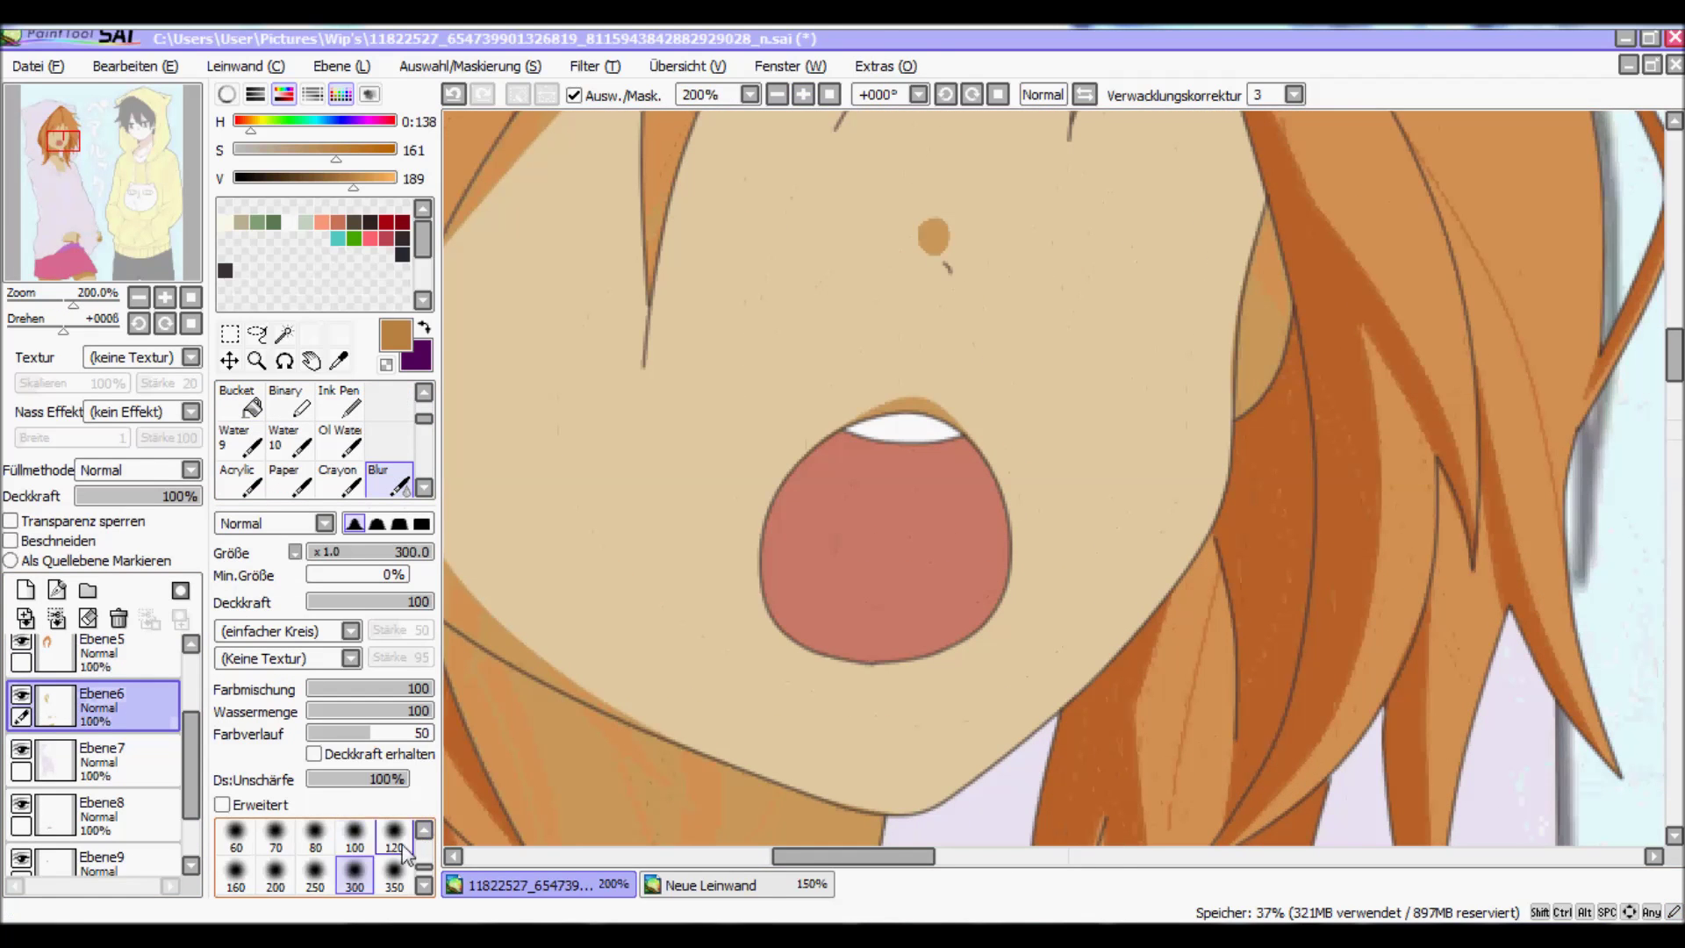
pyautogui.click(424, 830)
pyautogui.click(275, 877)
pyautogui.moveTo(939, 254); pyautogui.dragTo(945, 222)
pyautogui.click(354, 834)
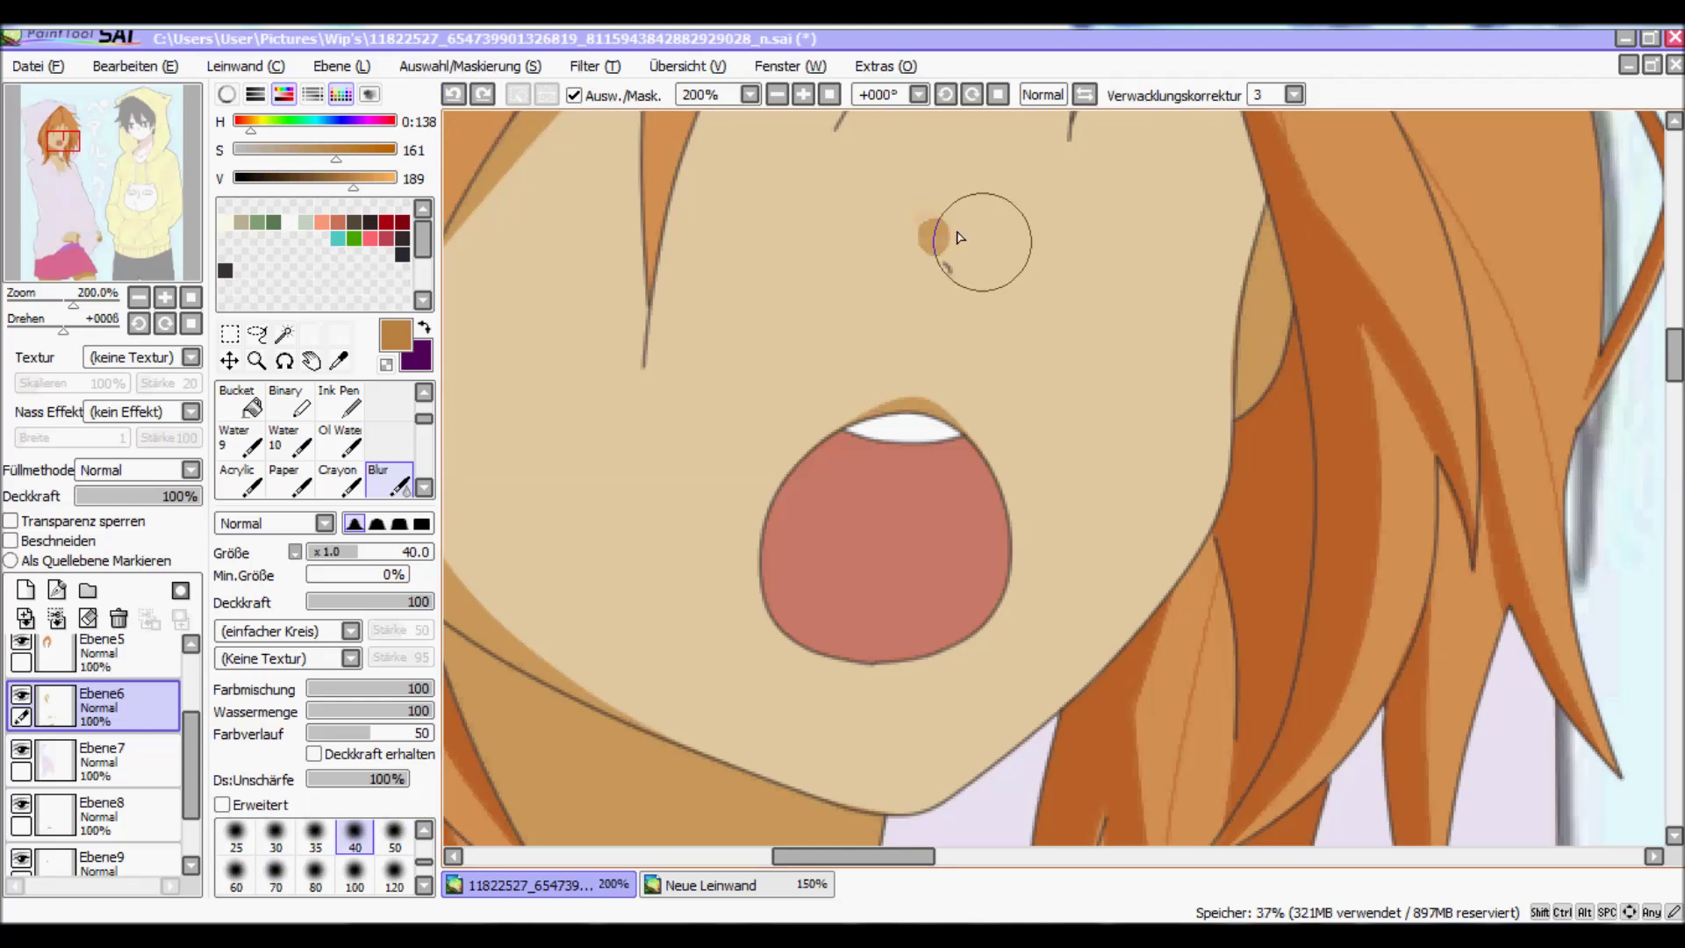
pyautogui.click(355, 878)
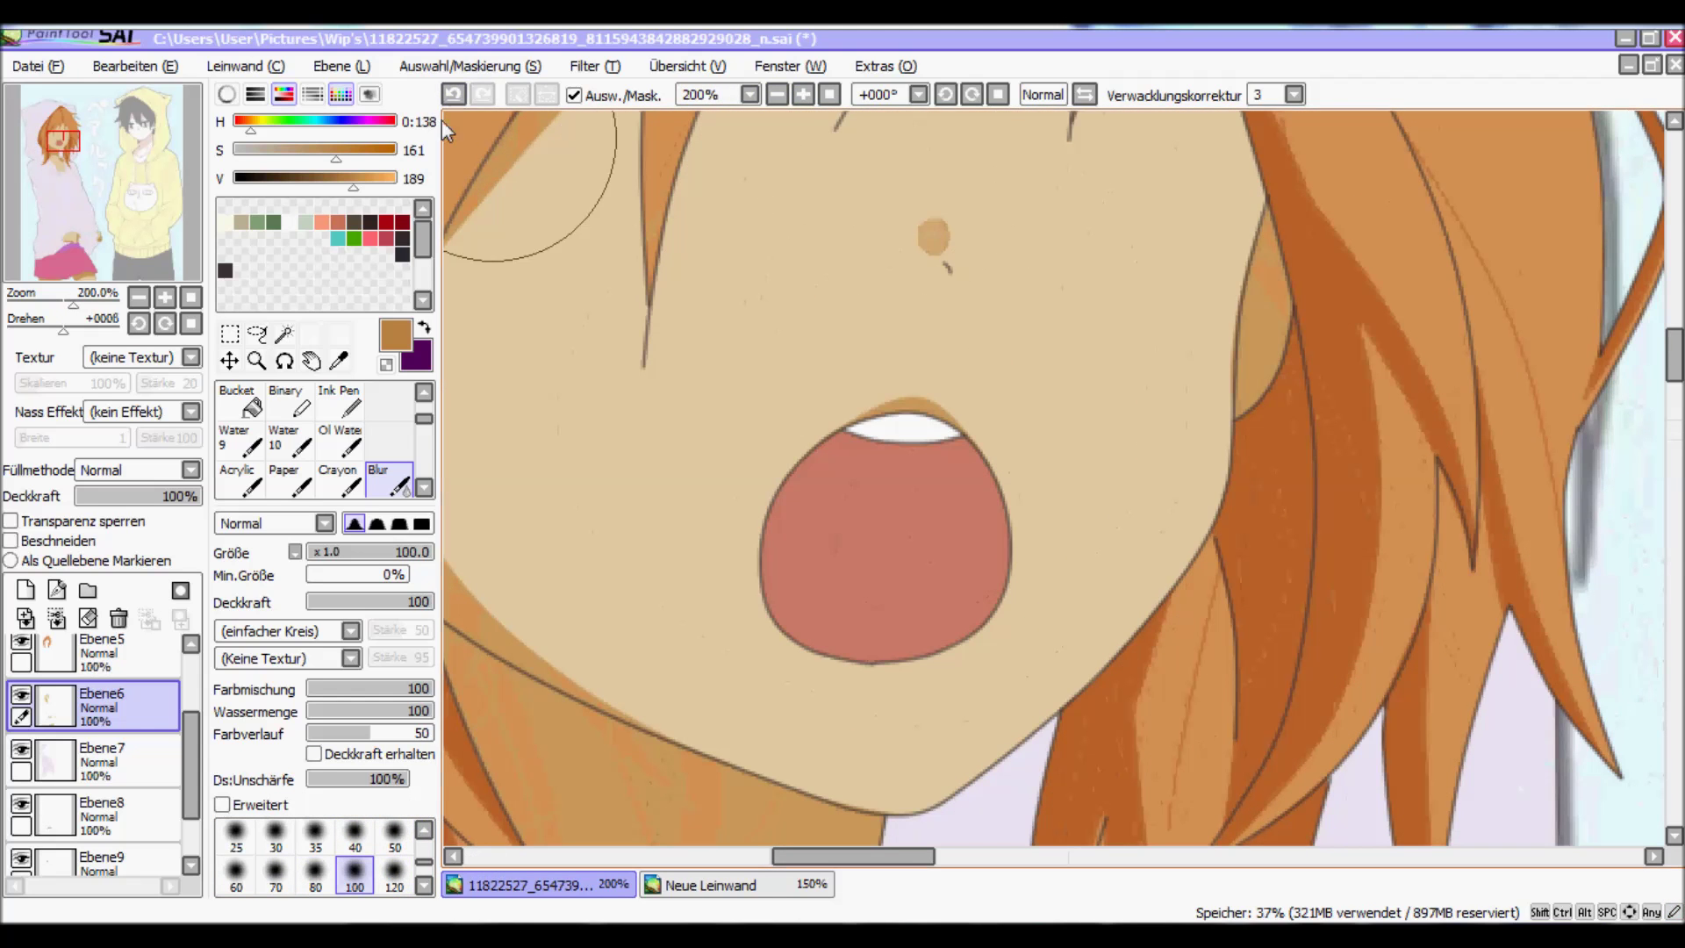
# Step: Hide the Ebene1 background and add a paint layer and a vector layer above the hoodie layer for light grey curves
pyautogui.scroll(-5, 921, 179)
pyautogui.scroll(-2, 97, 790)
pyautogui.click(21, 839)
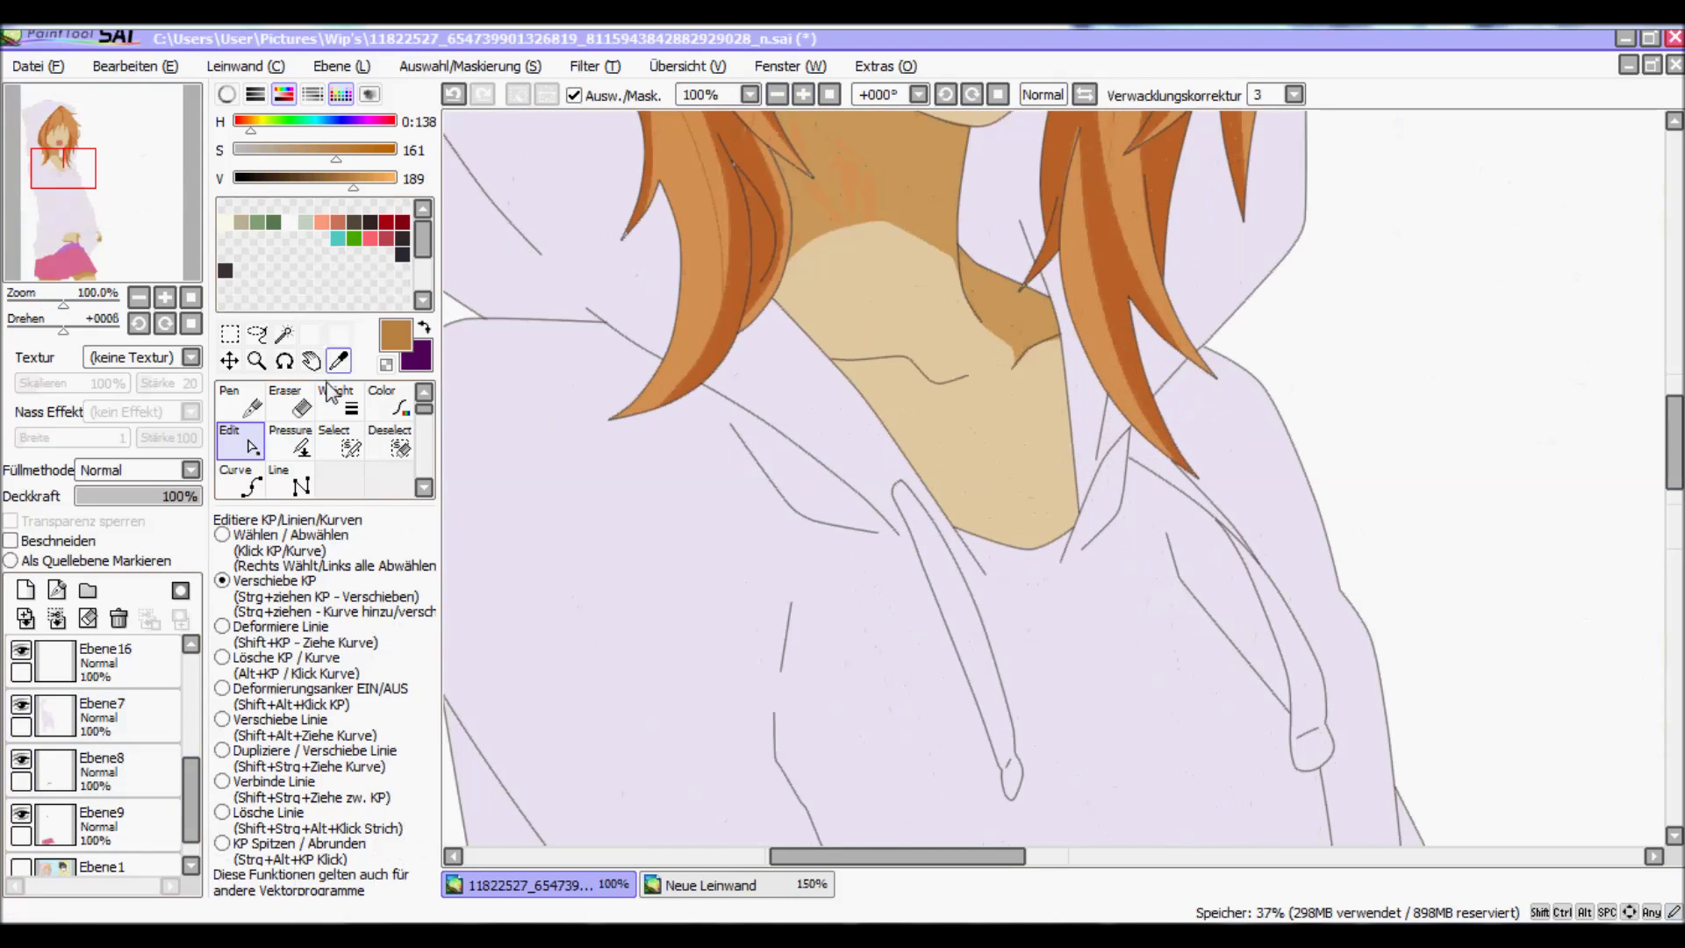
pyautogui.click(239, 402)
pyautogui.keyDown('alt'); pyautogui.click(579, 456); pyautogui.keyUp('alt')
pyautogui.click(103, 746)
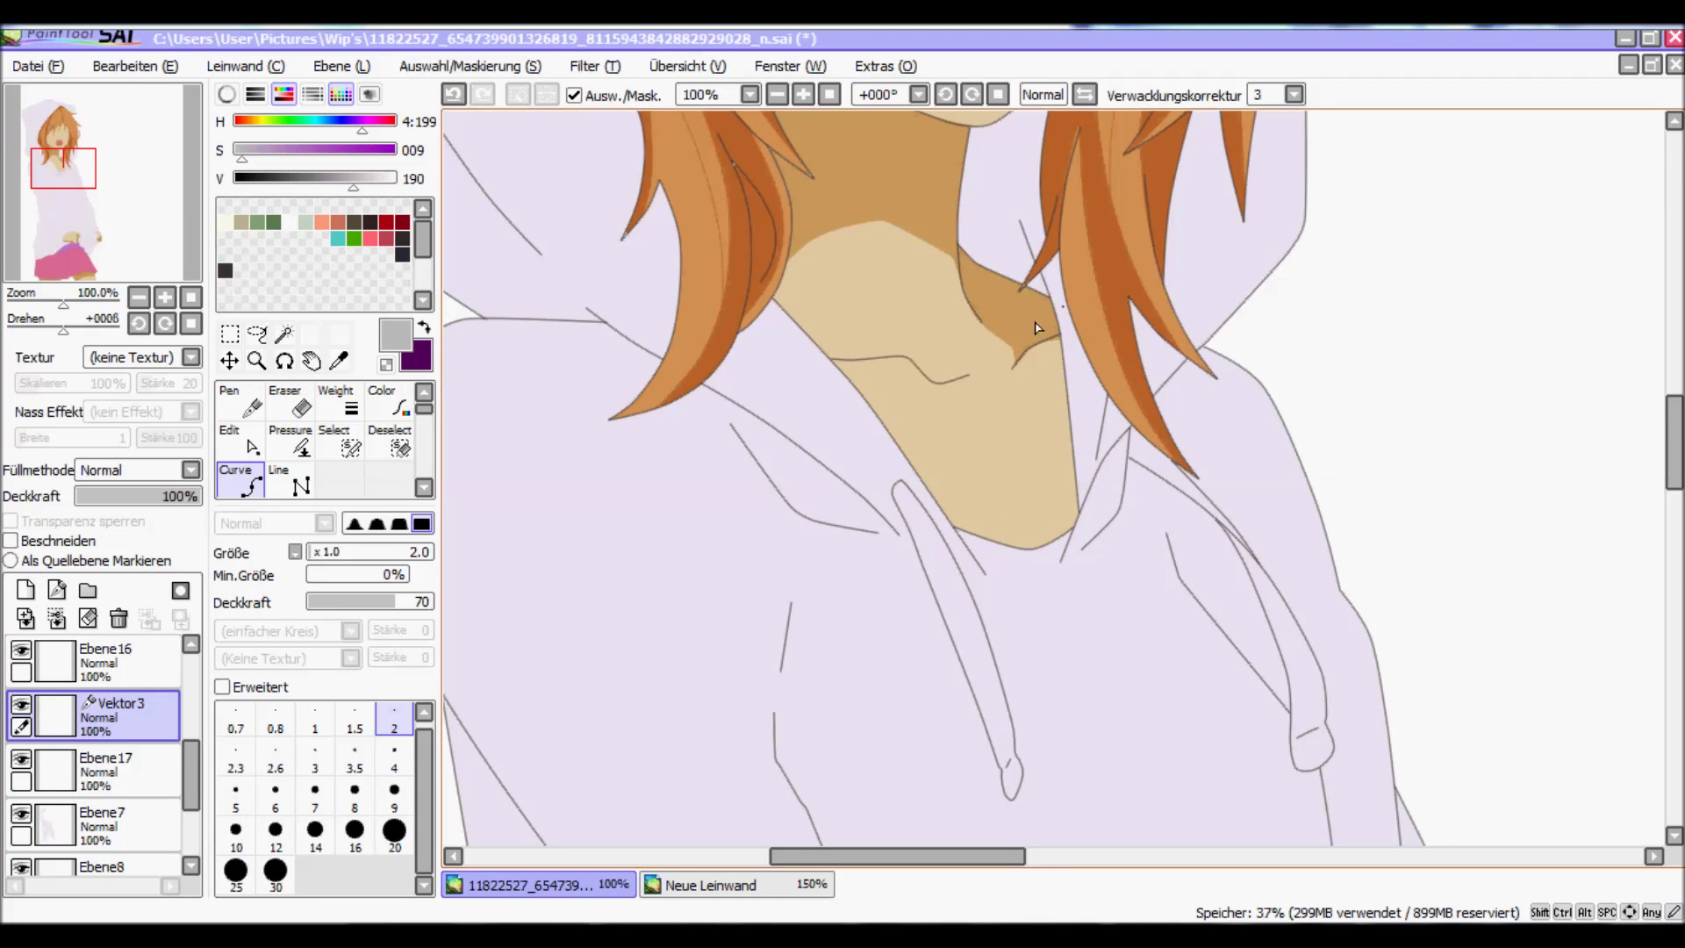
# Step: Draw 2 px shadow curves along the hood's edge beside the hair and around the drawstring nearer the boy
pyautogui.scroll(3, 1088, 320)
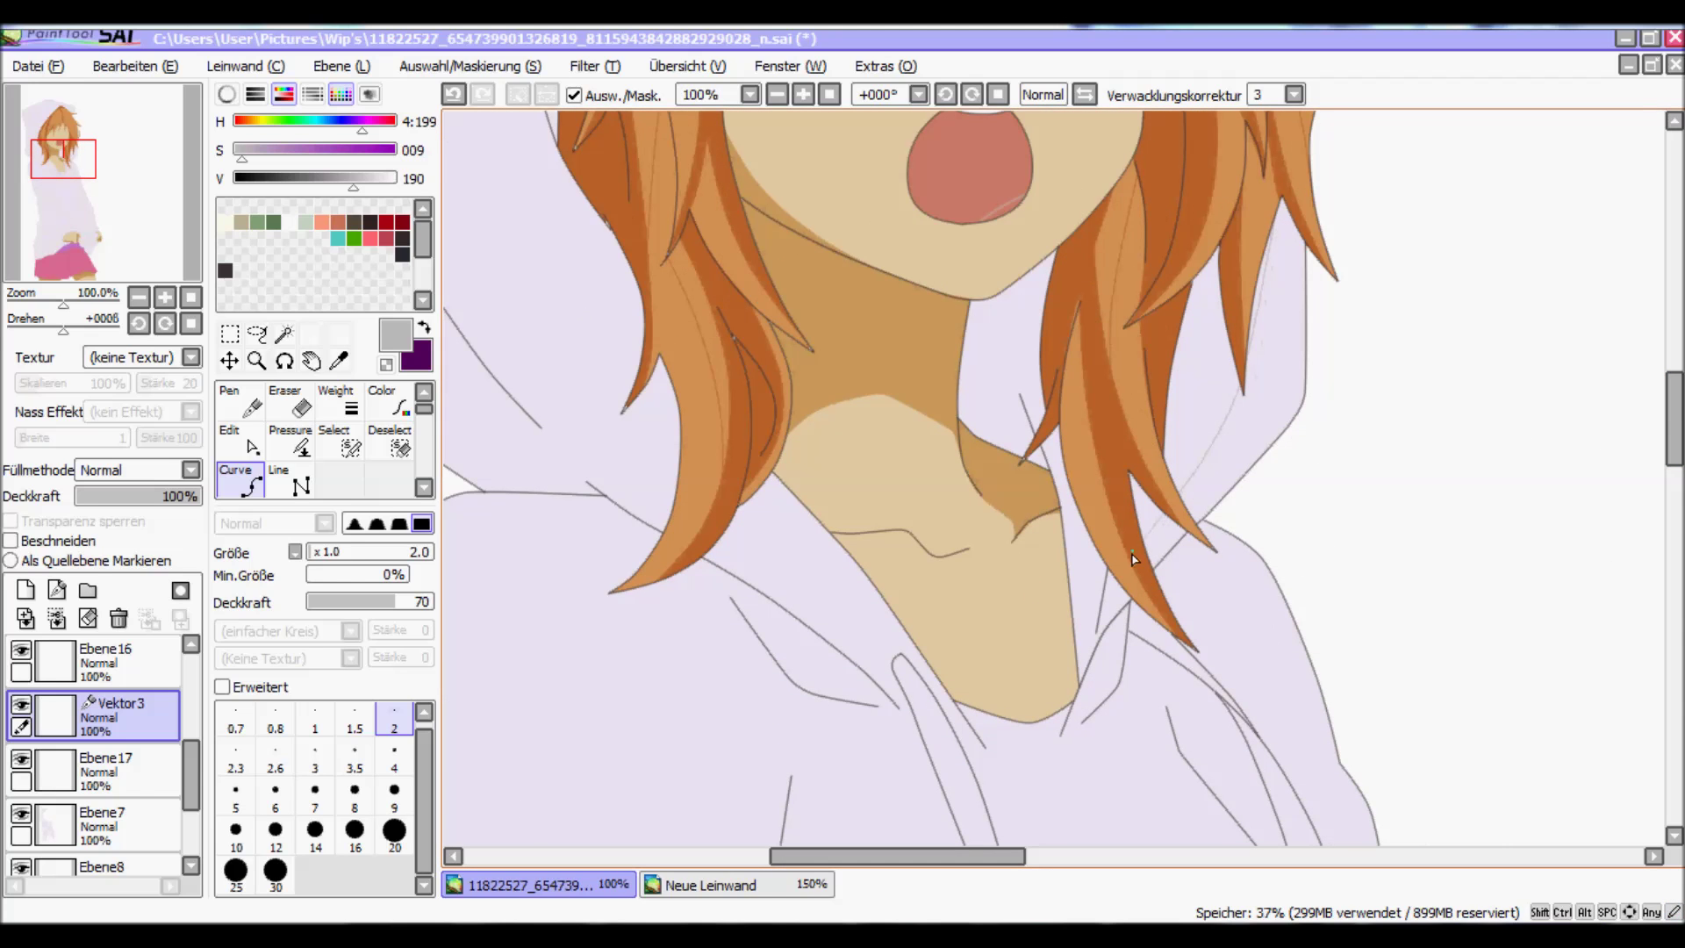
pyautogui.scroll(-6, 1255, 336)
pyautogui.hotkey('ctrl', '+')
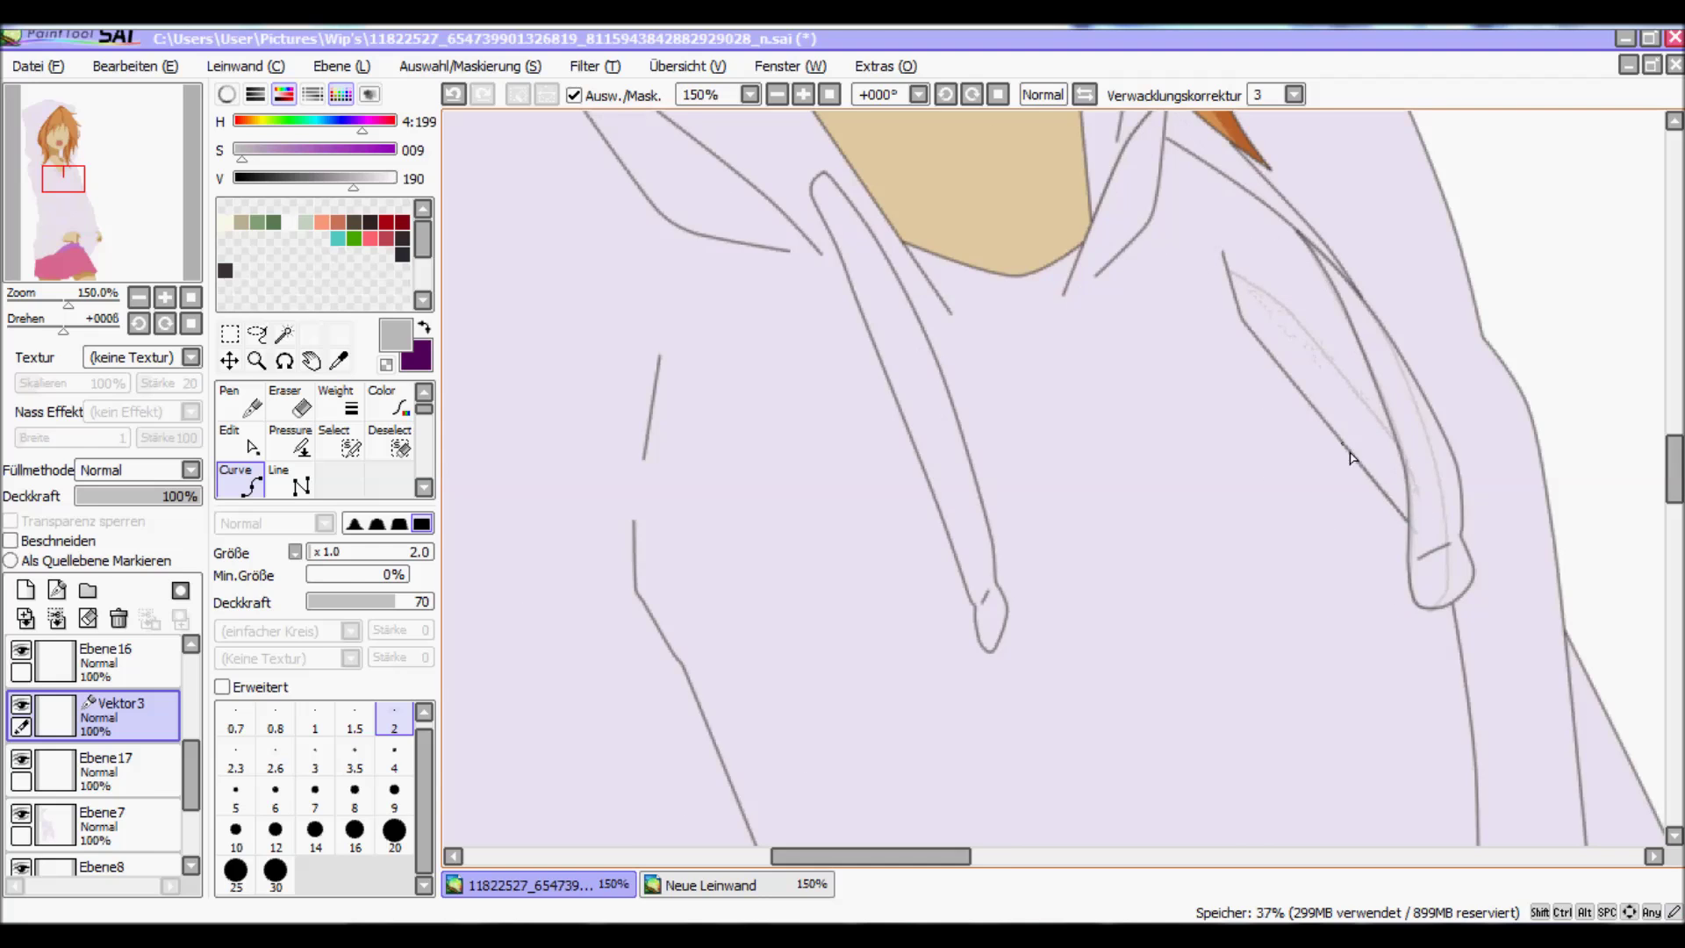
# Step: Outline the shadow along the outer sleeve nearer the boy and the fold below the drawstring with 2 px curves
pyautogui.hotkey('ctrl', '-')
pyautogui.hotkey('ctrl', '-')
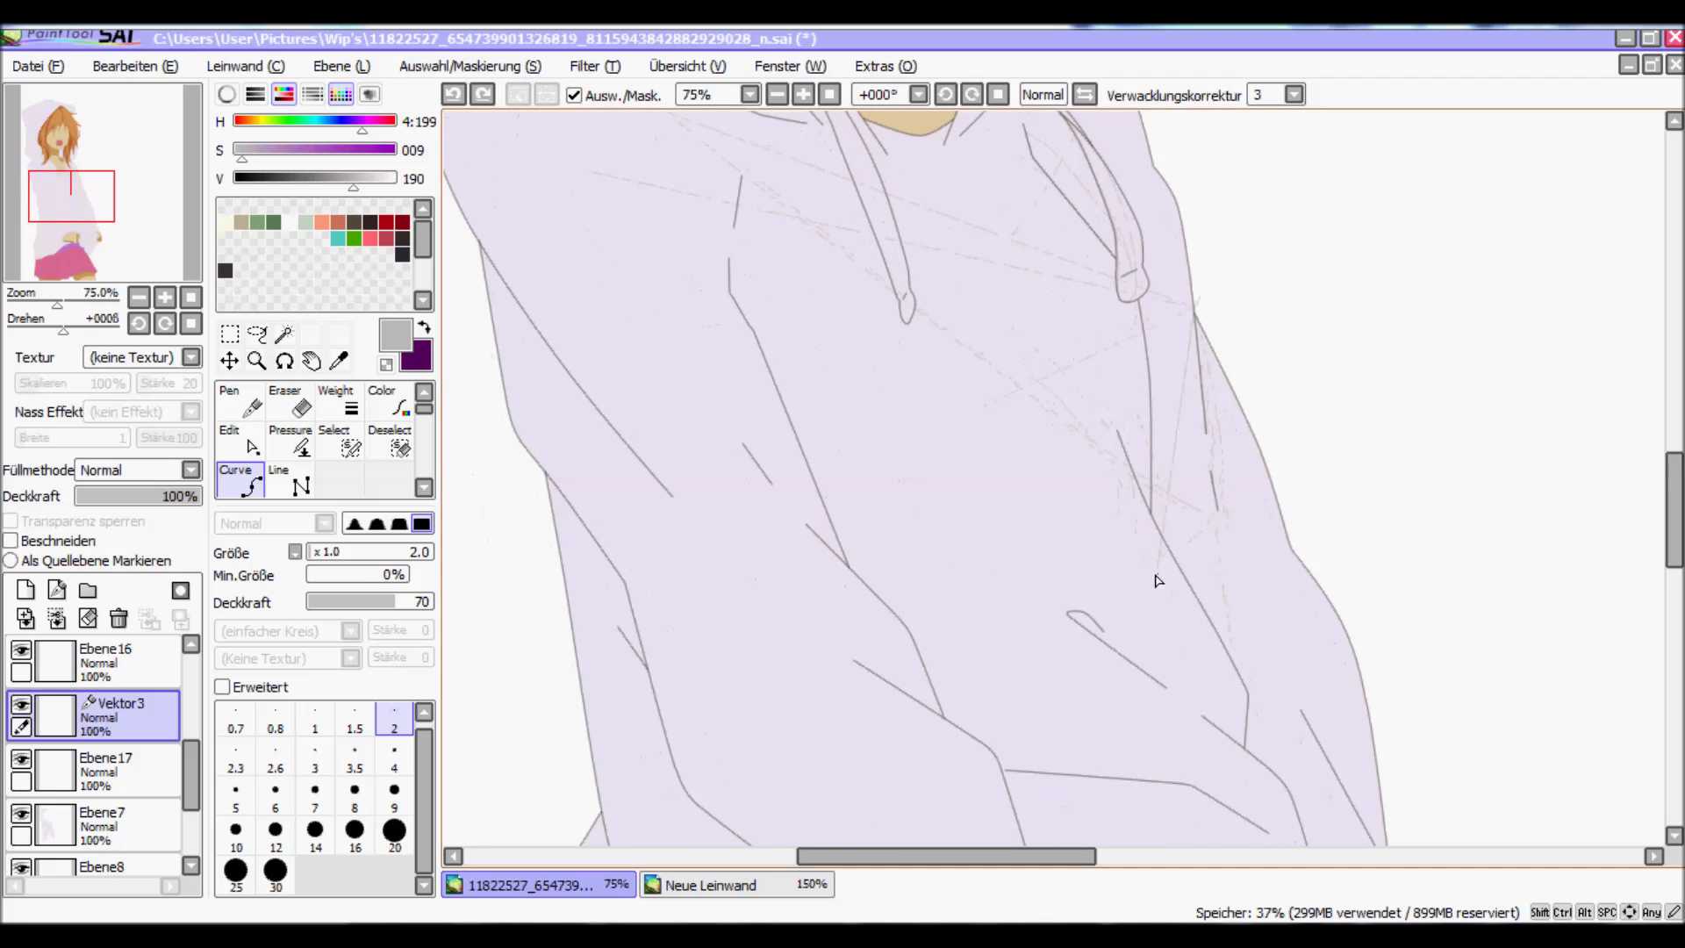
pyautogui.scroll(-3, 1340, 775)
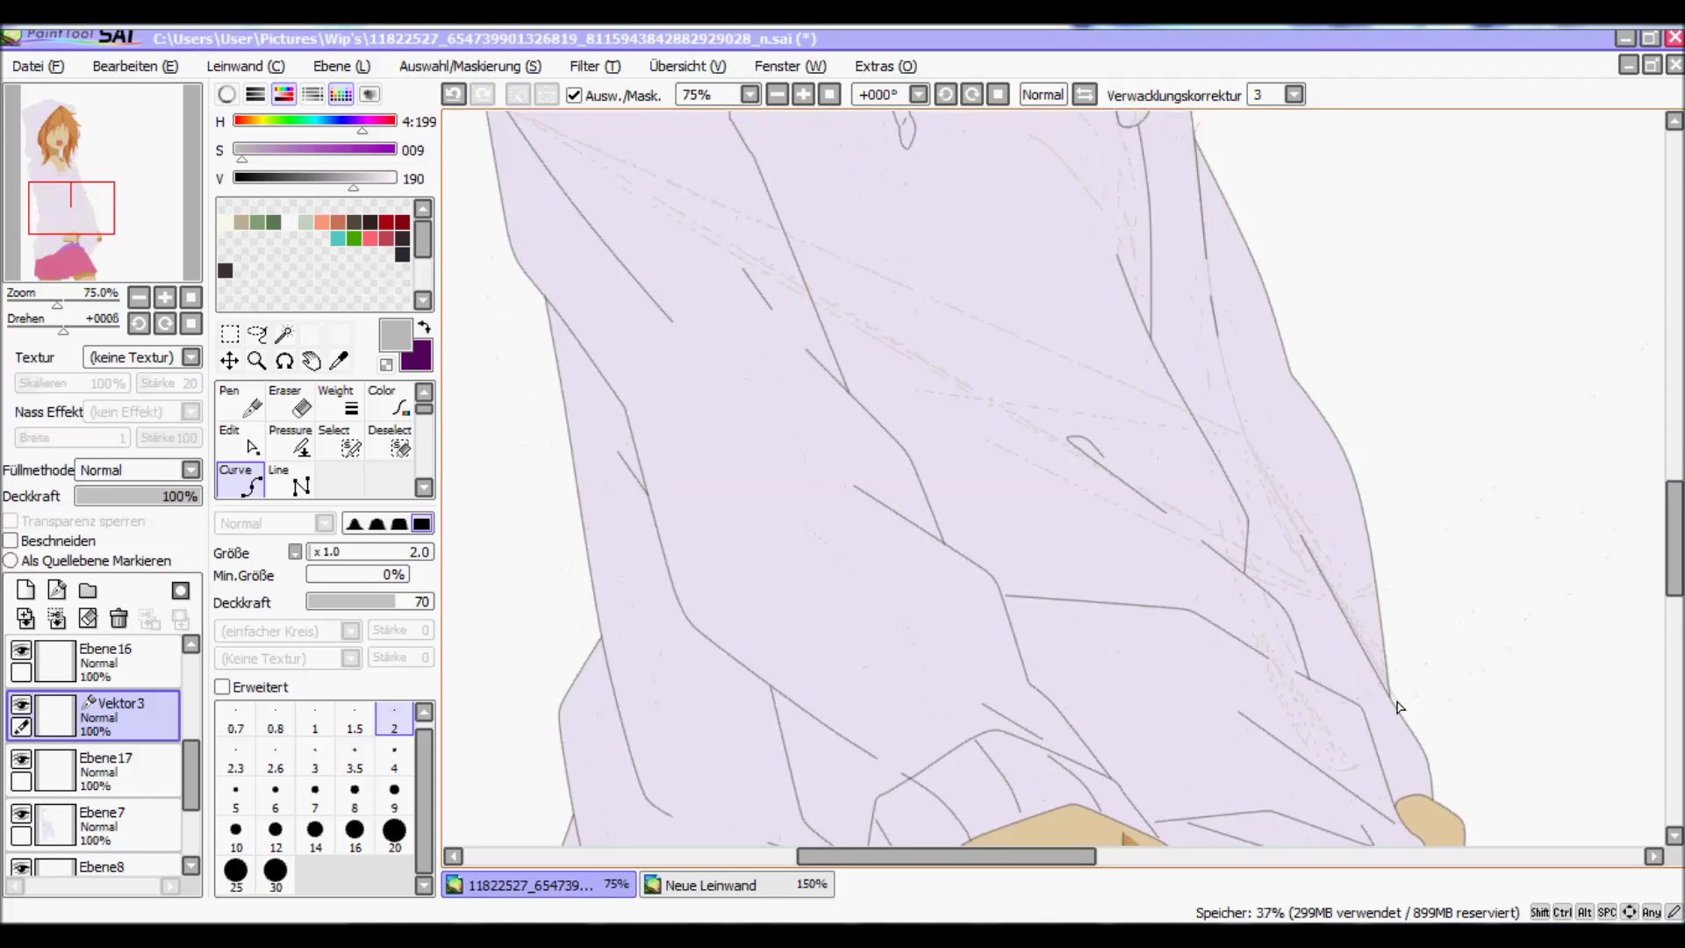
pyautogui.scroll(4, 1399, 708)
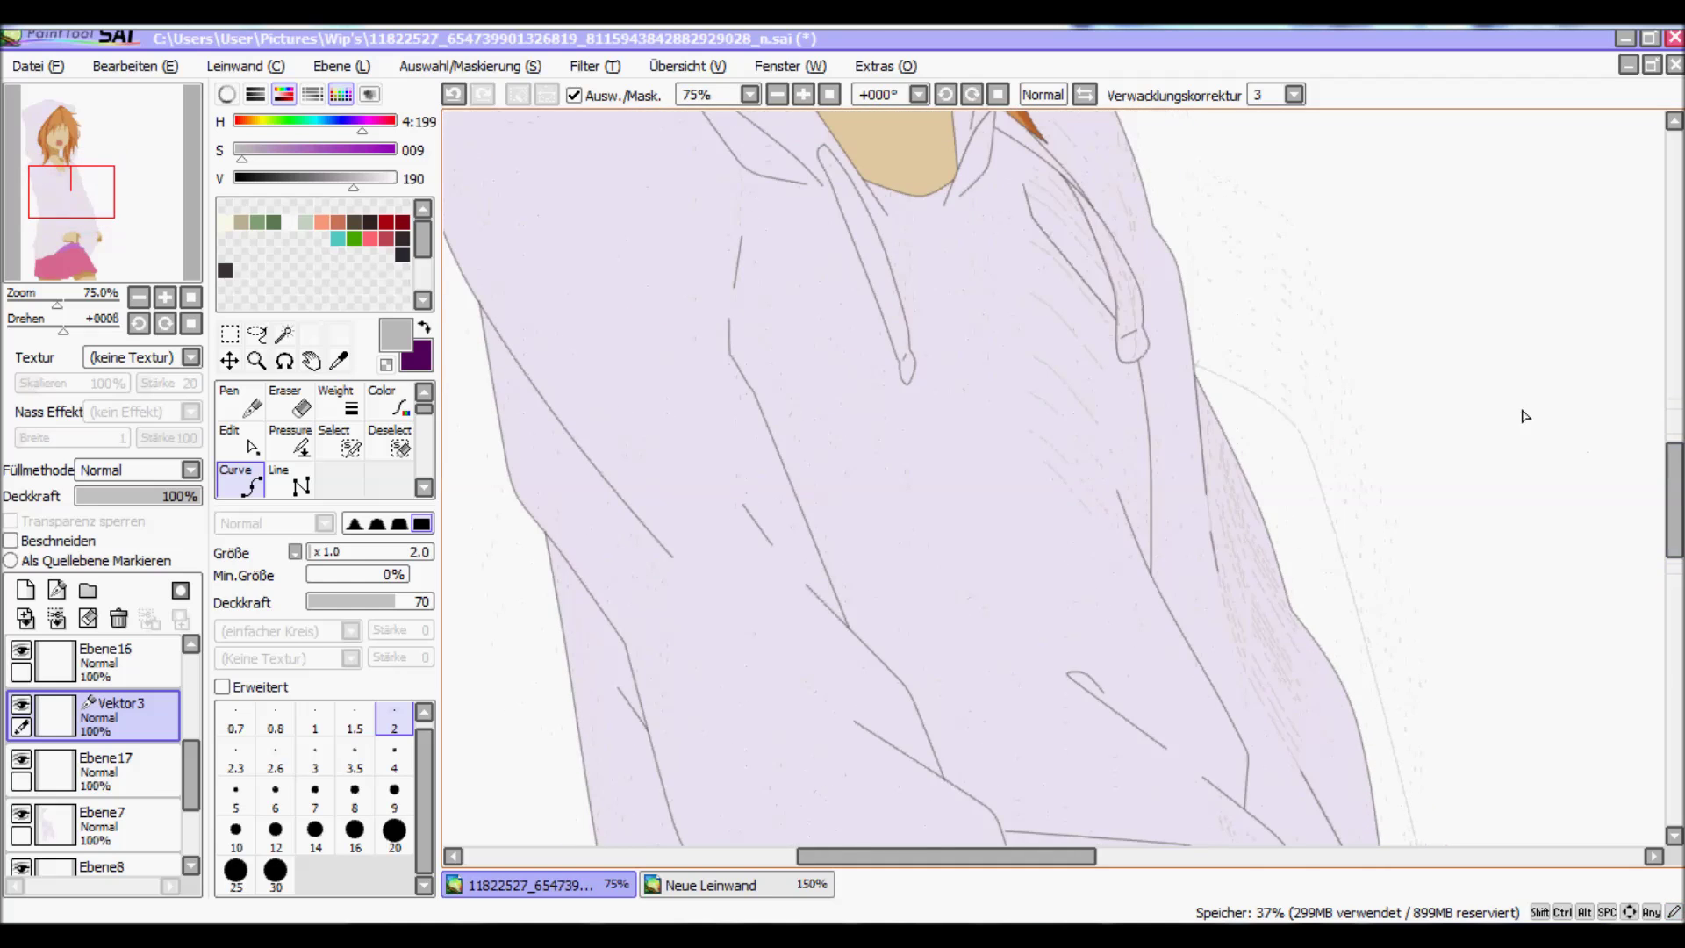
pyautogui.hotkey('ctrl', '+')
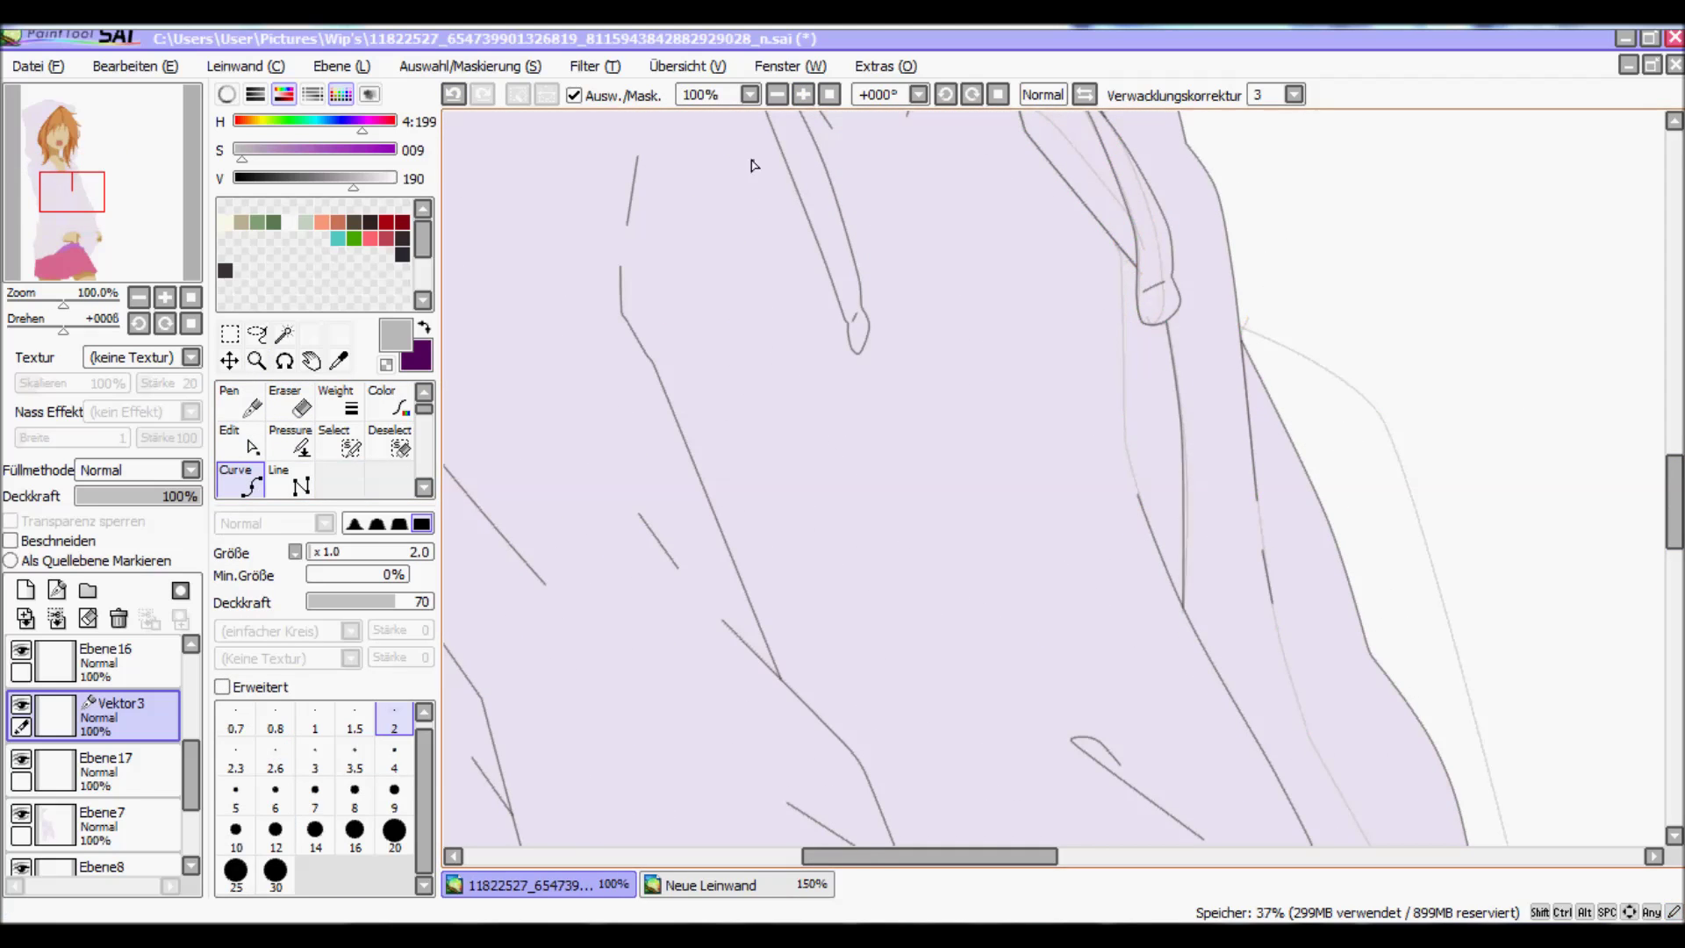
pyautogui.hotkey('ctrl', '-')
# Step: Outline the shadows of the diagonal folds running across the hoodie's torso toward the forearm with 2 px curves
pyautogui.scroll(-3, 885, 460)
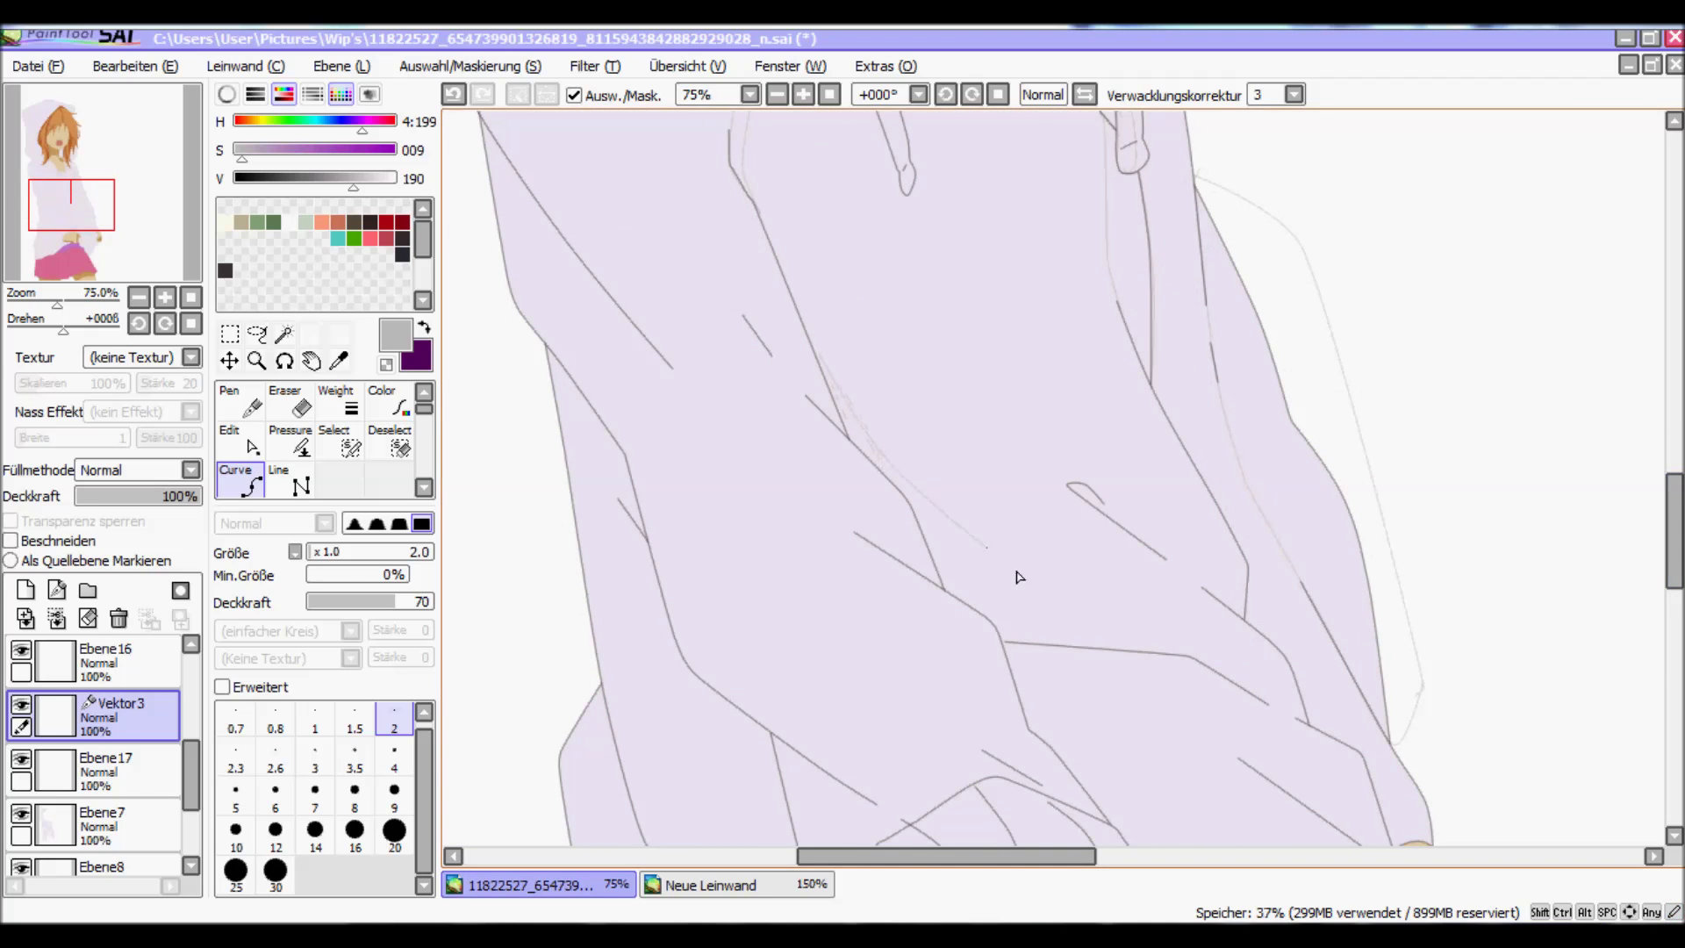
pyautogui.scroll(-3, 1308, 728)
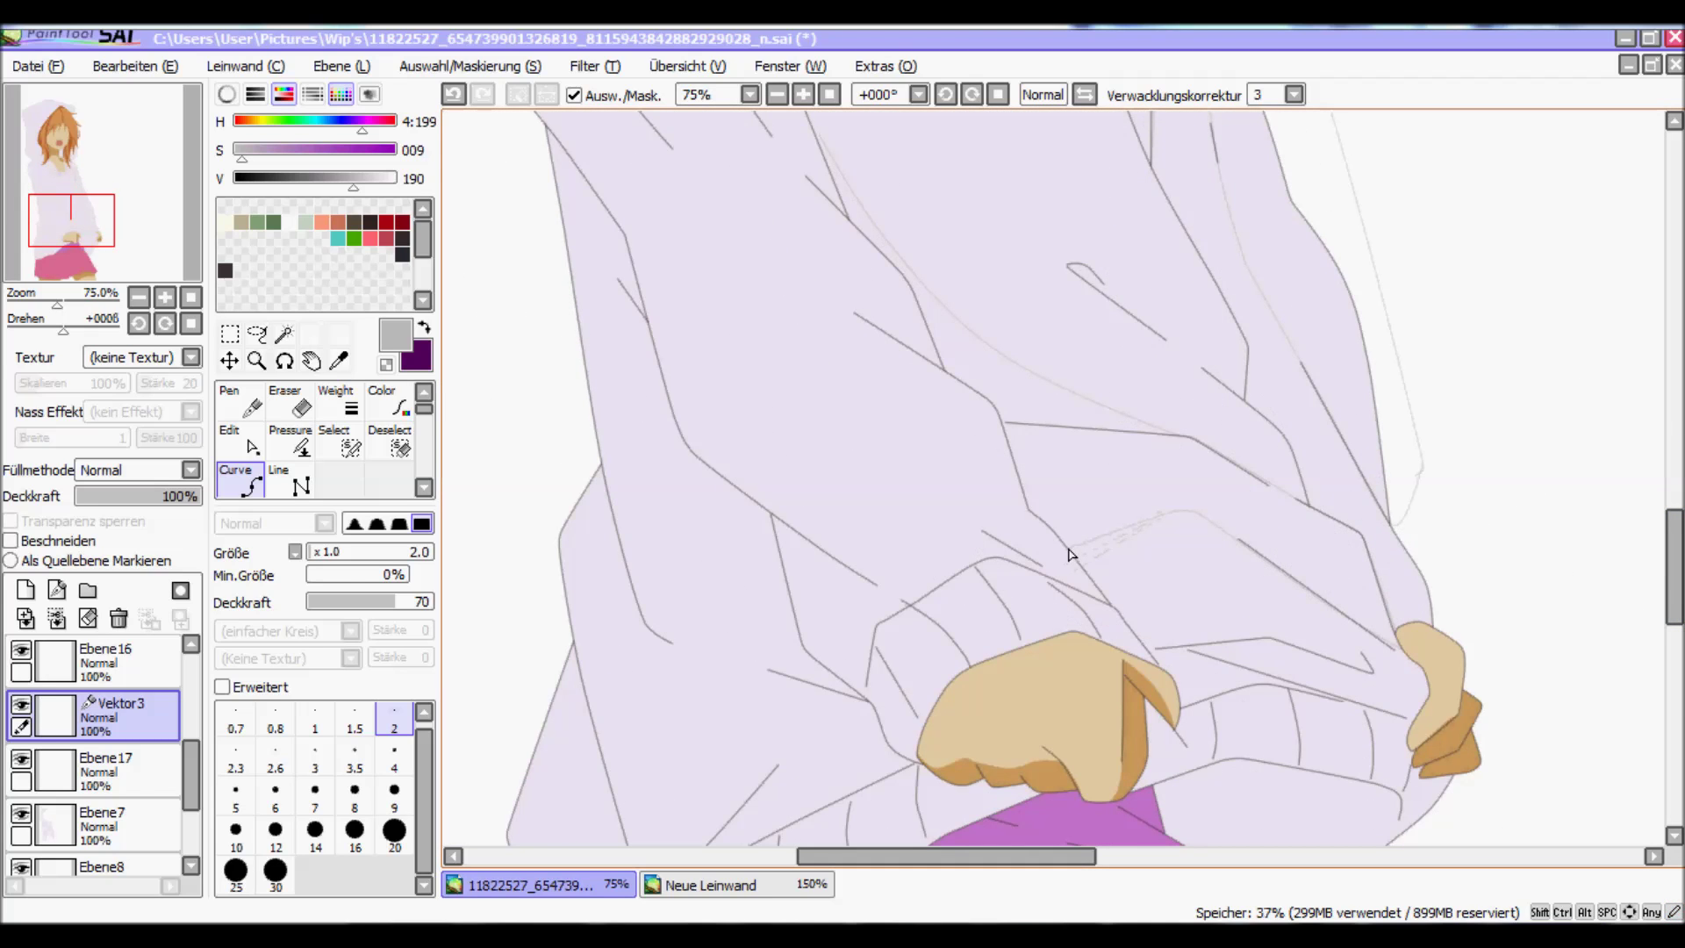
pyautogui.hotkey('ctrl', '+')
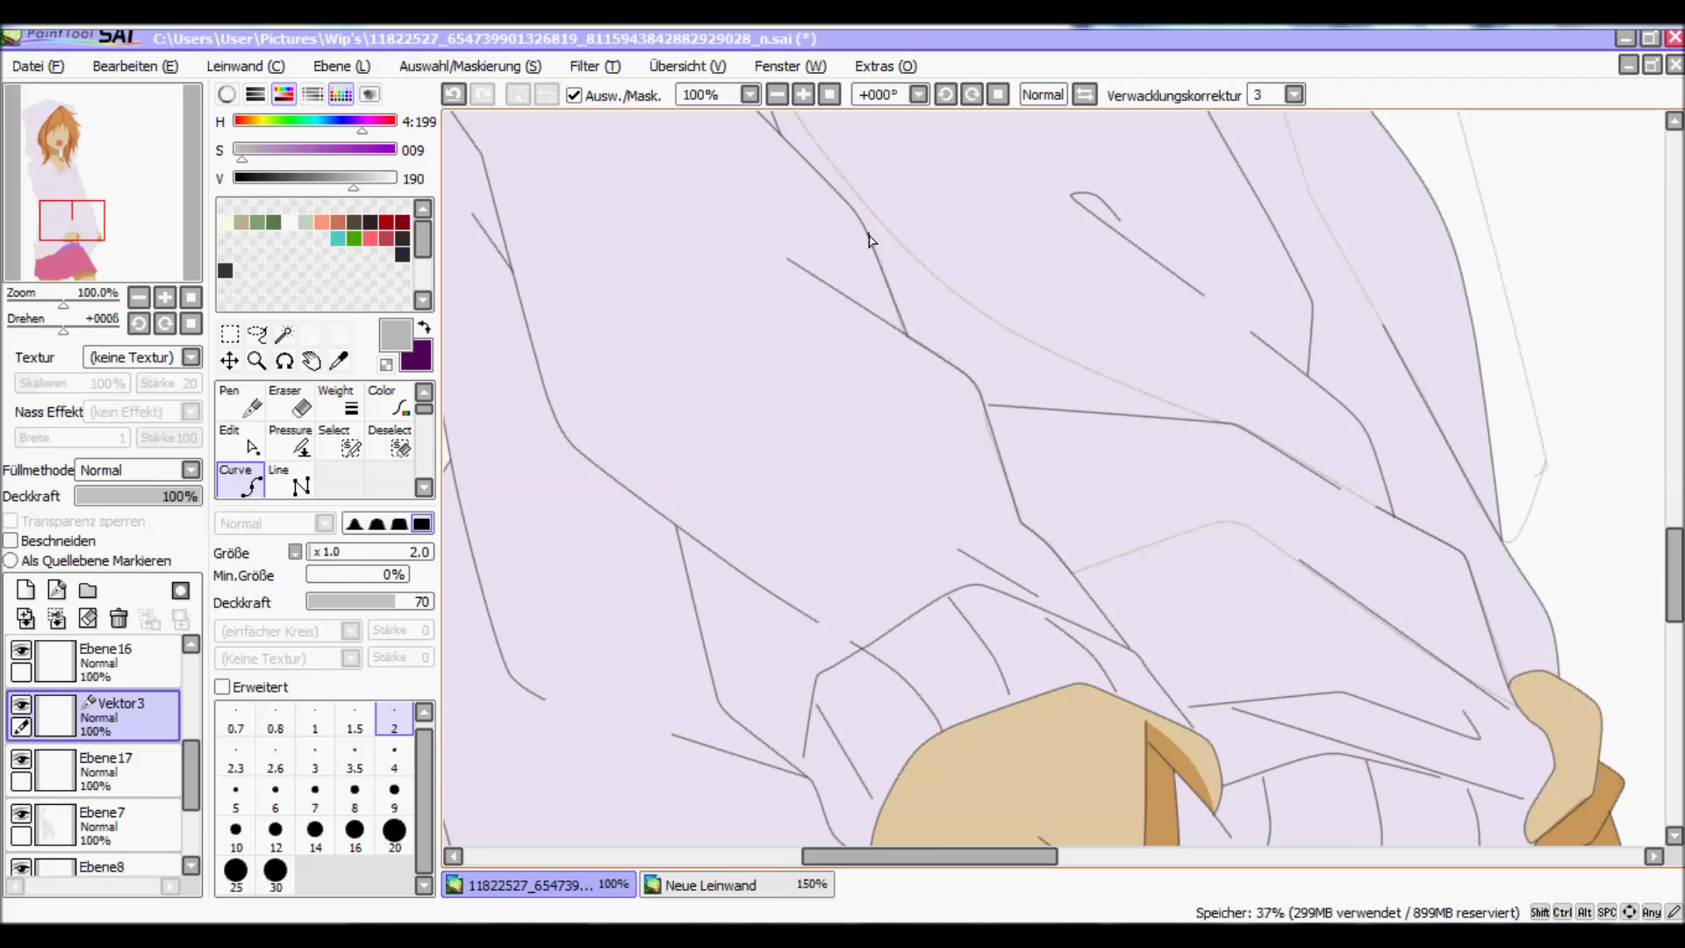
pyautogui.scroll(3, 817, 427)
pyautogui.scroll(-4, 1027, 336)
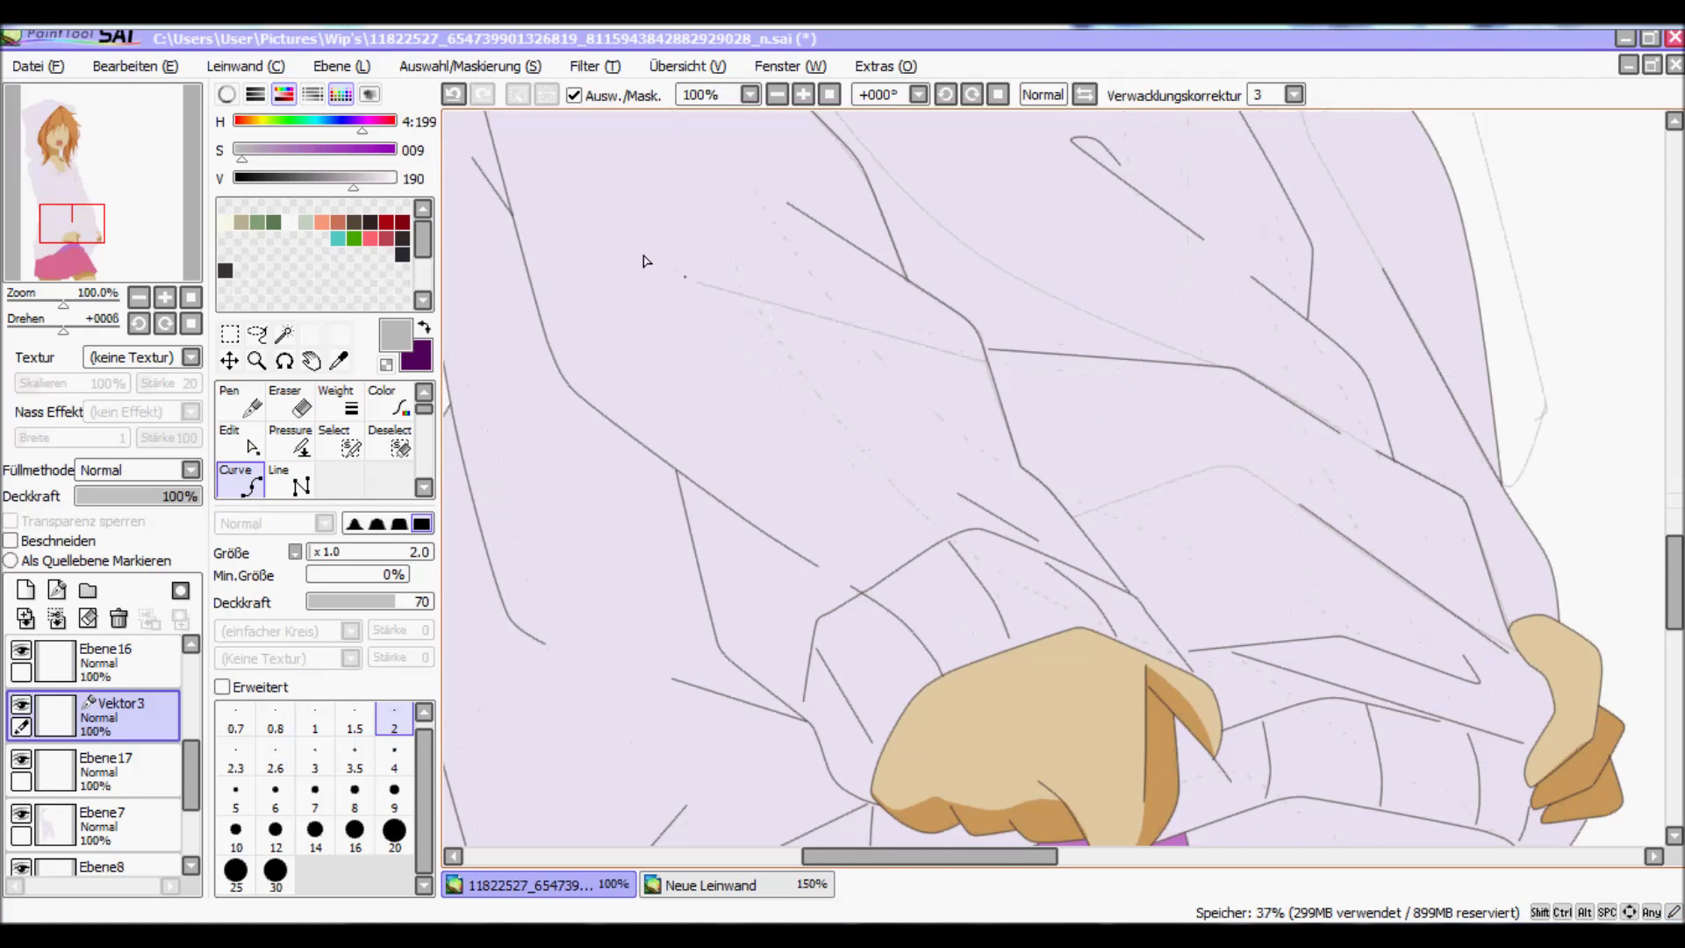
pyautogui.hotkey('ctrl', '+')
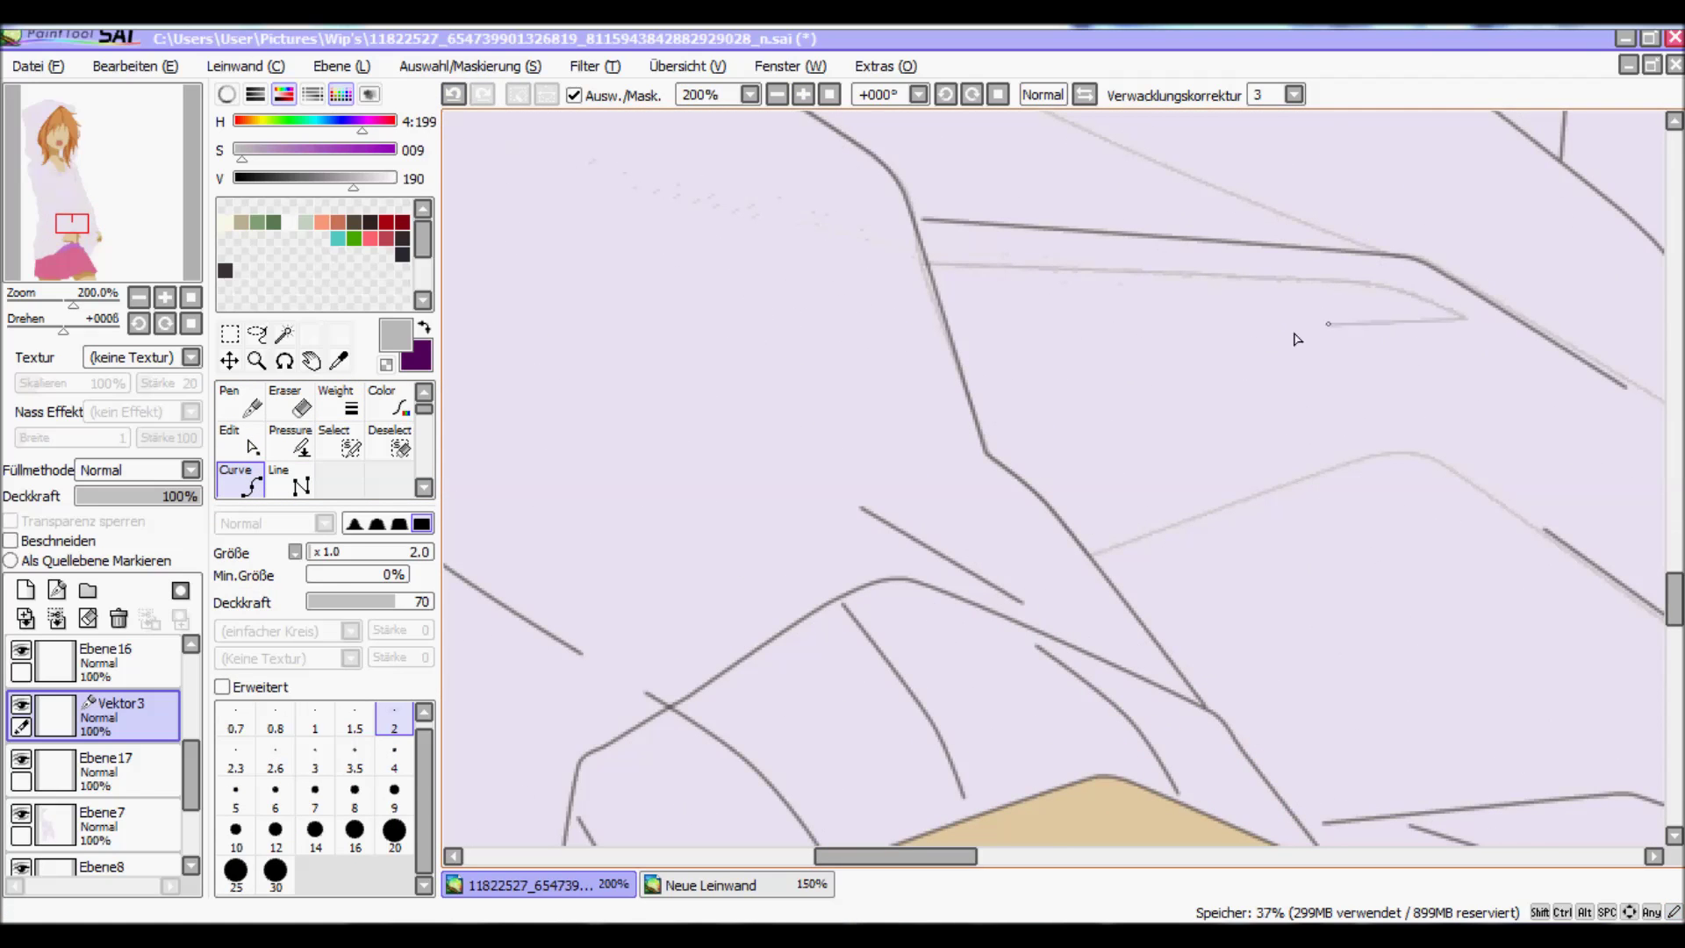
pyautogui.hotkey('ctrl', '-')
pyautogui.hotkey('ctrl', '-')
pyautogui.hotkey('ctrl', '+')
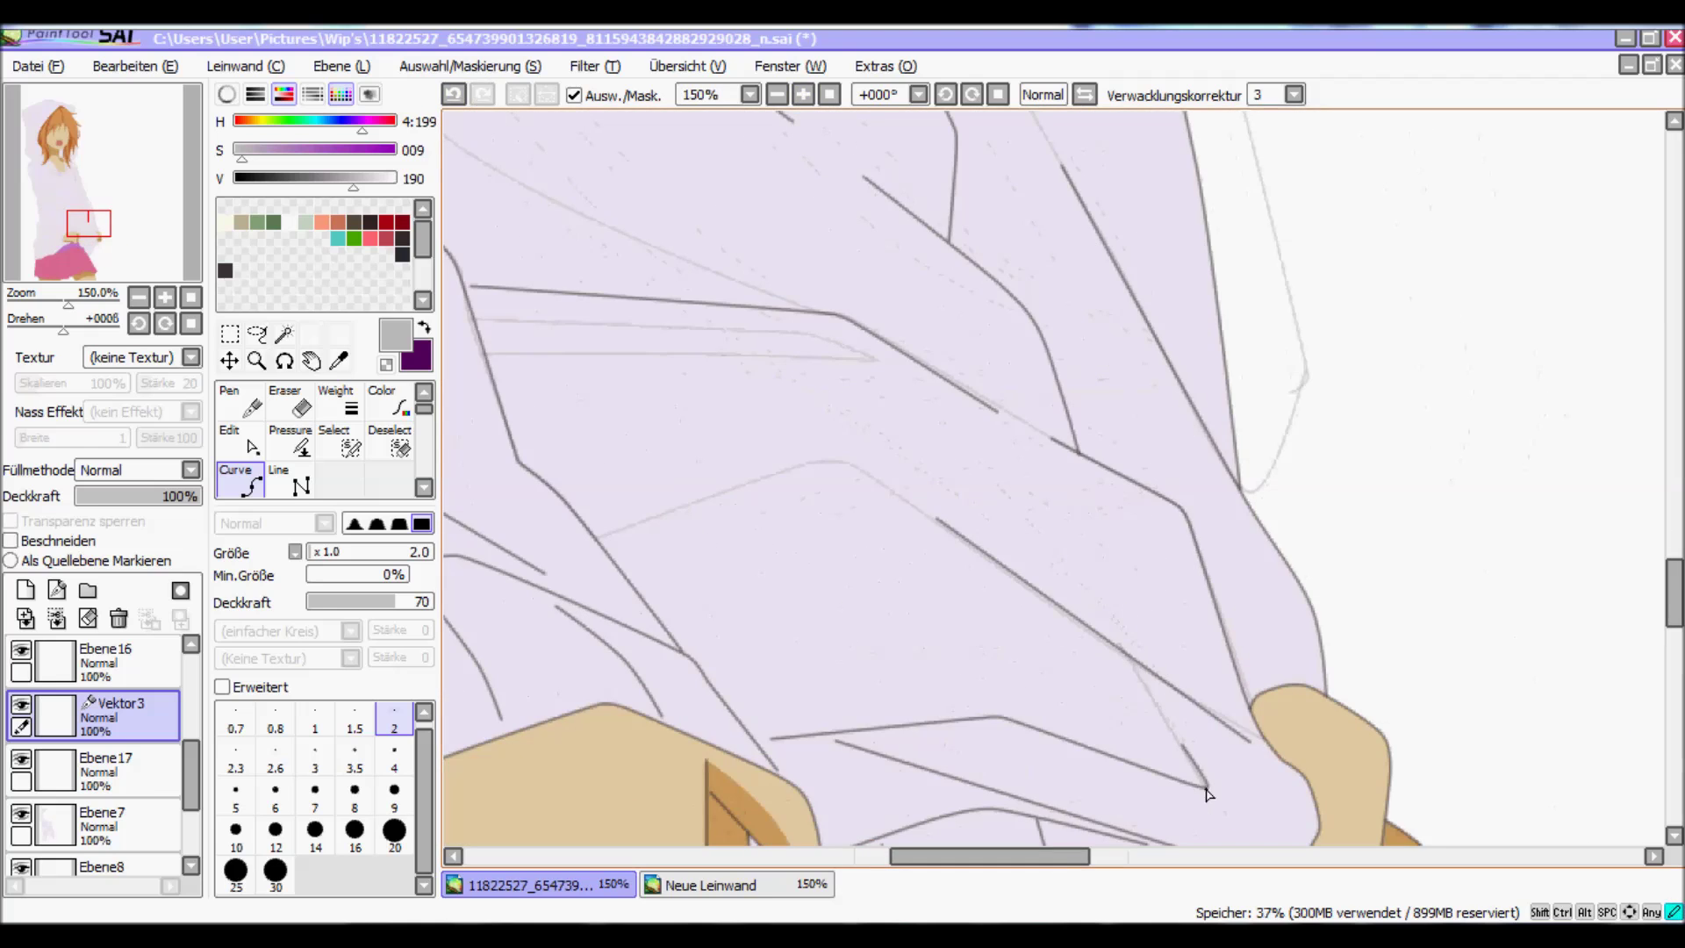
# Step: Outline the shadows on the cuff between the two hands and on the hoodie's hem beside the skirt with 2 px curves
pyautogui.moveTo(1674, 606); pyautogui.dragTo(1674, 632)
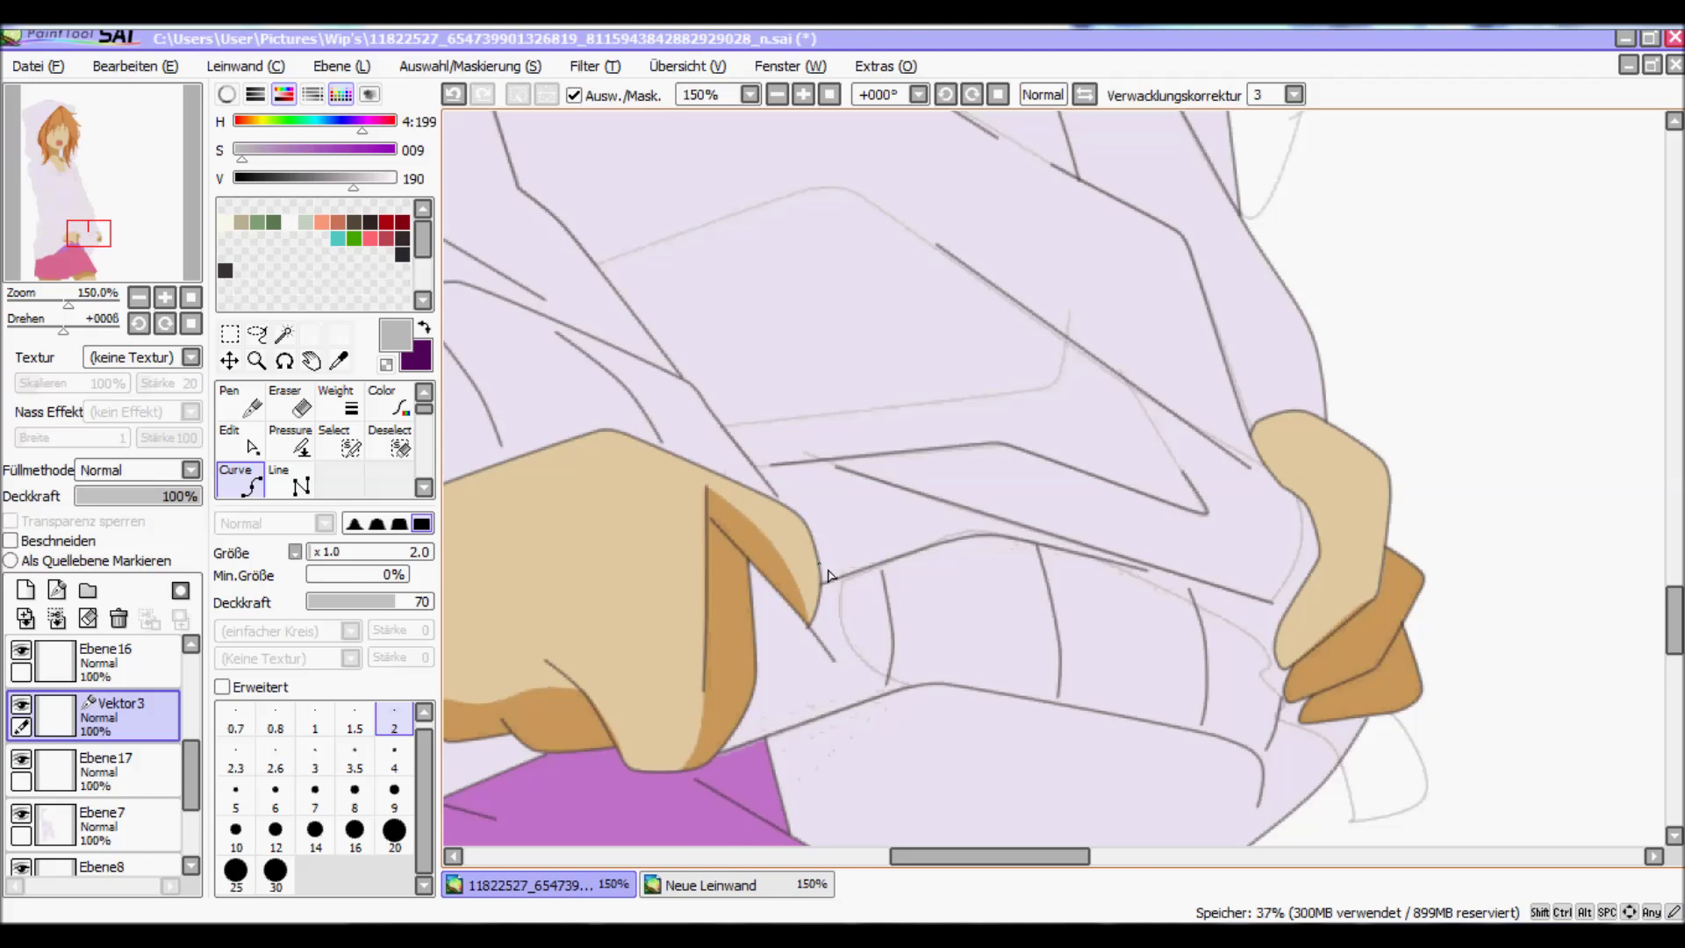
pyautogui.press('ctrl')
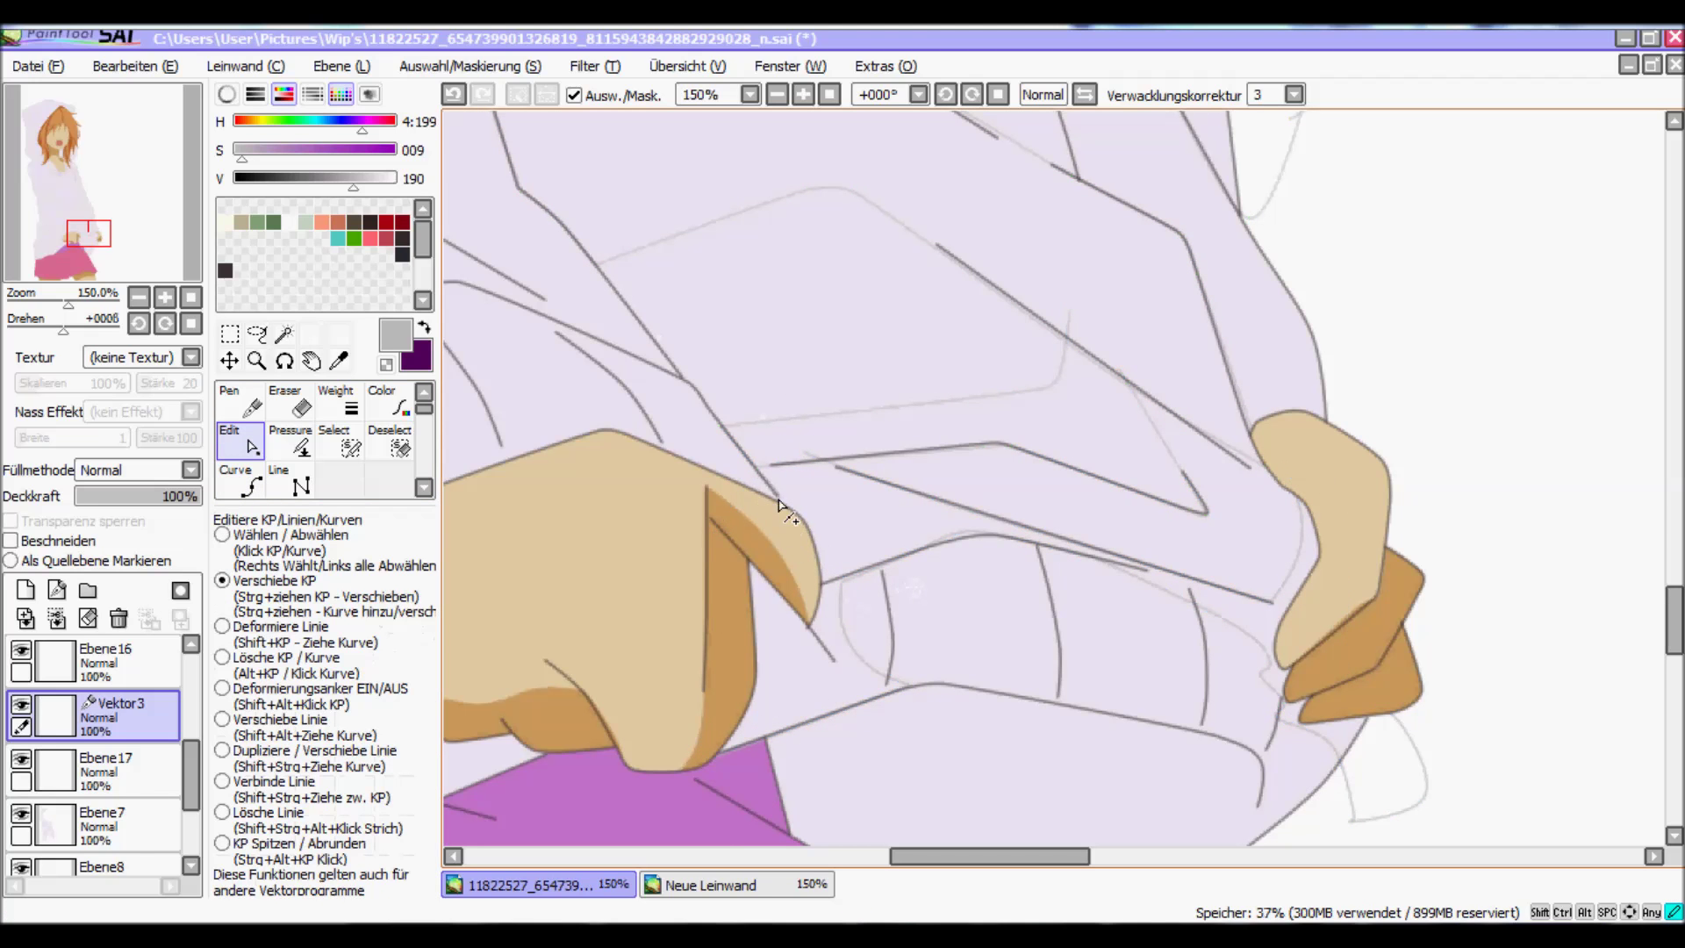
pyautogui.scroll(-5, 800, 230)
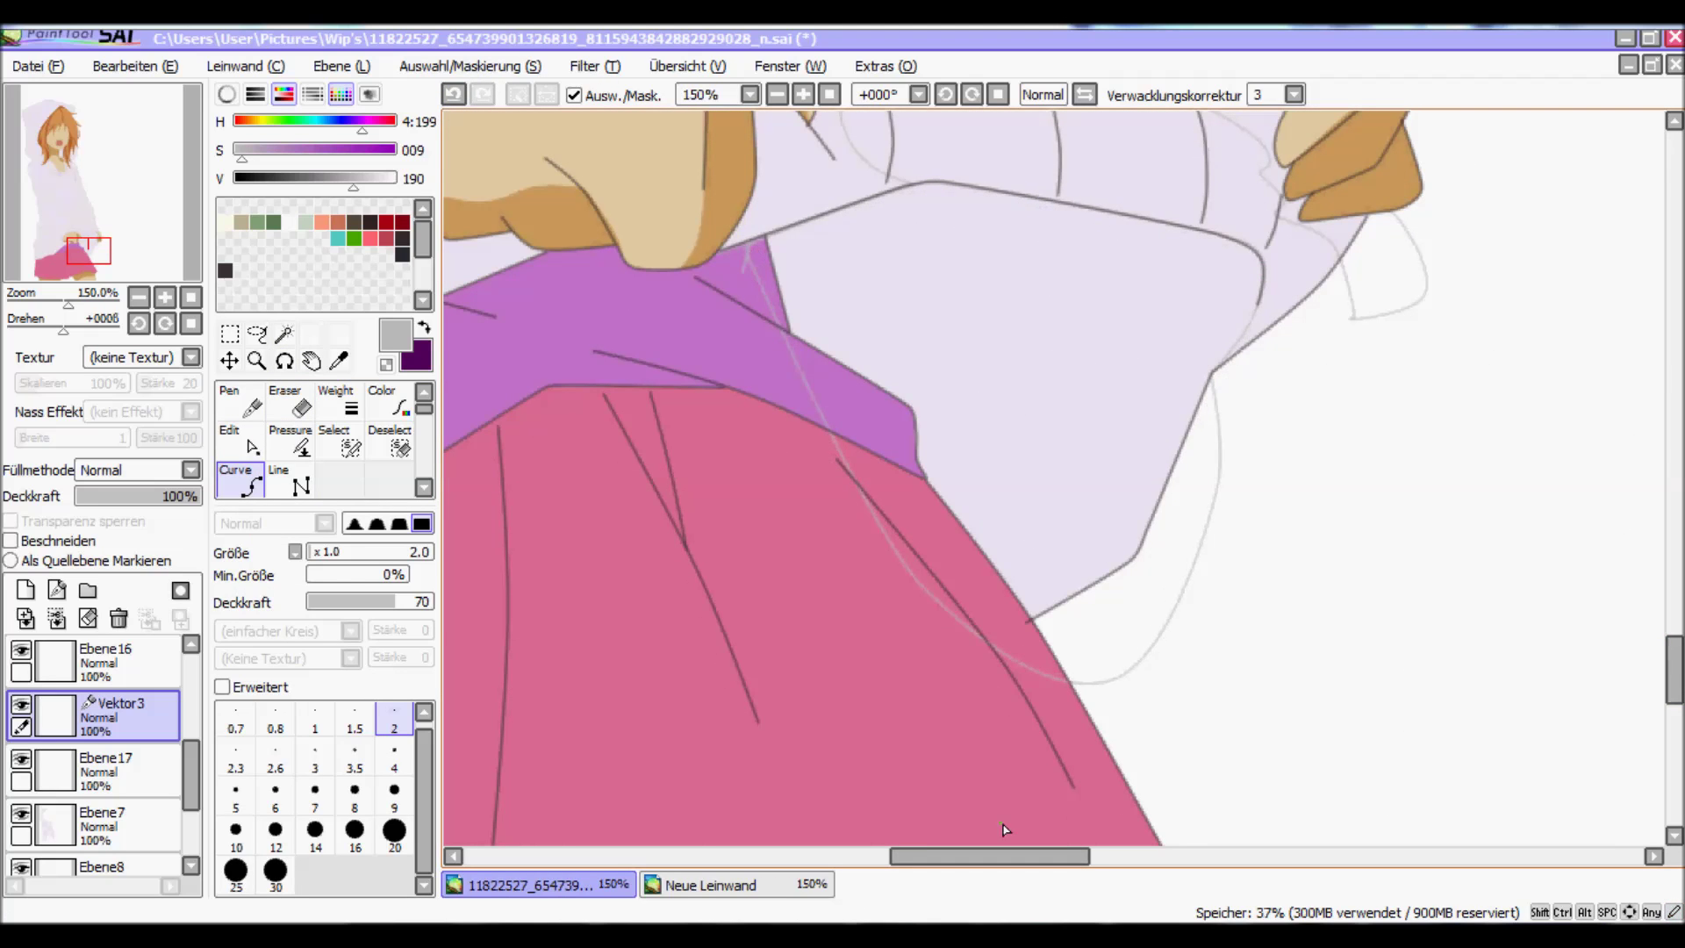
# Step: Outline the shadows on the ribbed hem under the larger hand and around the hoodie's far lower corner with 2 px curves
pyautogui.hscroll(-6, 944, 283)
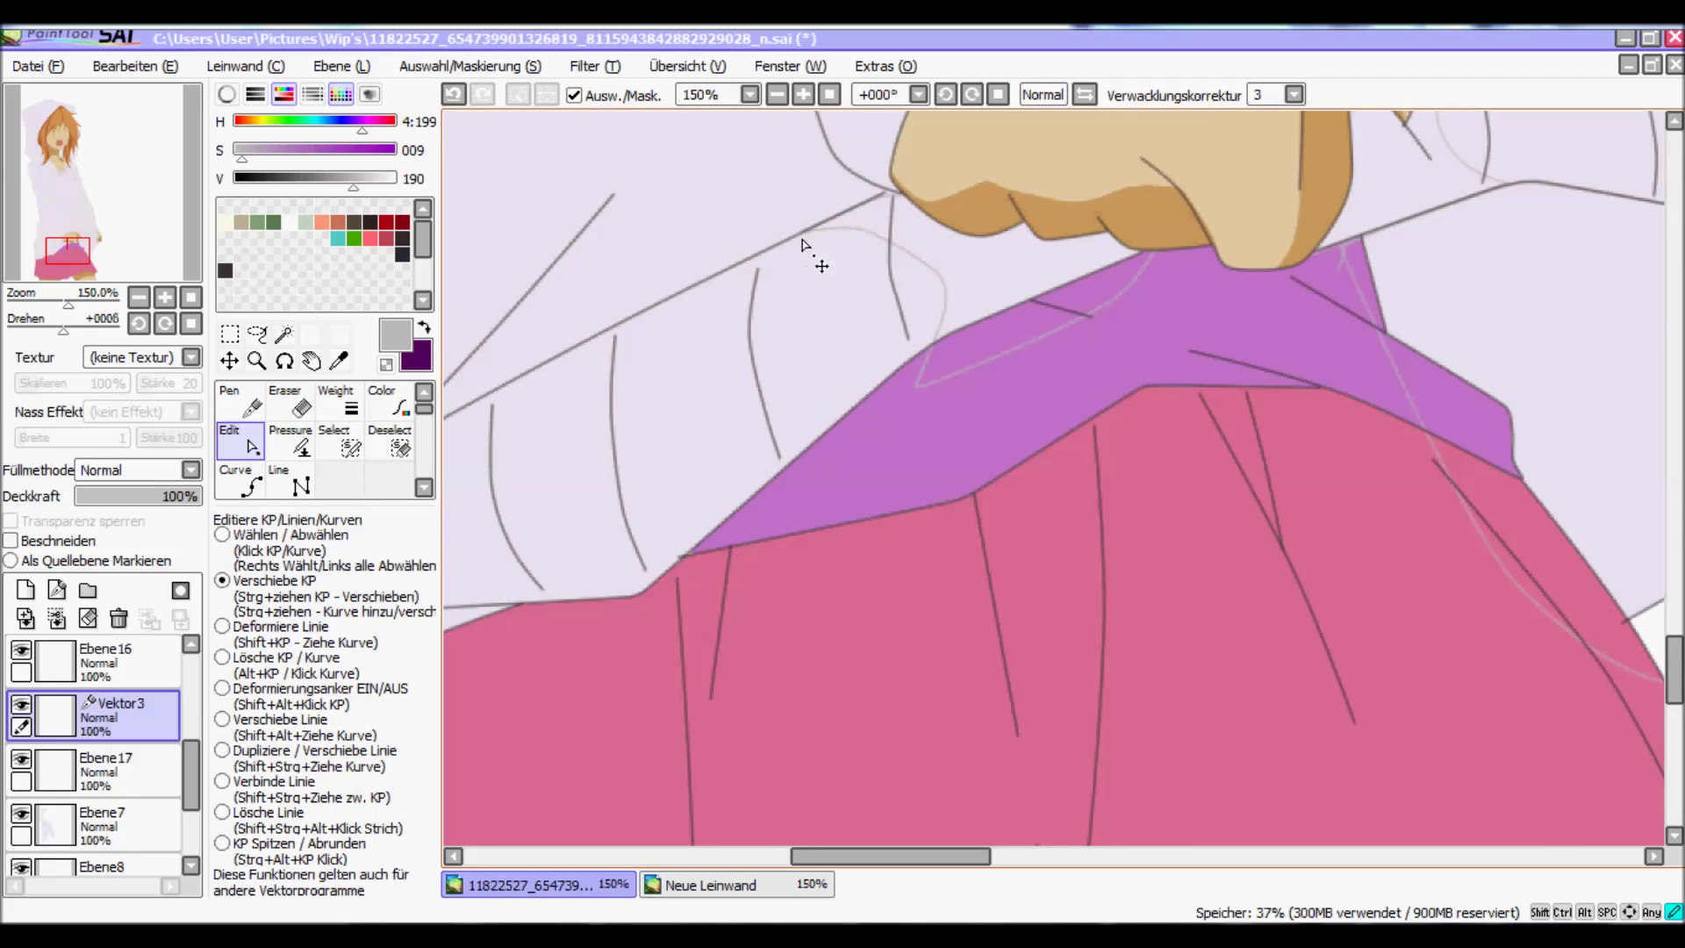
pyautogui.click(776, 95)
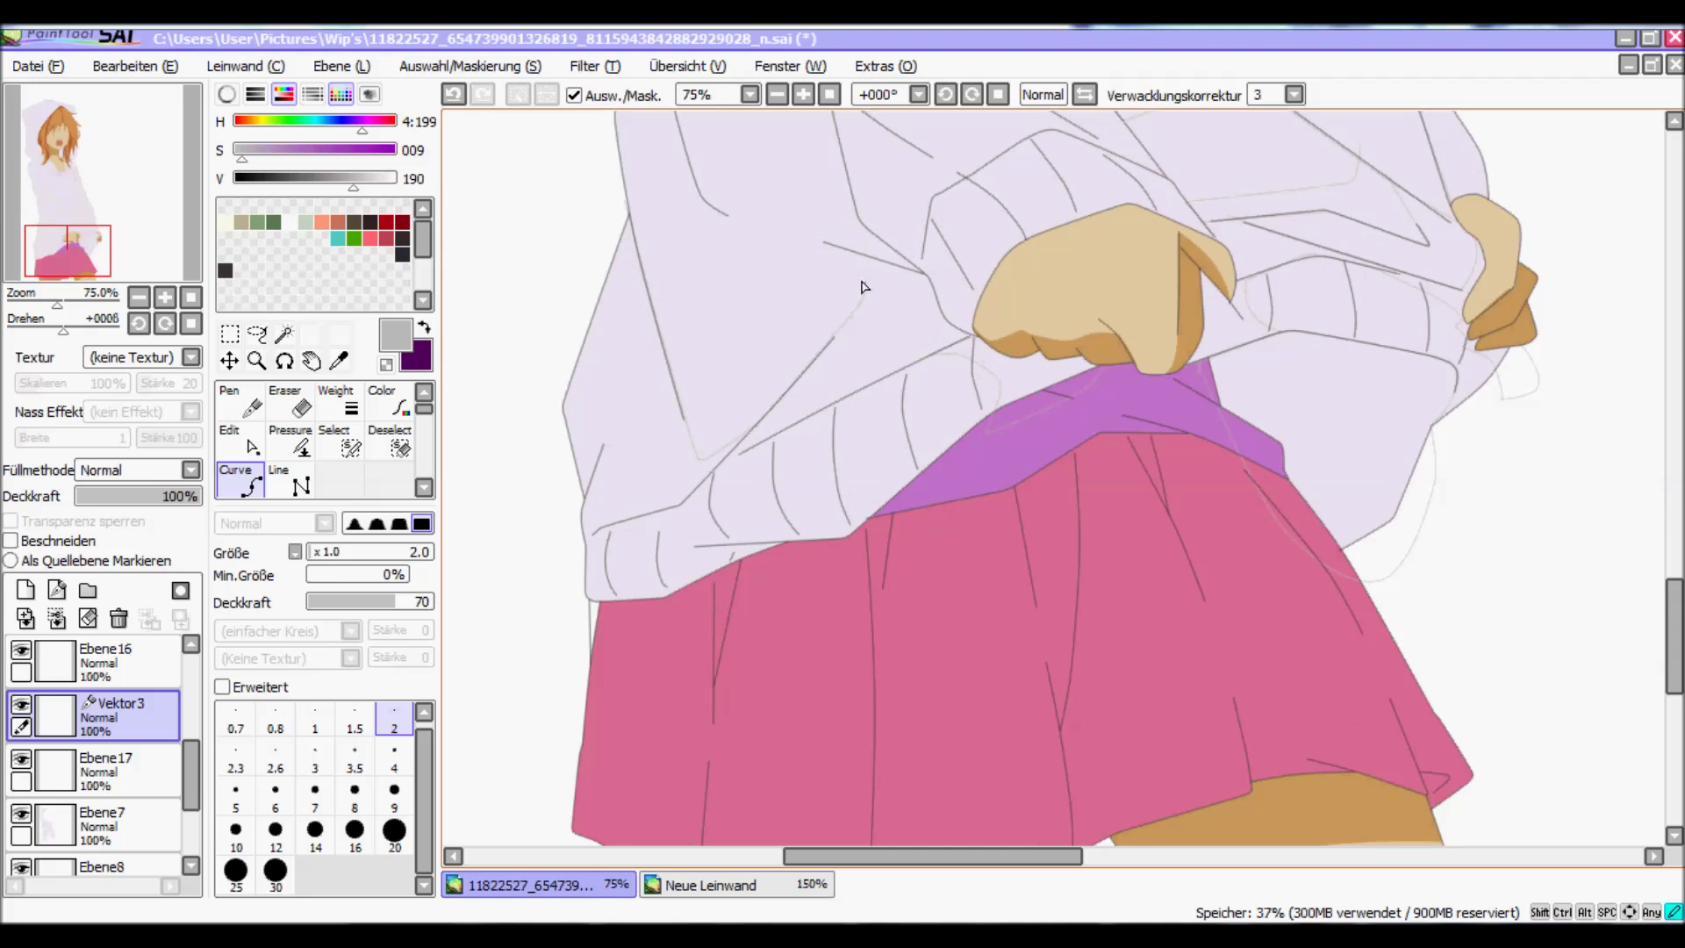
pyautogui.scroll(1, 933, 307)
pyautogui.press('ctrl')
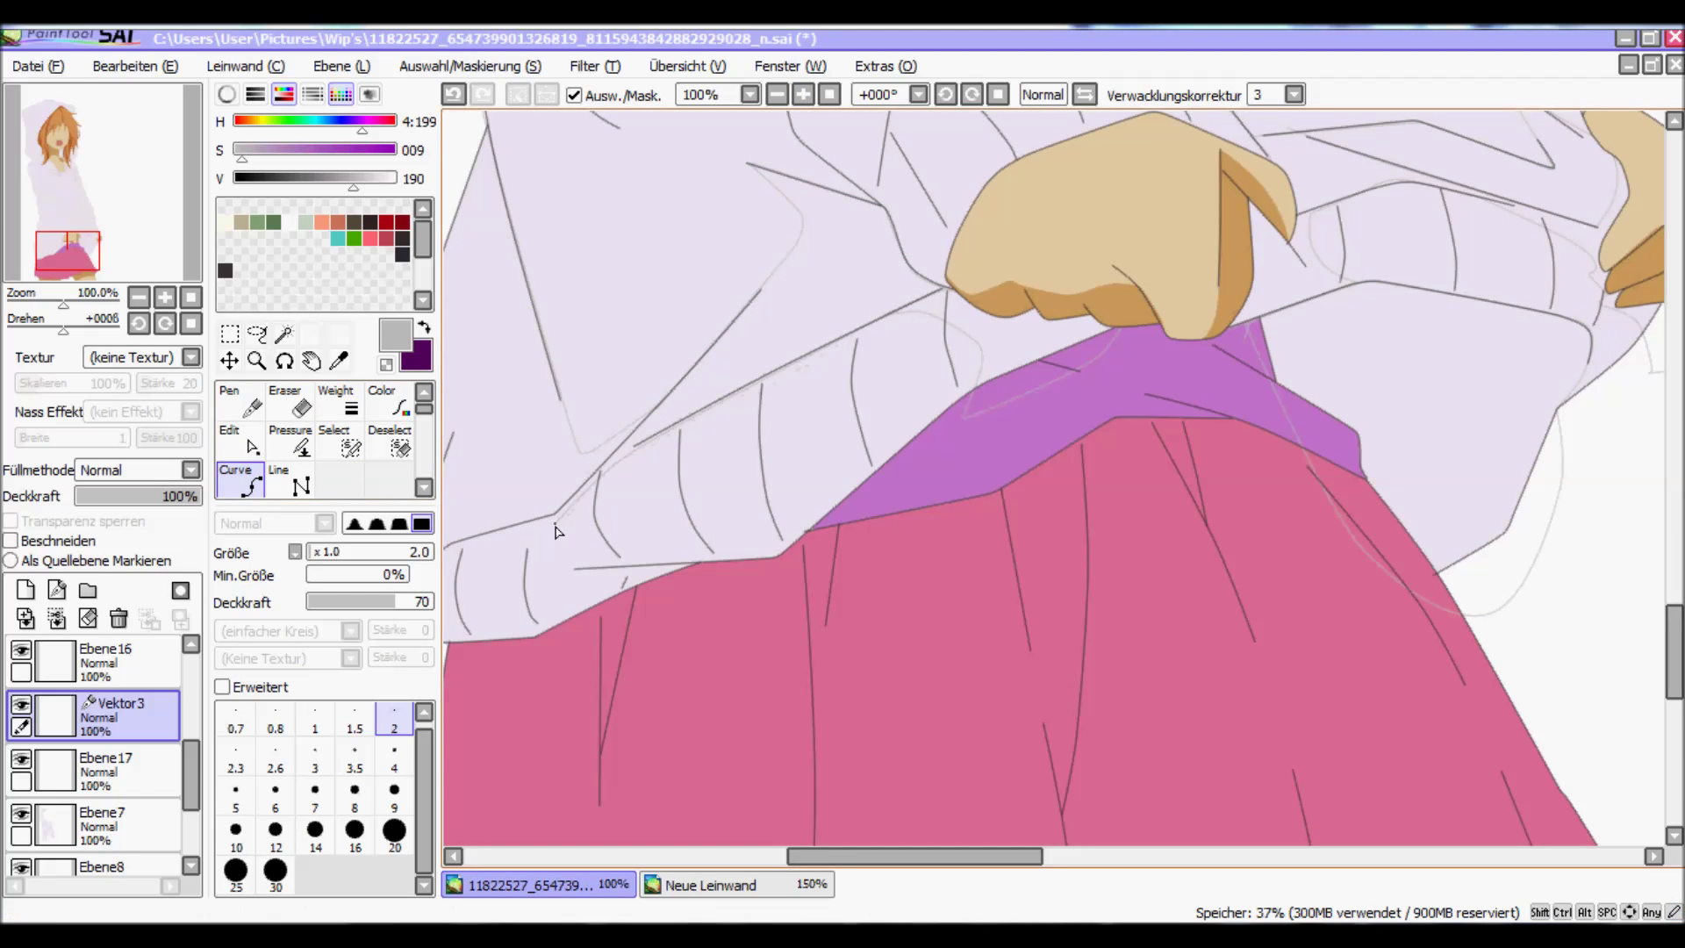
pyautogui.hscroll(-3, 733, 564)
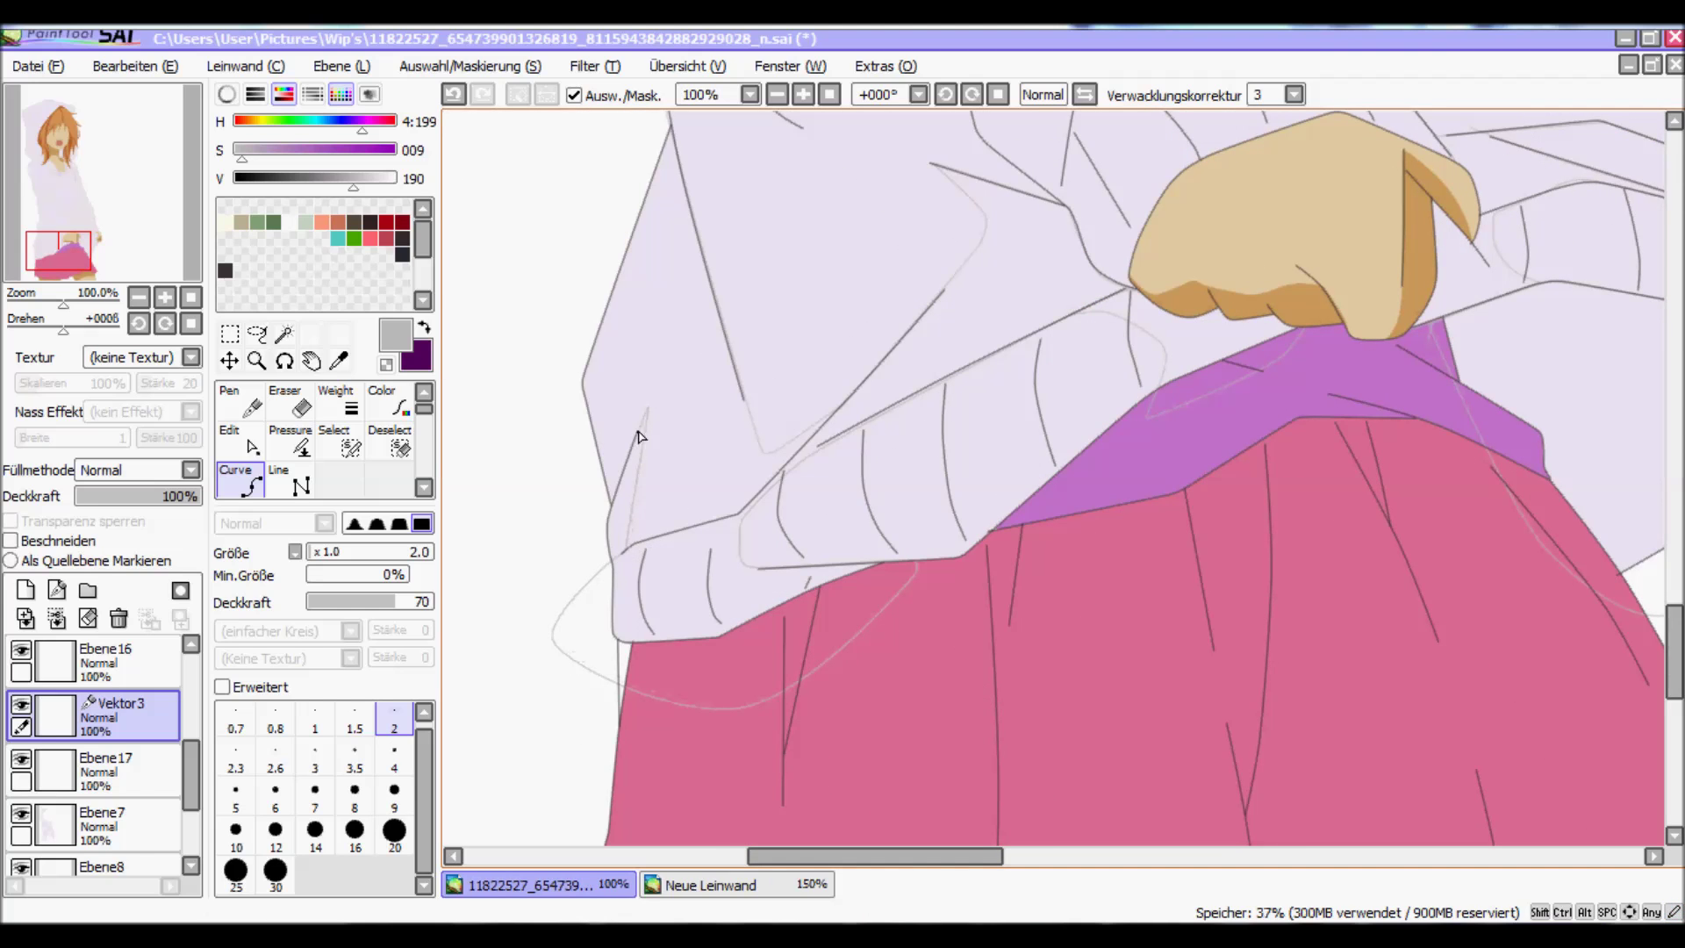
# Step: Outline the shadows on the other sleeve from elbow to upper arm, the cuff above the hand and the long chest fold
pyautogui.scroll(-1, 640, 428)
pyautogui.scroll(4, 863, 660)
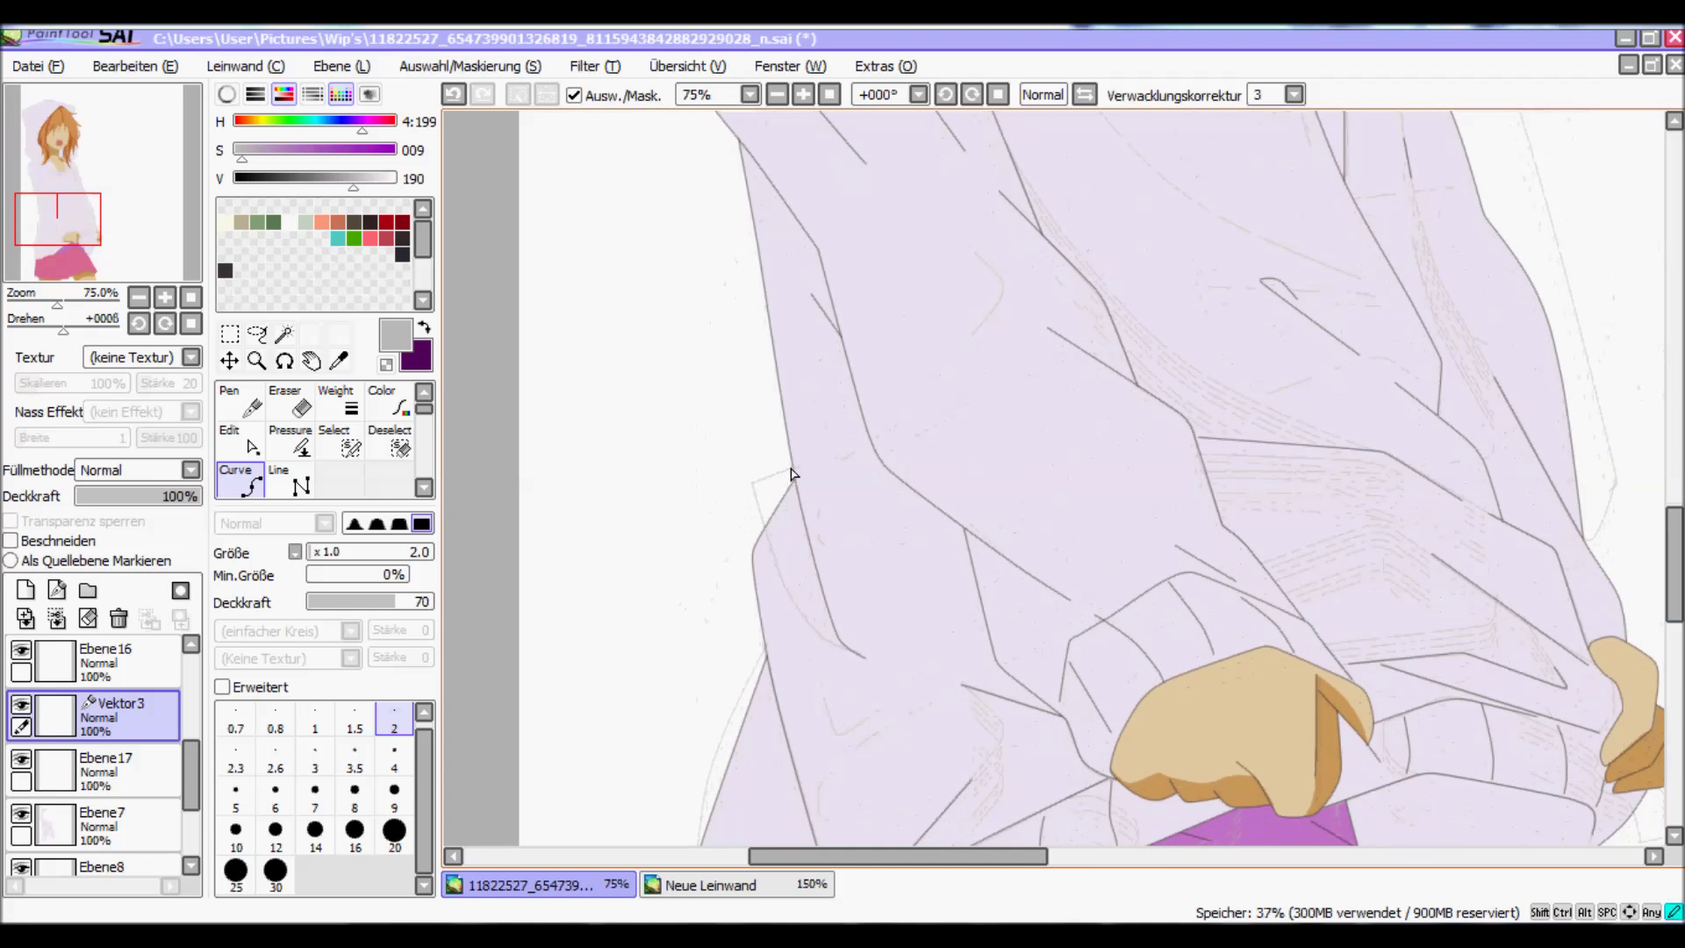
pyautogui.scroll(1, 640, 538)
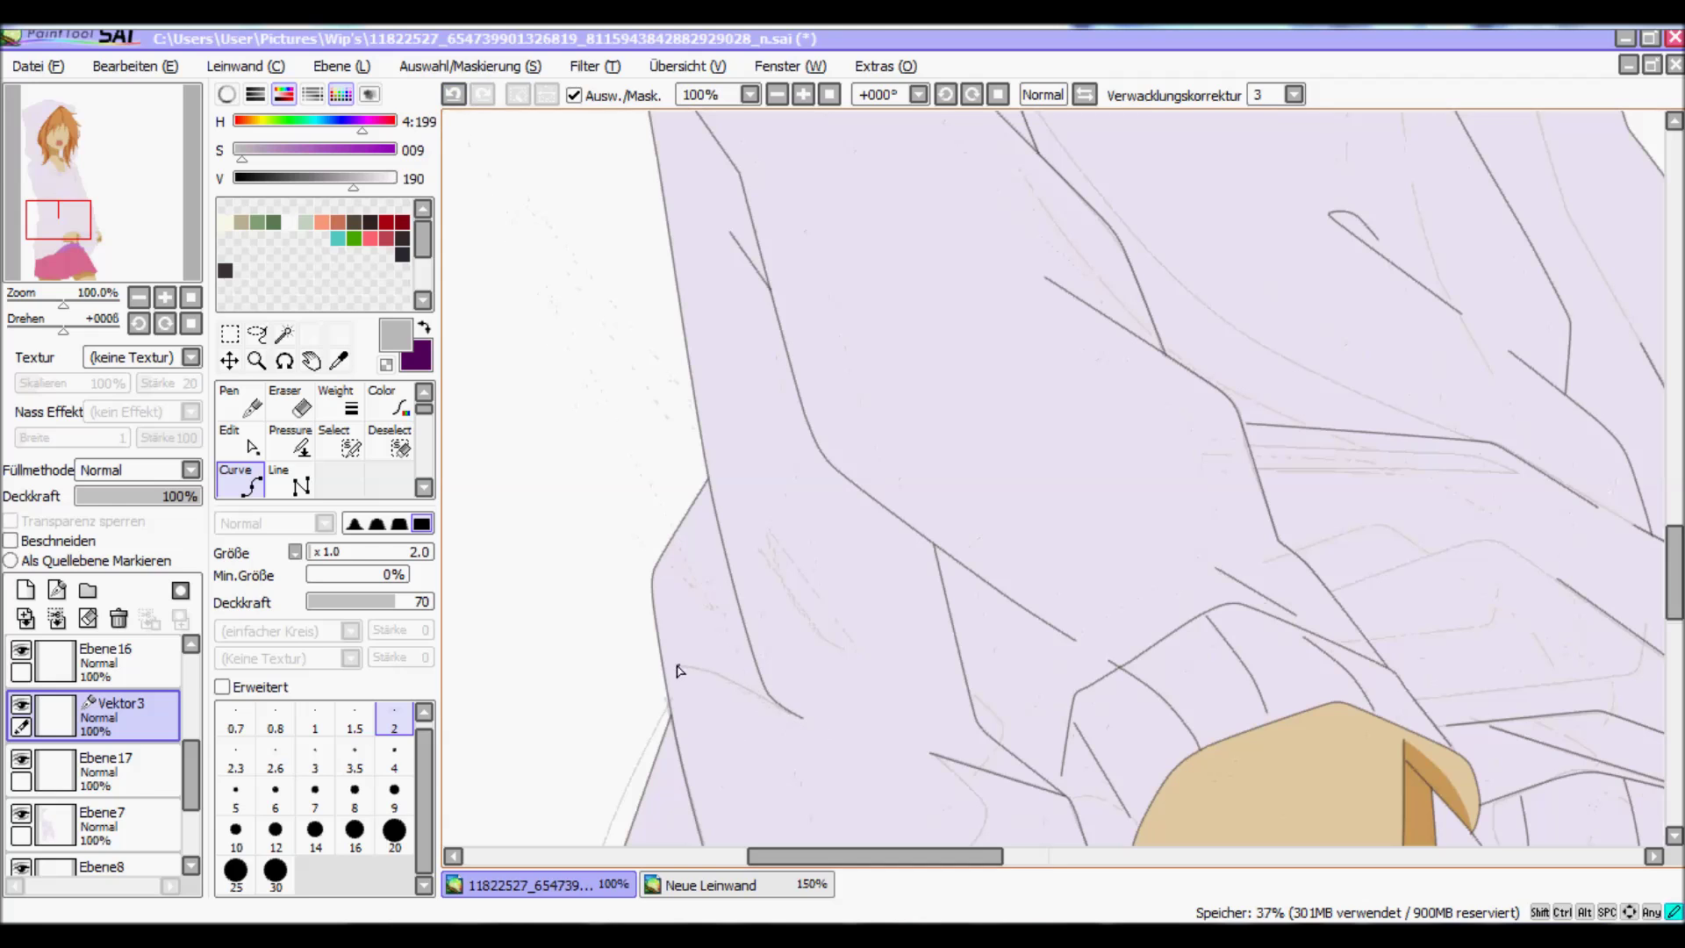
pyautogui.scroll(-3, 913, 387)
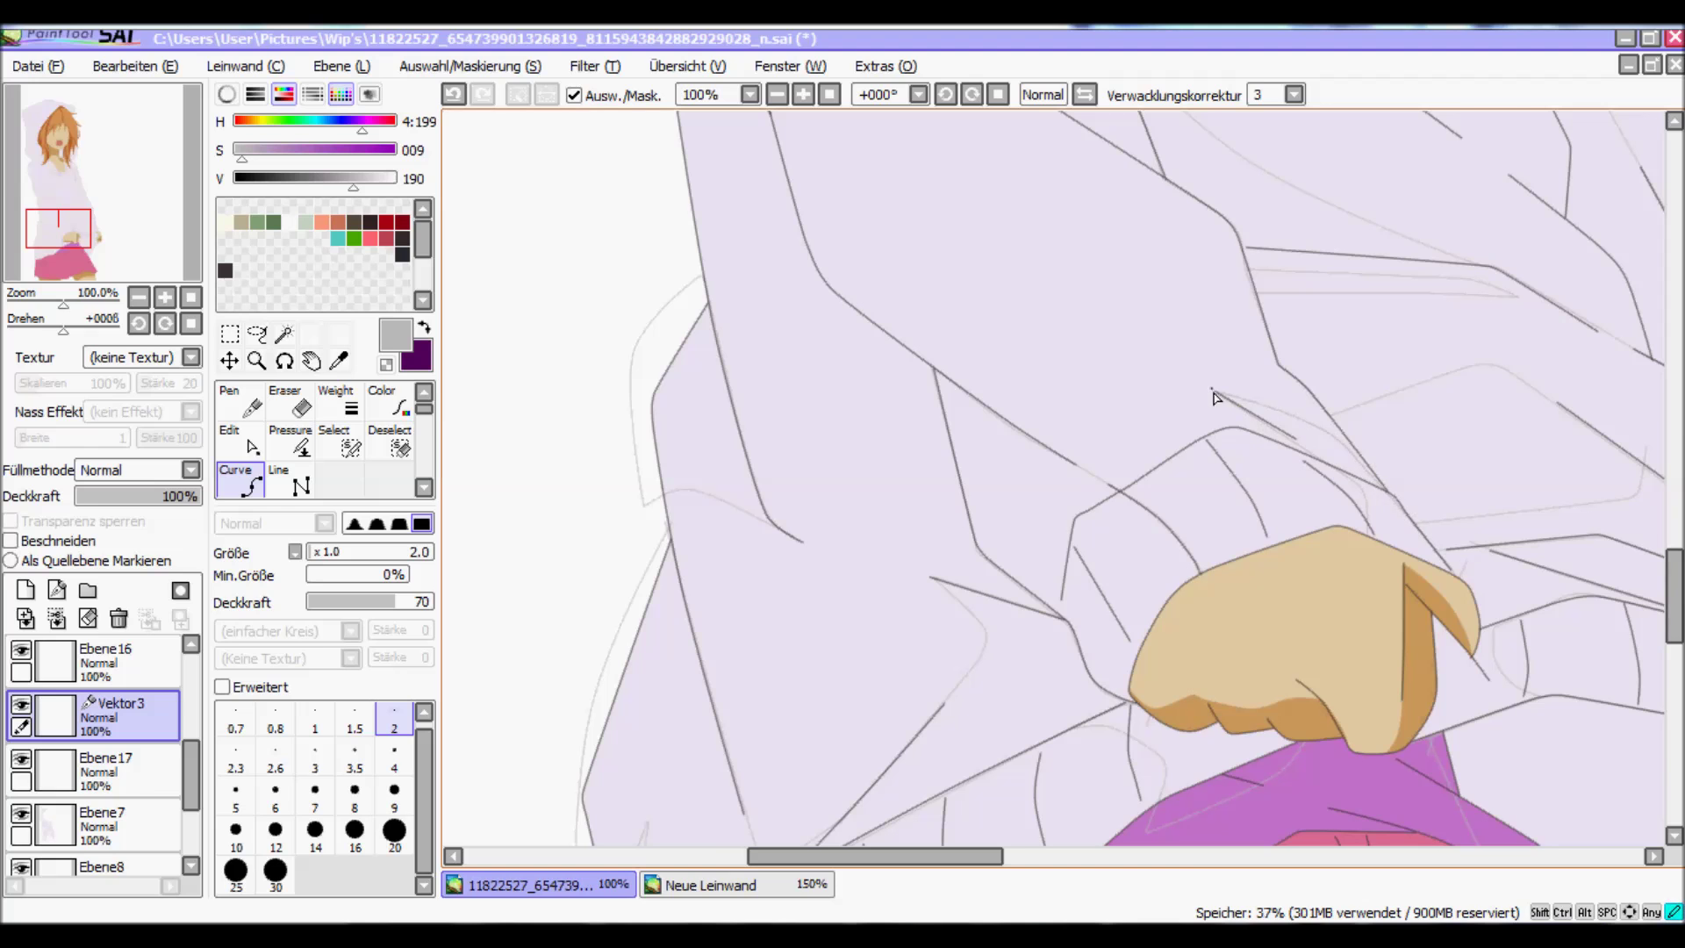
pyautogui.scroll(6, 1058, 509)
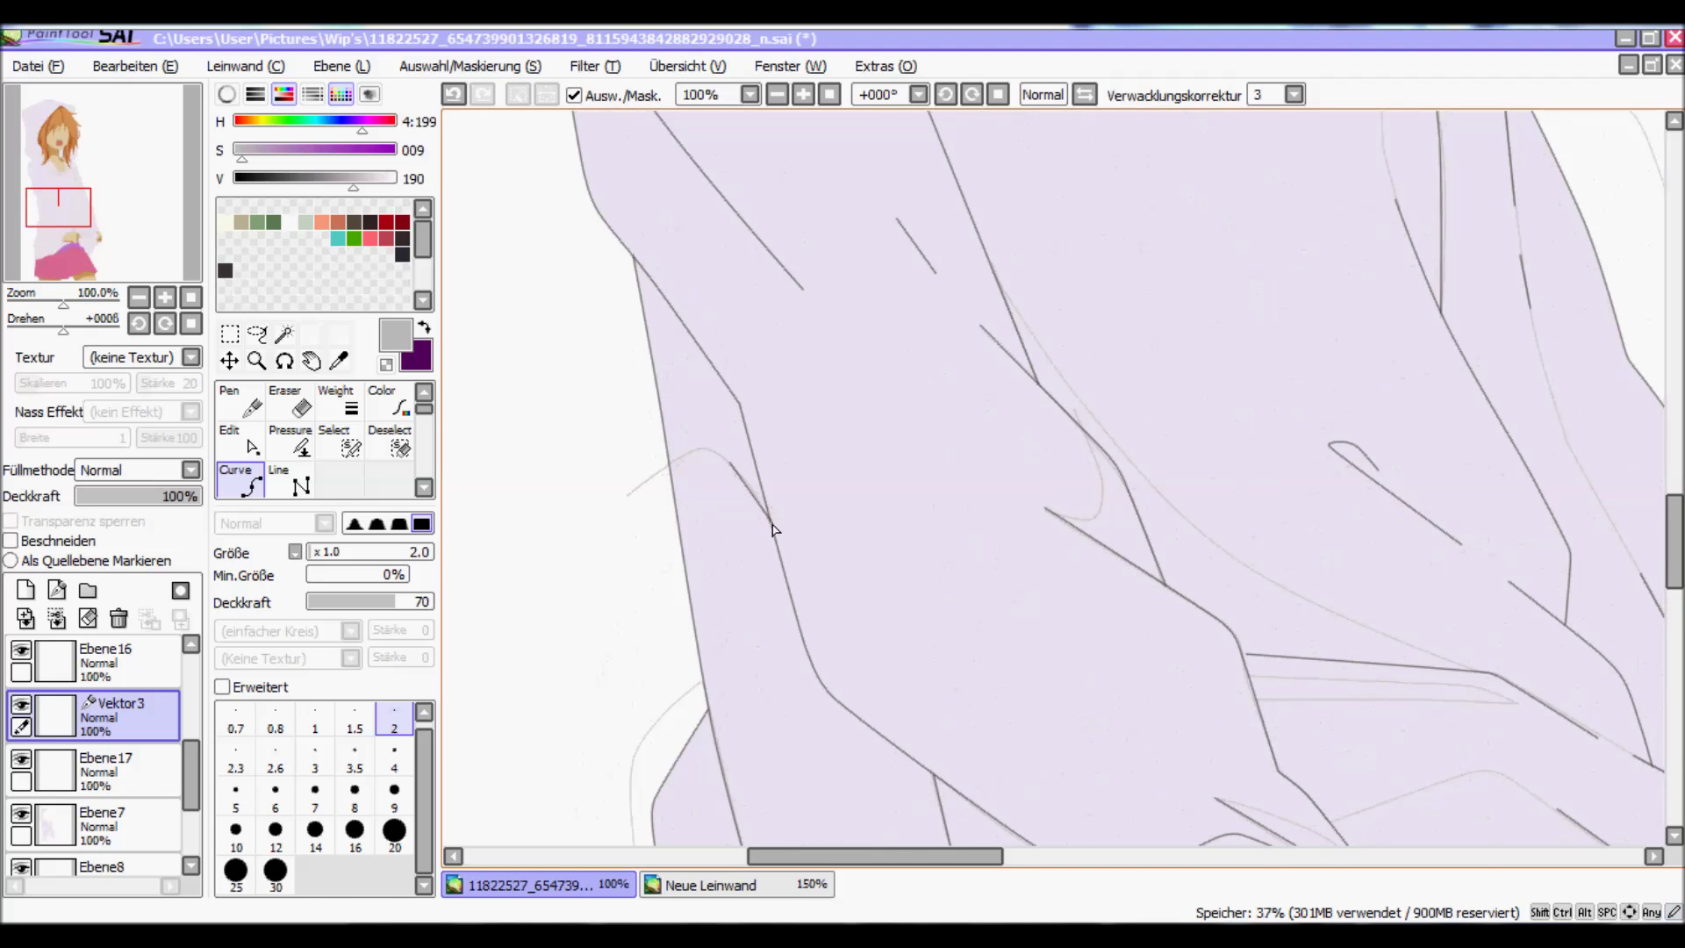
pyautogui.scroll(5, 1043, 497)
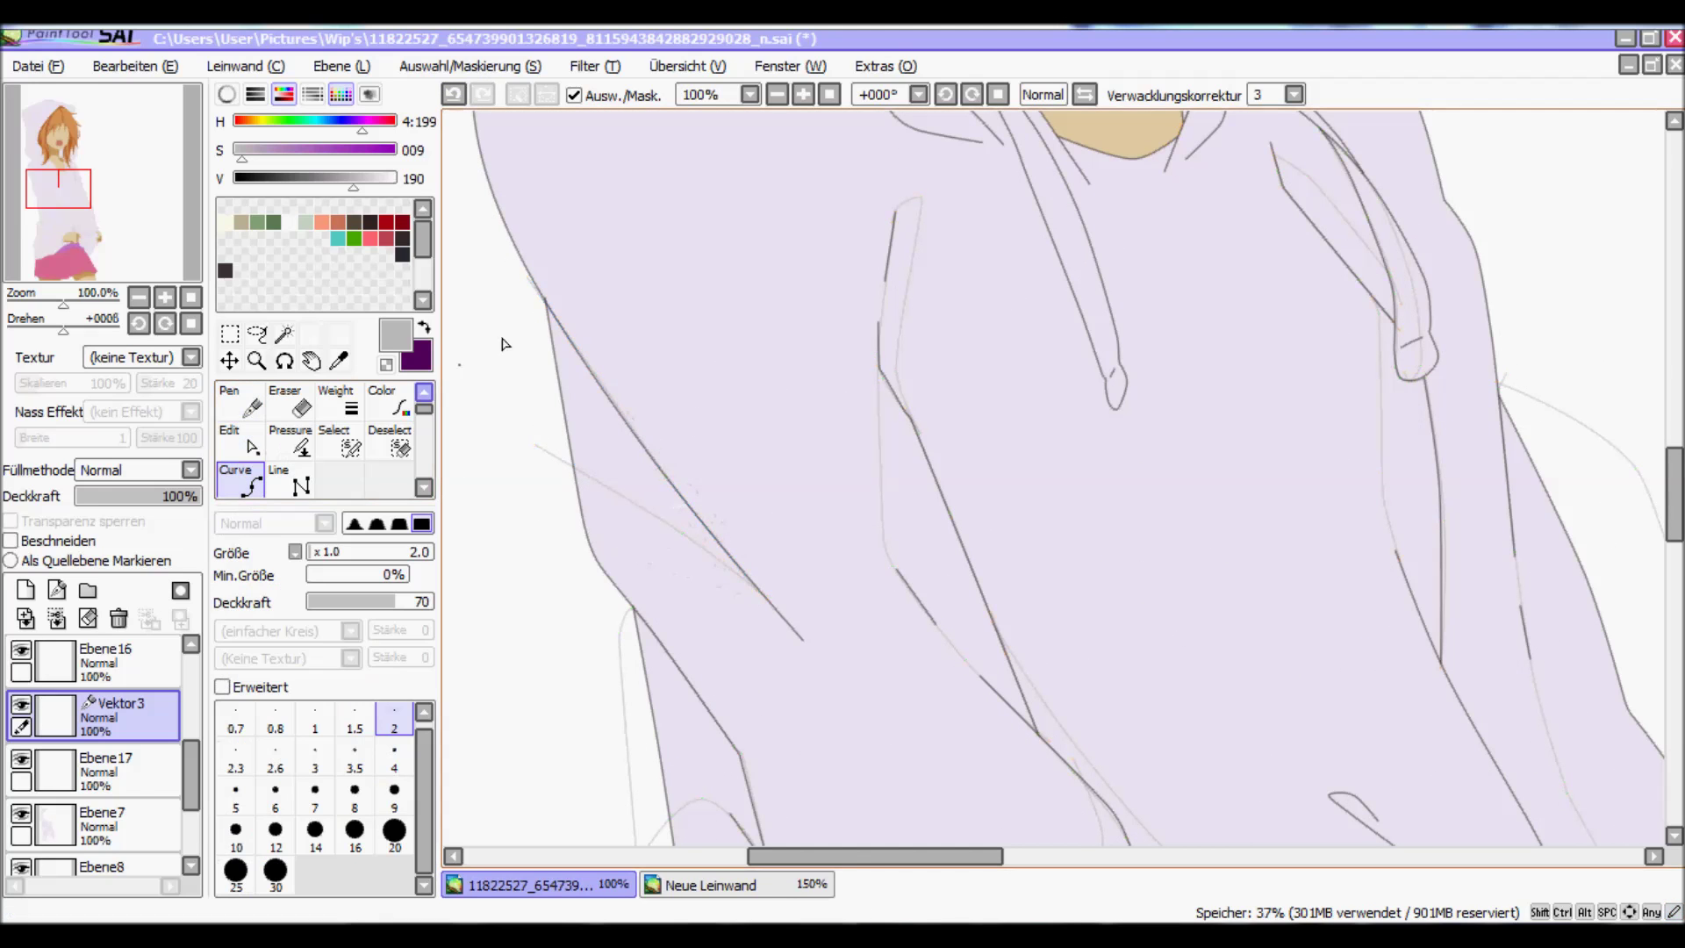
# Step: Outline the shadows at the shoulder, along the inside of the hood and around its ears and top with 2 px curves
pyautogui.scroll(8, 502, 344)
pyautogui.scroll(-1, 694, 264)
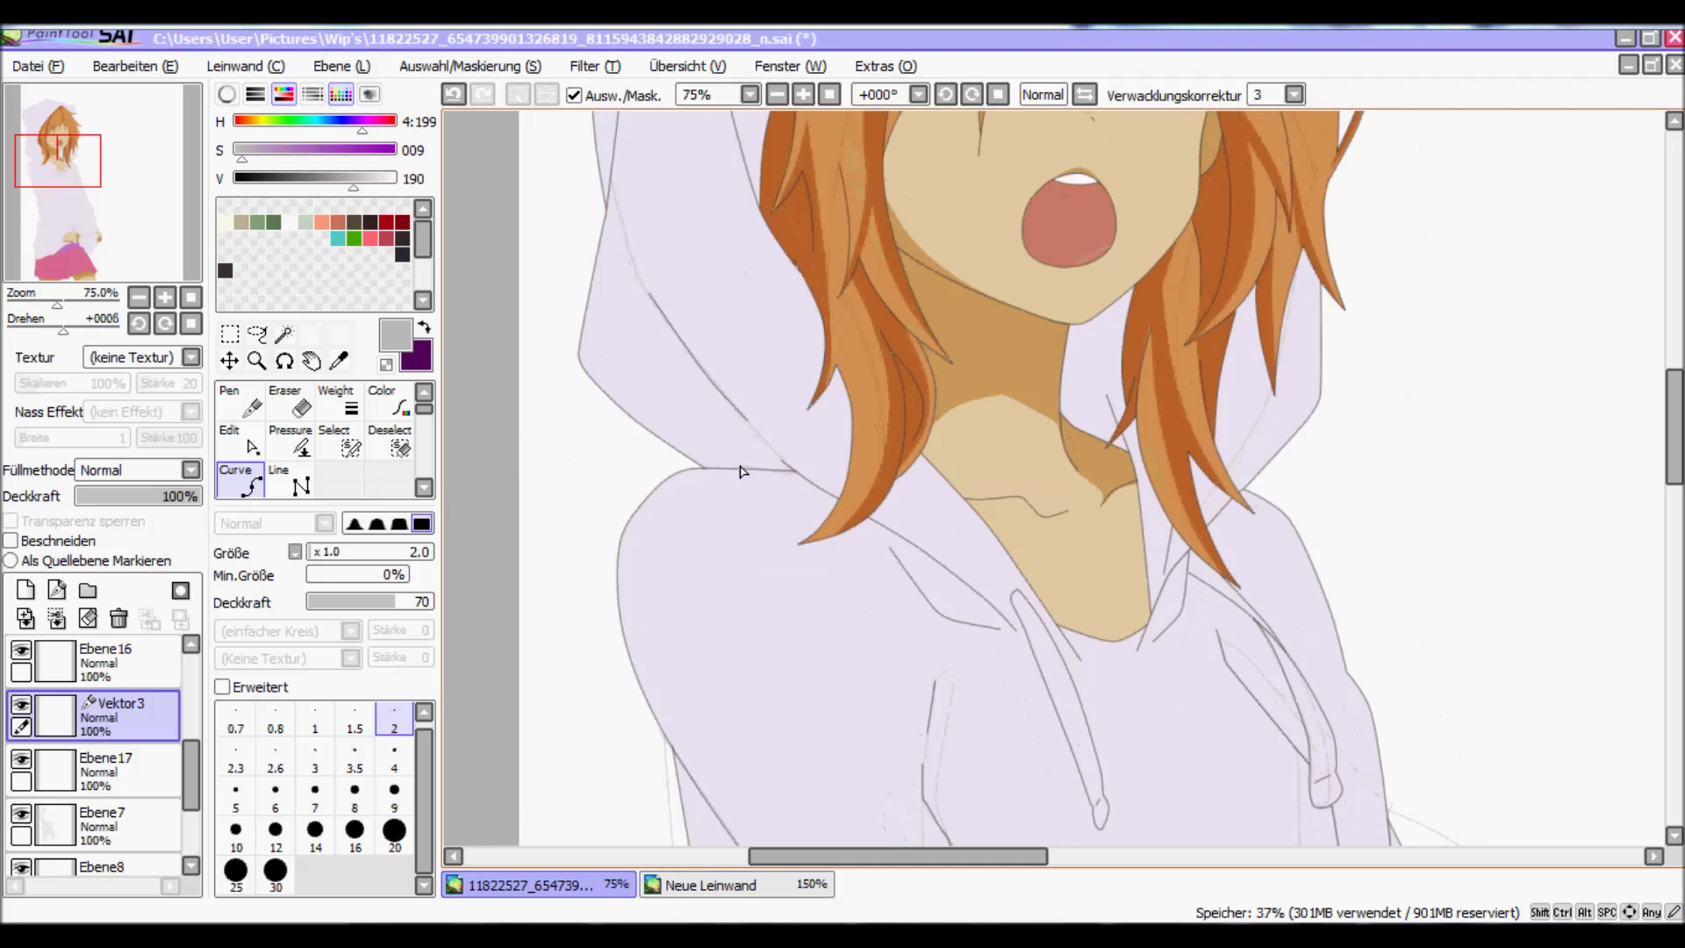
pyautogui.scroll(5, 610, 551)
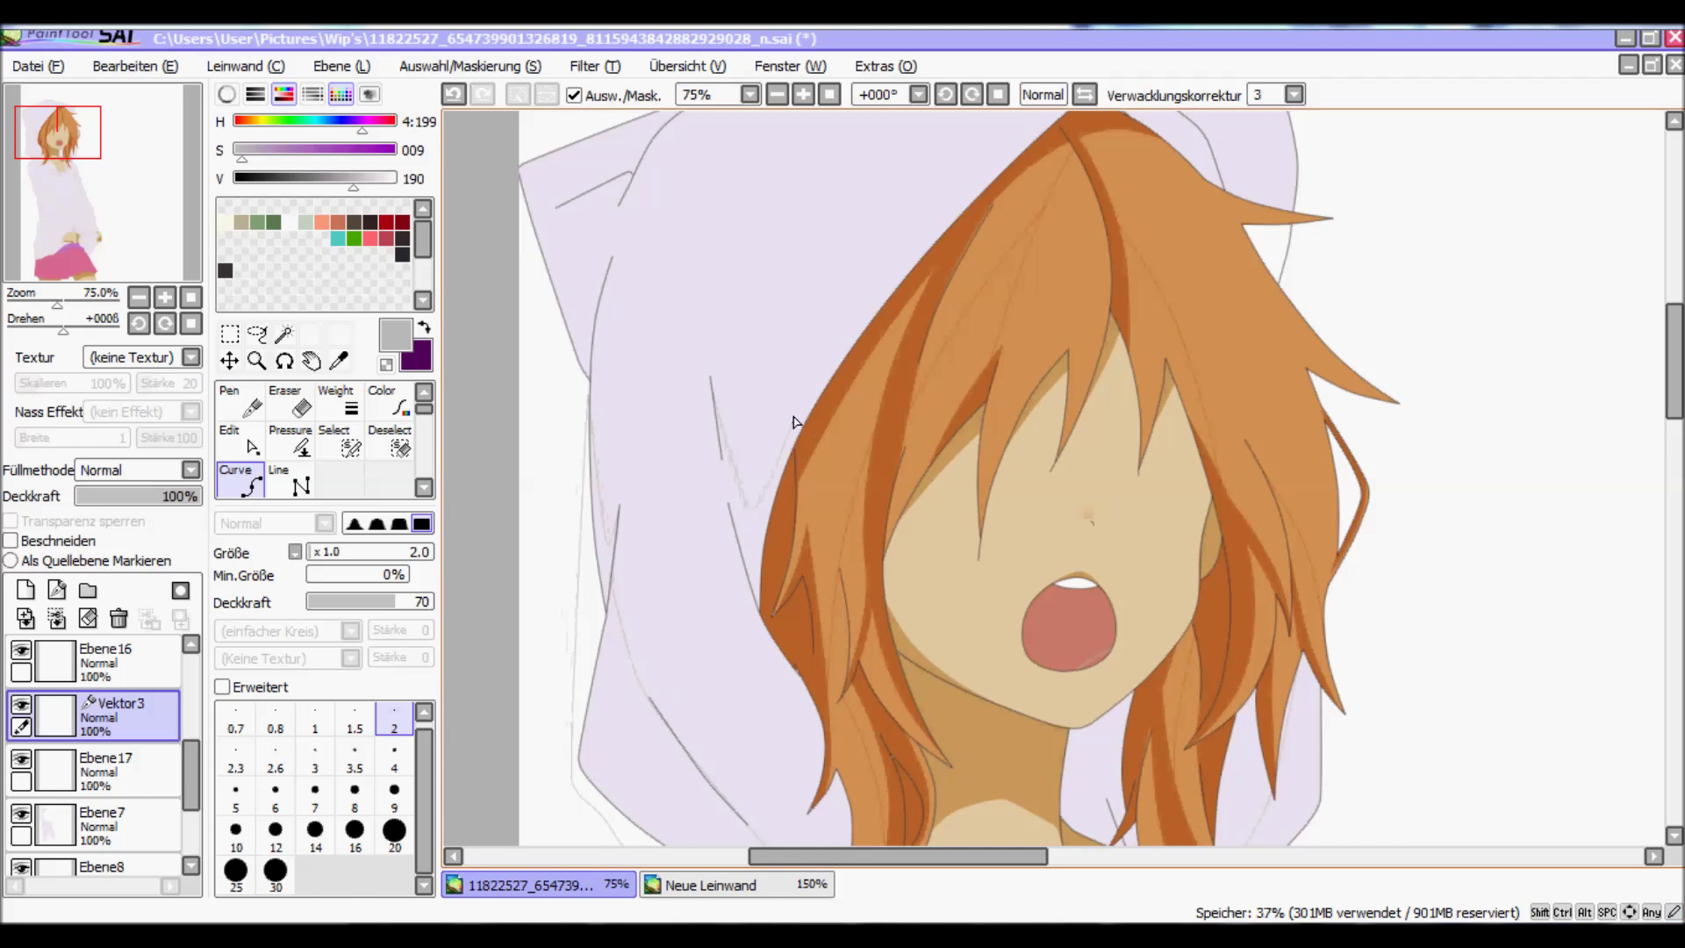
pyautogui.scroll(3, 1141, 395)
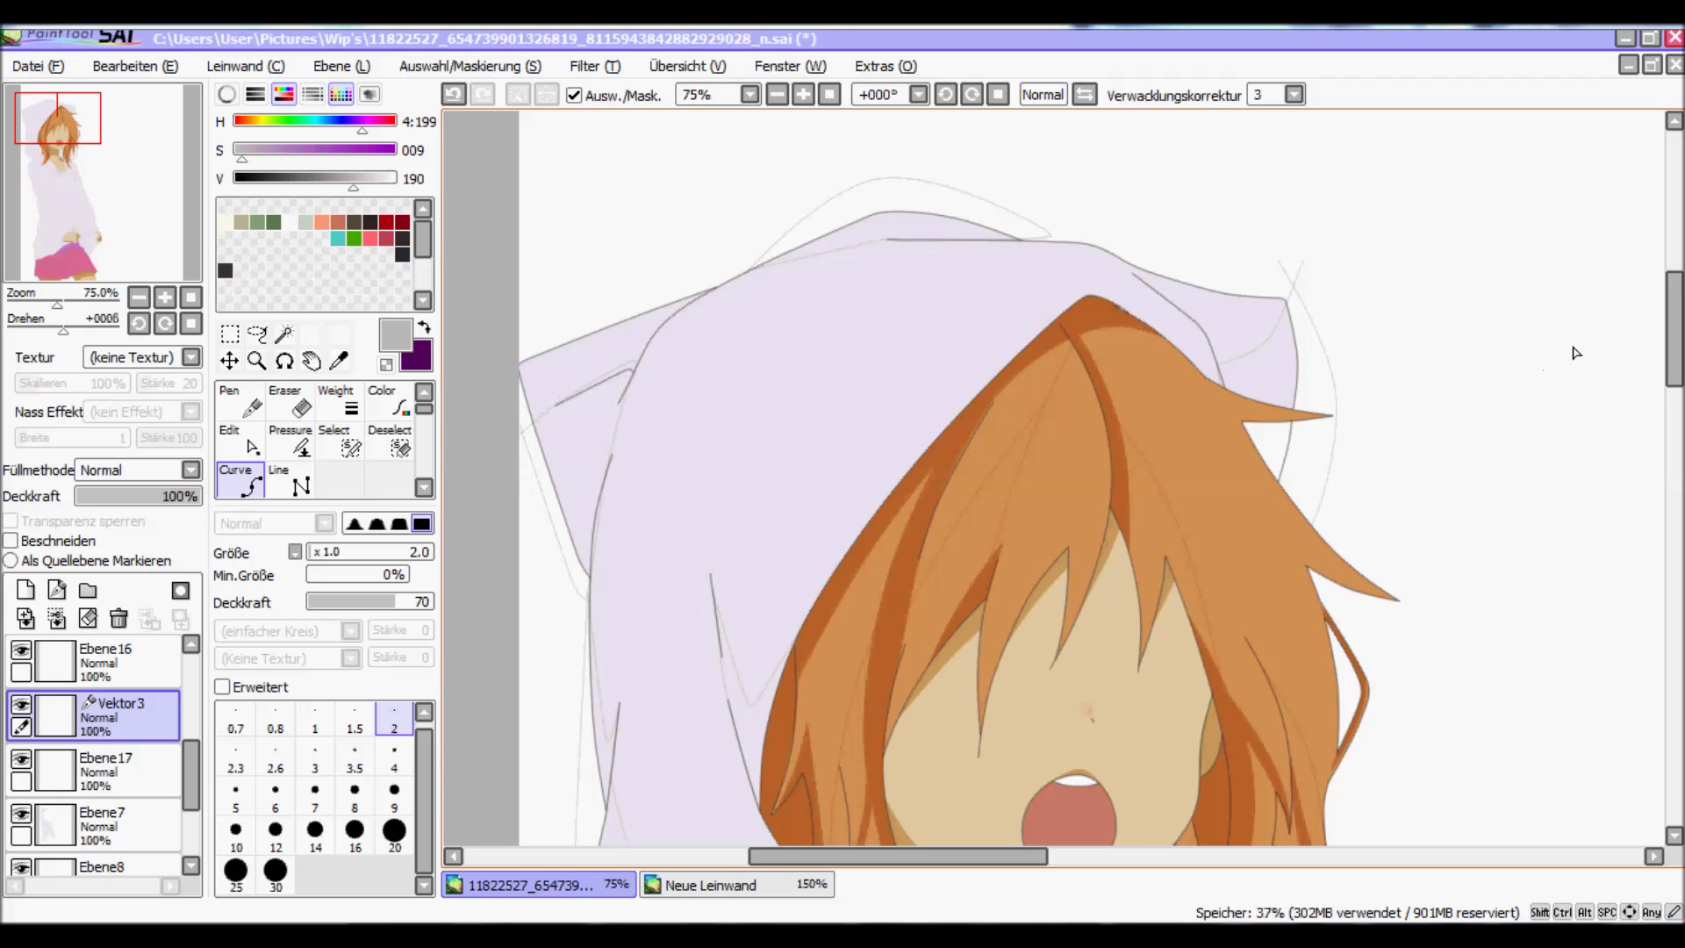
# Step: Bring up the hoodie curves' control points and select the area surrounding the shadow outlines with the Magic Wand
pyautogui.scroll(-10, 1052, 809)
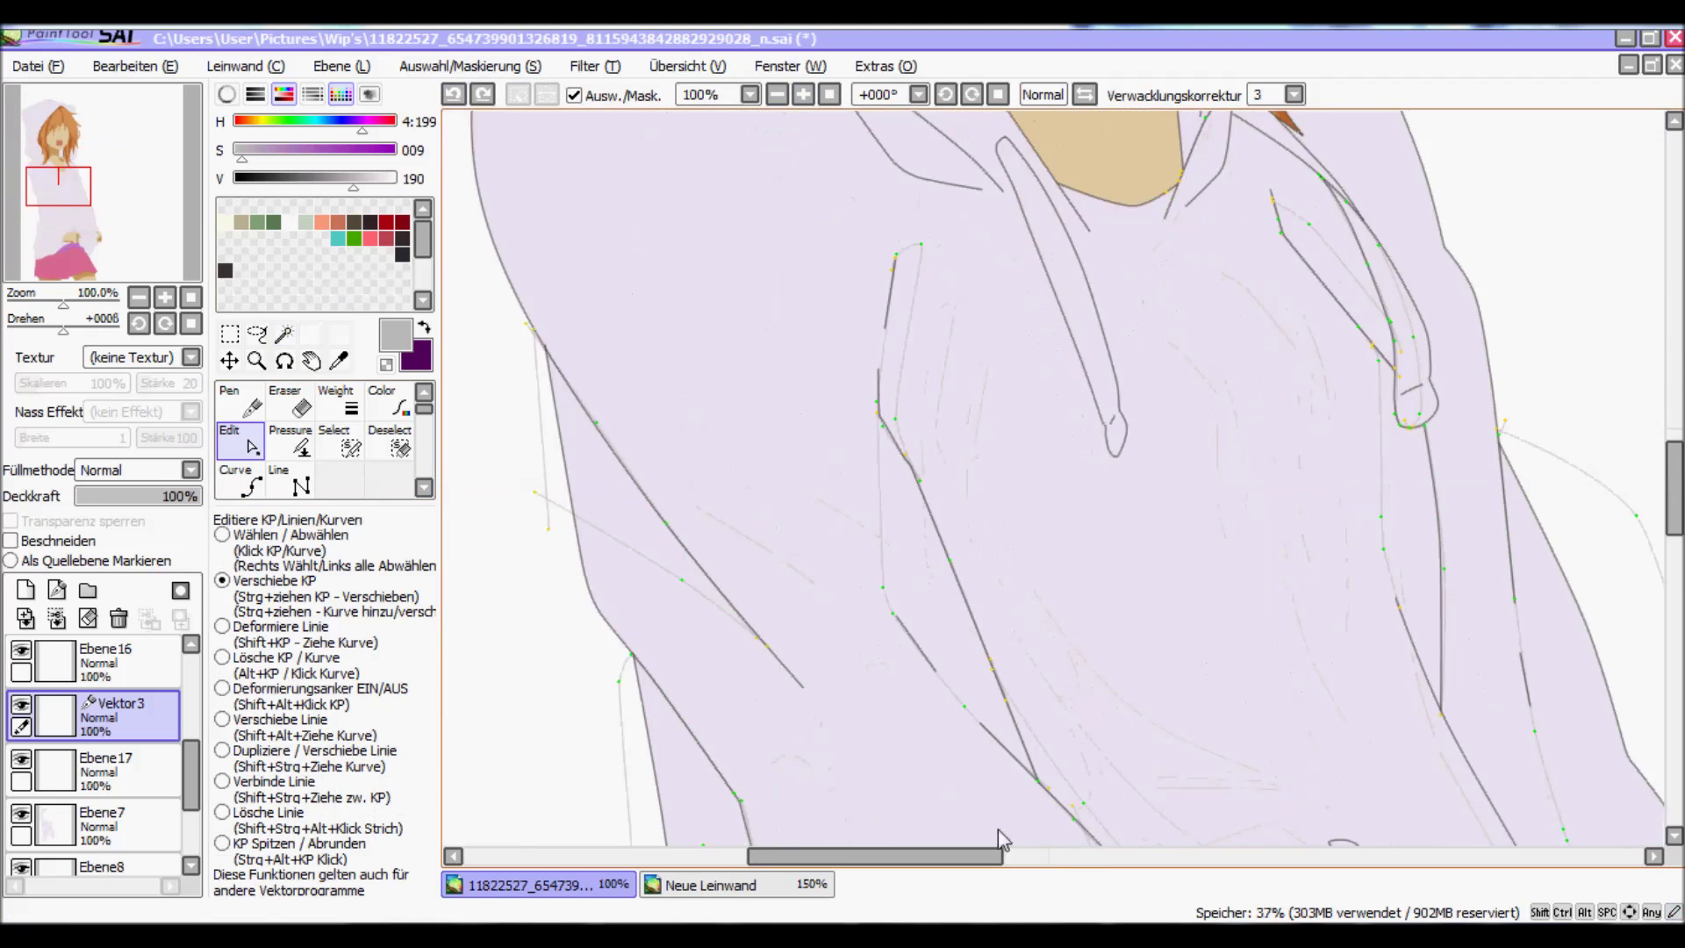
pyautogui.hscroll(5, 1051, 809)
pyautogui.press('w')
pyautogui.click(802, 478)
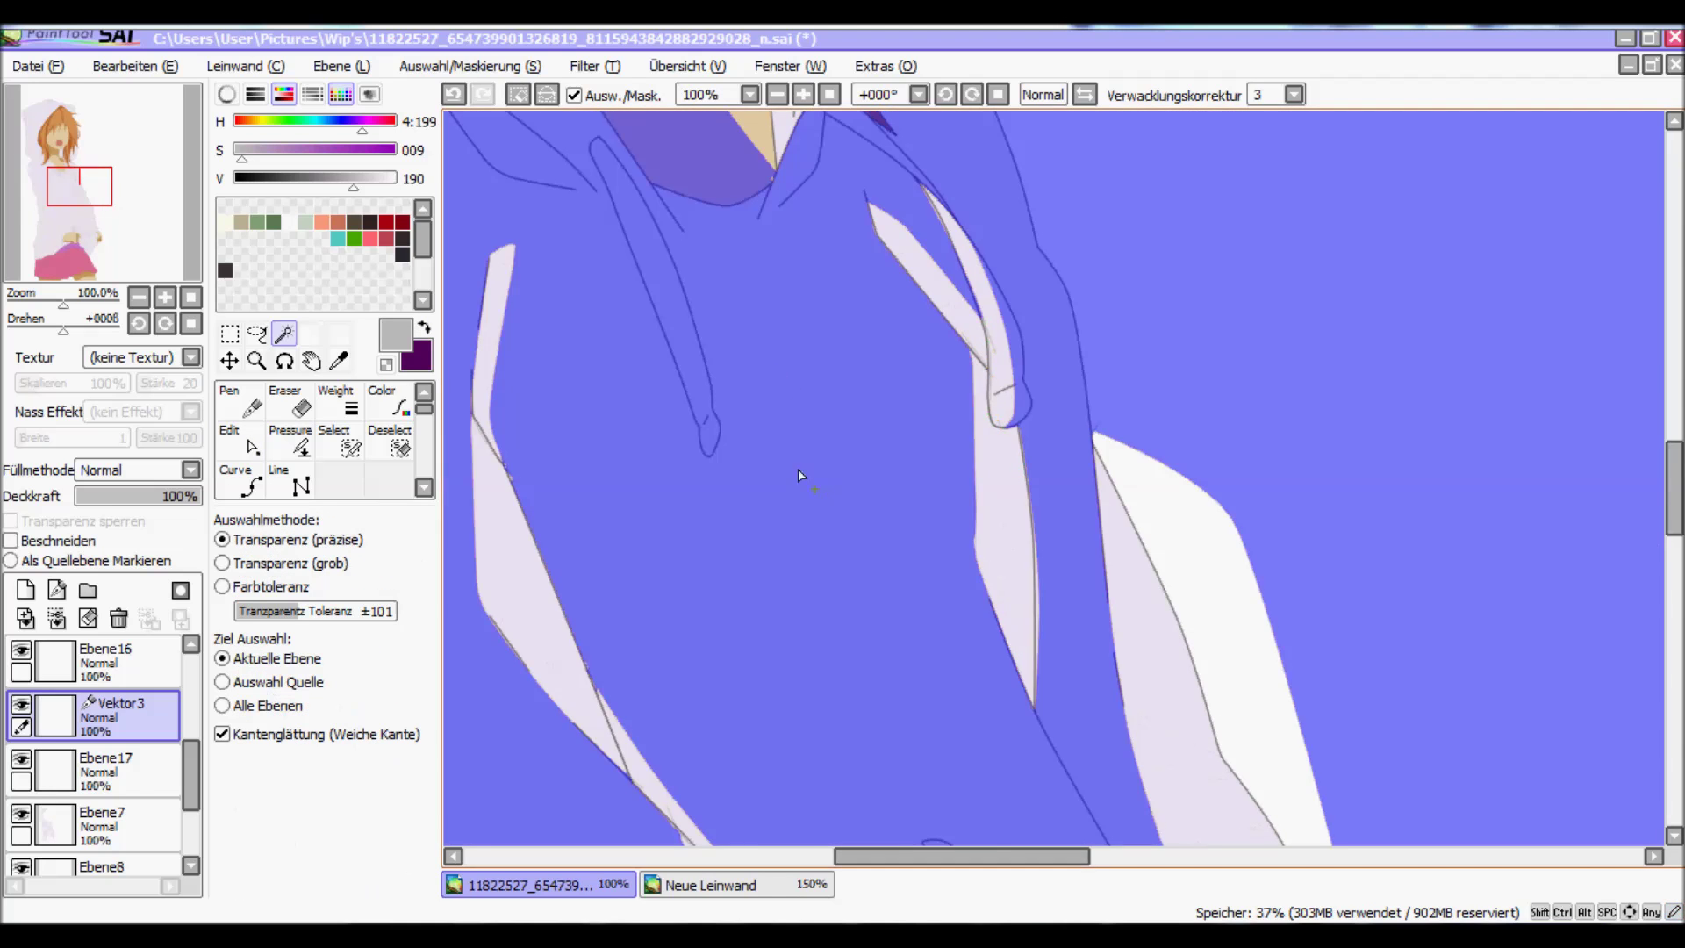
# Step: Invert the selection and fill the hoodie shadows with grey on Ebene17
pyautogui.scroll(-3, 802, 477)
pyautogui.moveTo(1676, 474); pyautogui.dragTo(1676, 379)
pyautogui.click(105, 763)
pyautogui.click(237, 408)
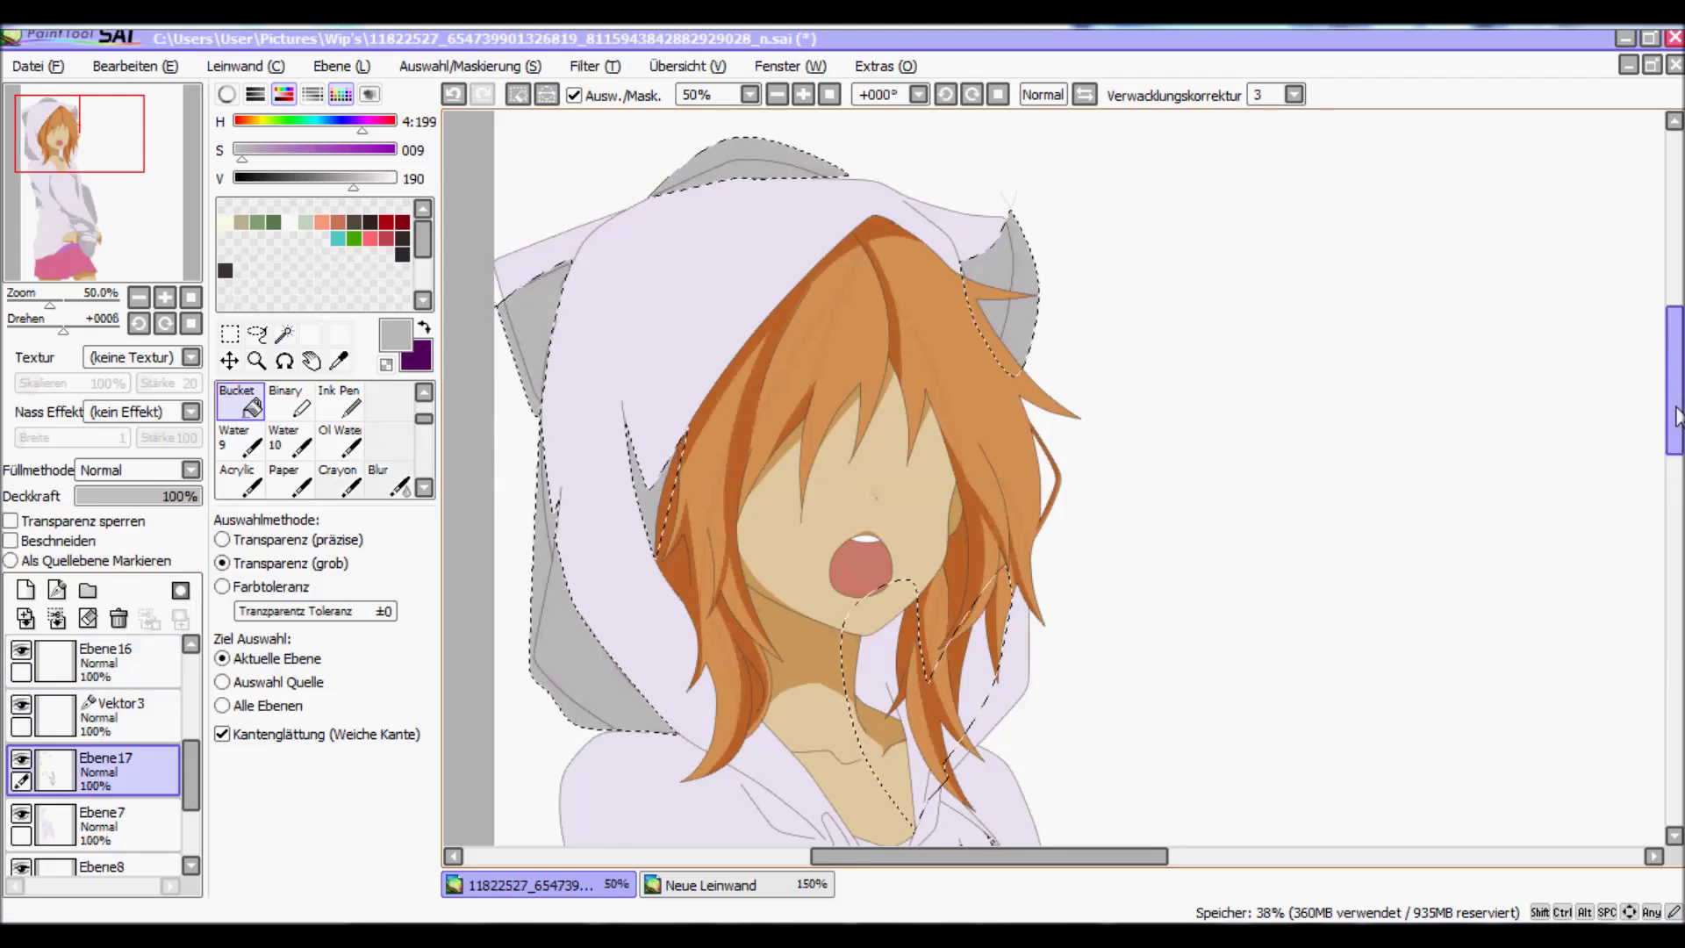
pyautogui.scroll(-5, 1493, 501)
pyautogui.scroll(-1, 1054, 626)
pyautogui.scroll(4, 1053, 626)
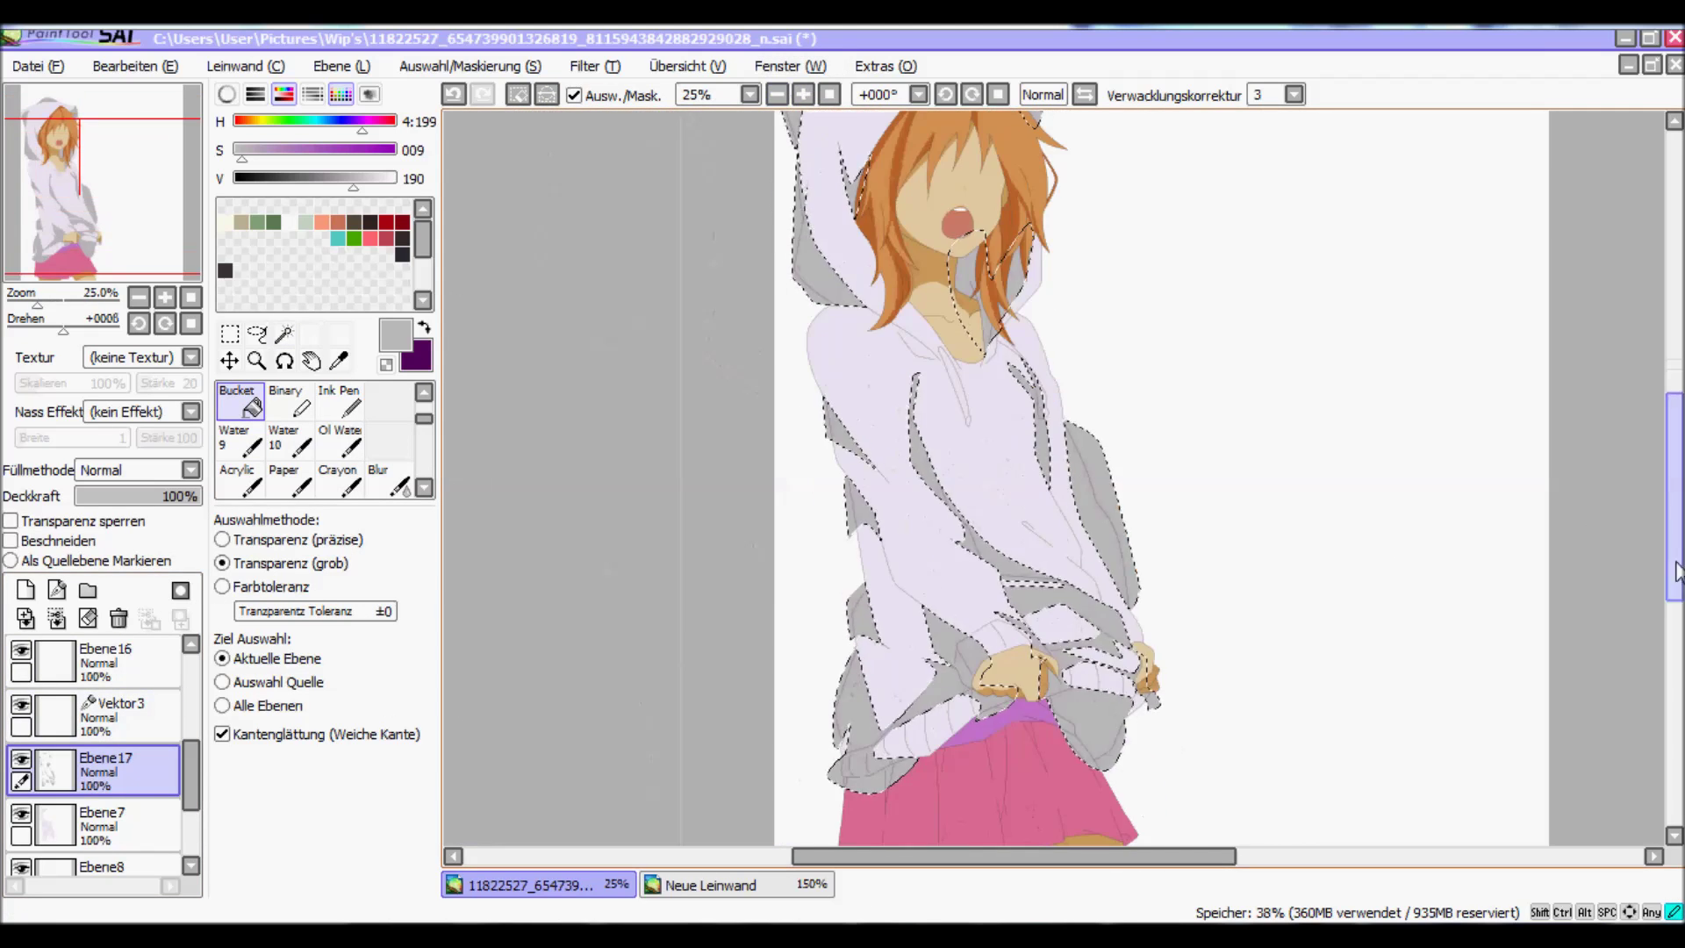
# Step: Outline the narrow fold on the forearm with a 2 px curve on Vektor3 and adjust its control points
pyautogui.click(105, 711)
pyautogui.moveTo(1673, 518); pyautogui.dragTo(1673, 579)
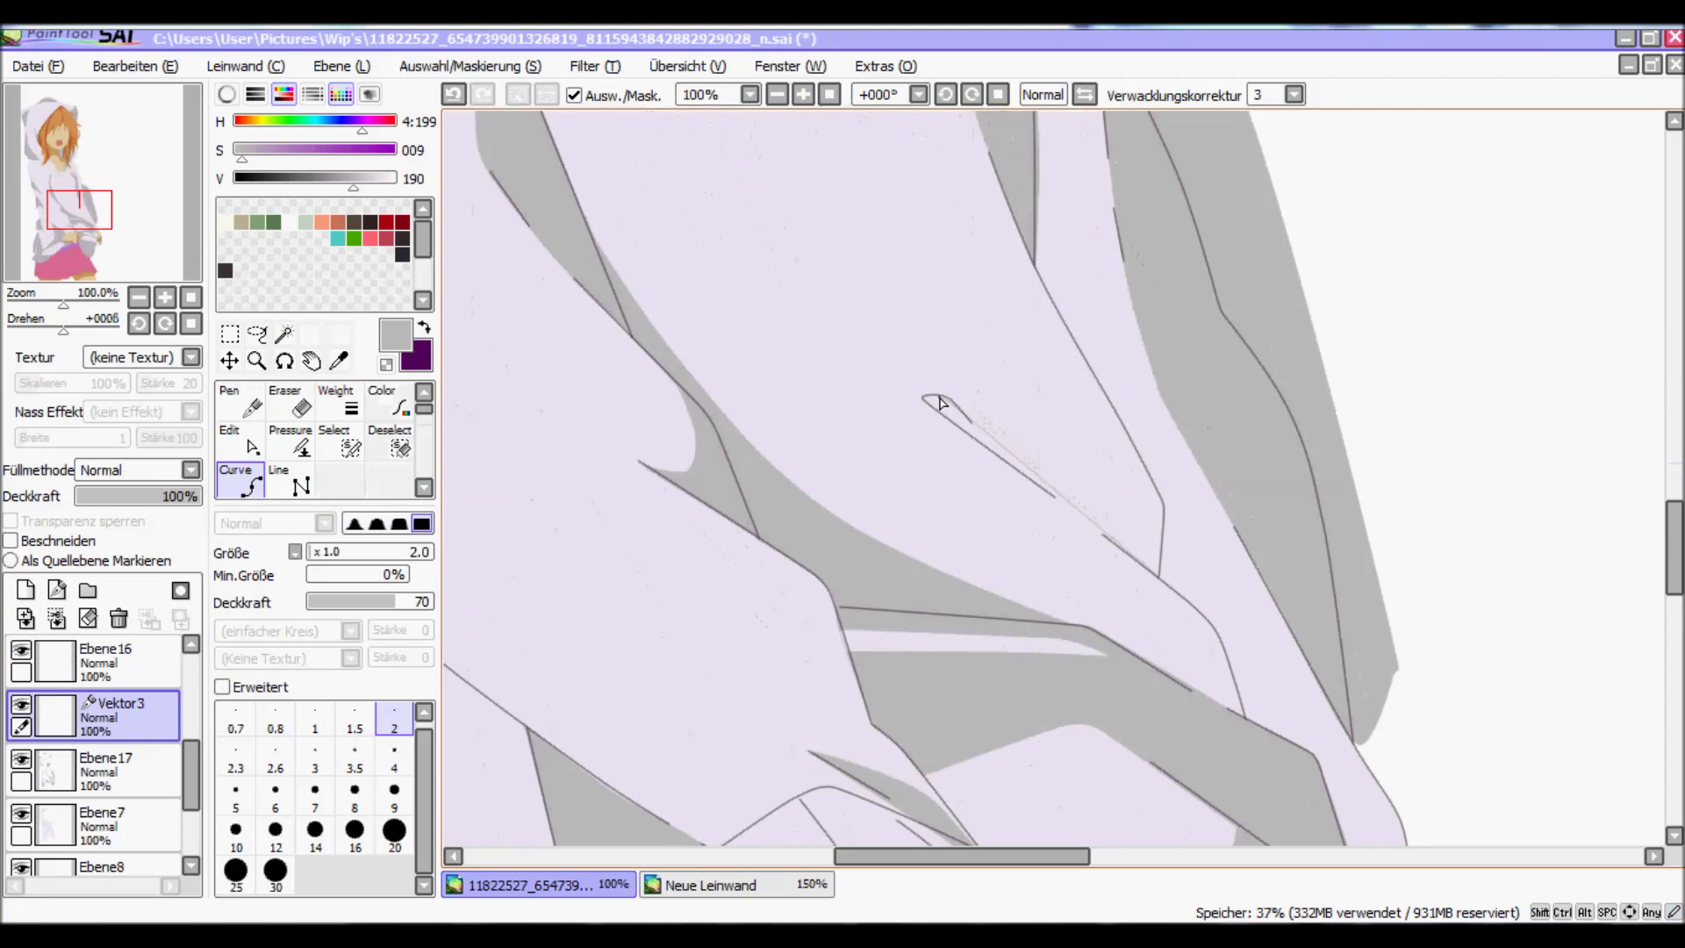
pyautogui.scroll(3, 887, 490)
pyautogui.press('ctrl')
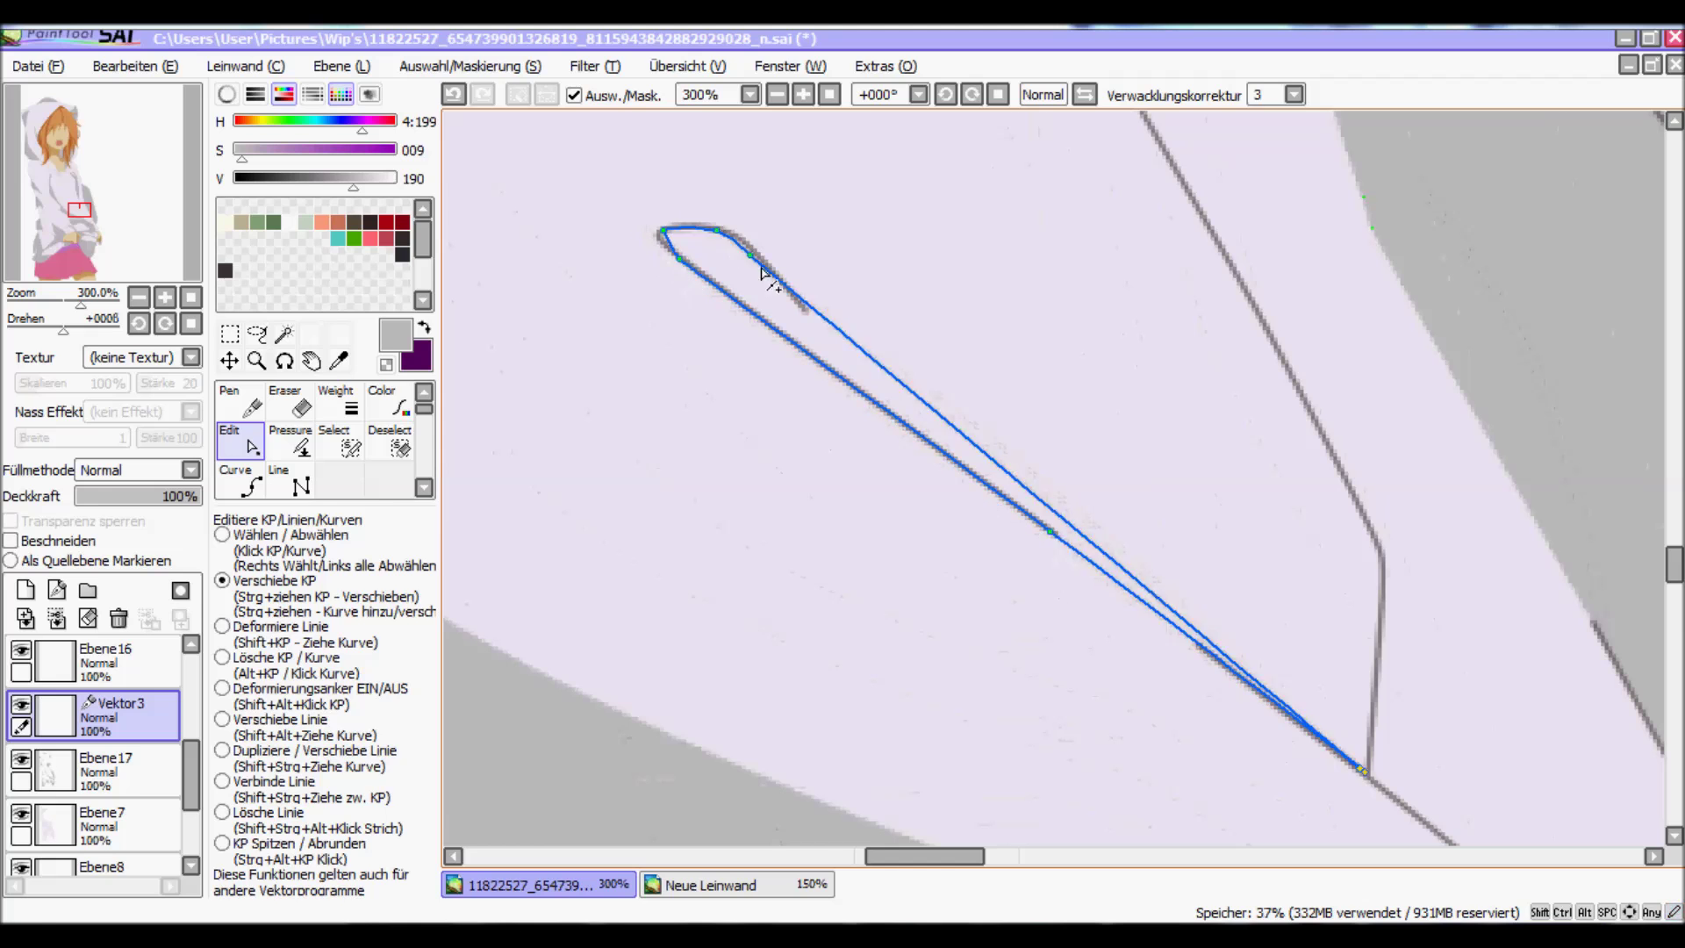
pyautogui.scroll(-1, 1053, 478)
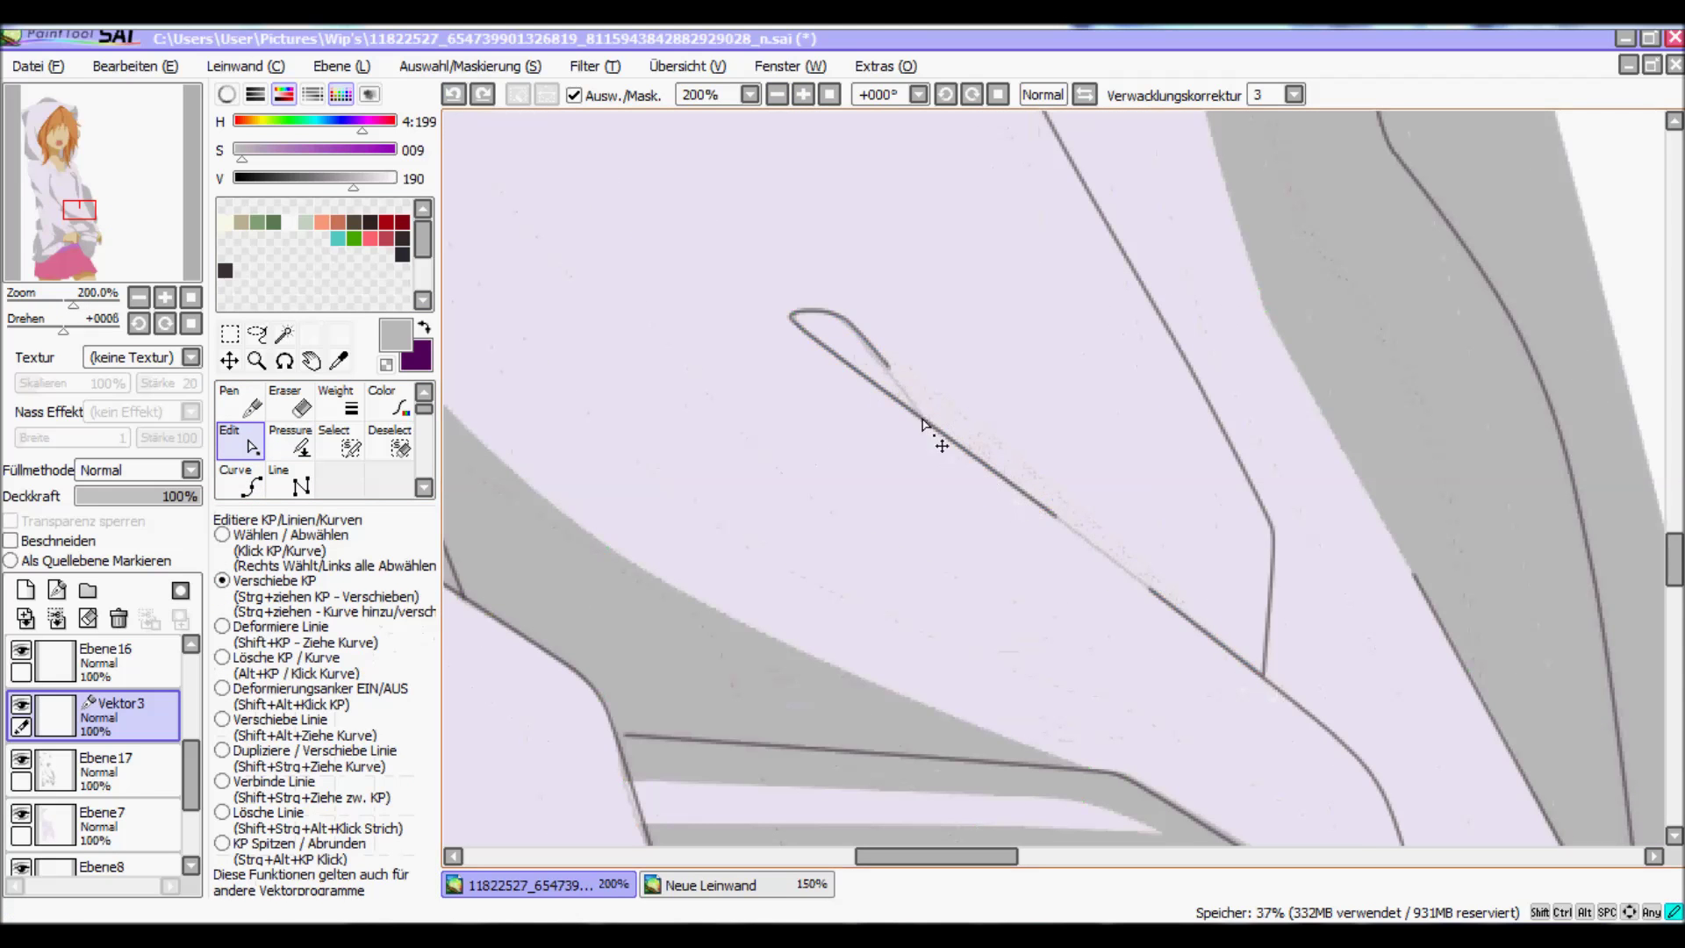
pyautogui.scroll(-2, 966, 527)
# Step: Outline the shadows on the drawstring and the collar fold beside it with 2 px curves
pyautogui.scroll(-5, 1018, 649)
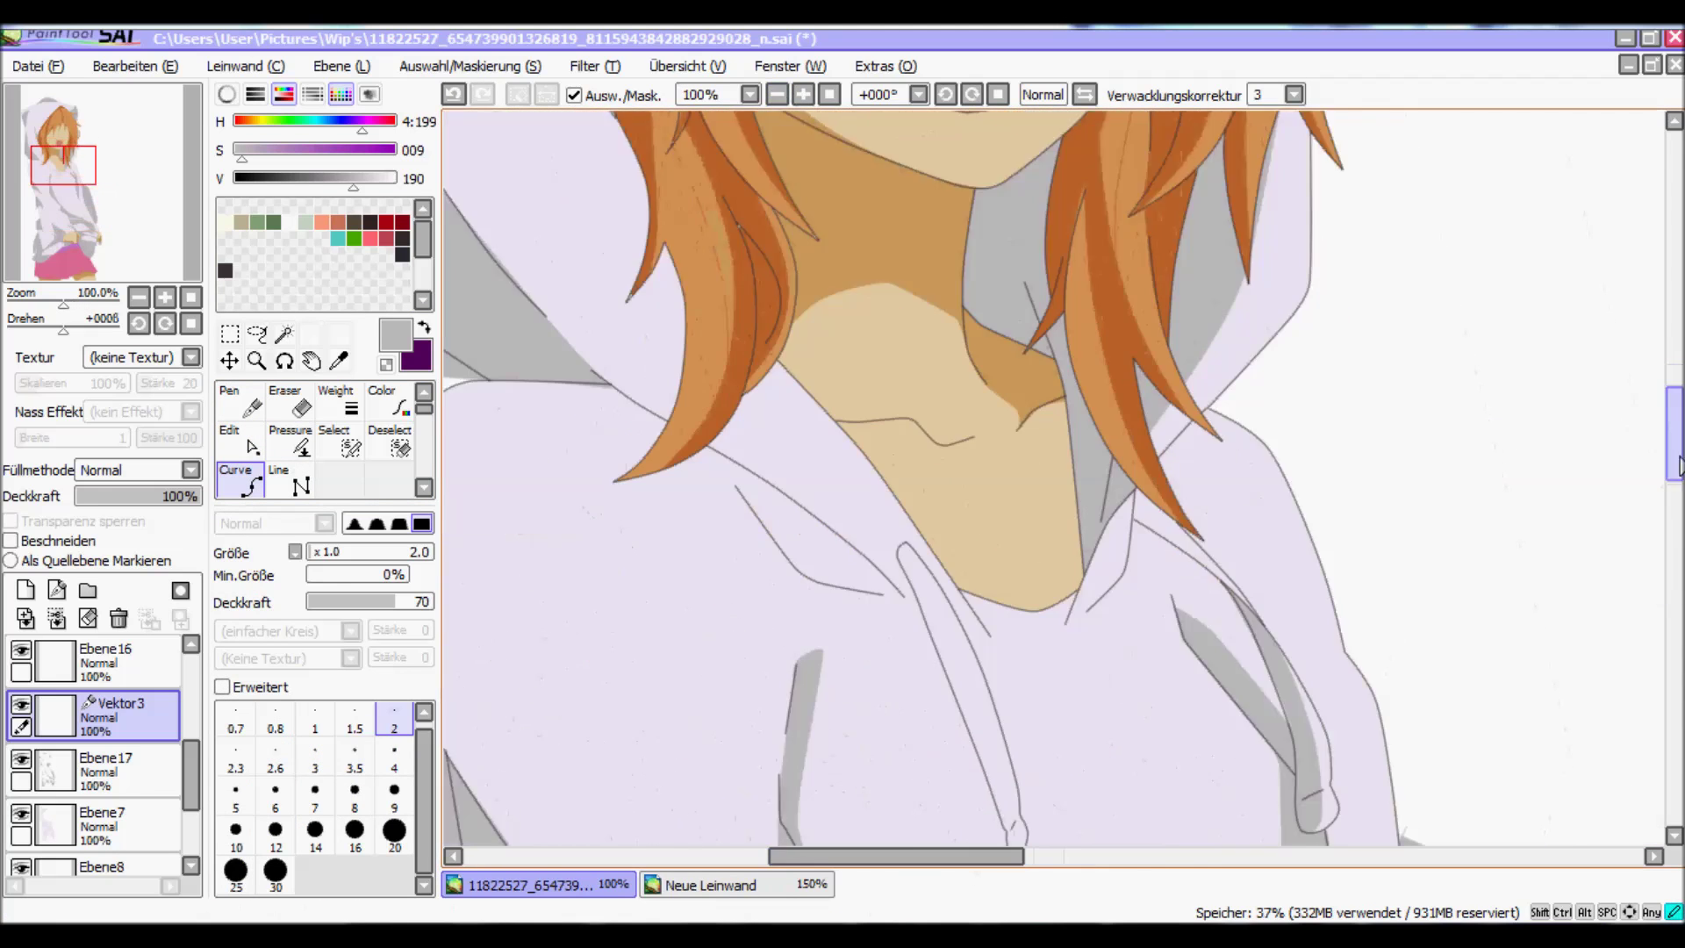
pyautogui.scroll(1, 916, 483)
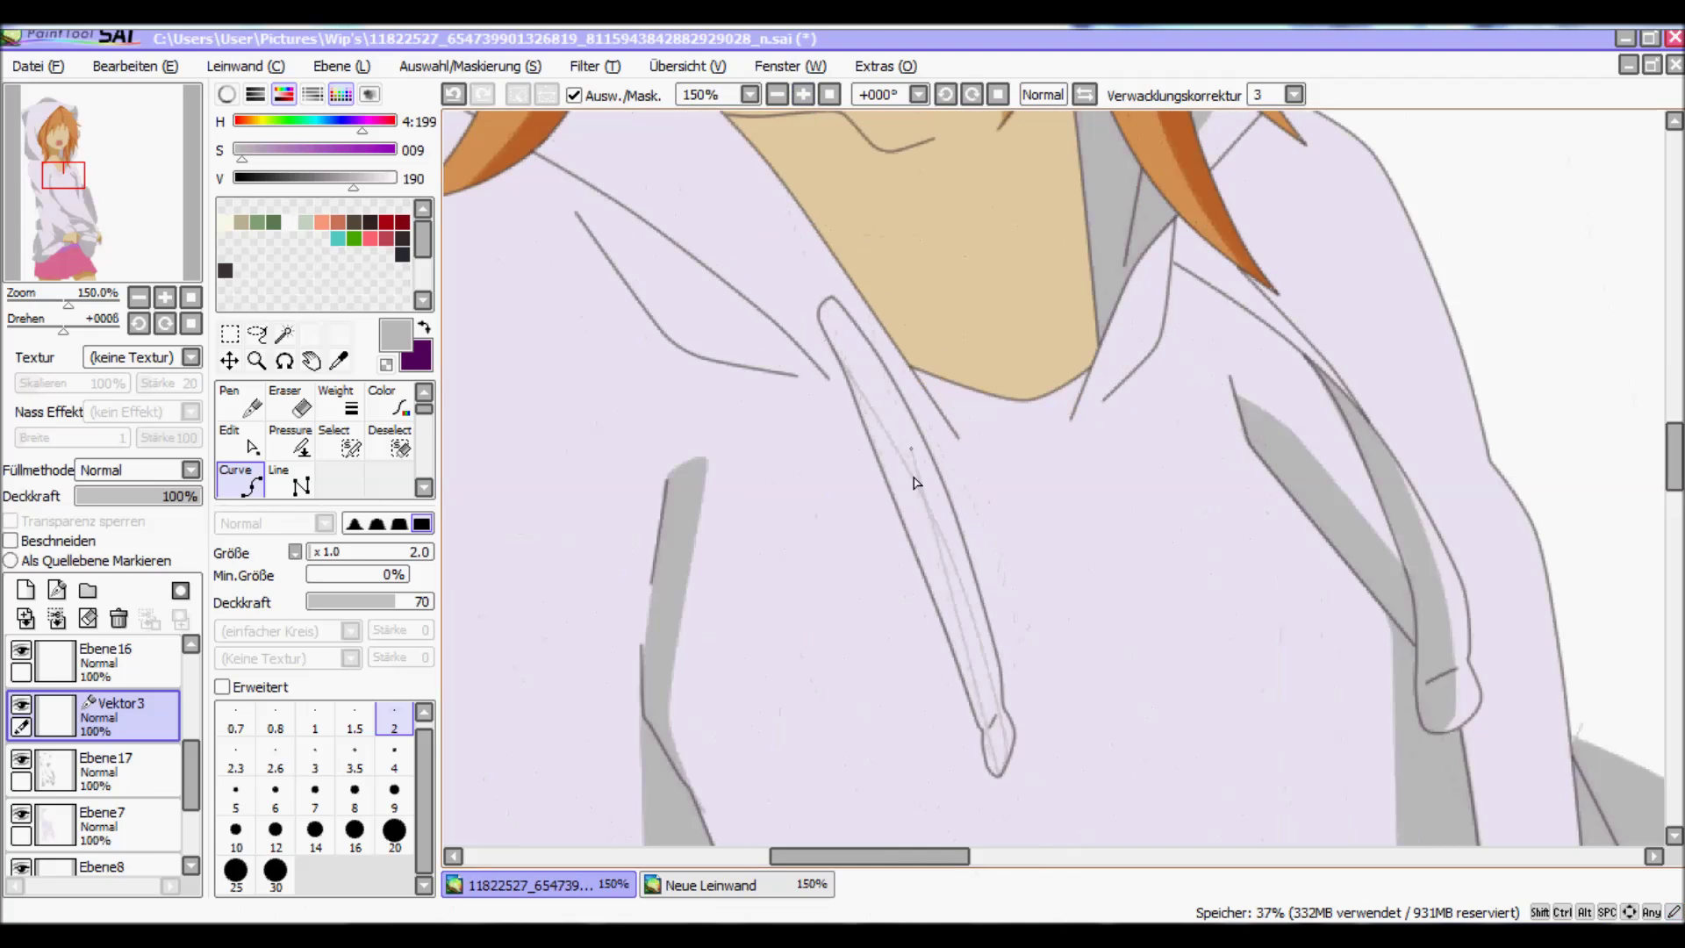
pyautogui.click(250, 445)
pyautogui.press('c')
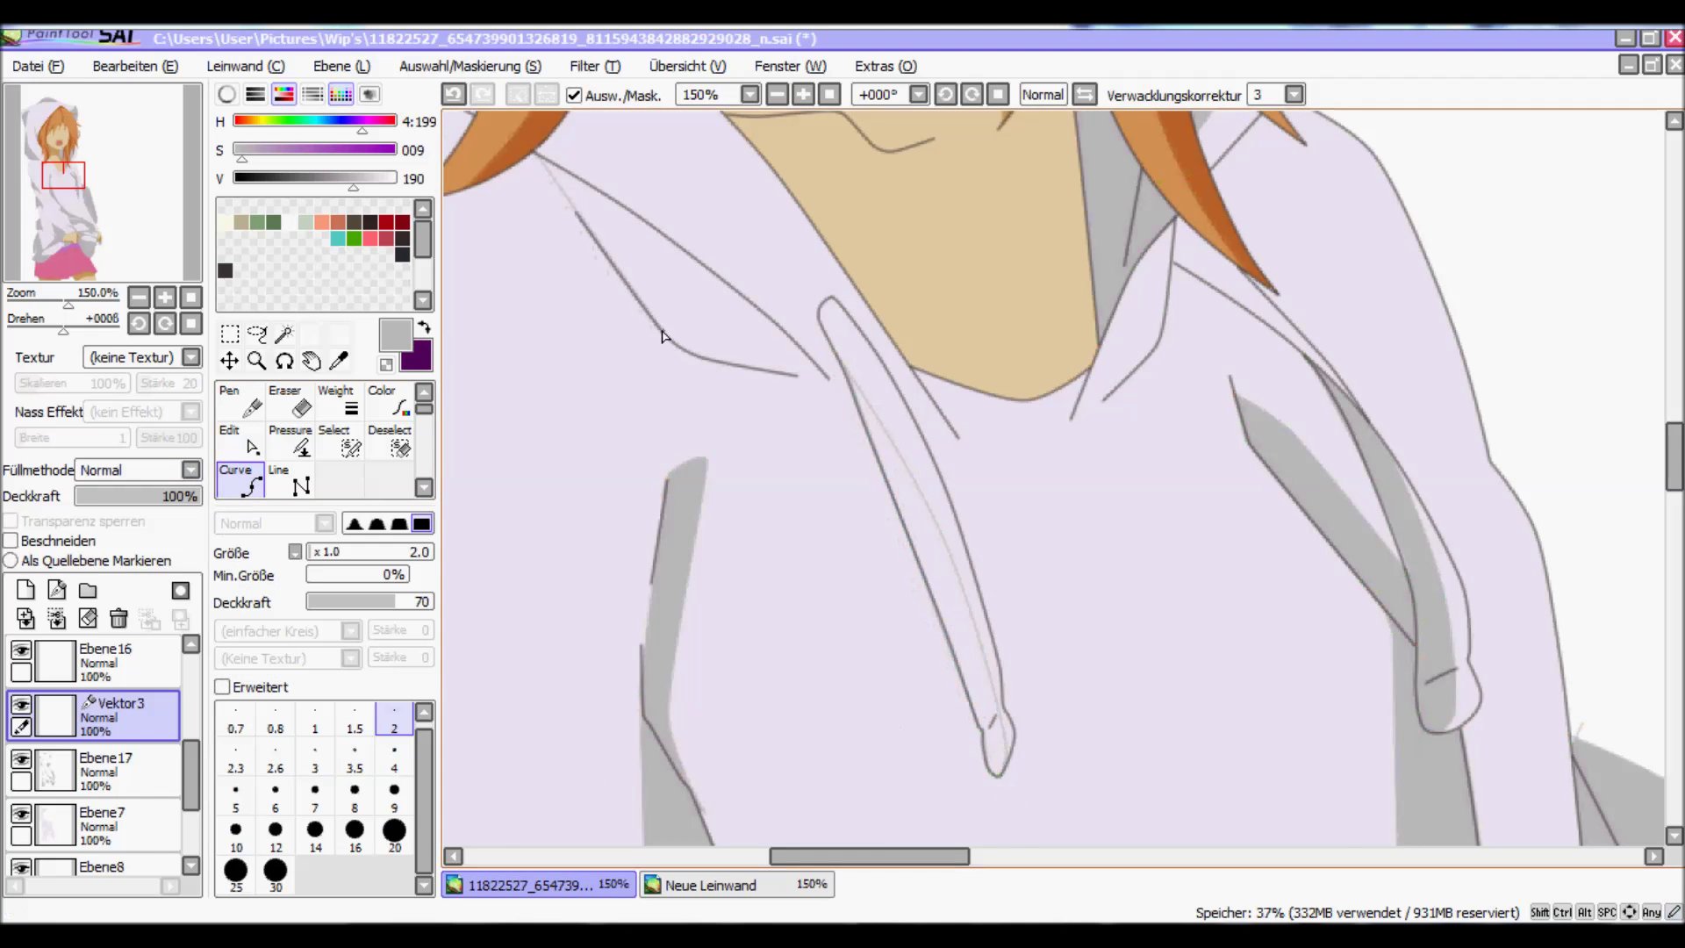
pyautogui.scroll(-1, 810, 174)
# Step: Select the added drawstring, collar and forearm shadows with the Magic Wand, fill them grey on Ebene17 and deselect
pyautogui.press('w')
pyautogui.click(716, 277)
pyautogui.scroll(-2, 715, 278)
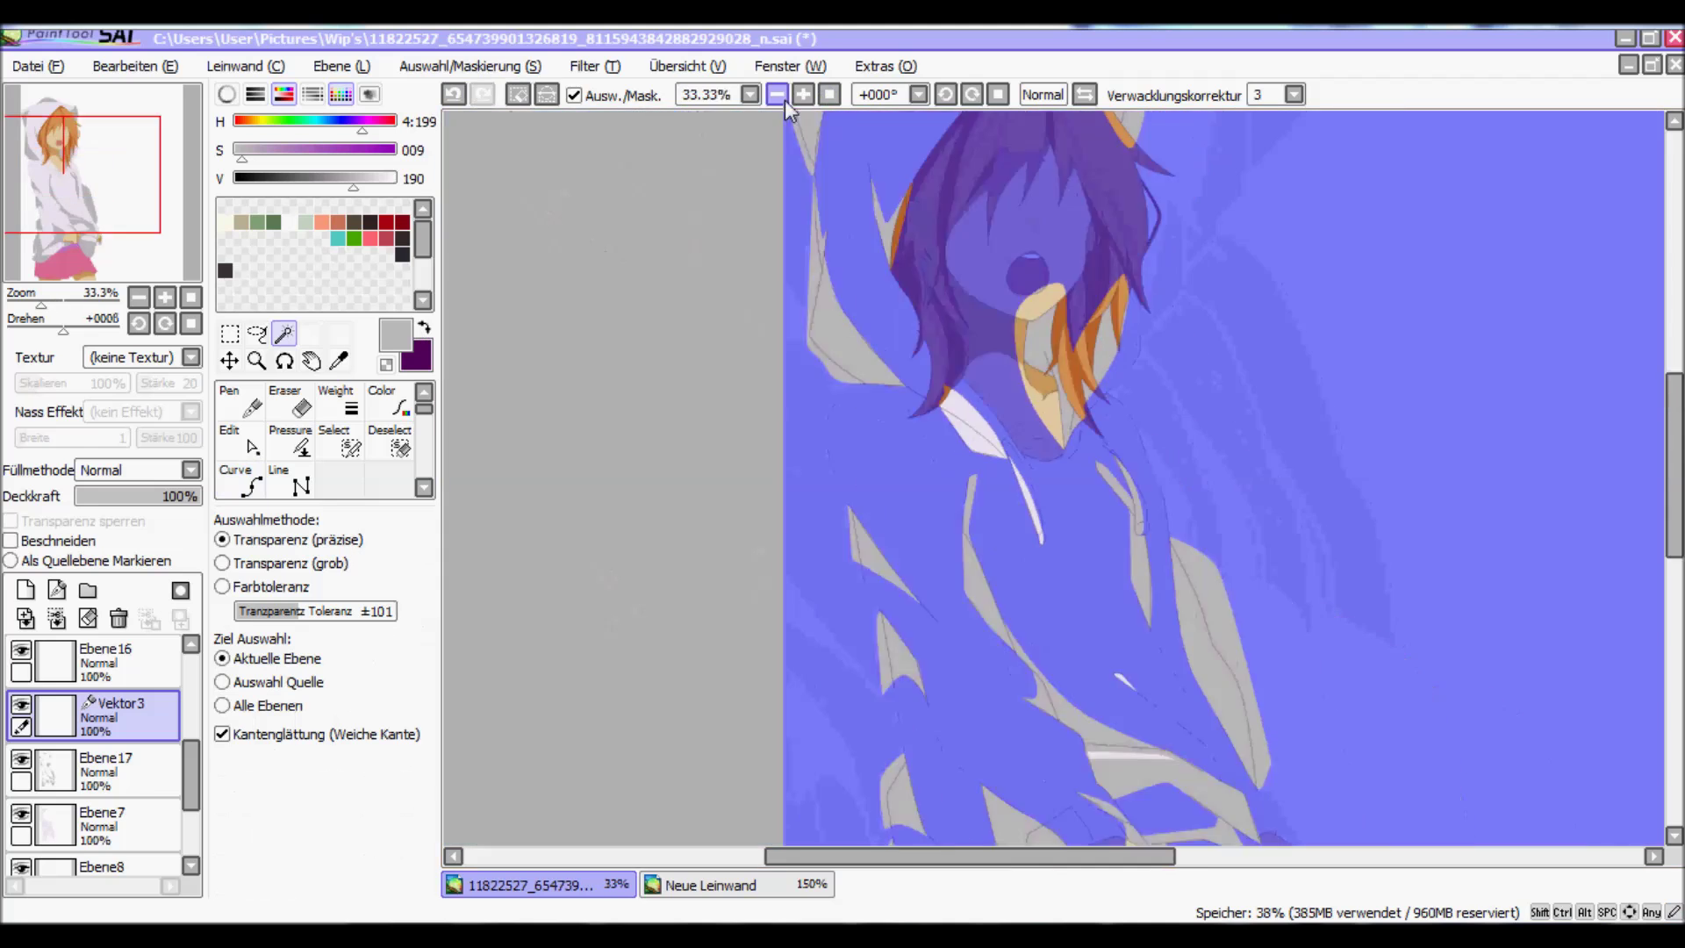
pyautogui.scroll(1, 463, 108)
pyautogui.click(97, 771)
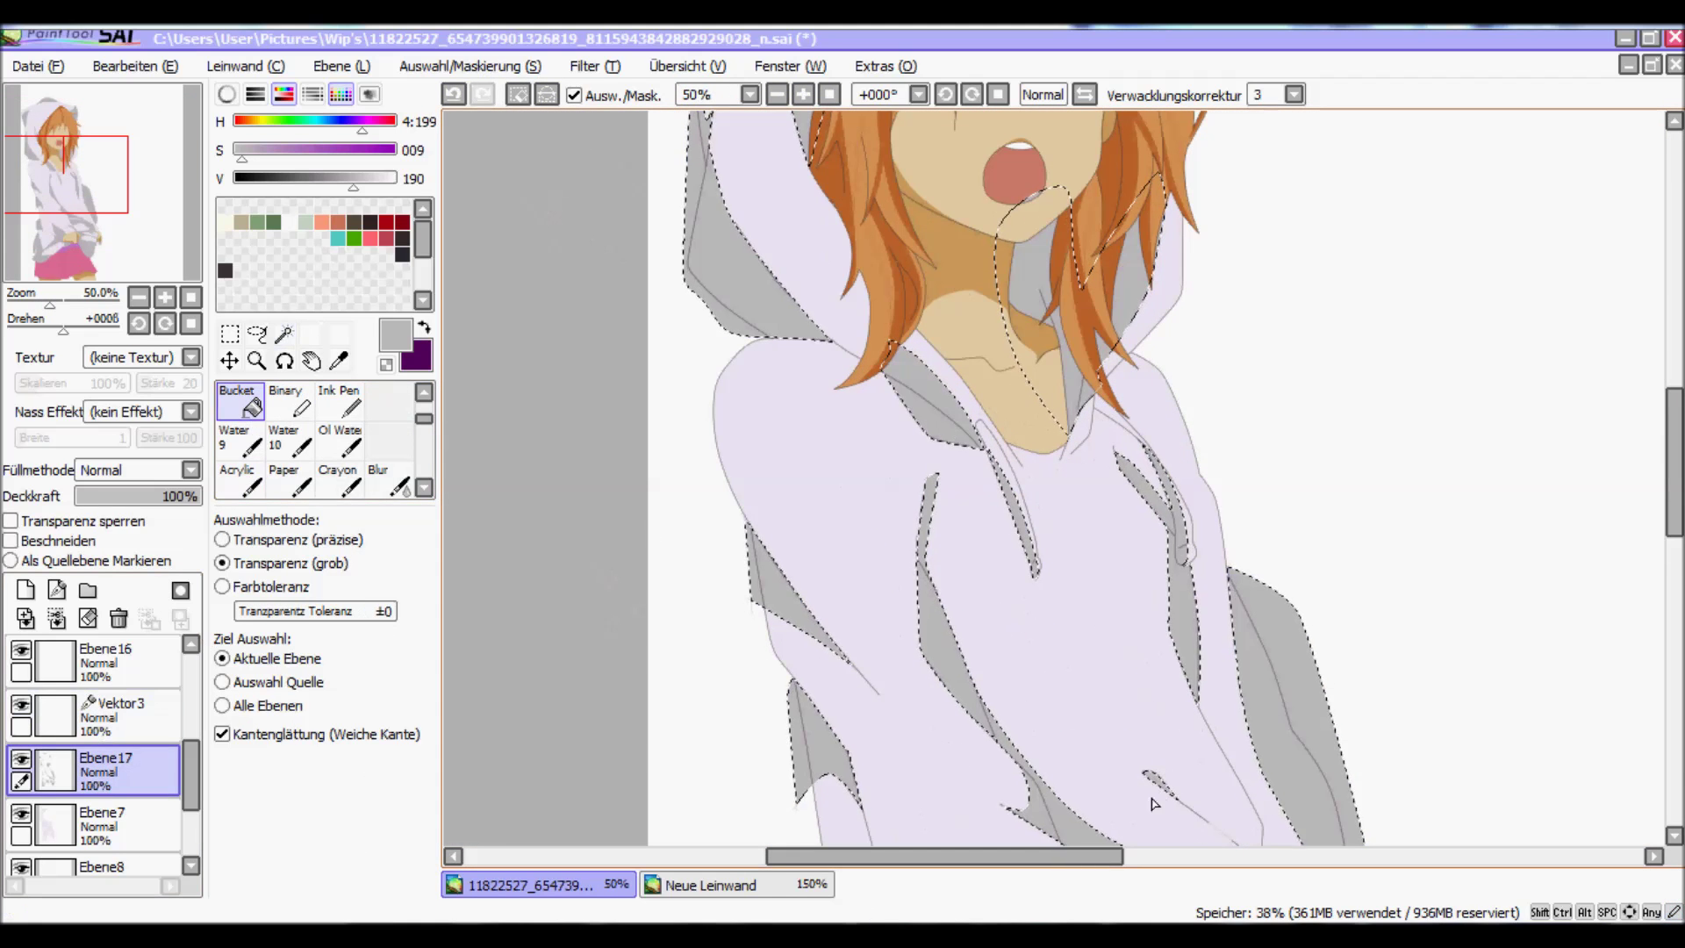
pyautogui.hotkey('ctrl', 'd')
# Step: Merge the hoodie shadows into Ebene7 and mix a darker purple with value 168 from the shirt colour
pyautogui.moveTo(1674, 461); pyautogui.dragTo(1672, 720)
pyautogui.scroll(1, 1053, 439)
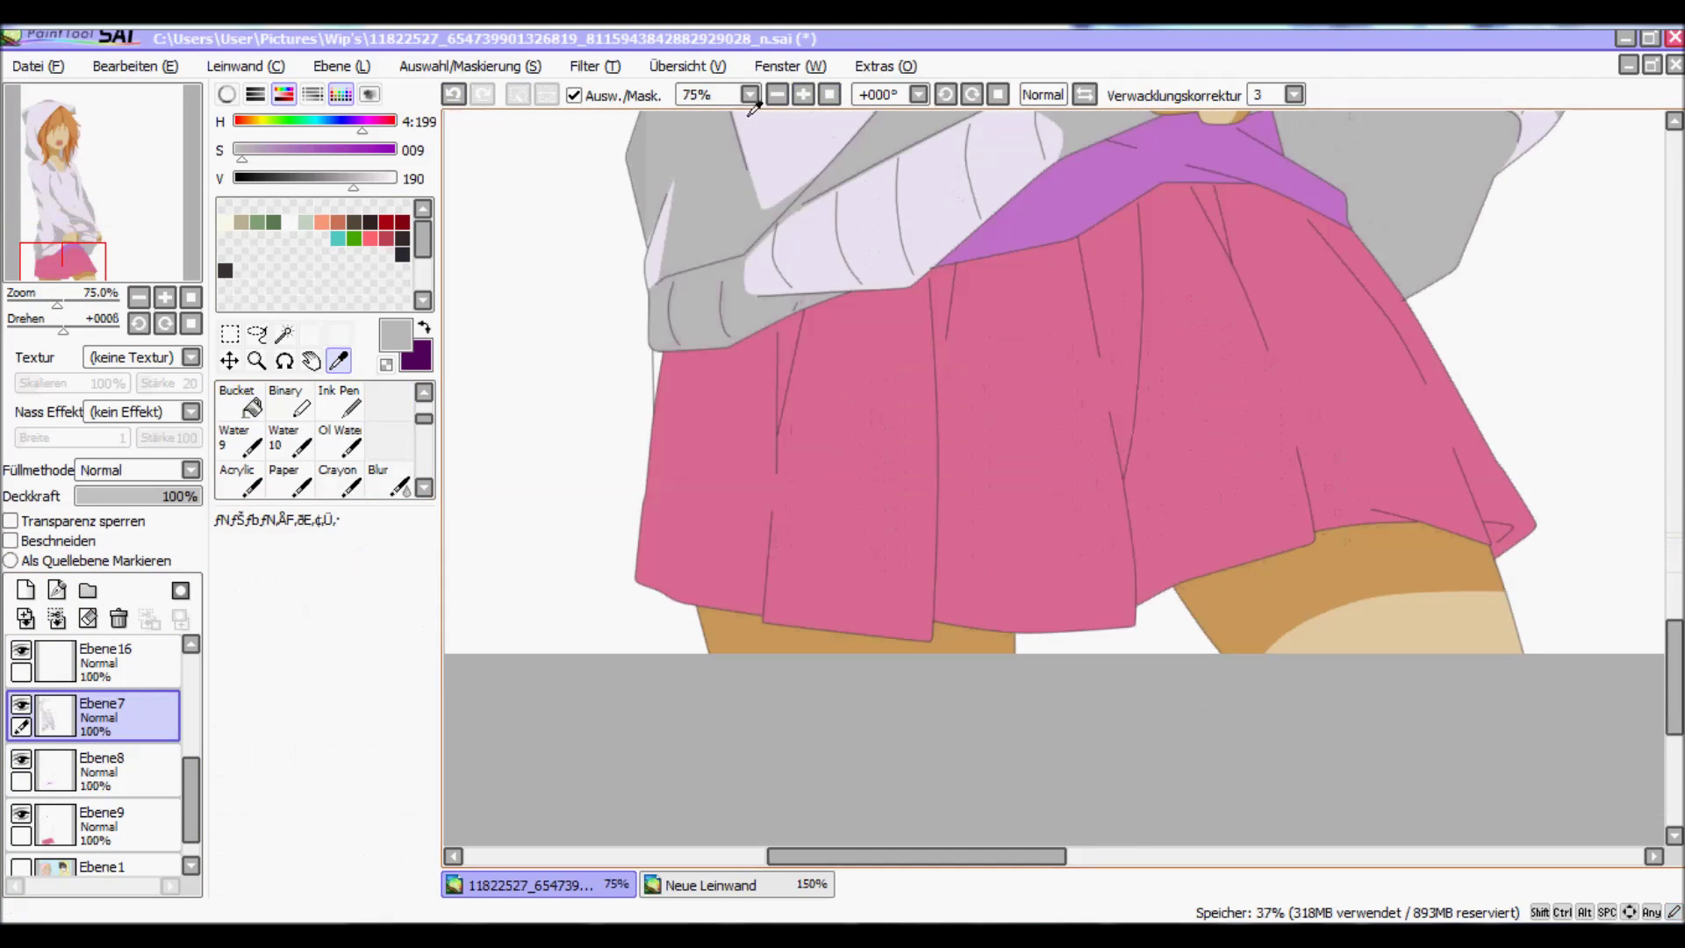
pyautogui.click(702, 885)
pyautogui.click(535, 885)
pyautogui.click(123, 825)
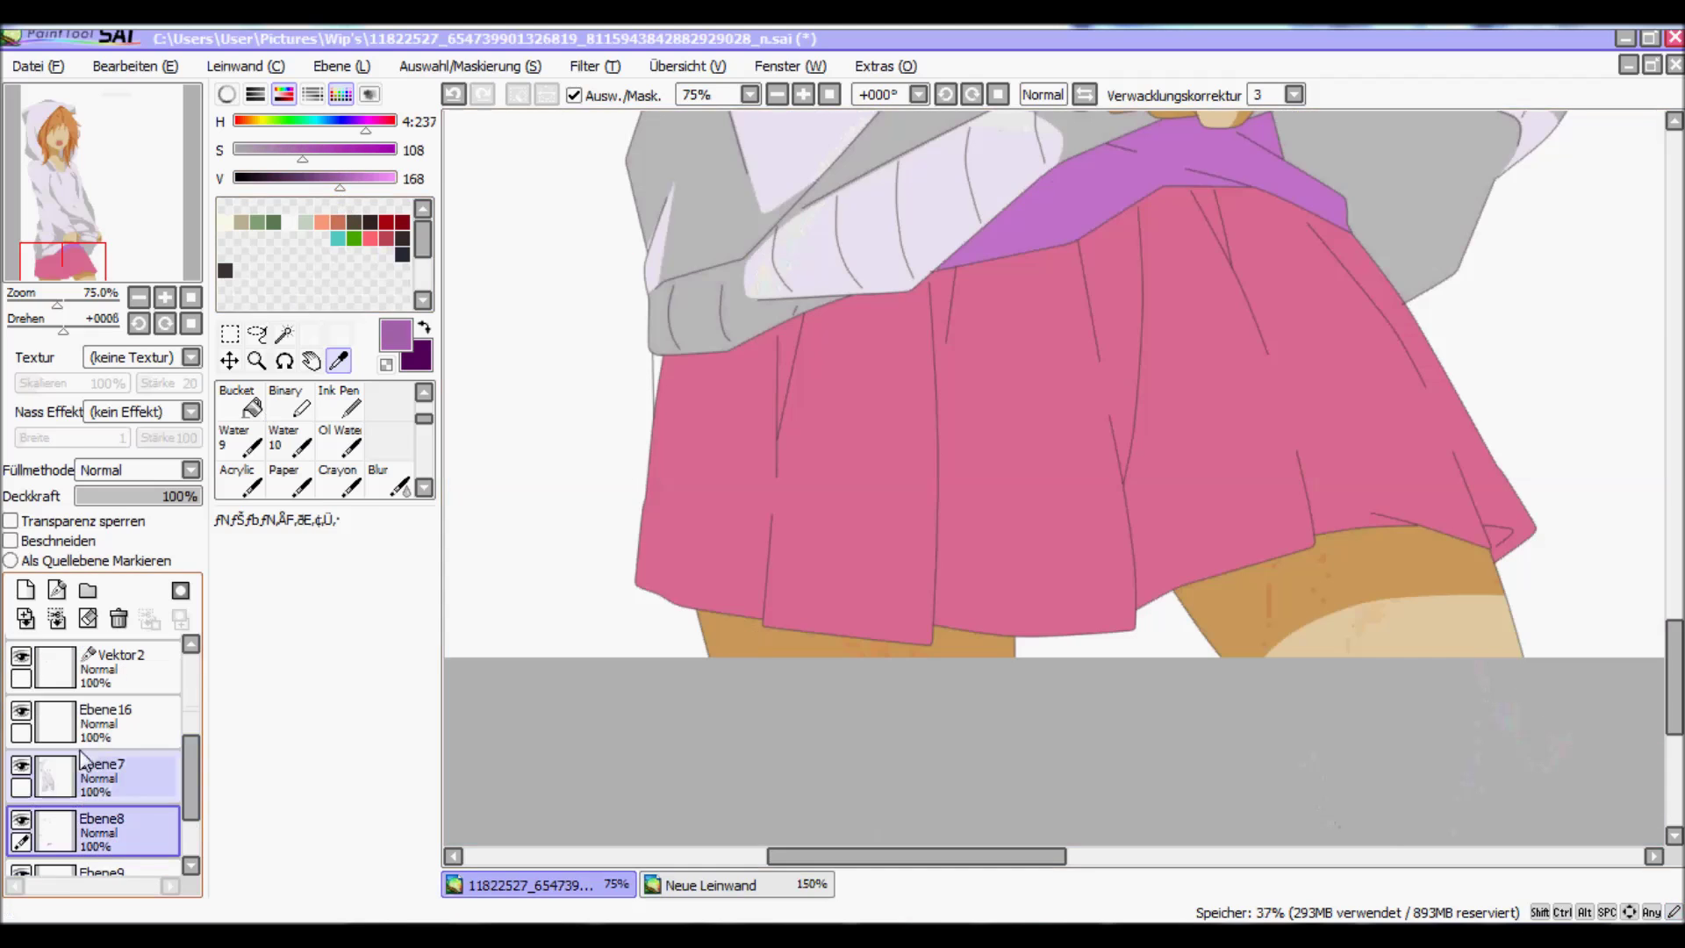
# Step: Outline the shirt's shadow under the hoodie with 2 px curves, fill it dark purple and merge it into Ebene8
pyautogui.scroll(3, 1247, 412)
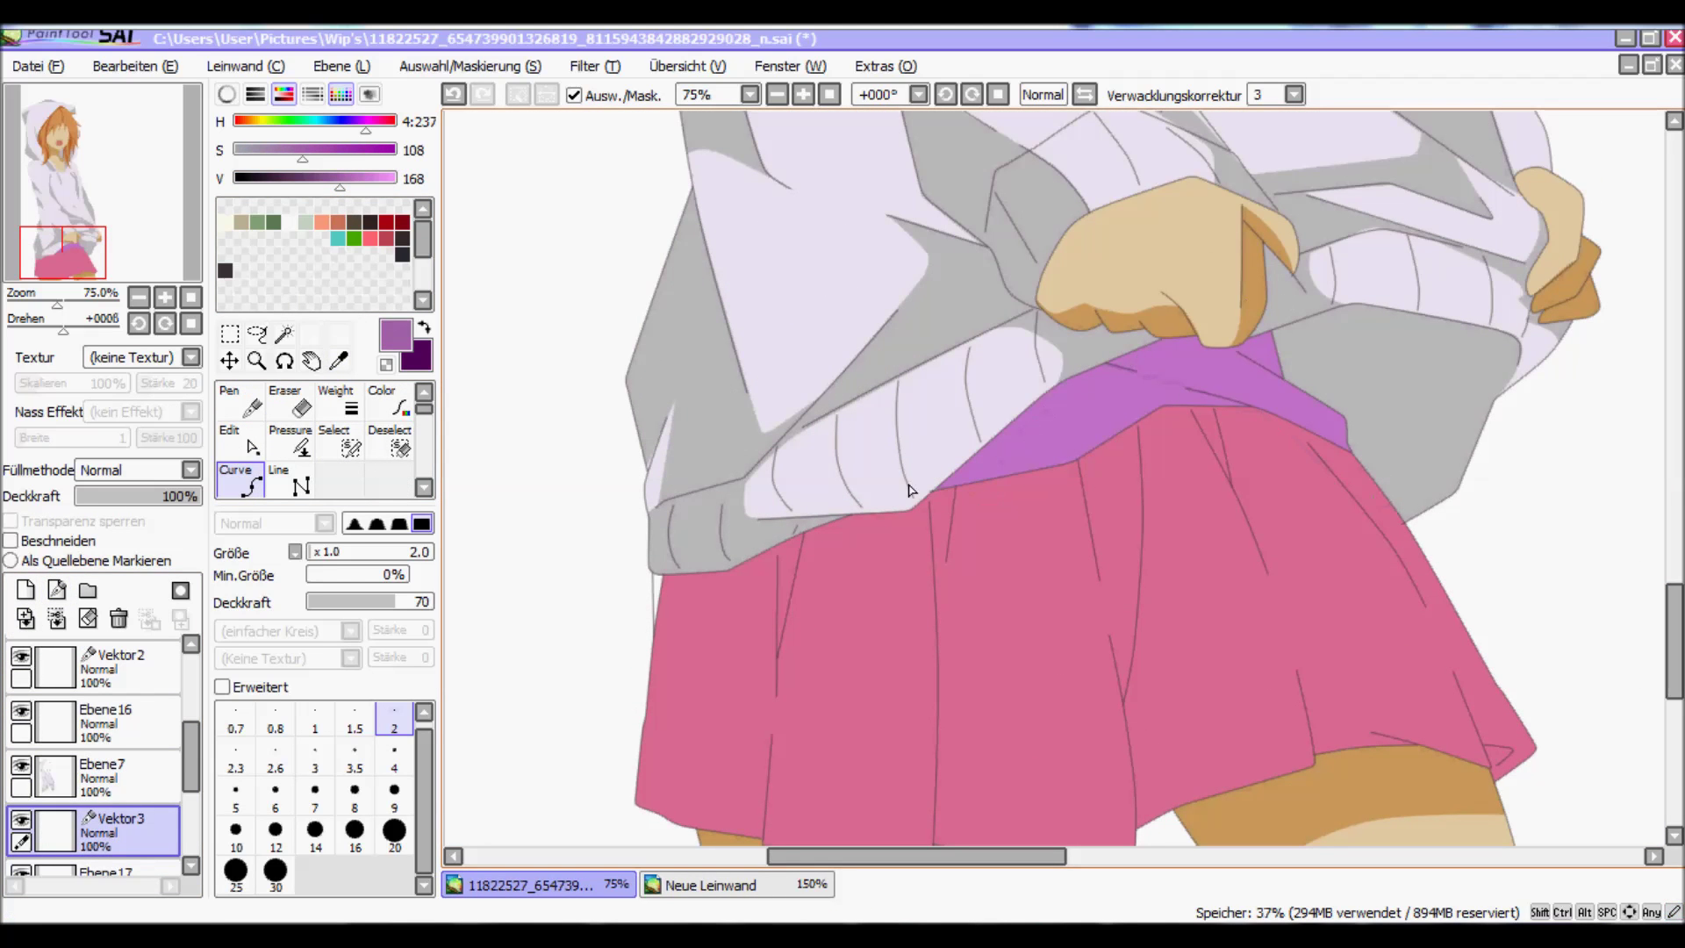
pyautogui.hotkey('ctrl', 'e')
pyautogui.click(1133, 347)
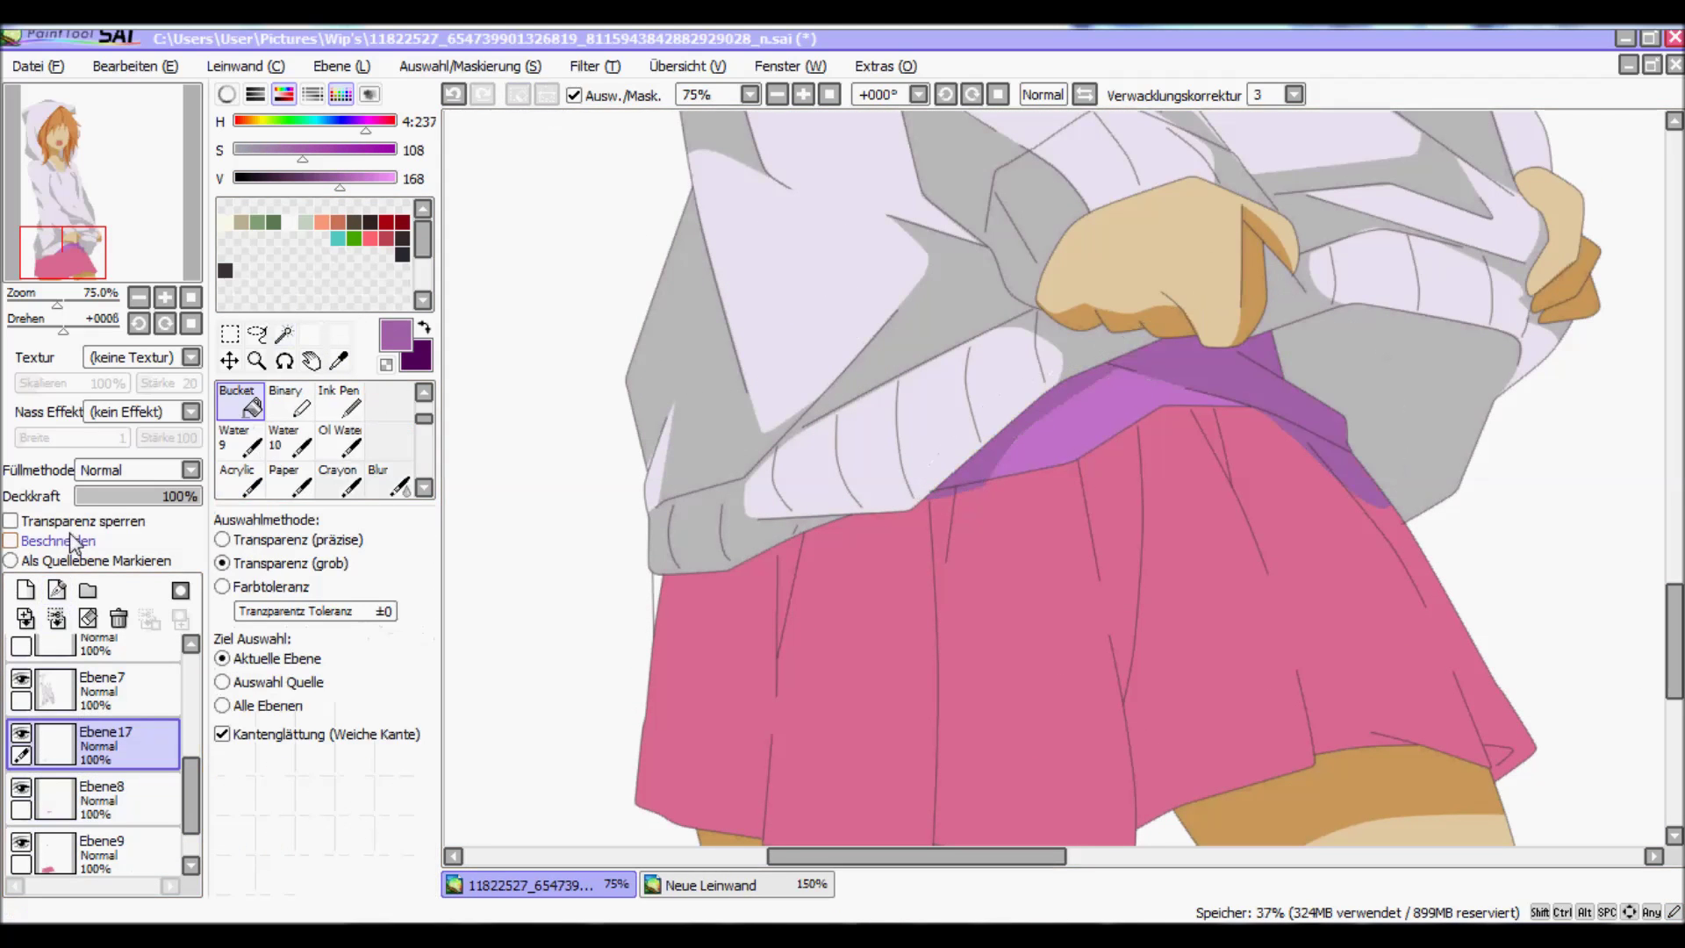
pyautogui.hotkey('ctrl', 'z')
pyautogui.press('alt')
pyautogui.press('x')
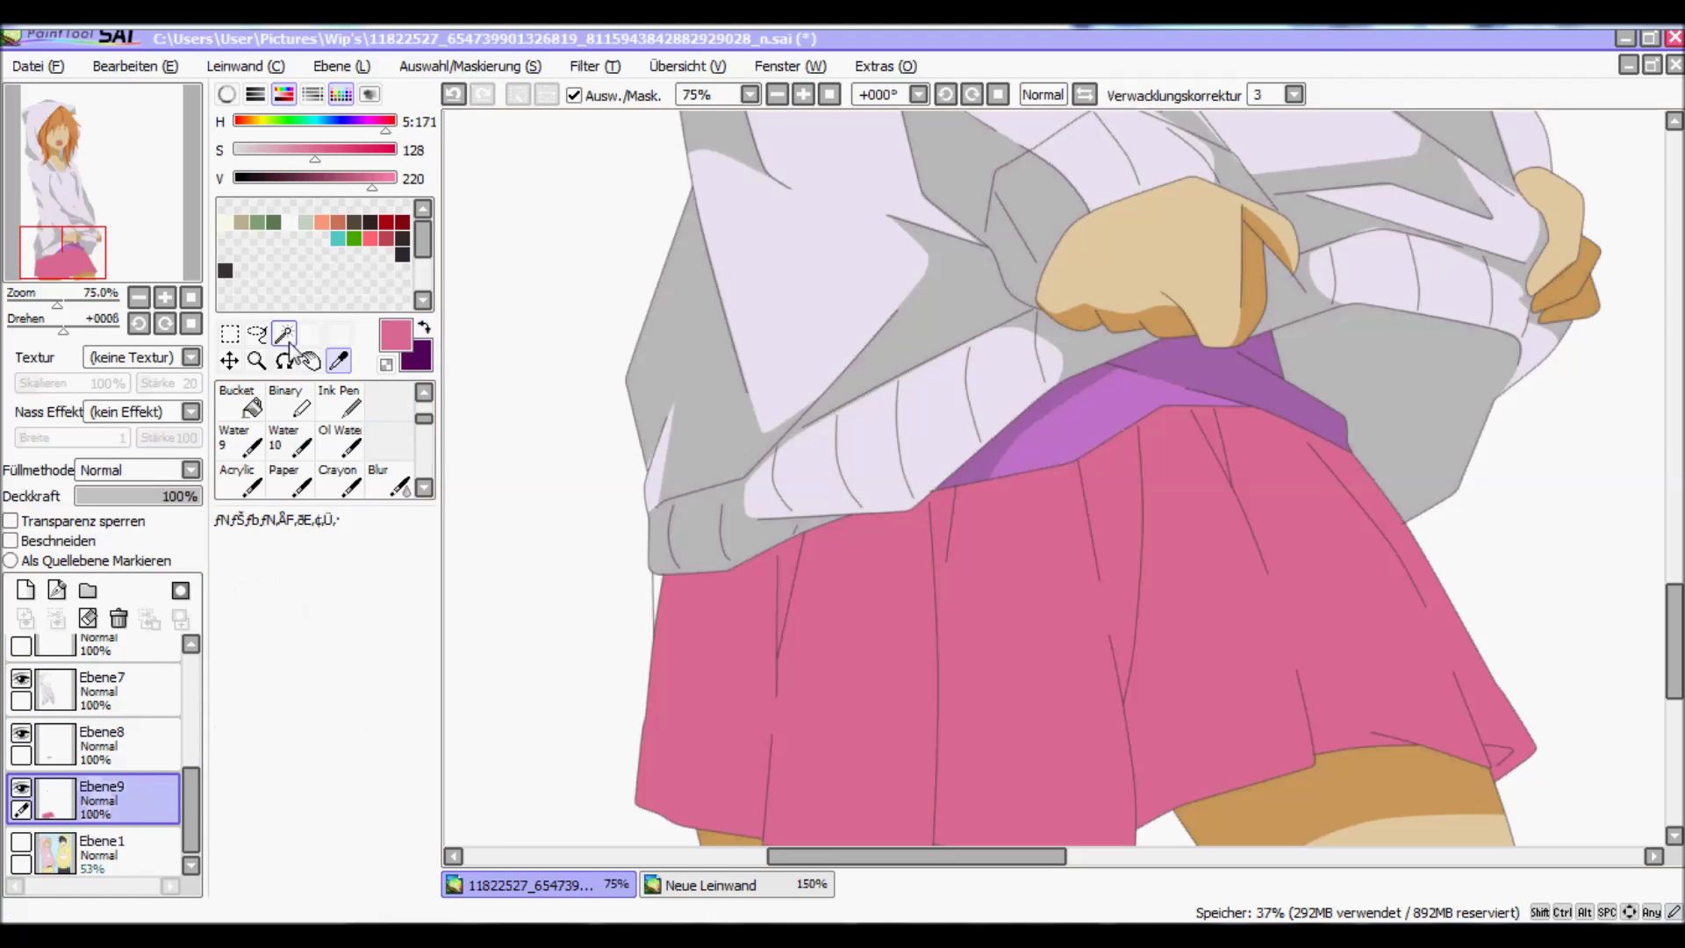
# Step: Select the unfilled gaps beside the hair and below the hoodie hem with the Magic Wand and fill them grey
pyautogui.click(283, 333)
pyautogui.hotkey('ctrl', 'z')
pyautogui.hotkey('ctrl', 'z')
pyautogui.hotkey('ctrl', 'z')
pyautogui.hotkey('ctrl', 'z')
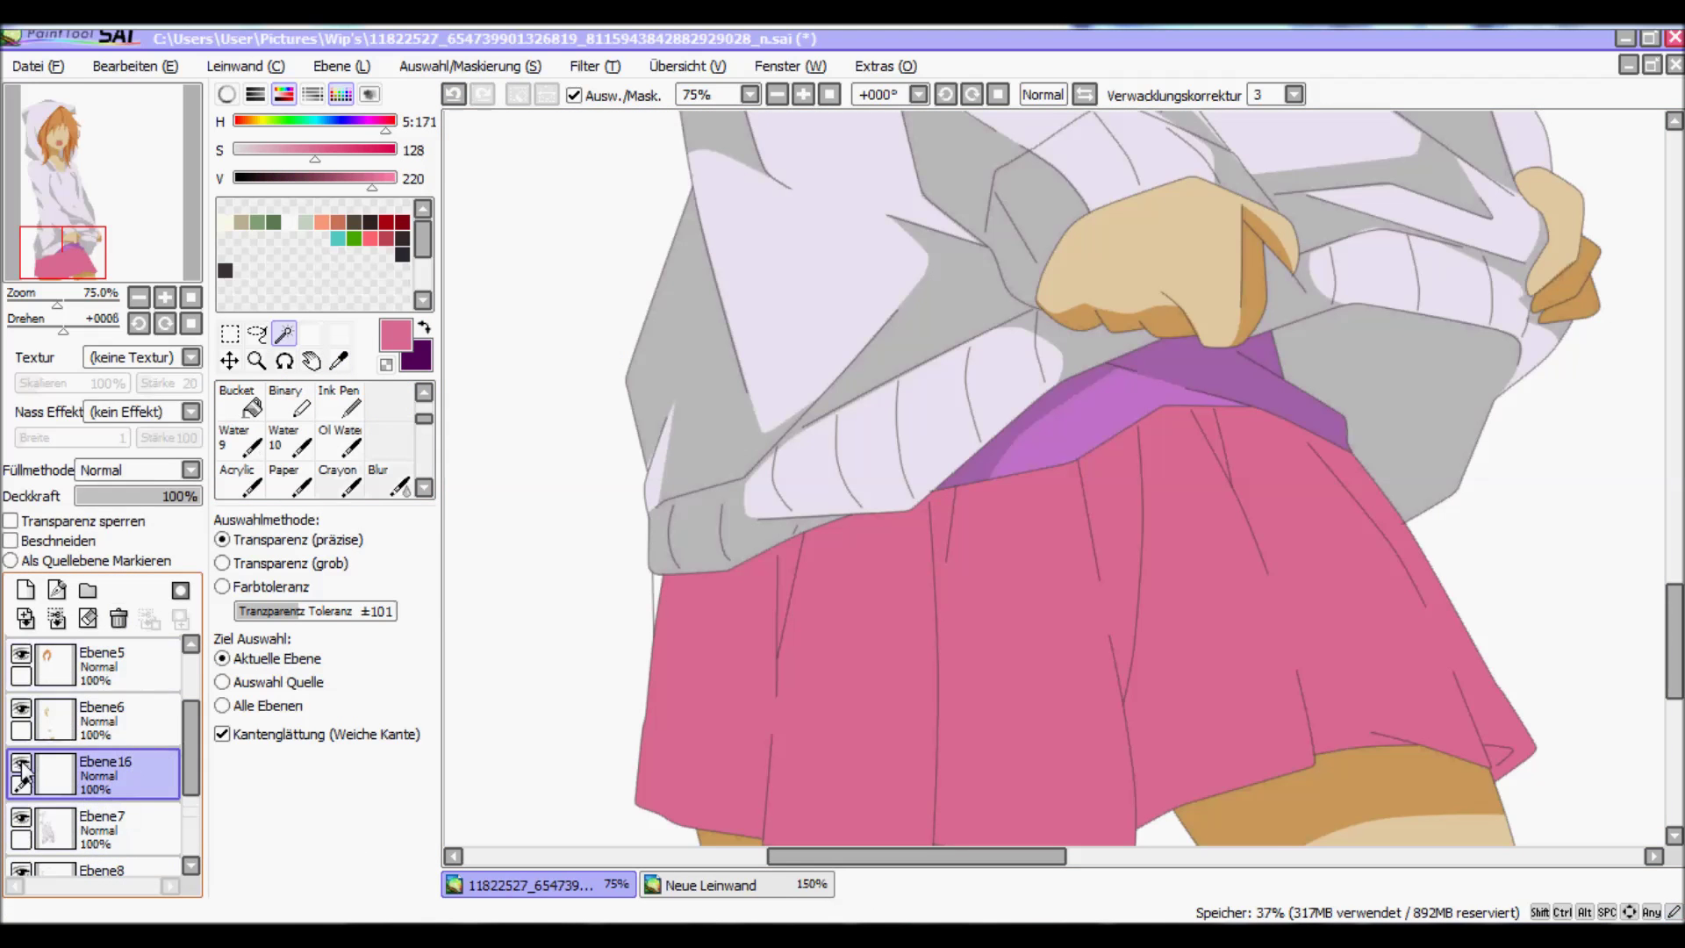
pyautogui.scroll(-3, 1618, 362)
pyautogui.scroll(10, 1618, 361)
pyautogui.scroll(3, 1617, 362)
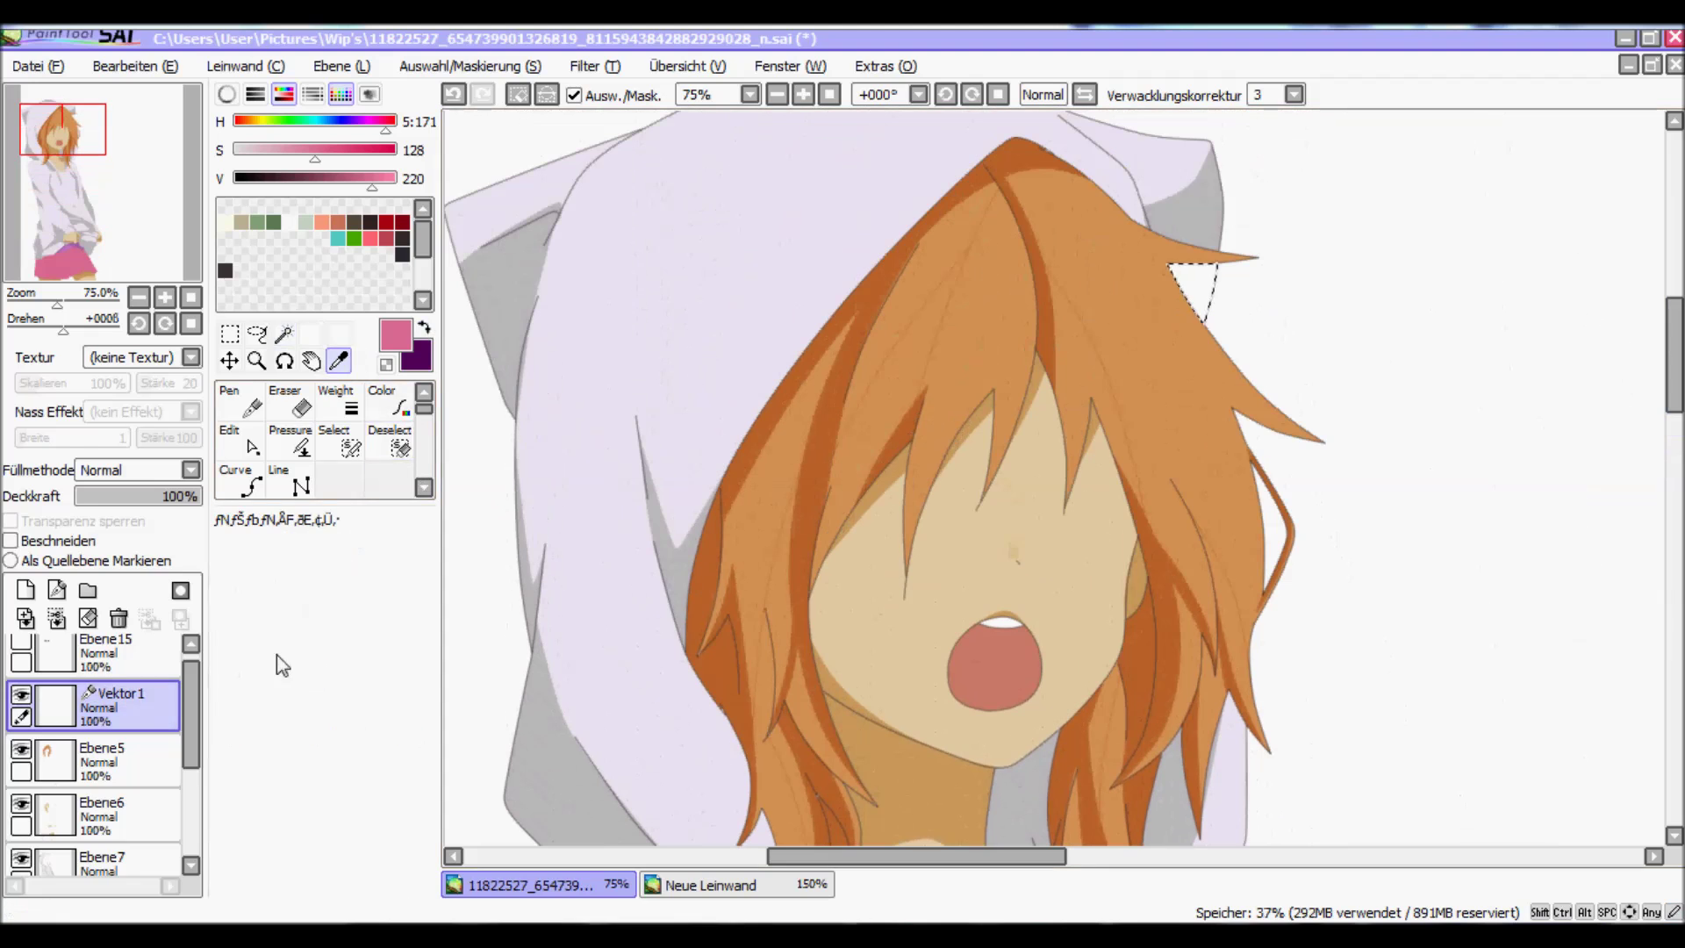
pyautogui.hotkey('ctrl', 'z')
pyautogui.scroll(-10, 1665, 362)
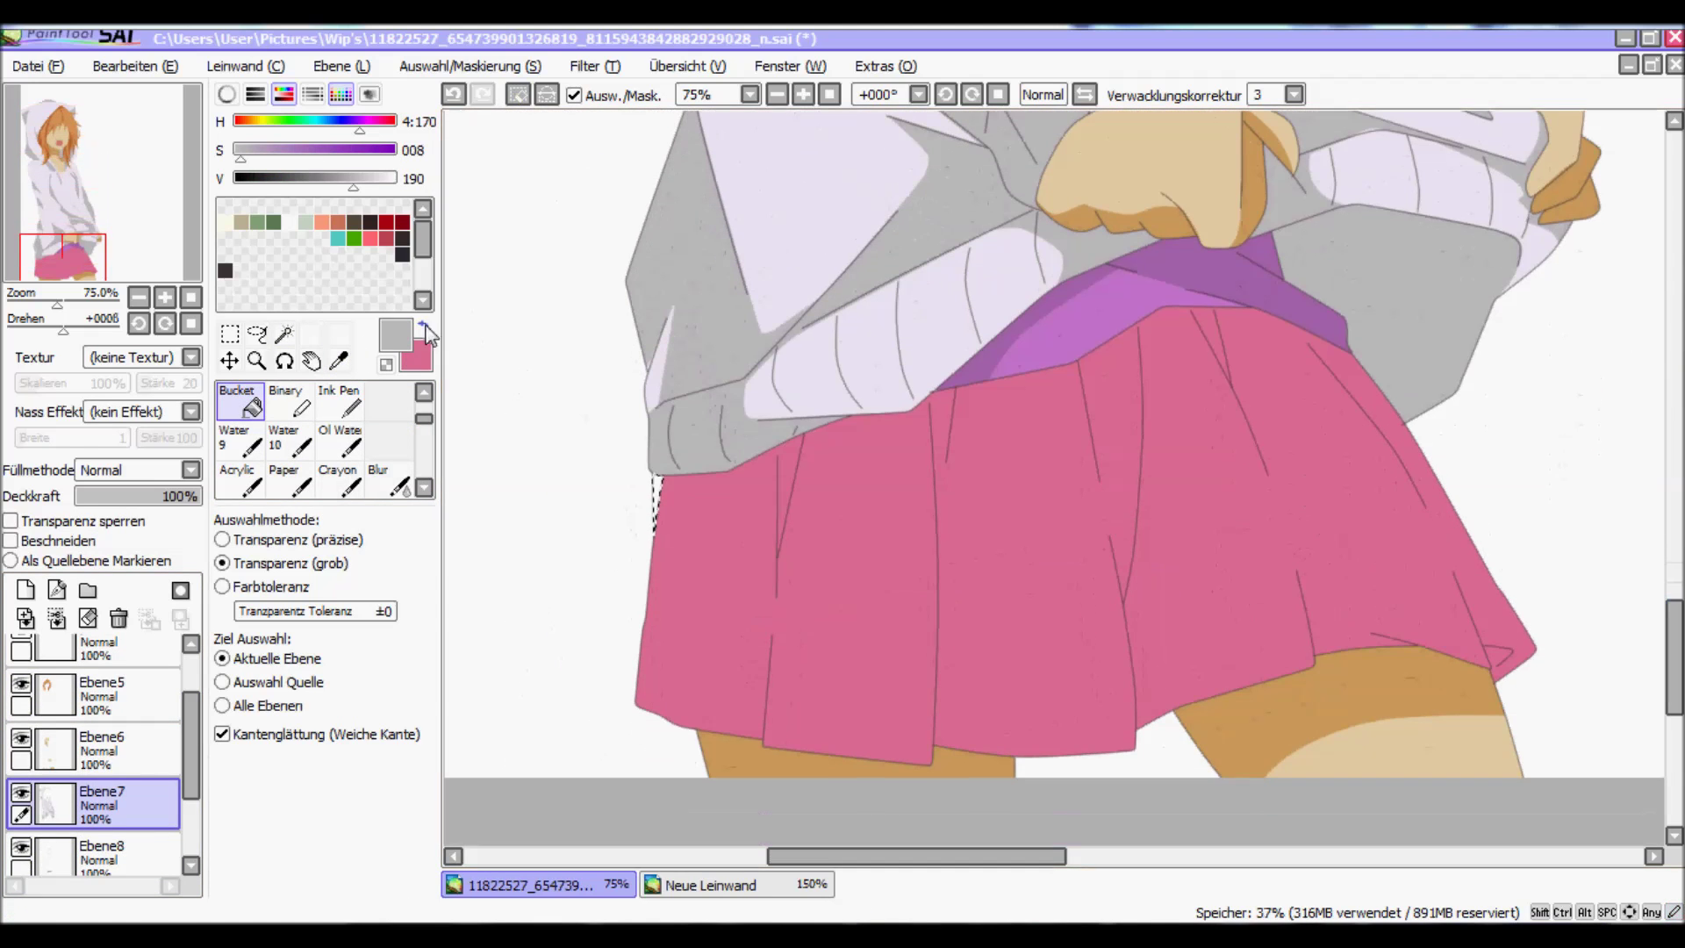
pyautogui.hotkey('ctrl', 'y')
# Step: Darken the skirt's pink to value 190 and outline the pleat shadows with 2 px curves on a new vector layer
pyautogui.press('x')
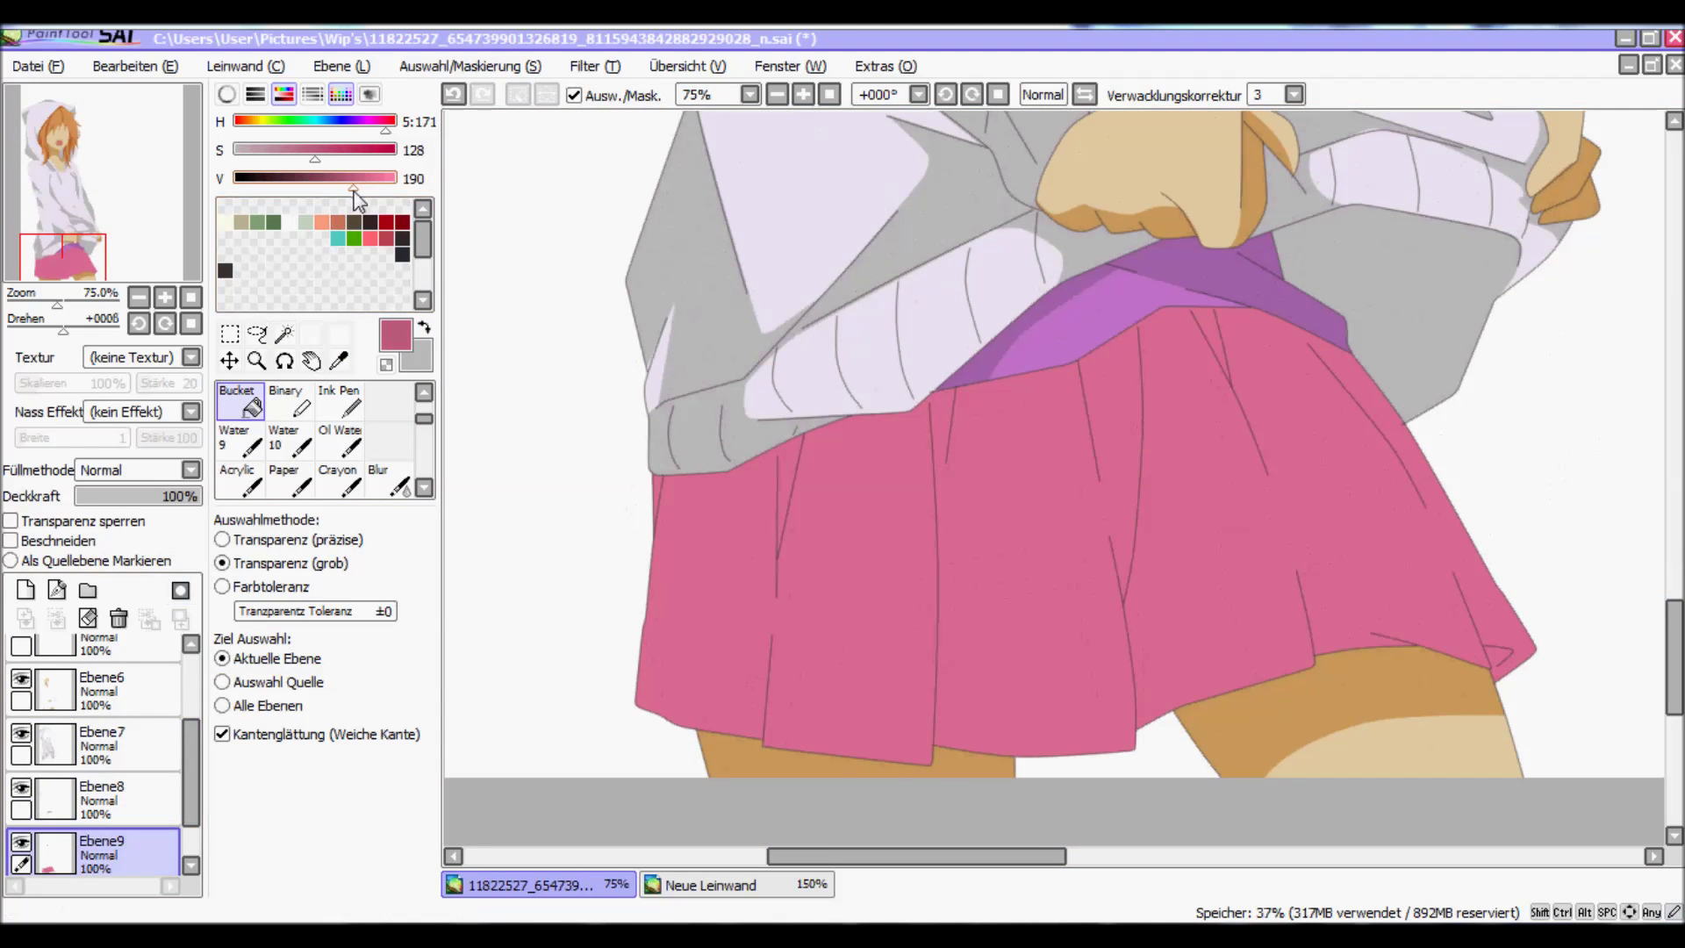
pyautogui.hotkey('ctrl', 'y')
pyautogui.hotkey('ctrl', 'y')
pyautogui.hotkey('ctrl', 'y')
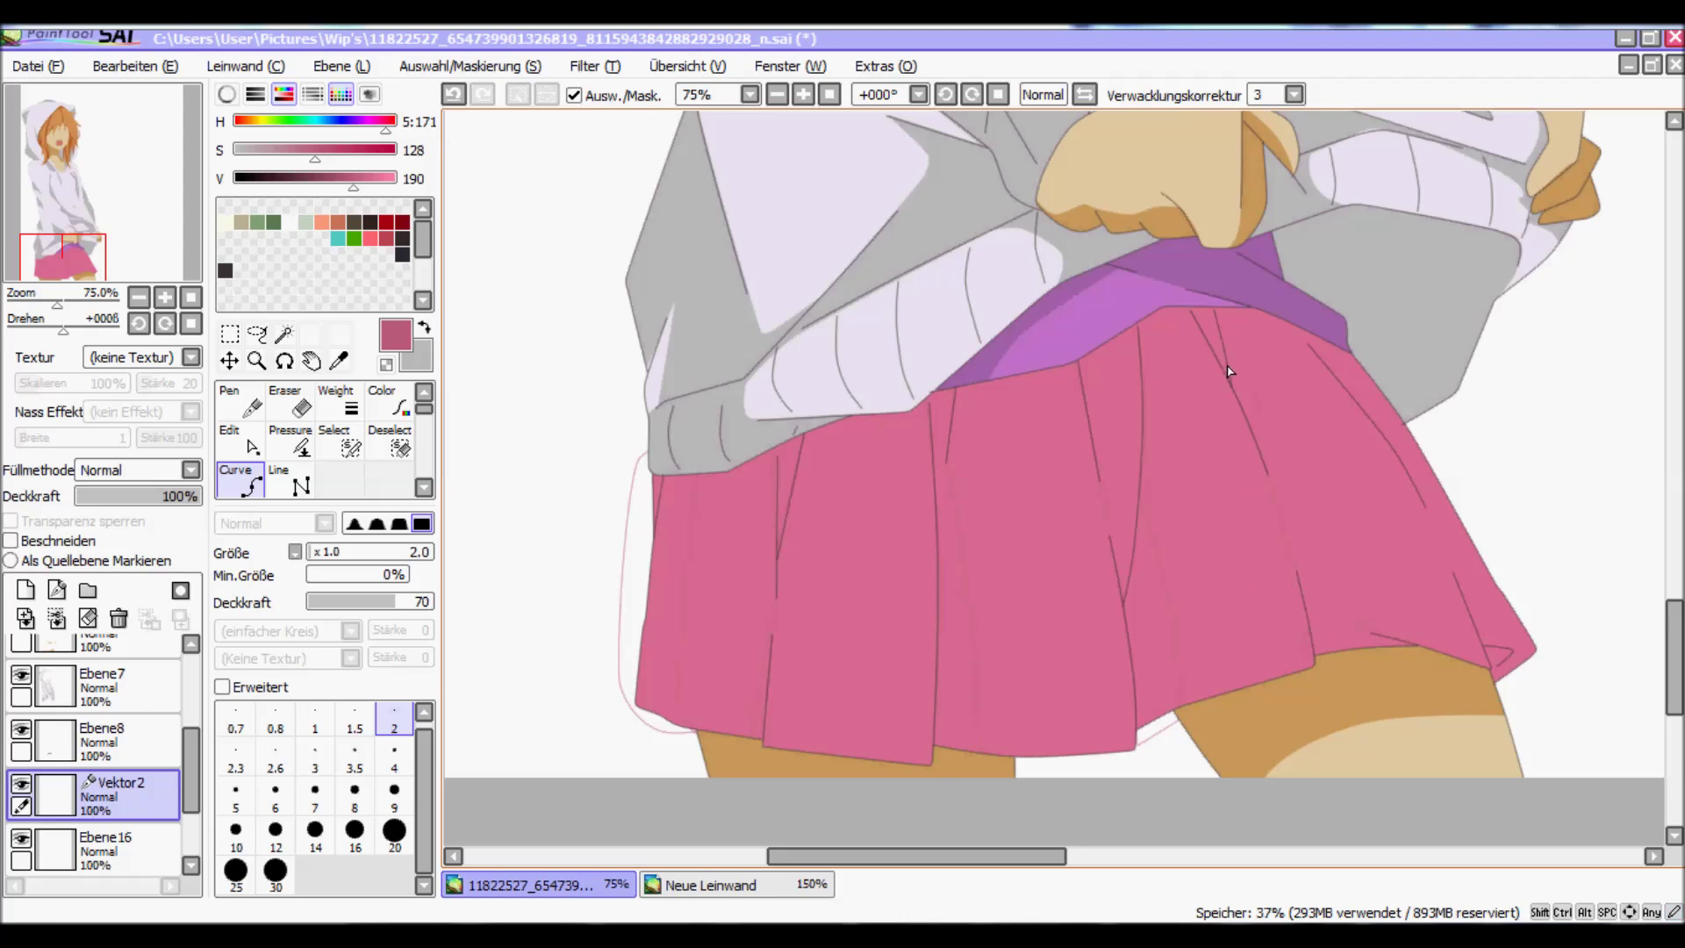
# Step: Select the pleat shadows with the Magic Wand, fill them dark pink on Ebene16 and clip that layer to the skirt
pyautogui.click(283, 335)
pyautogui.click(876, 556)
pyautogui.scroll(-1, 96, 790)
pyautogui.click(106, 776)
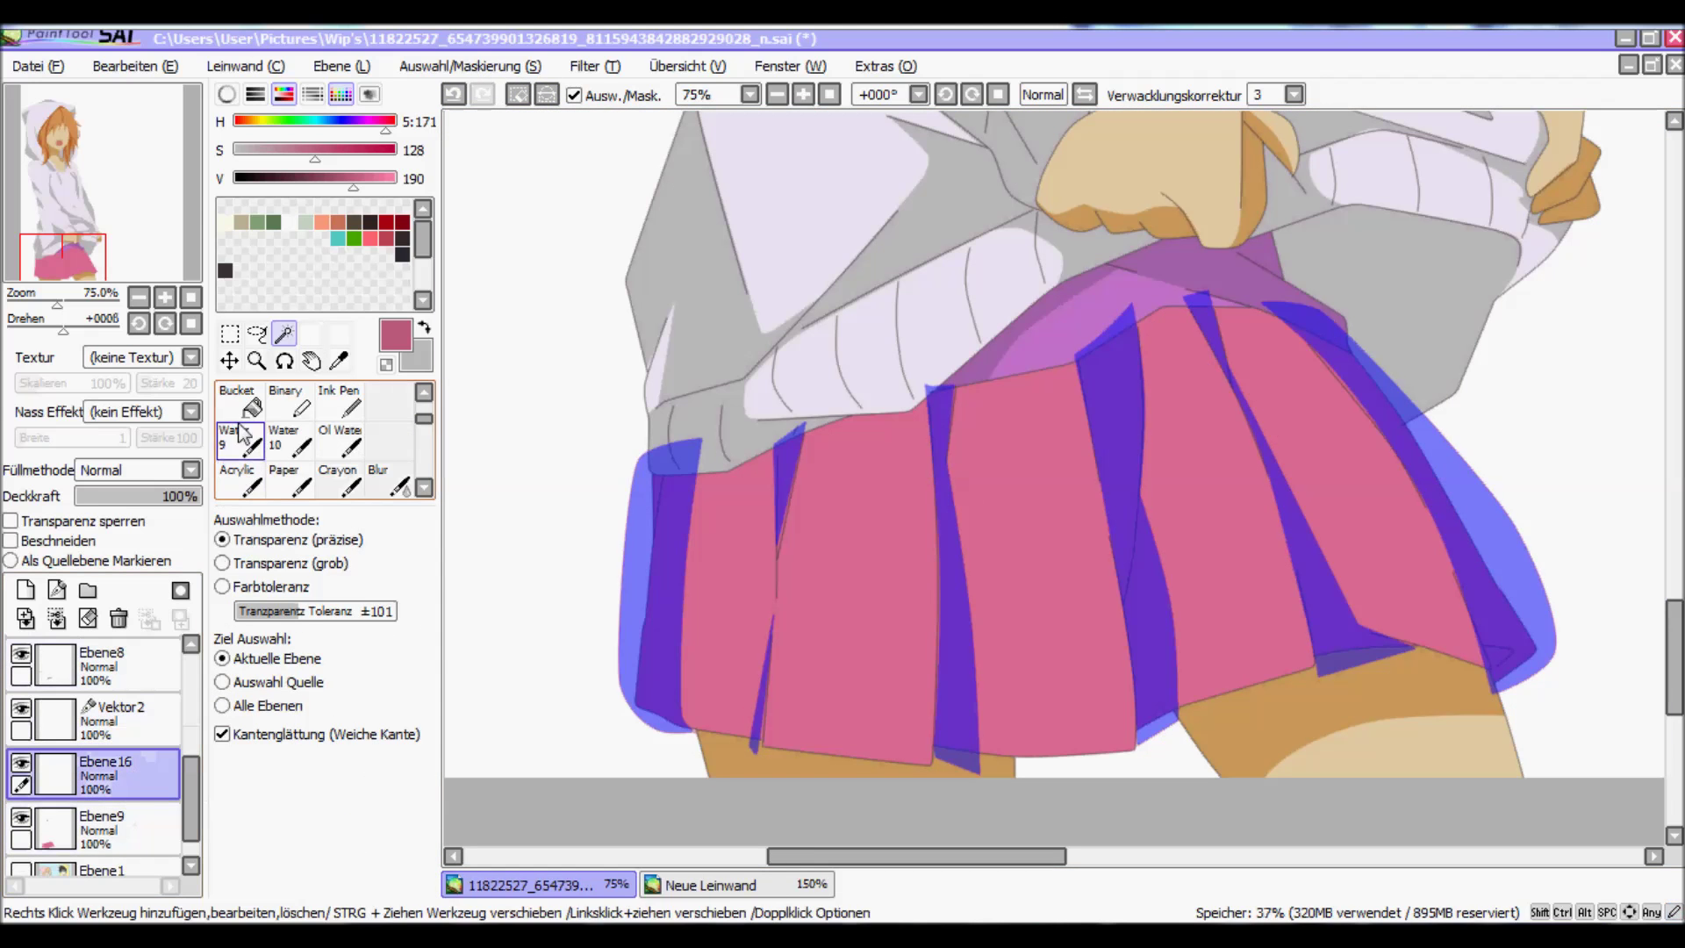
pyautogui.click(757, 720)
pyautogui.hotkey('ctrl', 'd')
# Step: Shade the skirt's upper edge with 30 px curves at 100 opacity on Vektor2 and clip them to the skirt
pyautogui.click(114, 720)
pyautogui.click(777, 95)
pyautogui.click(803, 95)
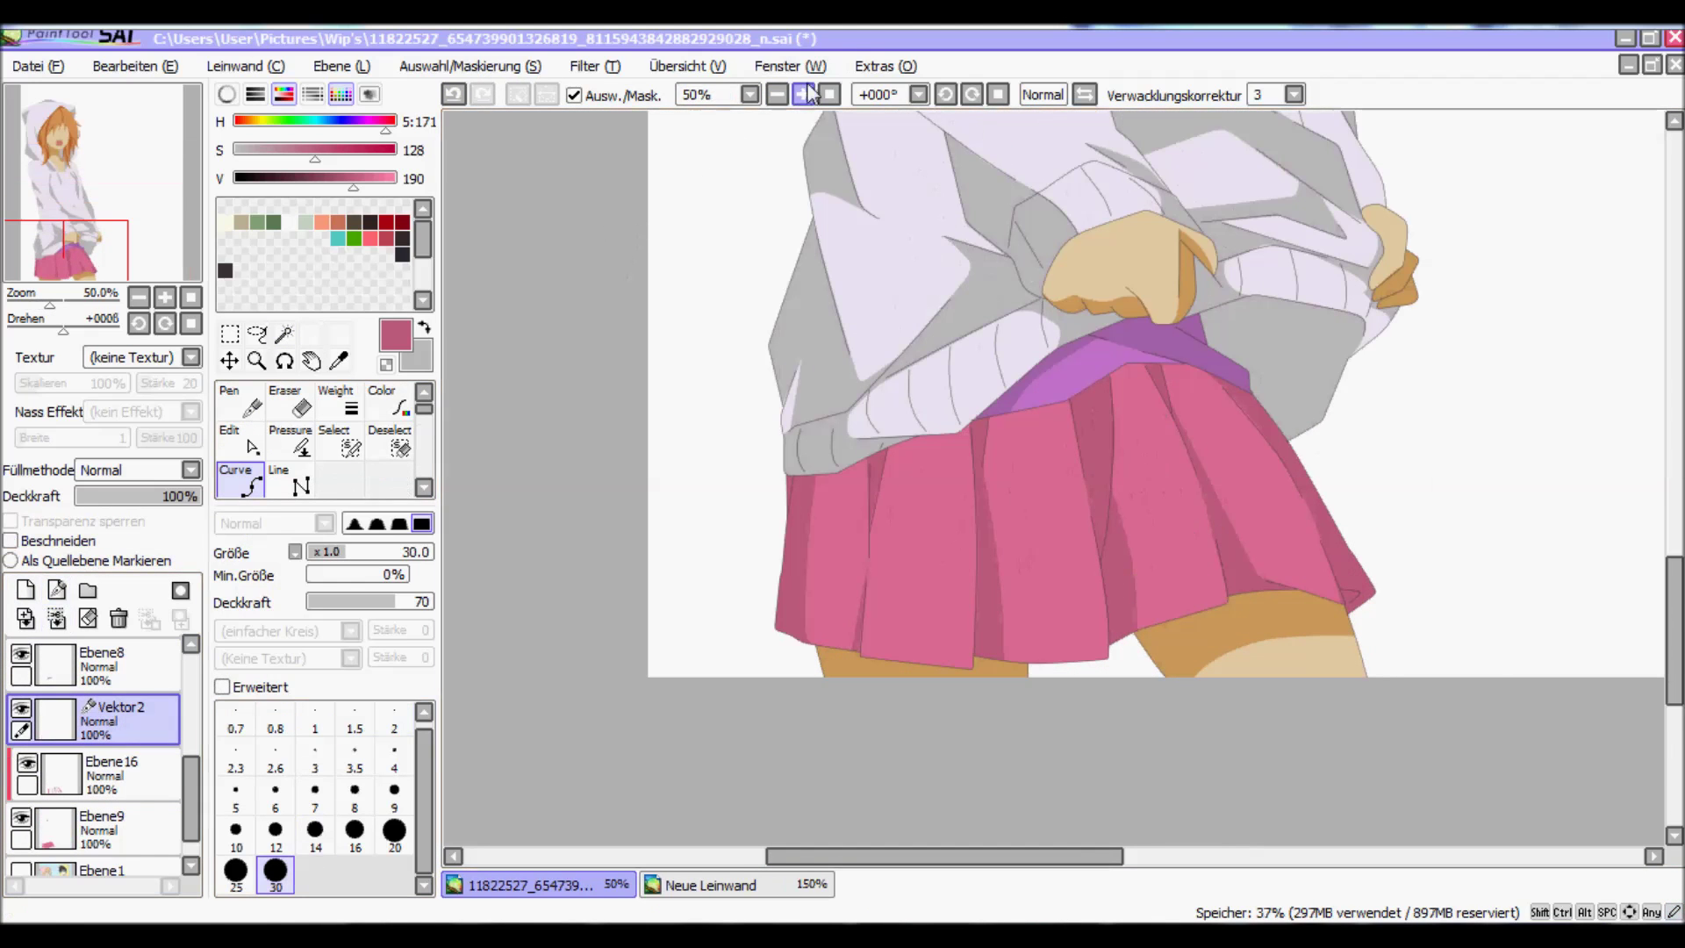
pyautogui.click(804, 95)
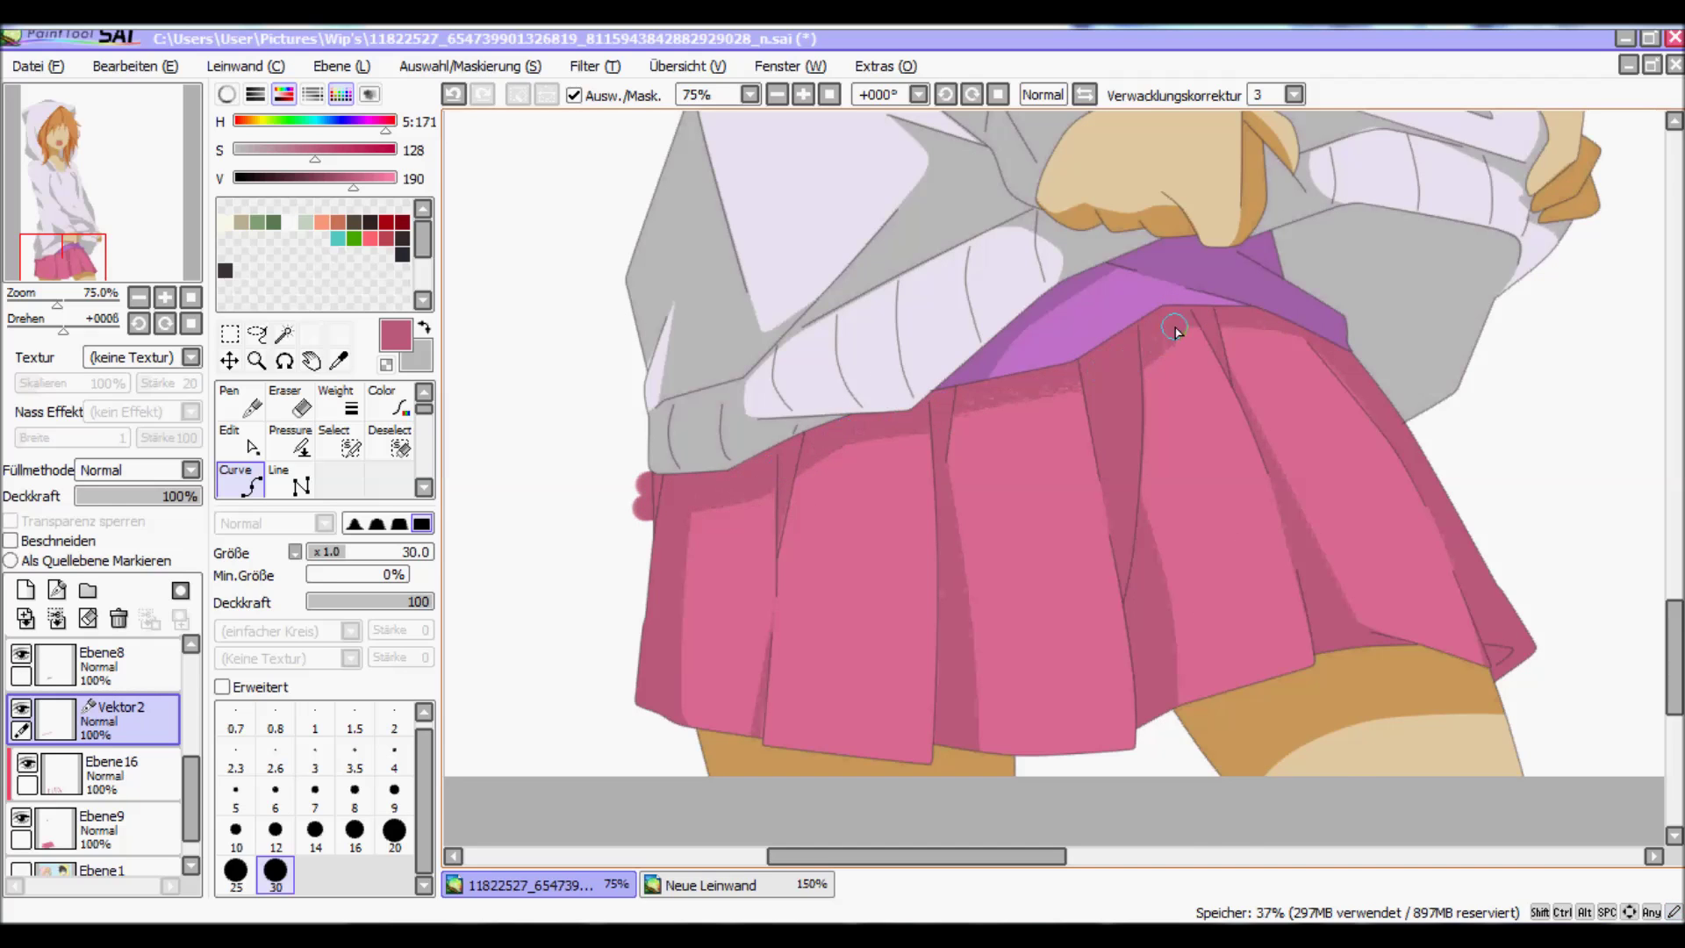
pyautogui.click(777, 95)
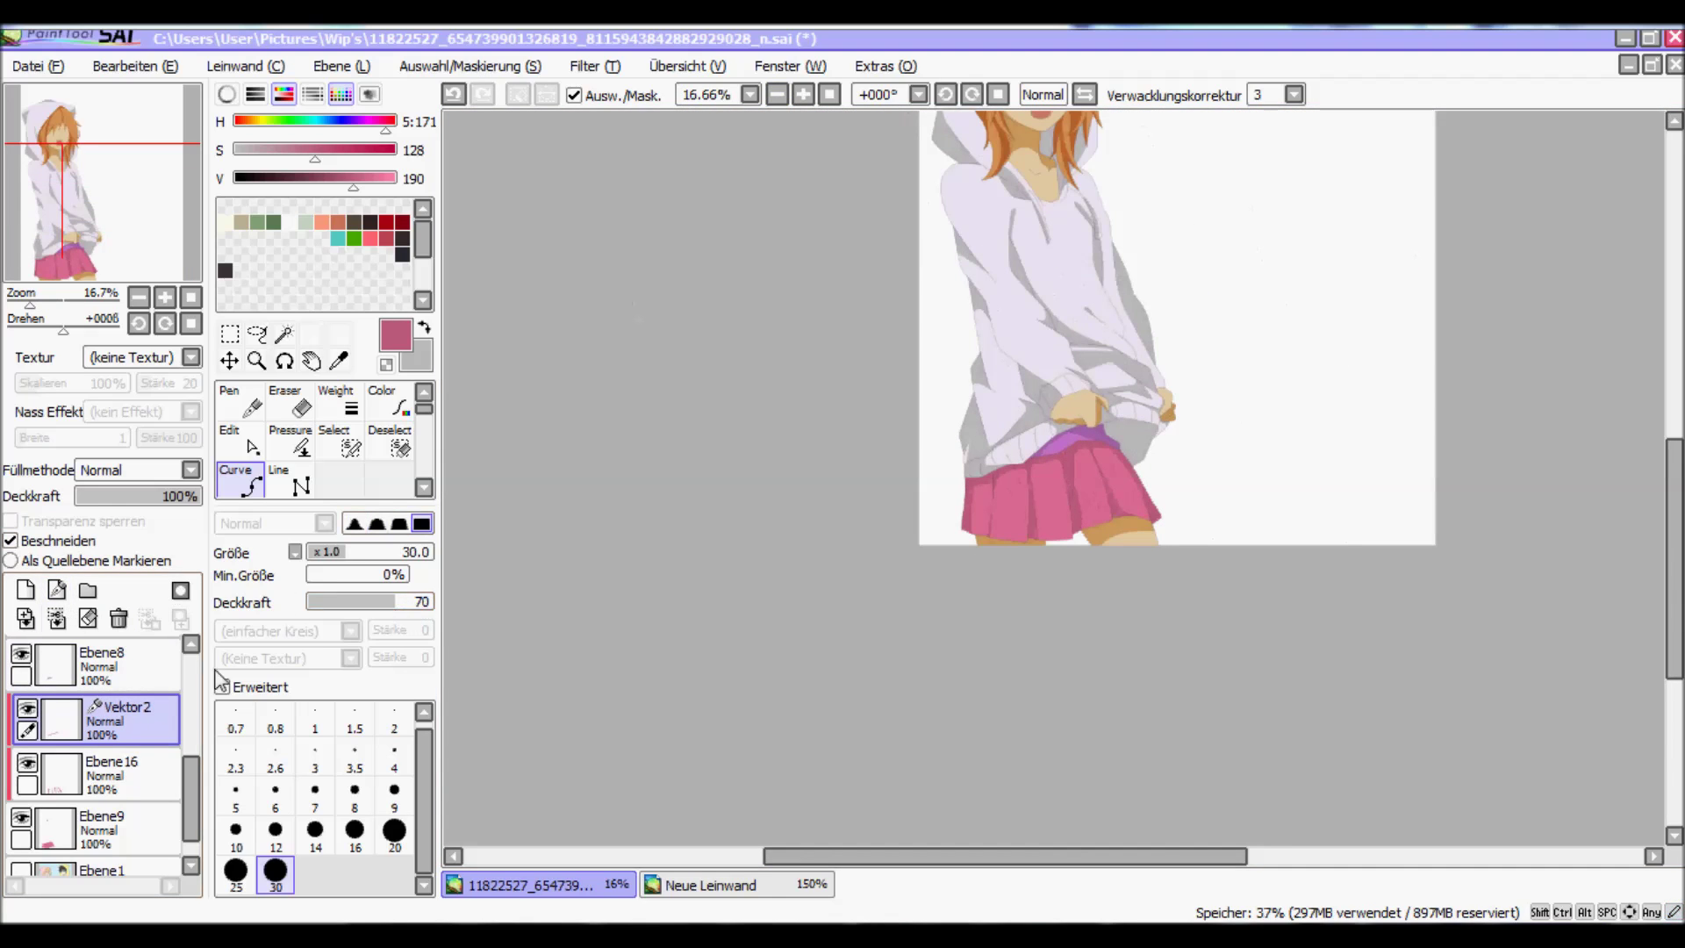
pyautogui.click(119, 619)
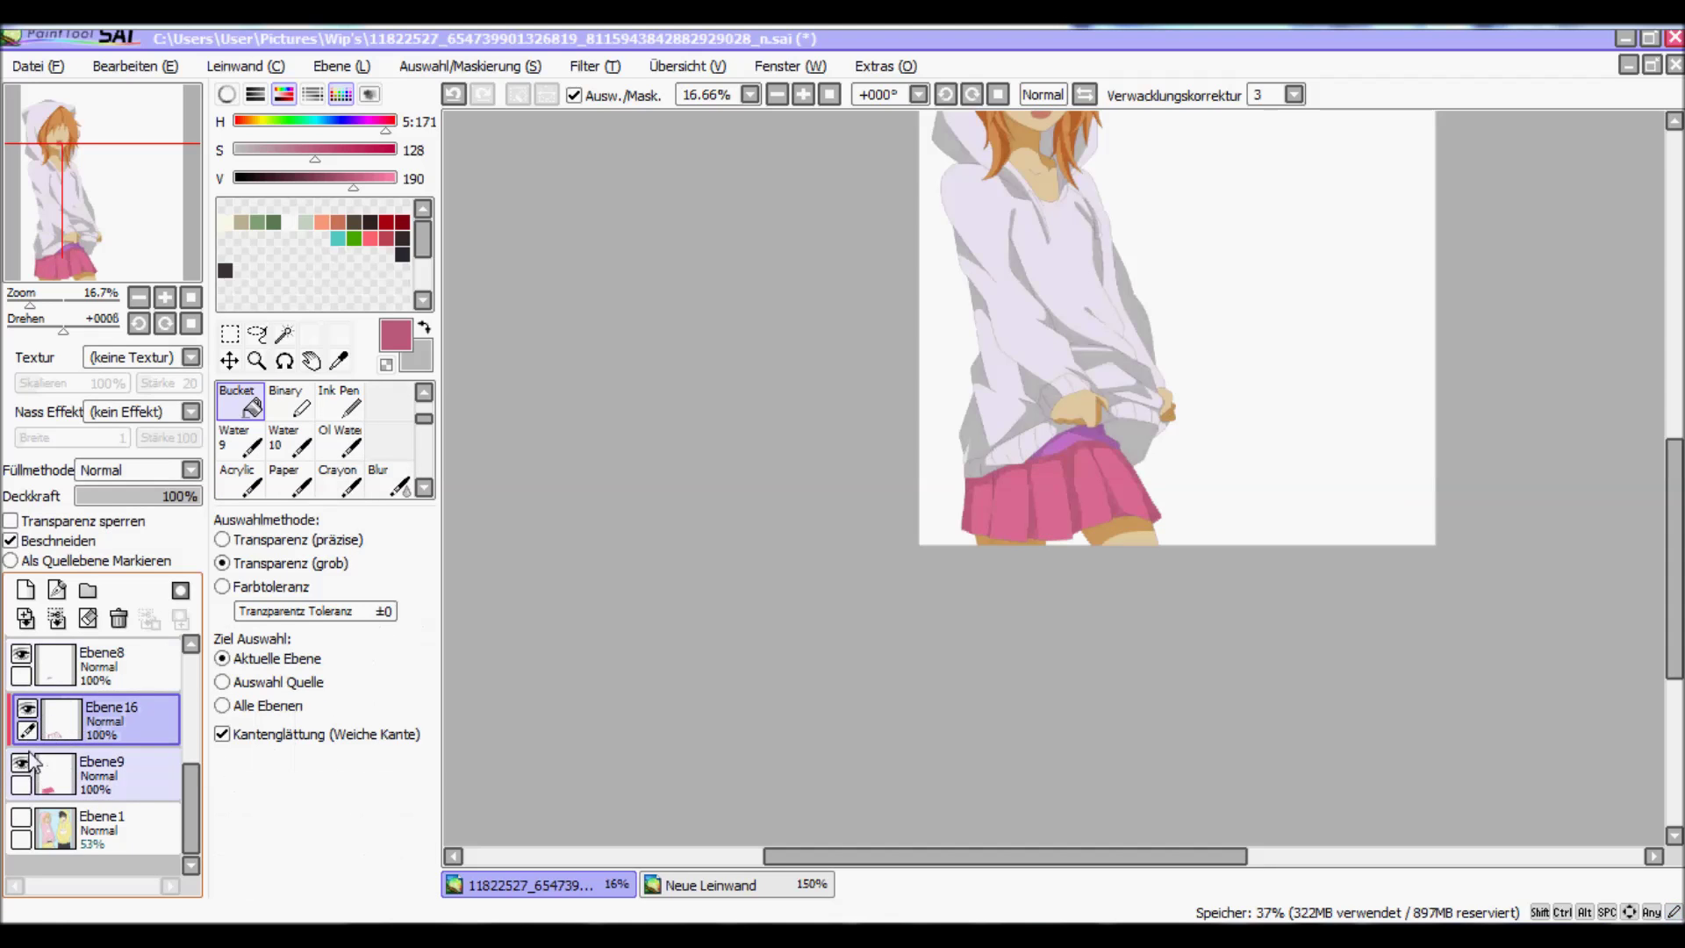
# Step: Darken the mouth's red to value 170, outline the tongue with a 2 px curve and fill the area above it
pyautogui.scroll(5, 895, 188)
pyautogui.scroll(2, 961, 397)
pyautogui.keyDown('alt'); pyautogui.click(961, 397); pyautogui.keyUp('alt')
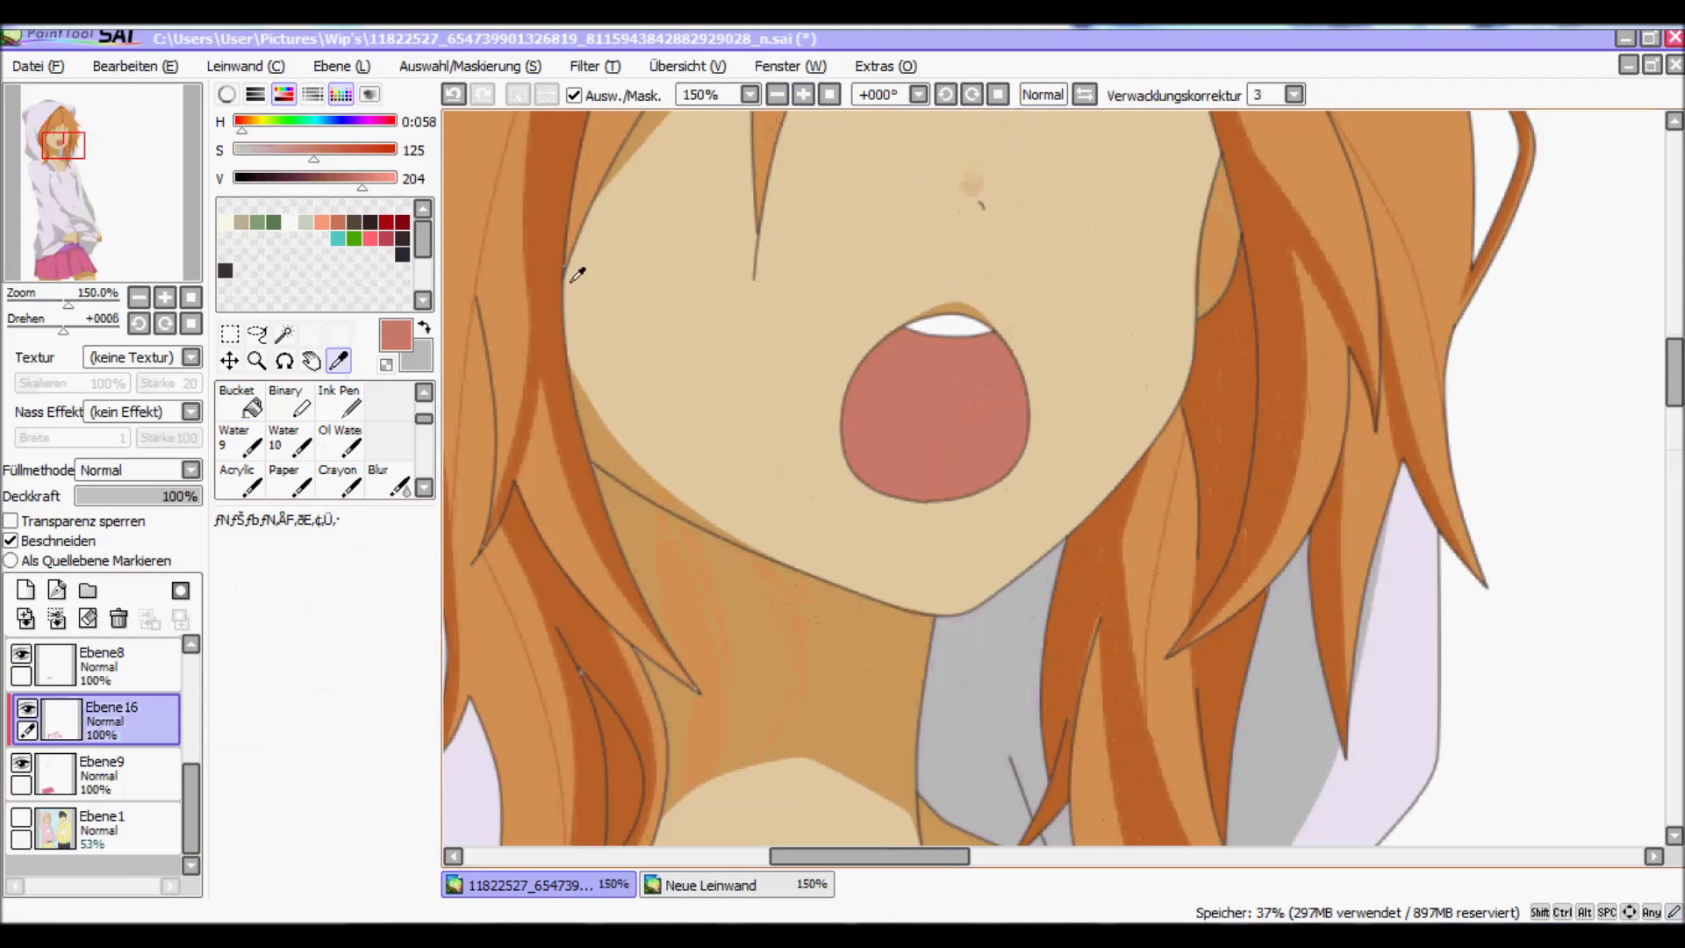
pyautogui.click(56, 590)
pyautogui.press('ctrl')
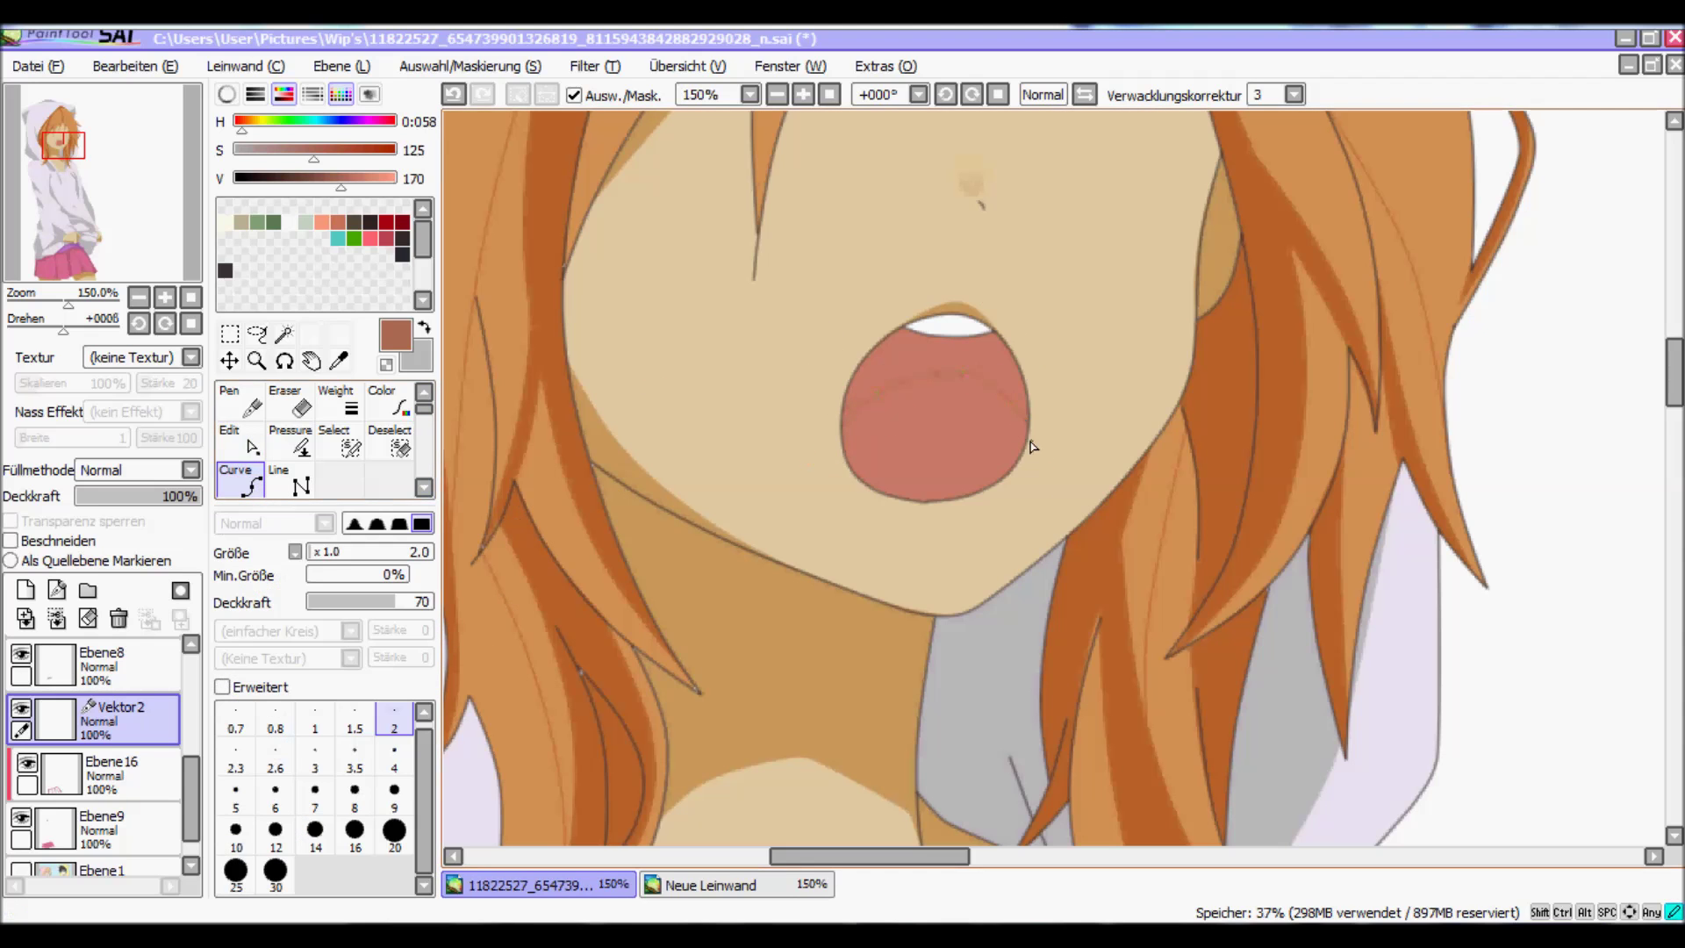
pyautogui.click(935, 369)
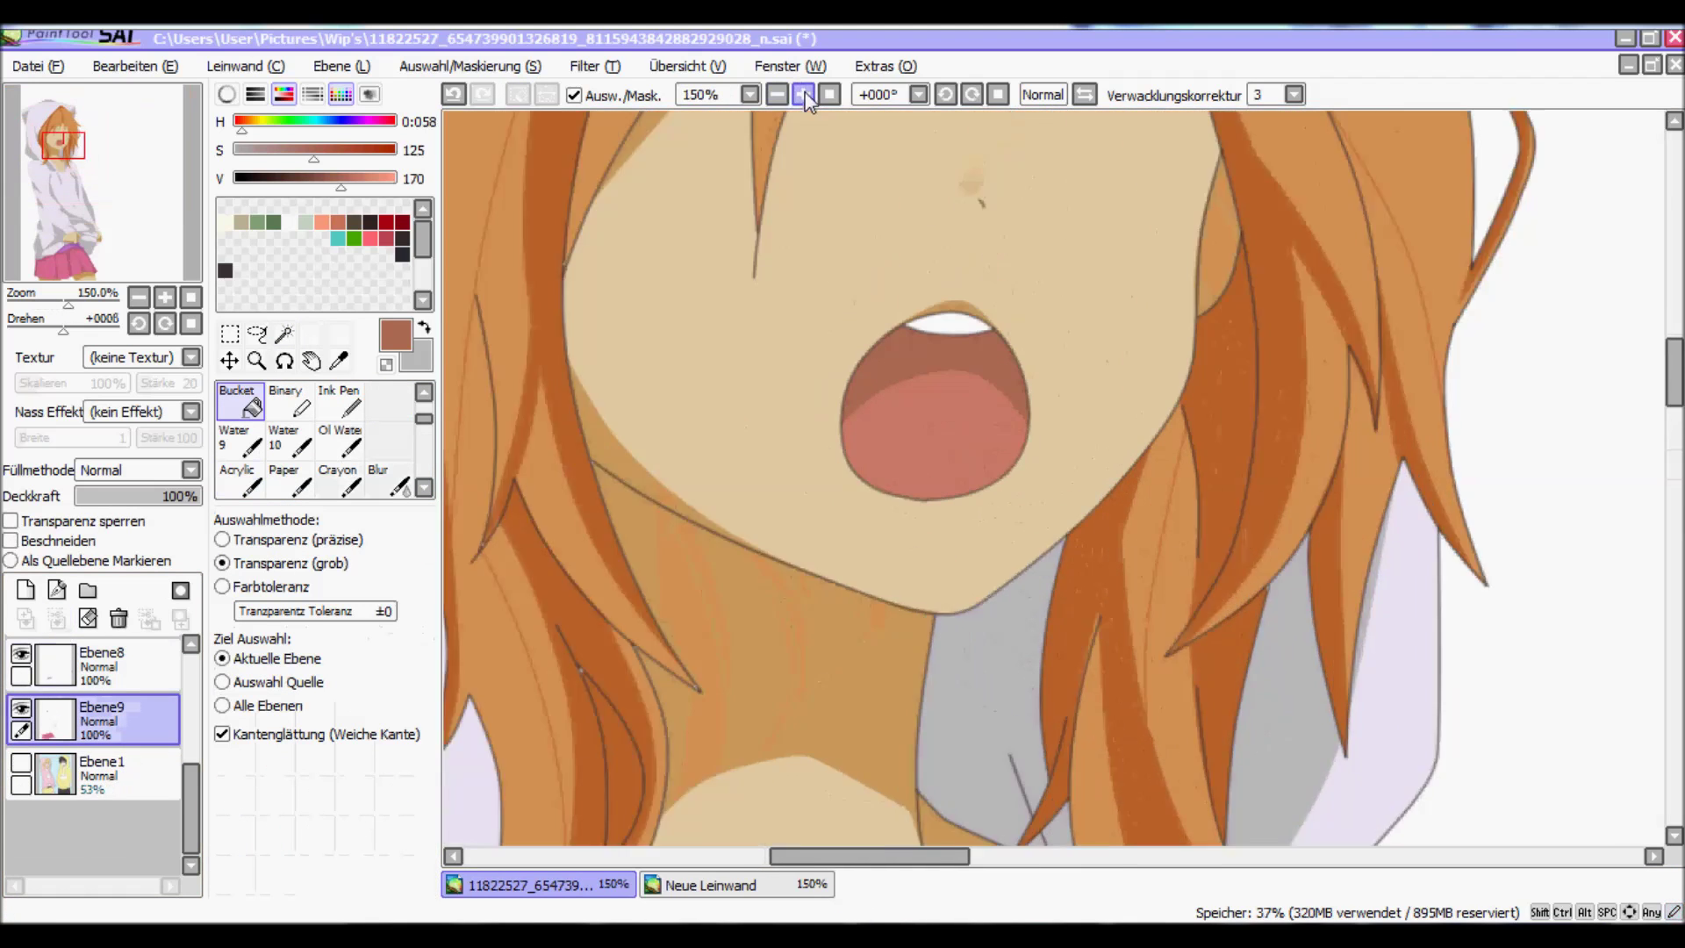
# Step: Shade the corner of the teeth with a 20 px grey pen stroke on a vector layer clipped to Ebene6
pyautogui.click(803, 94)
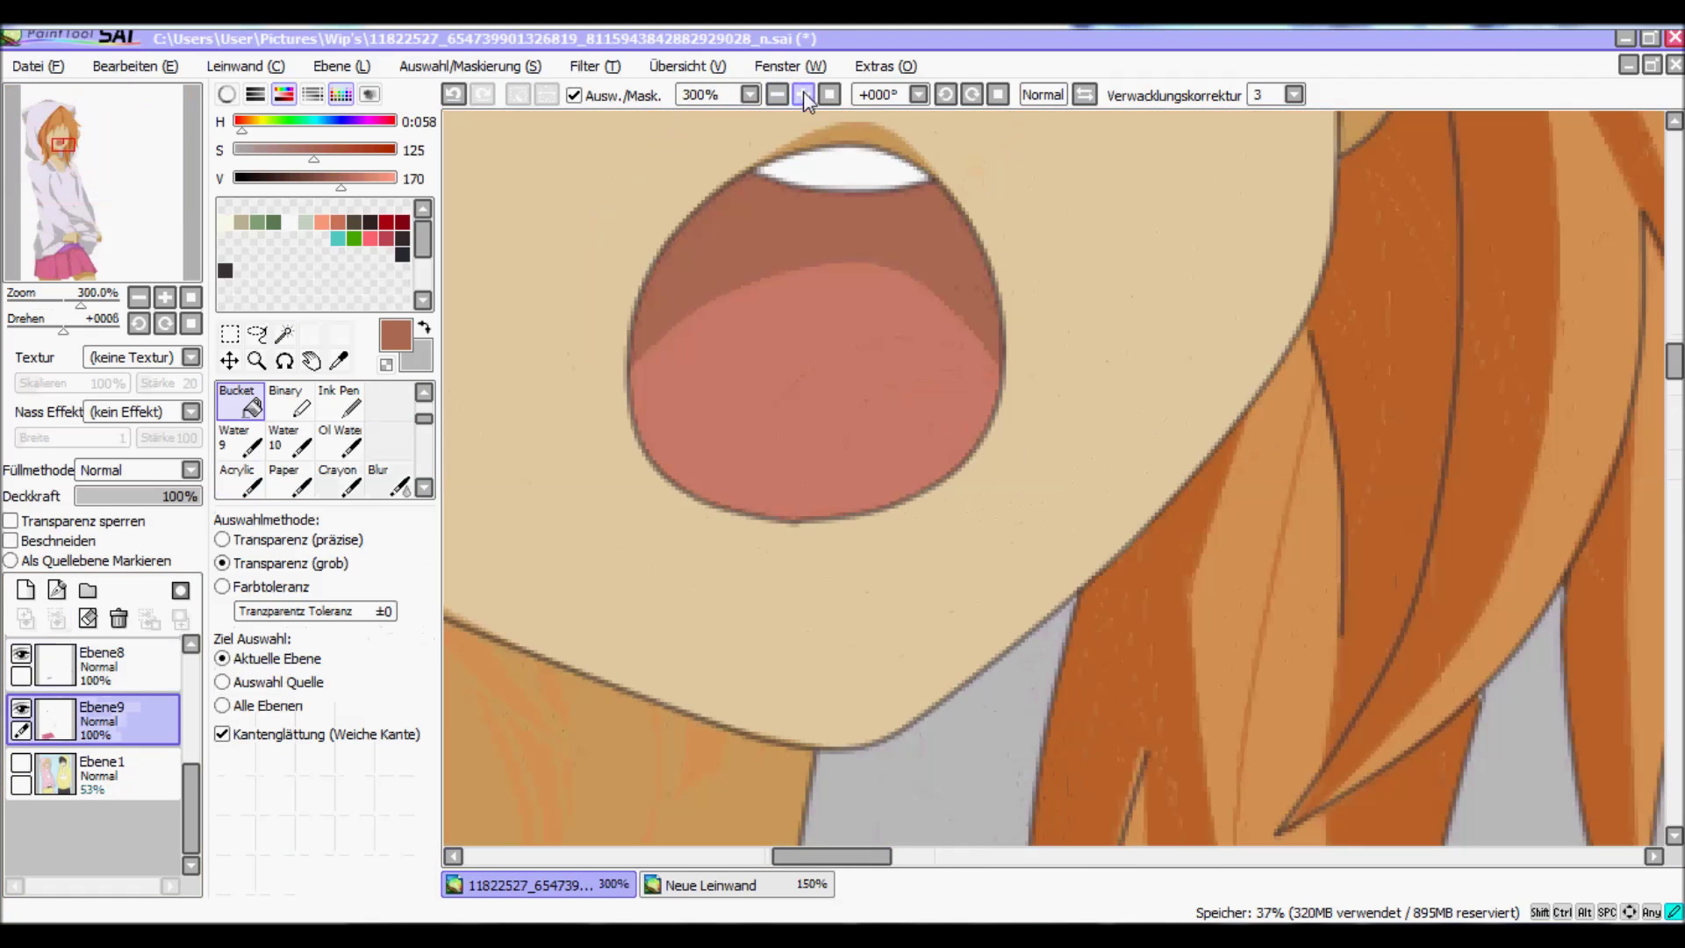
pyautogui.moveTo(191, 794); pyautogui.dragTo(197, 746)
pyautogui.hotkey('ctrl', 'z')
pyautogui.hotkey('ctrl', 'z')
pyautogui.hotkey('ctrl', 'z')
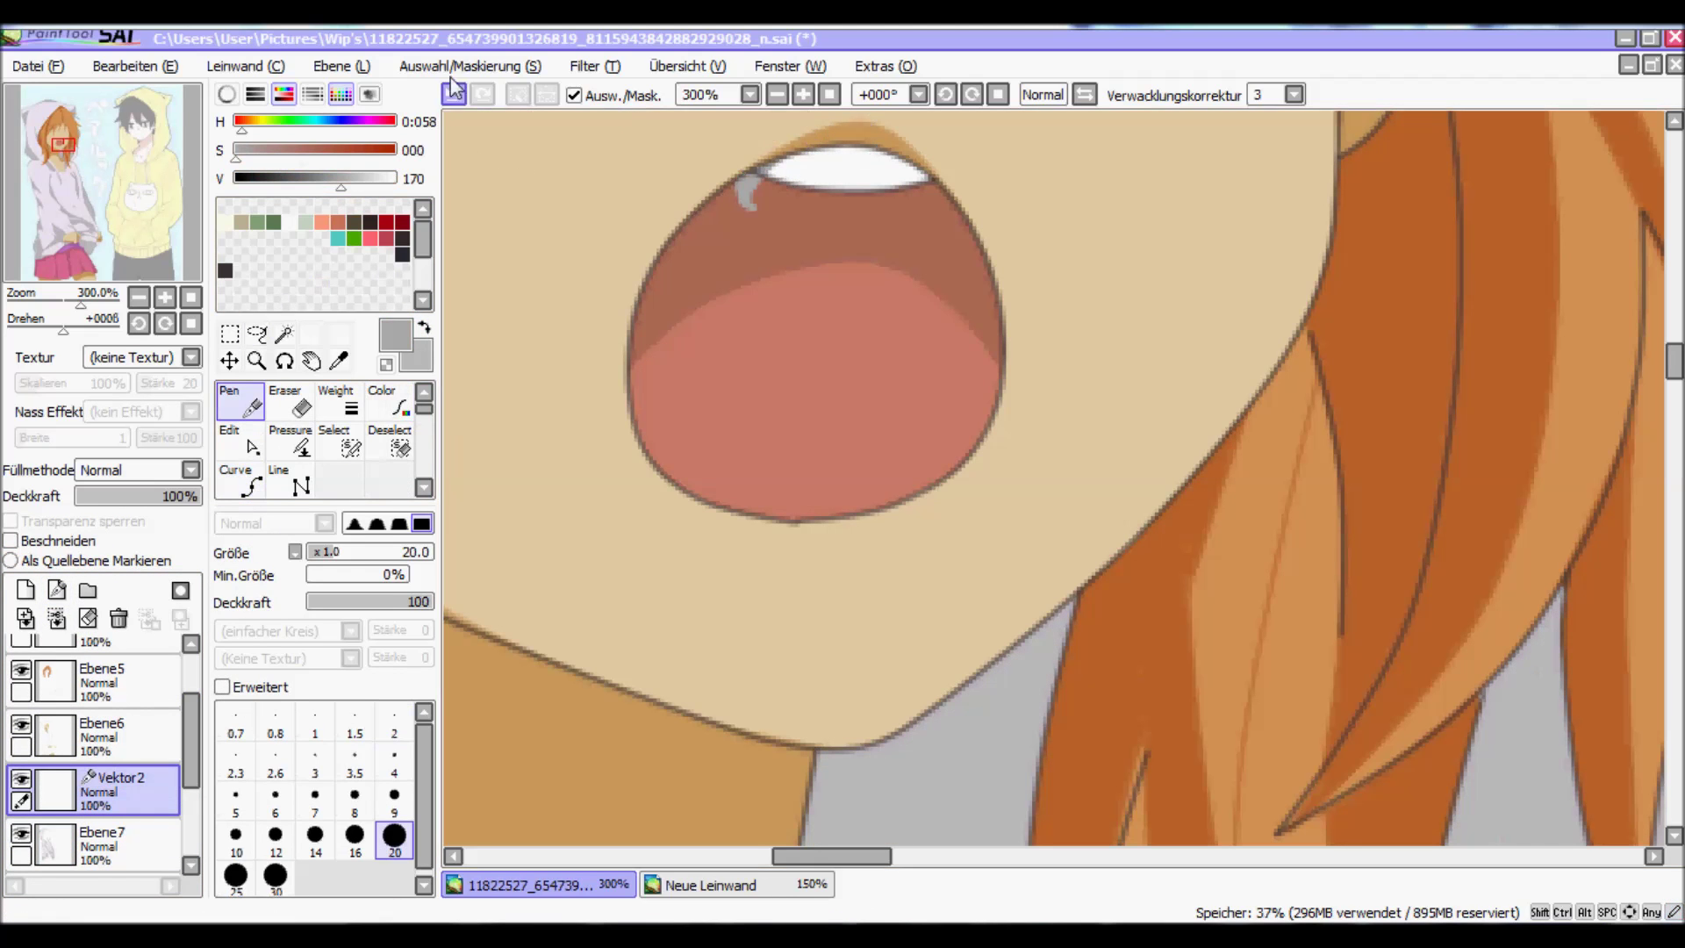
pyautogui.hotkey('ctrl', 'z')
pyautogui.hotkey('ctrl', 'z')
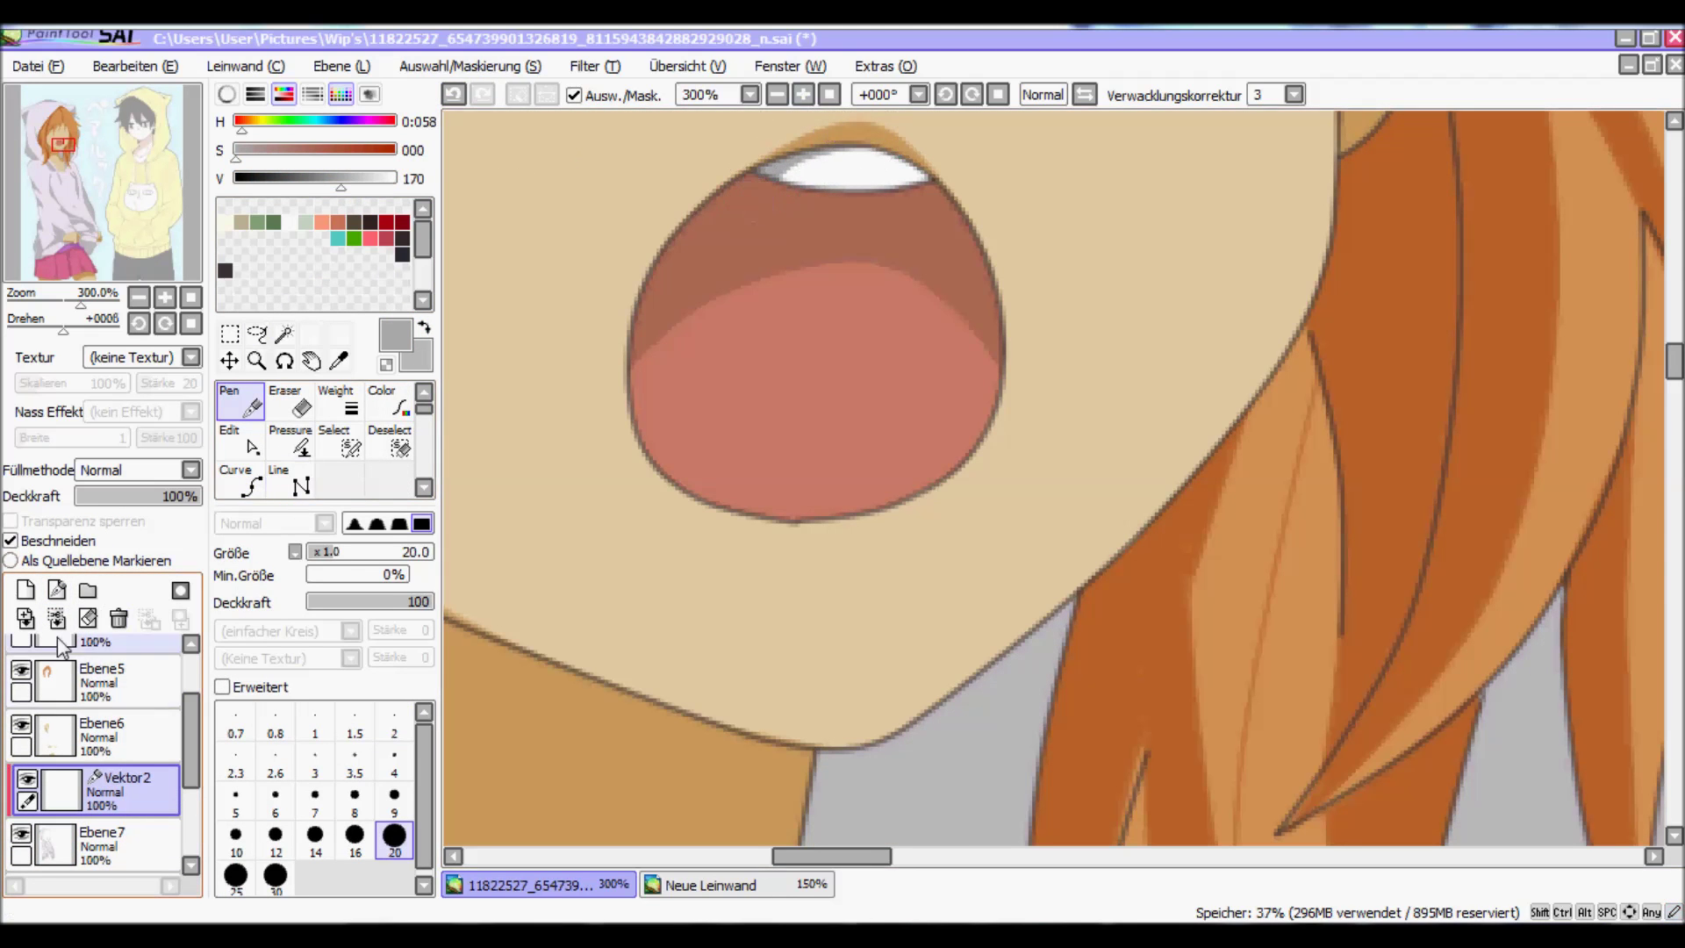
# Step: Show the girl's eyes and hide the reference layer Ebene1
pyautogui.click(777, 94)
pyautogui.hotkey('ctrl', 'z')
pyautogui.click(776, 94)
pyautogui.hotkey('ctrl', 'z')
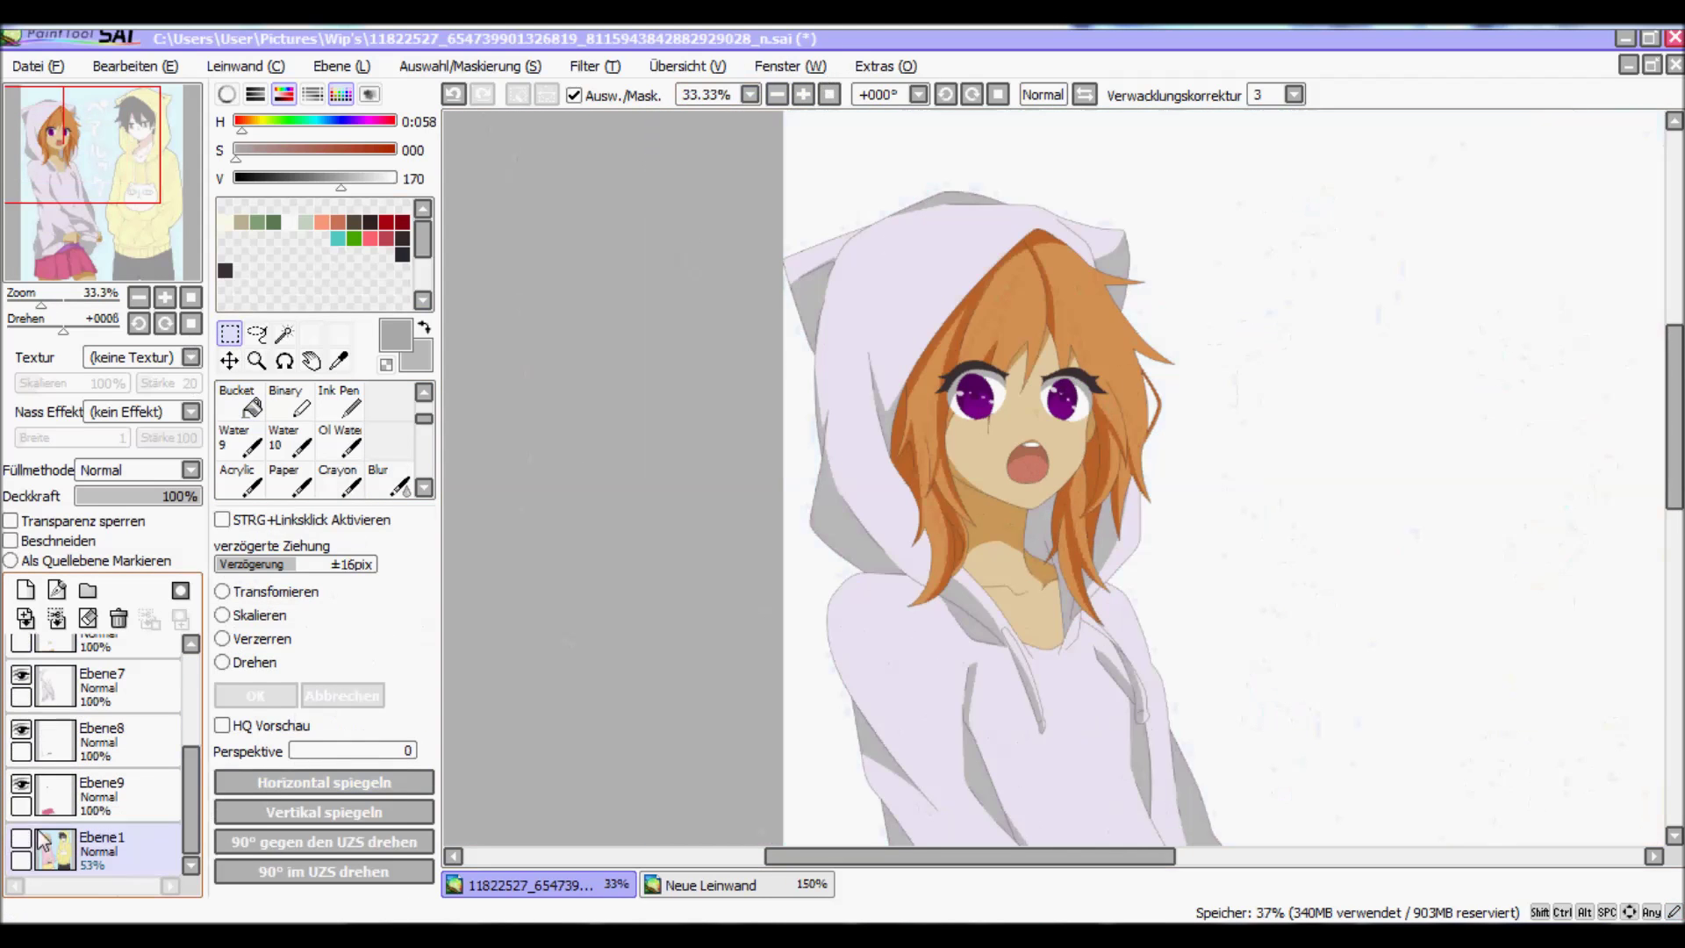
pyautogui.click(777, 94)
# Step: Copy the hair onto a new layer above Ebene15, clip it to the eye lines and set its opacity to 75%
pyautogui.hotkey('ctrl', 'a')
pyautogui.hotkey('ctrl', 'z')
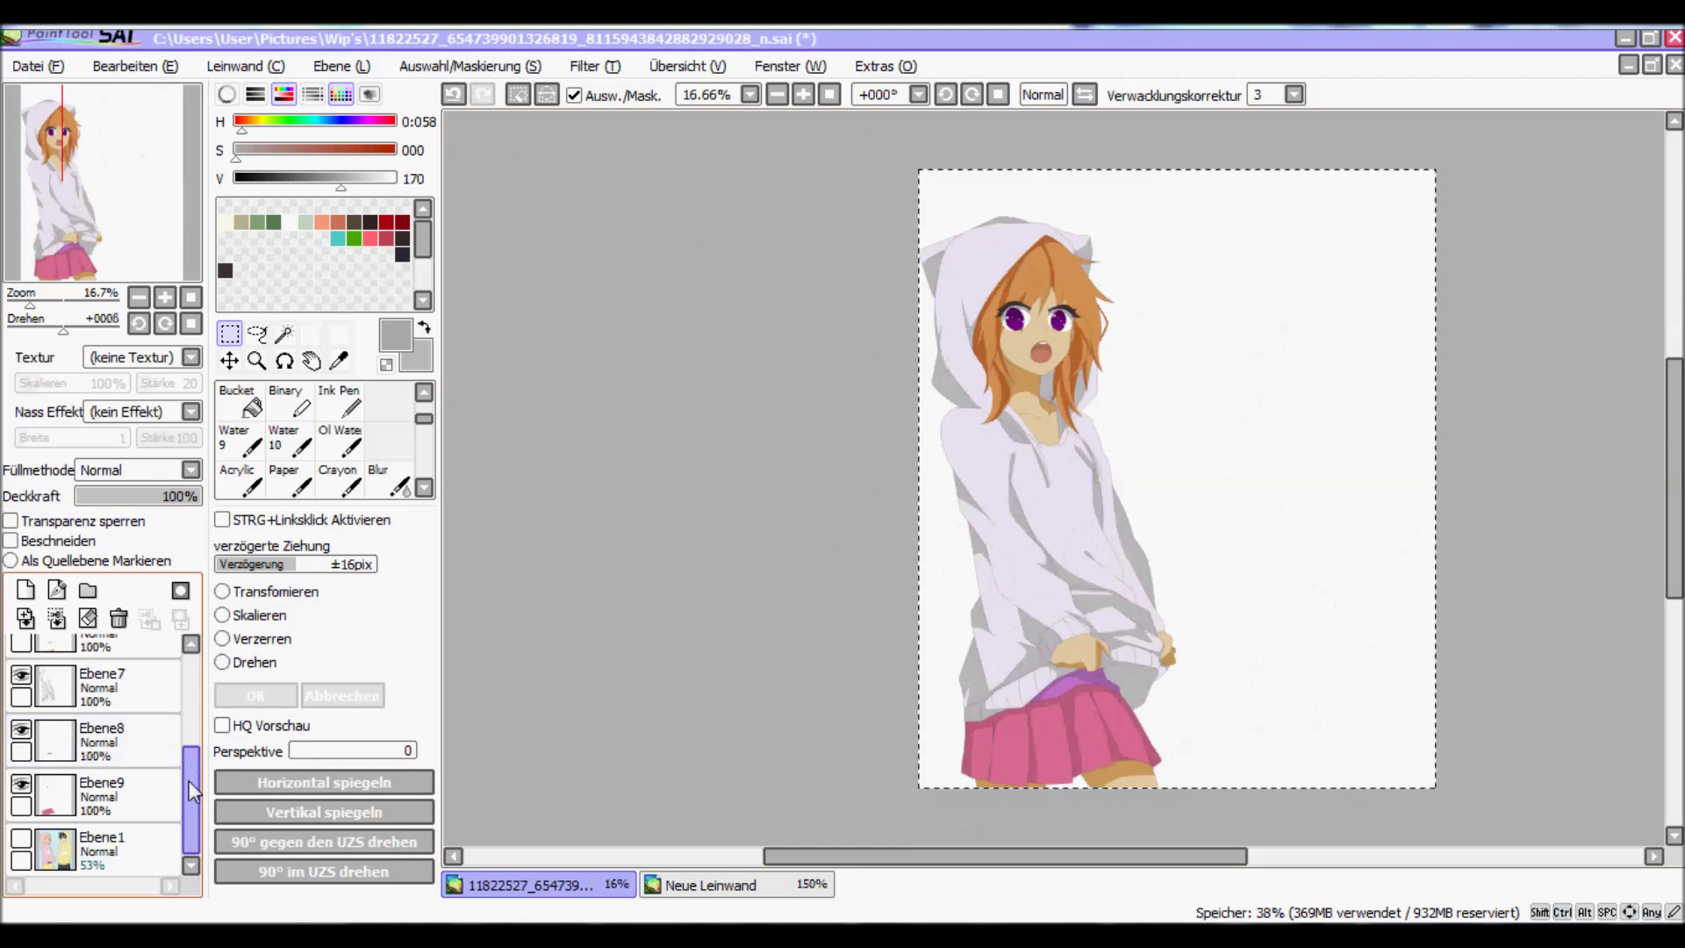
pyautogui.hotkey('ctrl', 'z')
pyautogui.hotkey('ctrl', 'z')
pyautogui.hotkey('ctrl', 'z')
pyautogui.hotkey('ctrl', 'z')
pyautogui.scroll(5, 1053, 474)
pyautogui.scroll(5, 1510, 356)
pyautogui.scroll(-4, 1509, 356)
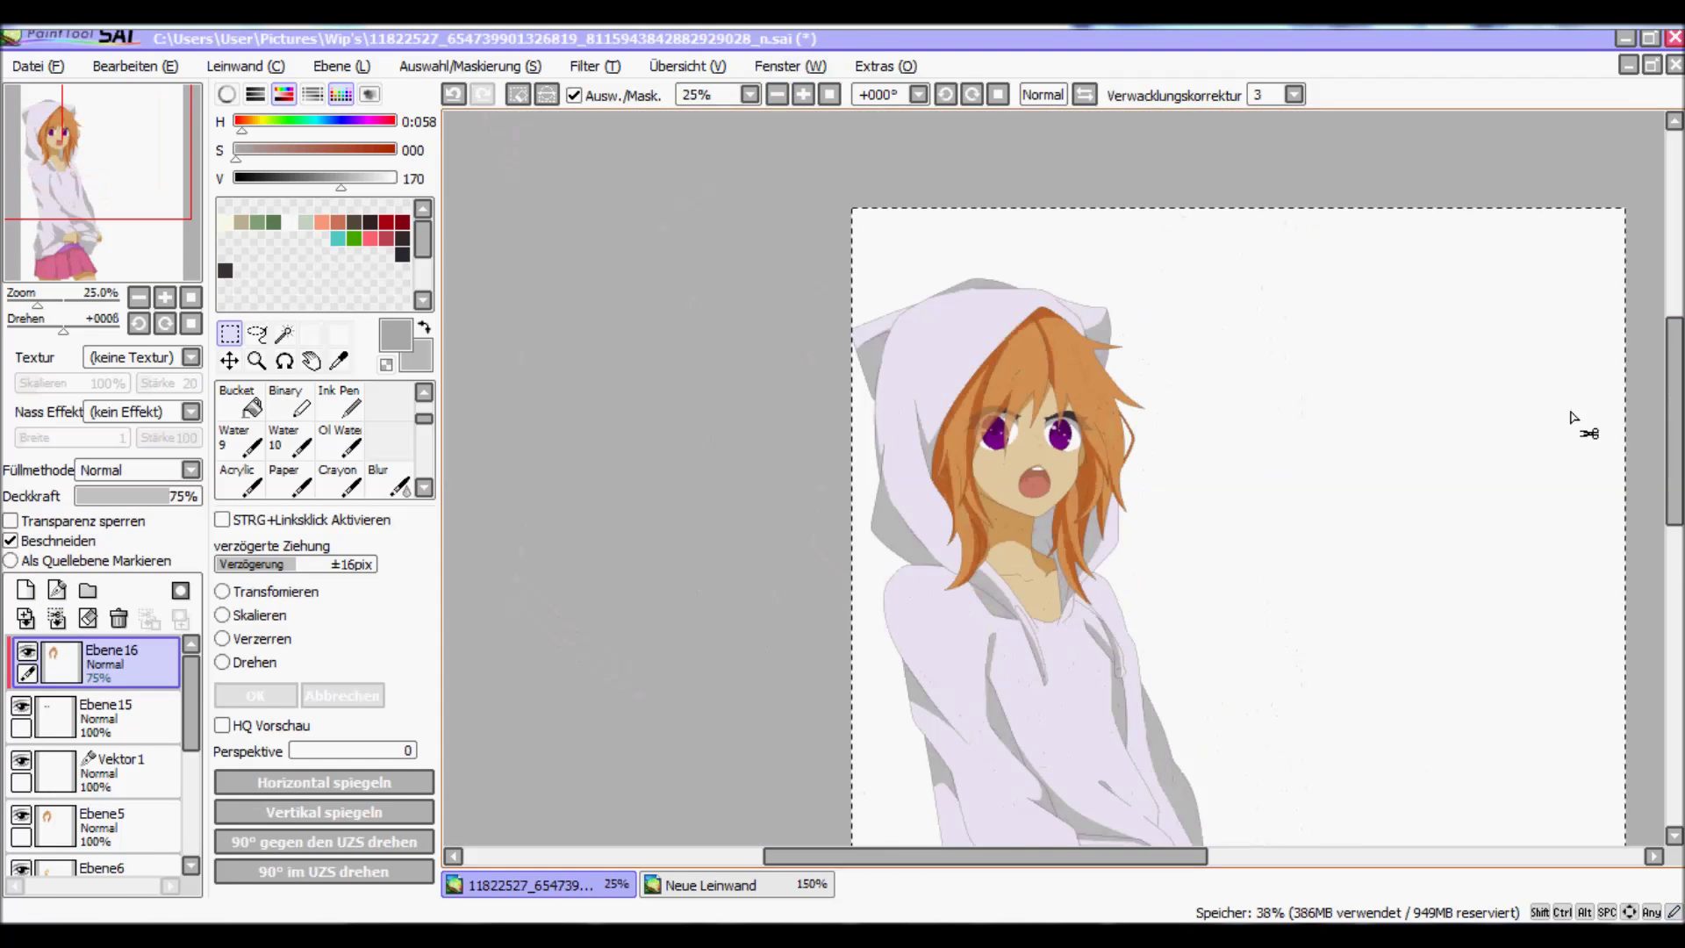
pyautogui.scroll(4, 1009, 368)
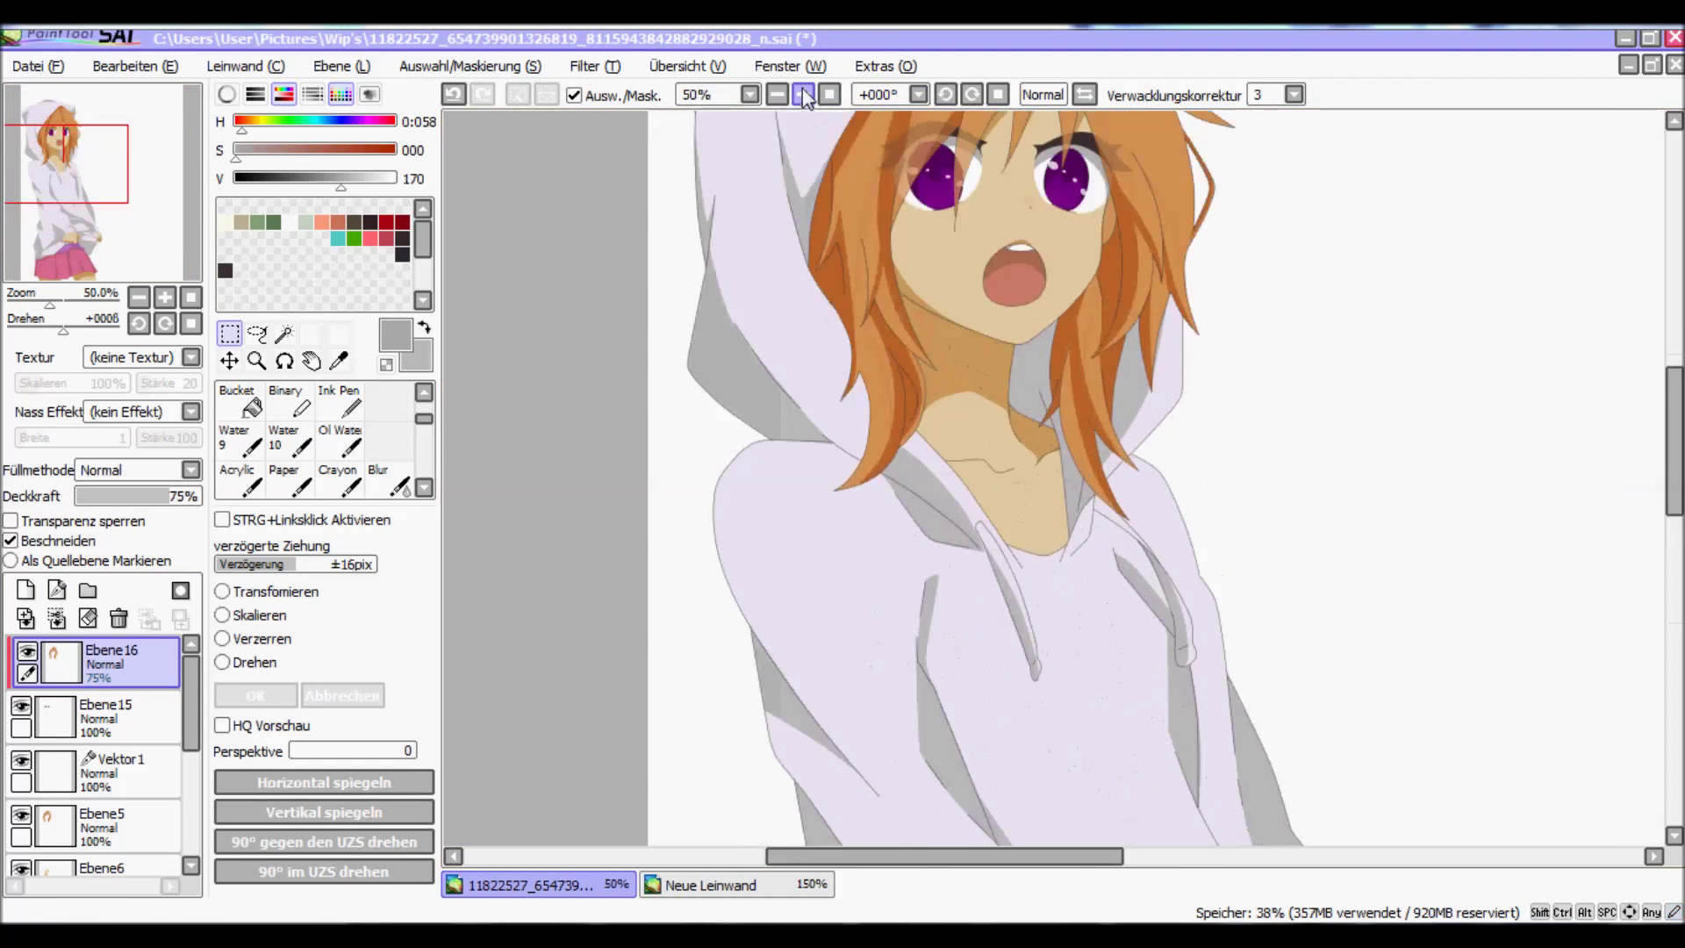
# Step: Paint salmon blush on both cheeks on a new layer below Ebene5, soften it with the 200 px Blur brush and clip it to Ebene6
pyautogui.click(322, 223)
pyautogui.scroll(-2, 200, 745)
pyautogui.click(105, 772)
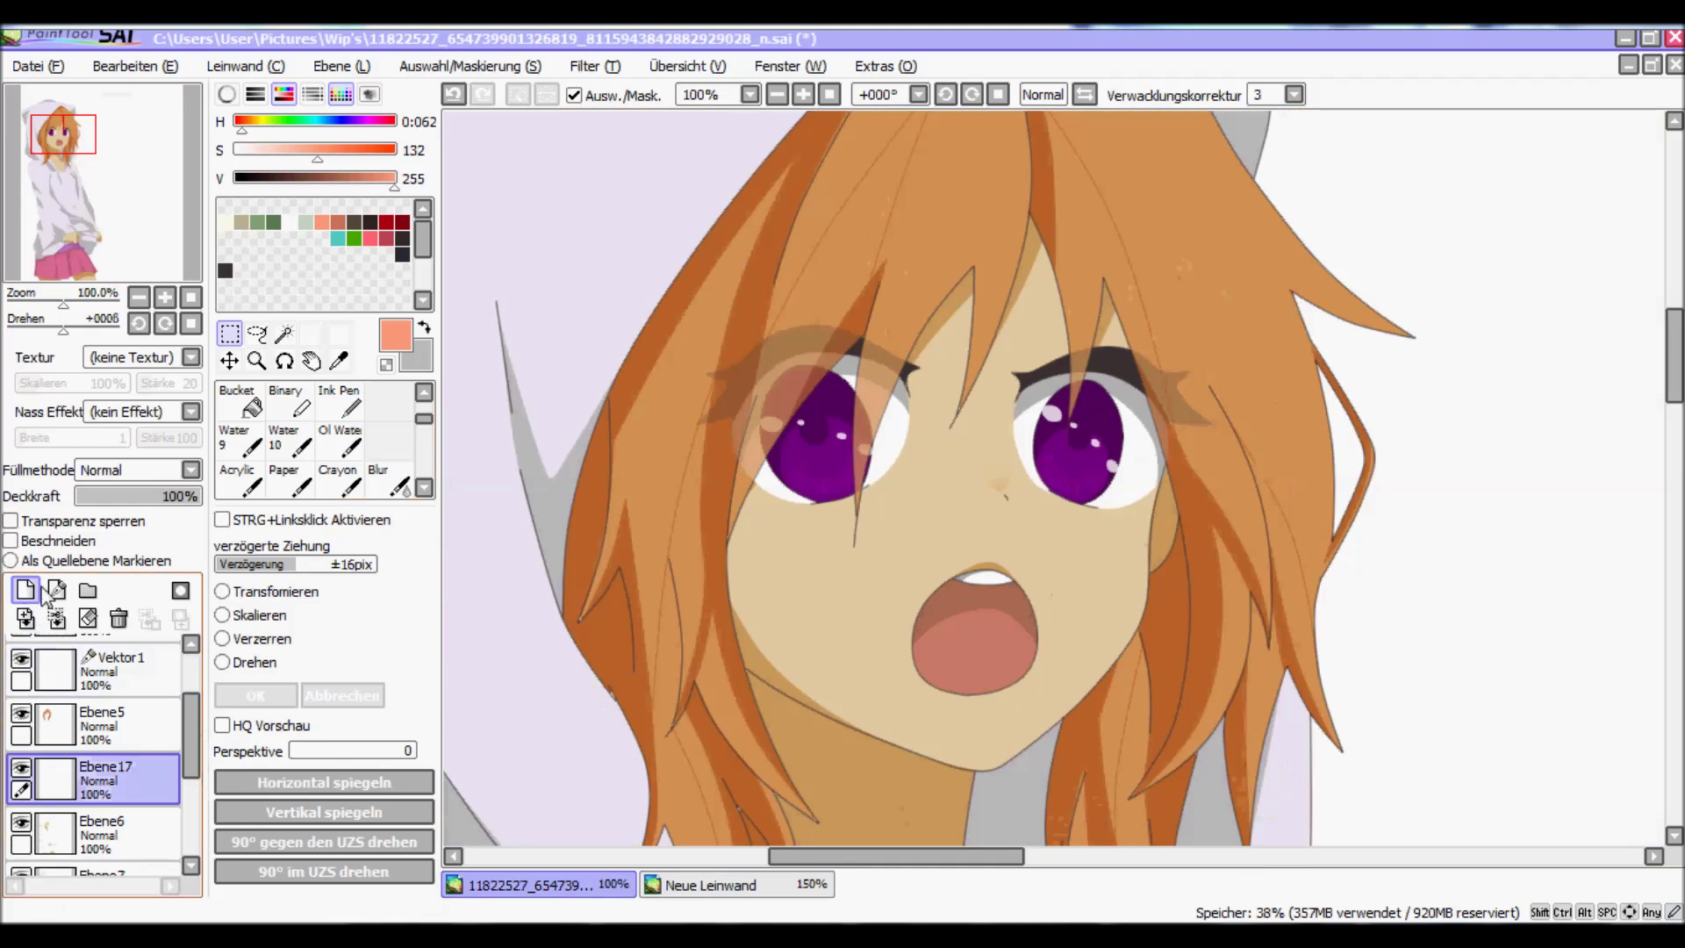
pyautogui.click(24, 590)
pyautogui.press('n')
pyautogui.press('b')
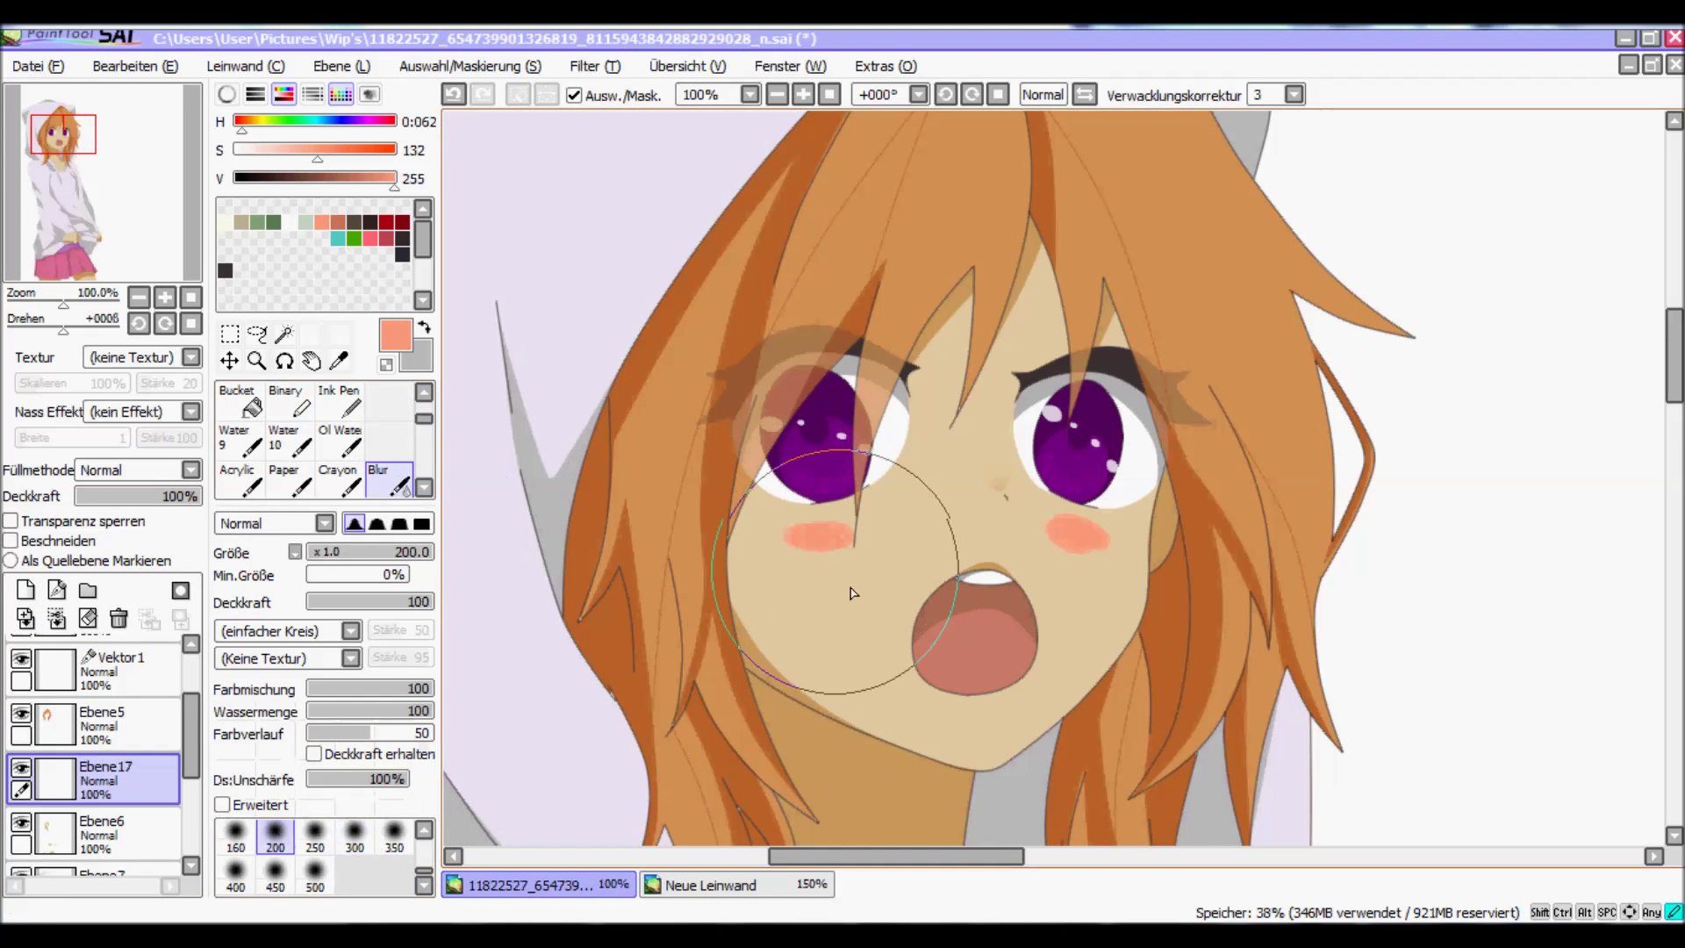
pyautogui.moveTo(843, 527); pyautogui.dragTo(1158, 684)
pyautogui.click(10, 541)
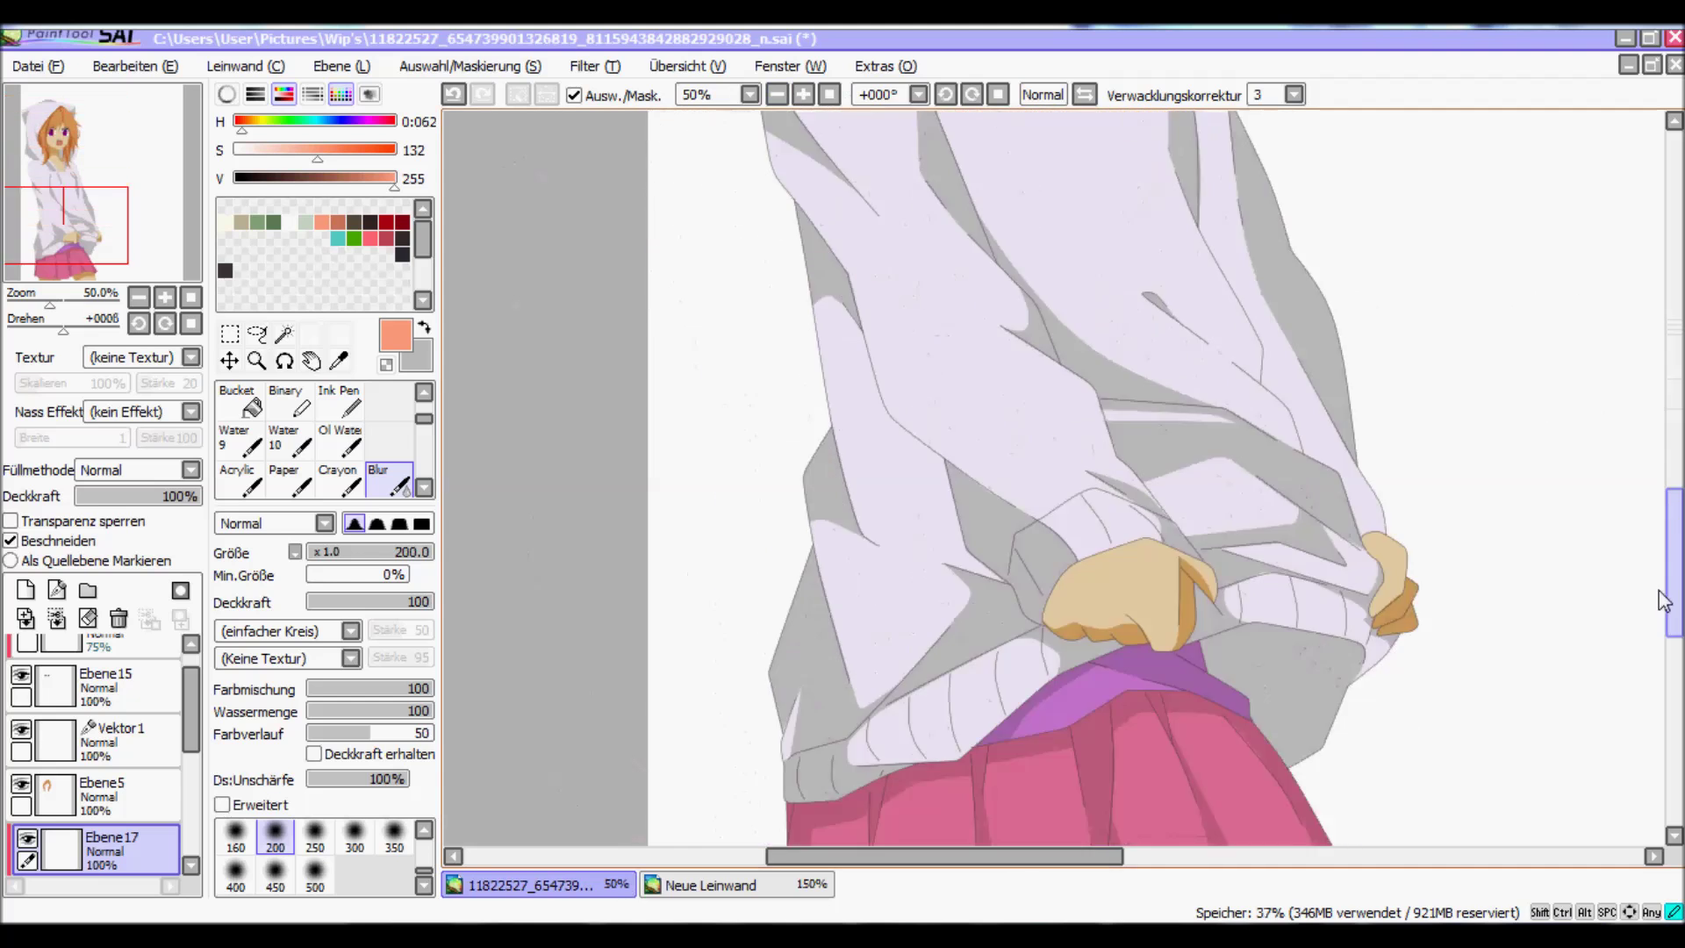
# Step: Consult the example artwork's star necklace and draw a thin chain around the girl's neck on Vektor1 with a 2 px curve
pyautogui.moveTo(1665, 601); pyautogui.dragTo(1665, 428)
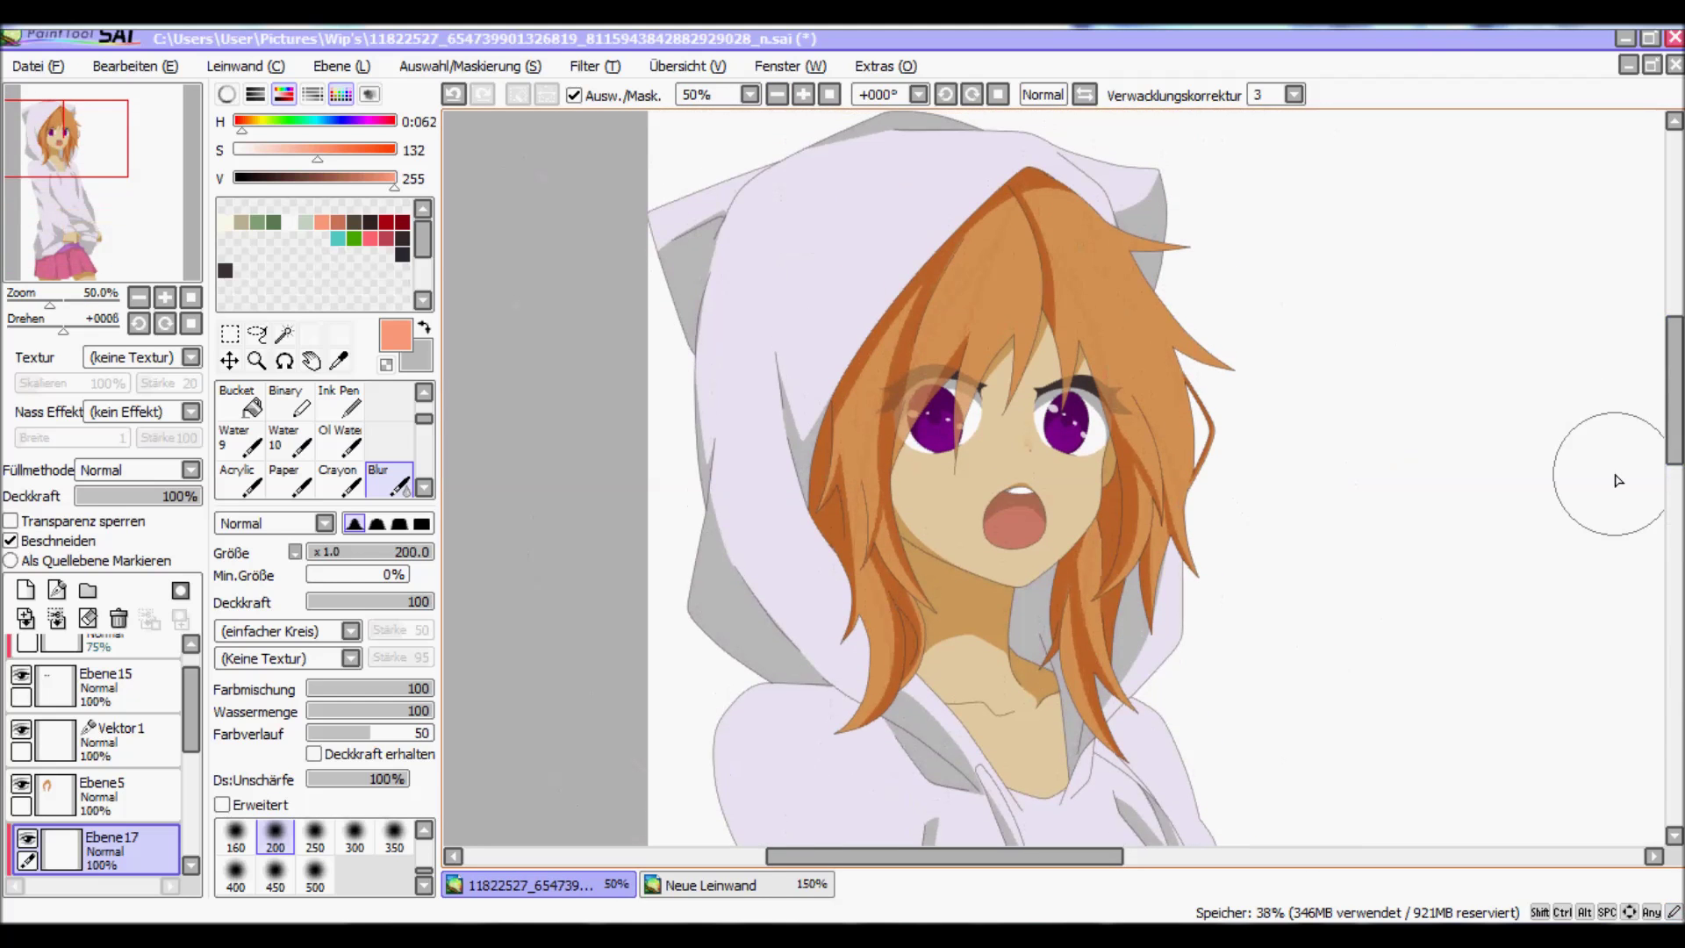
pyautogui.click(667, 885)
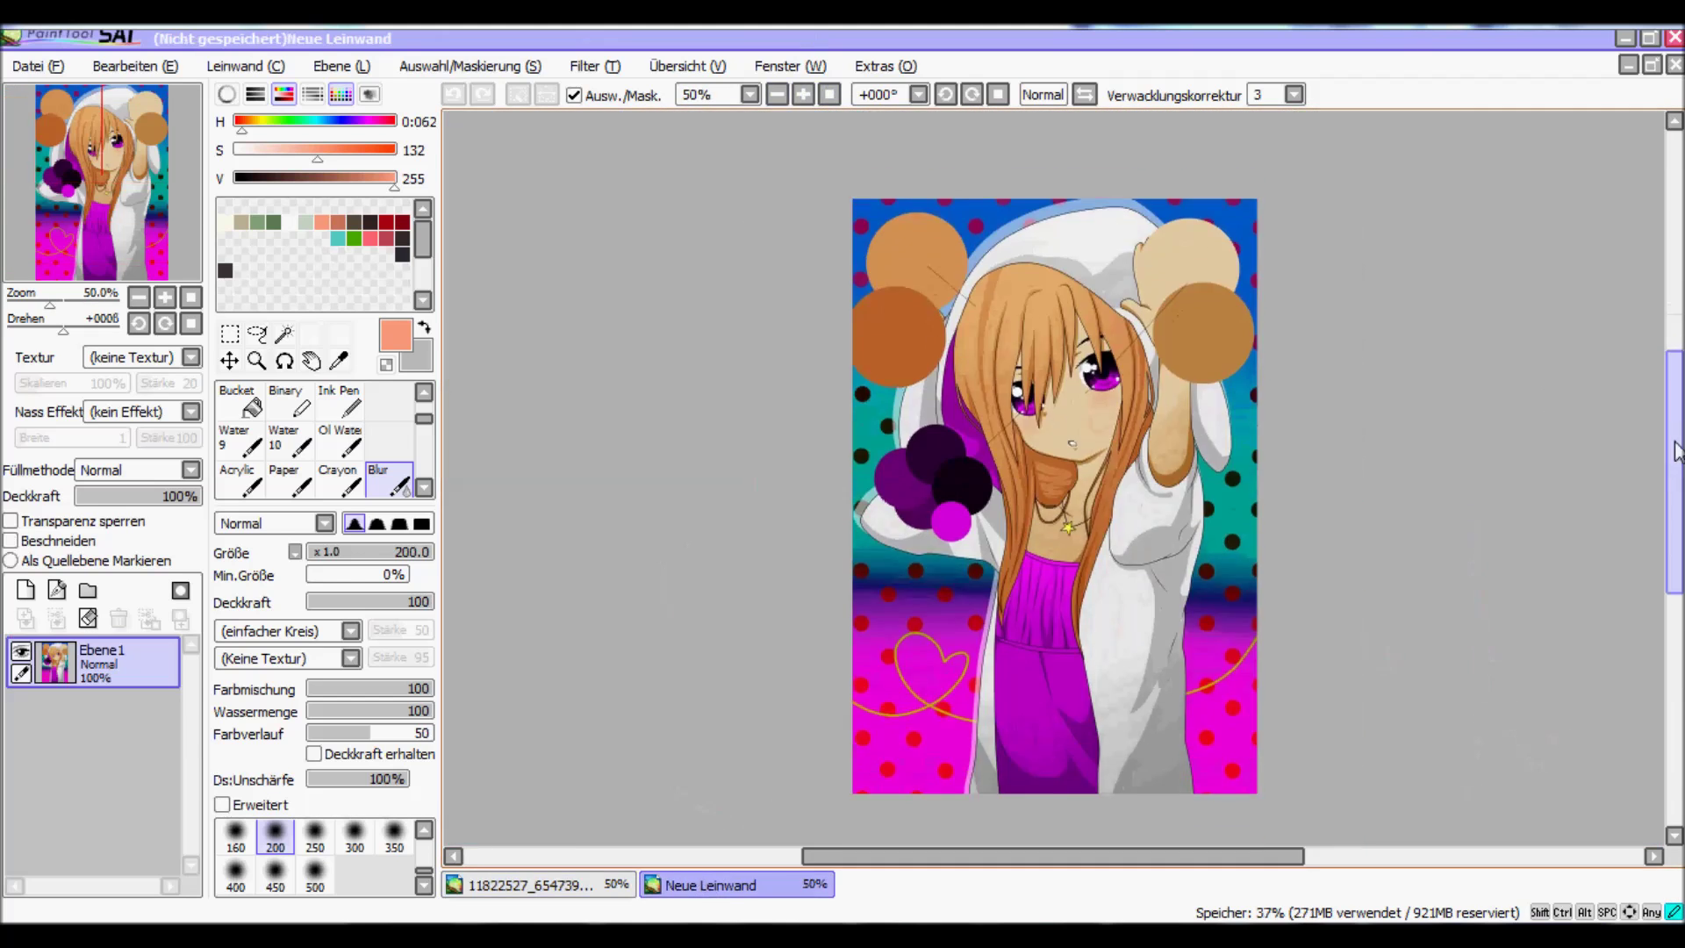
pyautogui.click(631, 890)
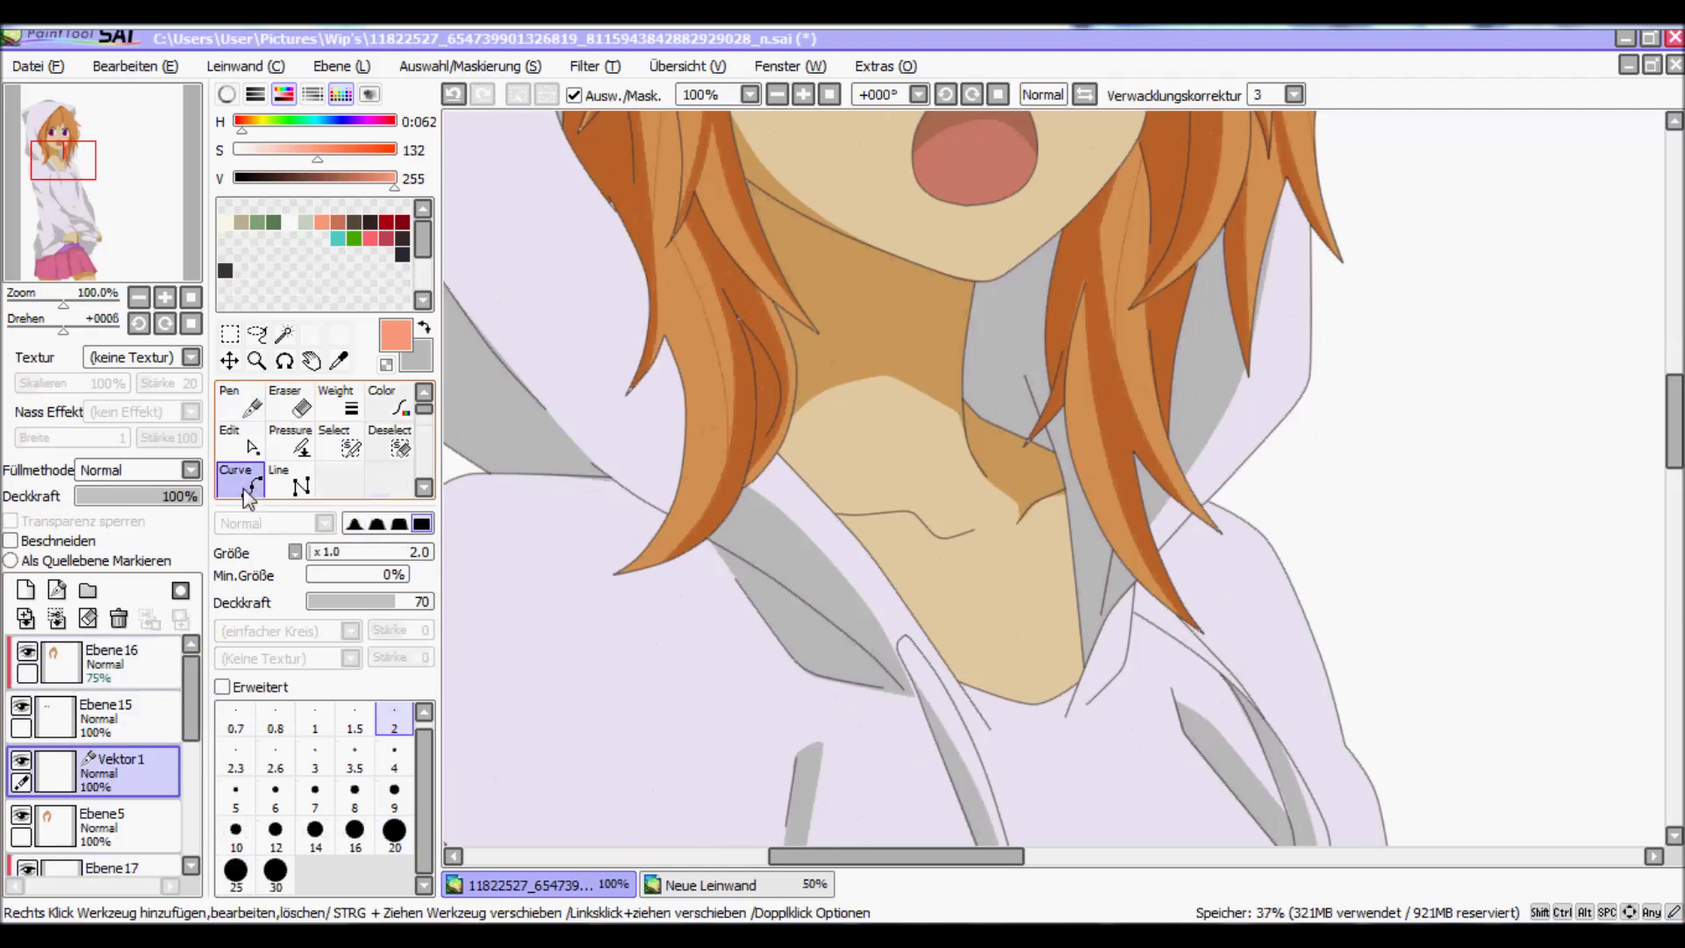
pyautogui.click(507, 409)
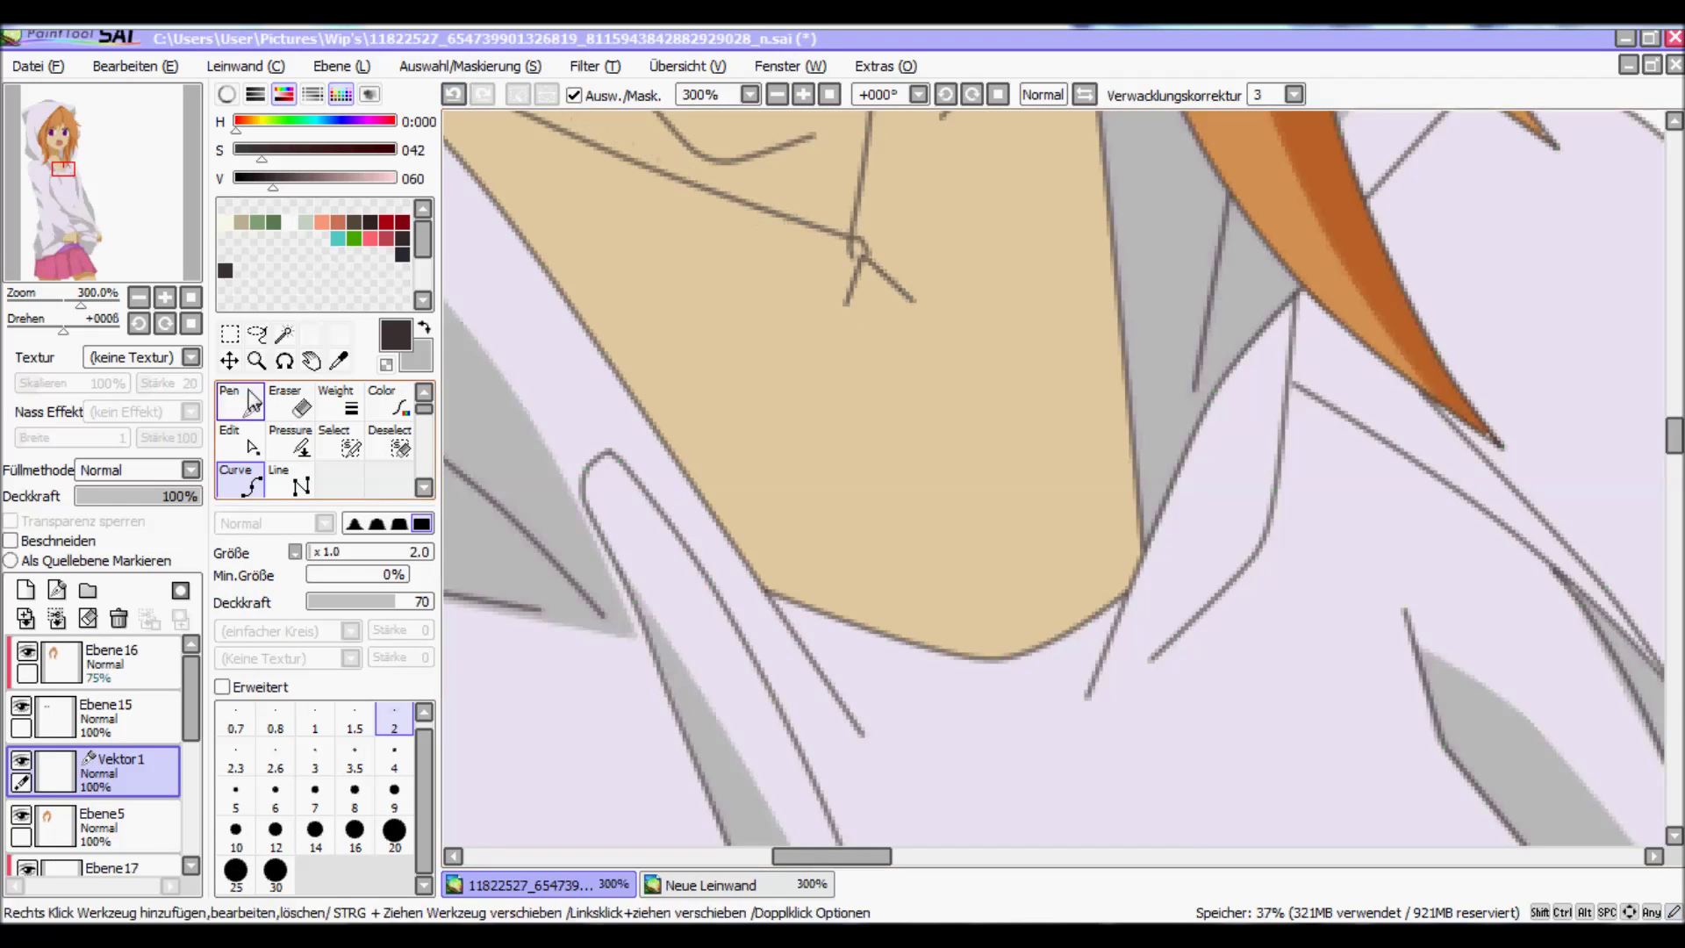
# Step: Draw a five-pointed star pendant at the lower end of the chain with the 2 px curve, redoing misplaced segments and adjusting its points
pyautogui.press('ctrl')
pyautogui.click(1018, 307)
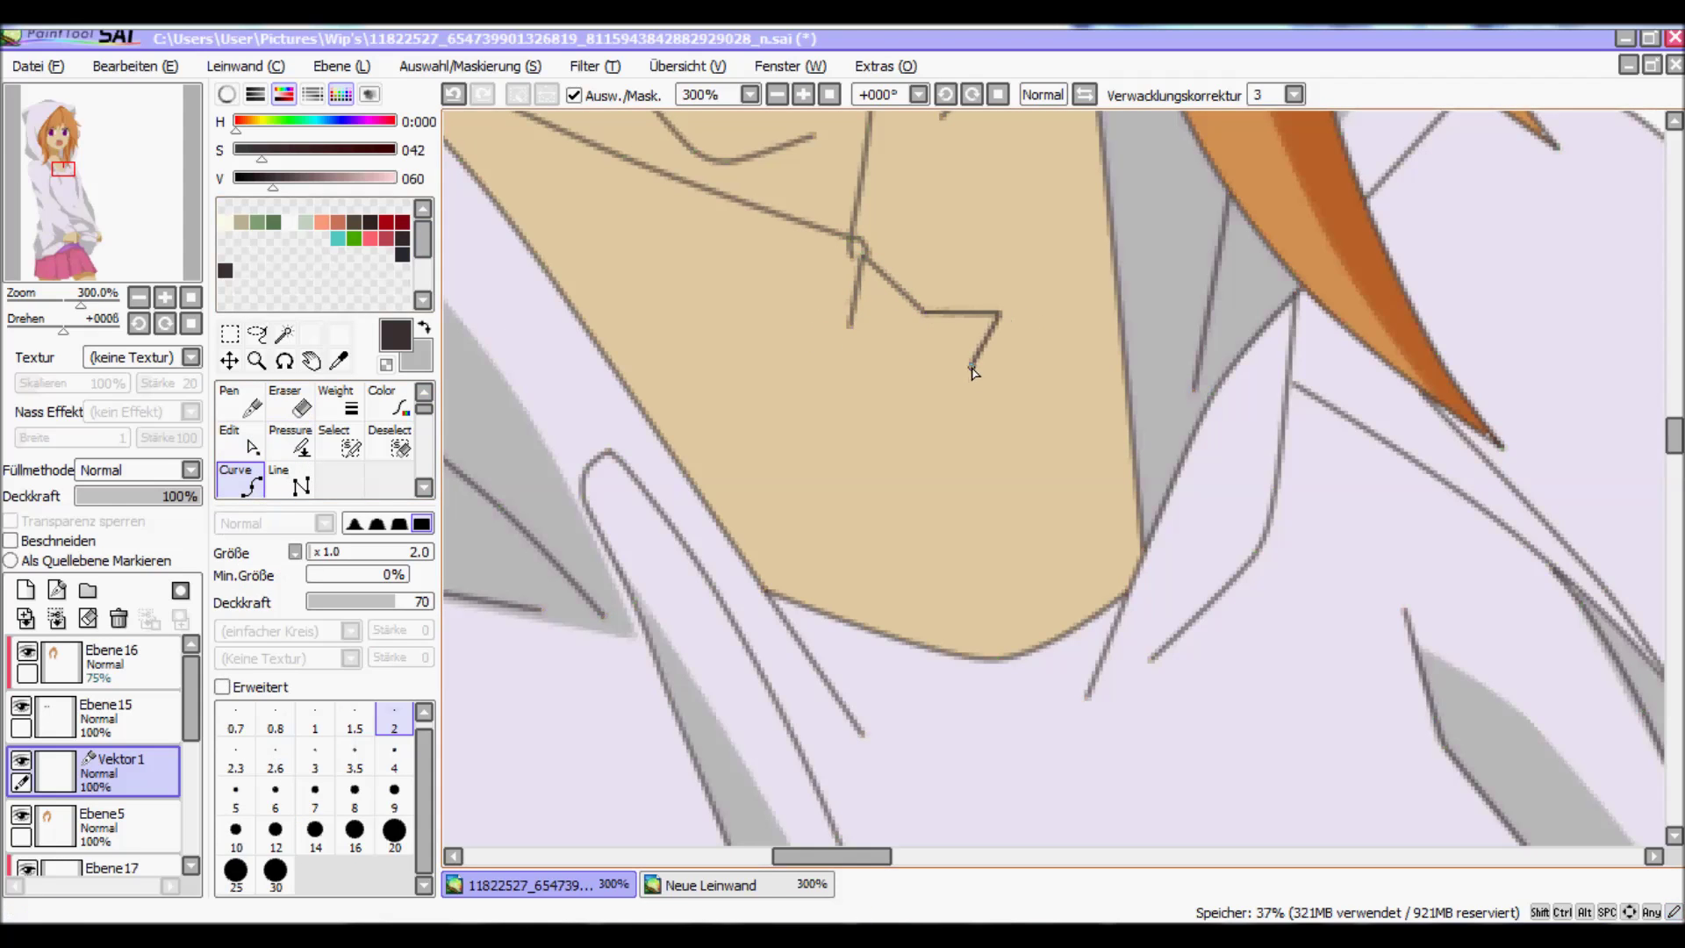
pyautogui.hotkey('ctrl', 'z')
pyautogui.hotkey('ctrl', 'z')
pyautogui.hotkey('ctrl', 'z')
pyautogui.click(455, 95)
pyautogui.click(458, 96)
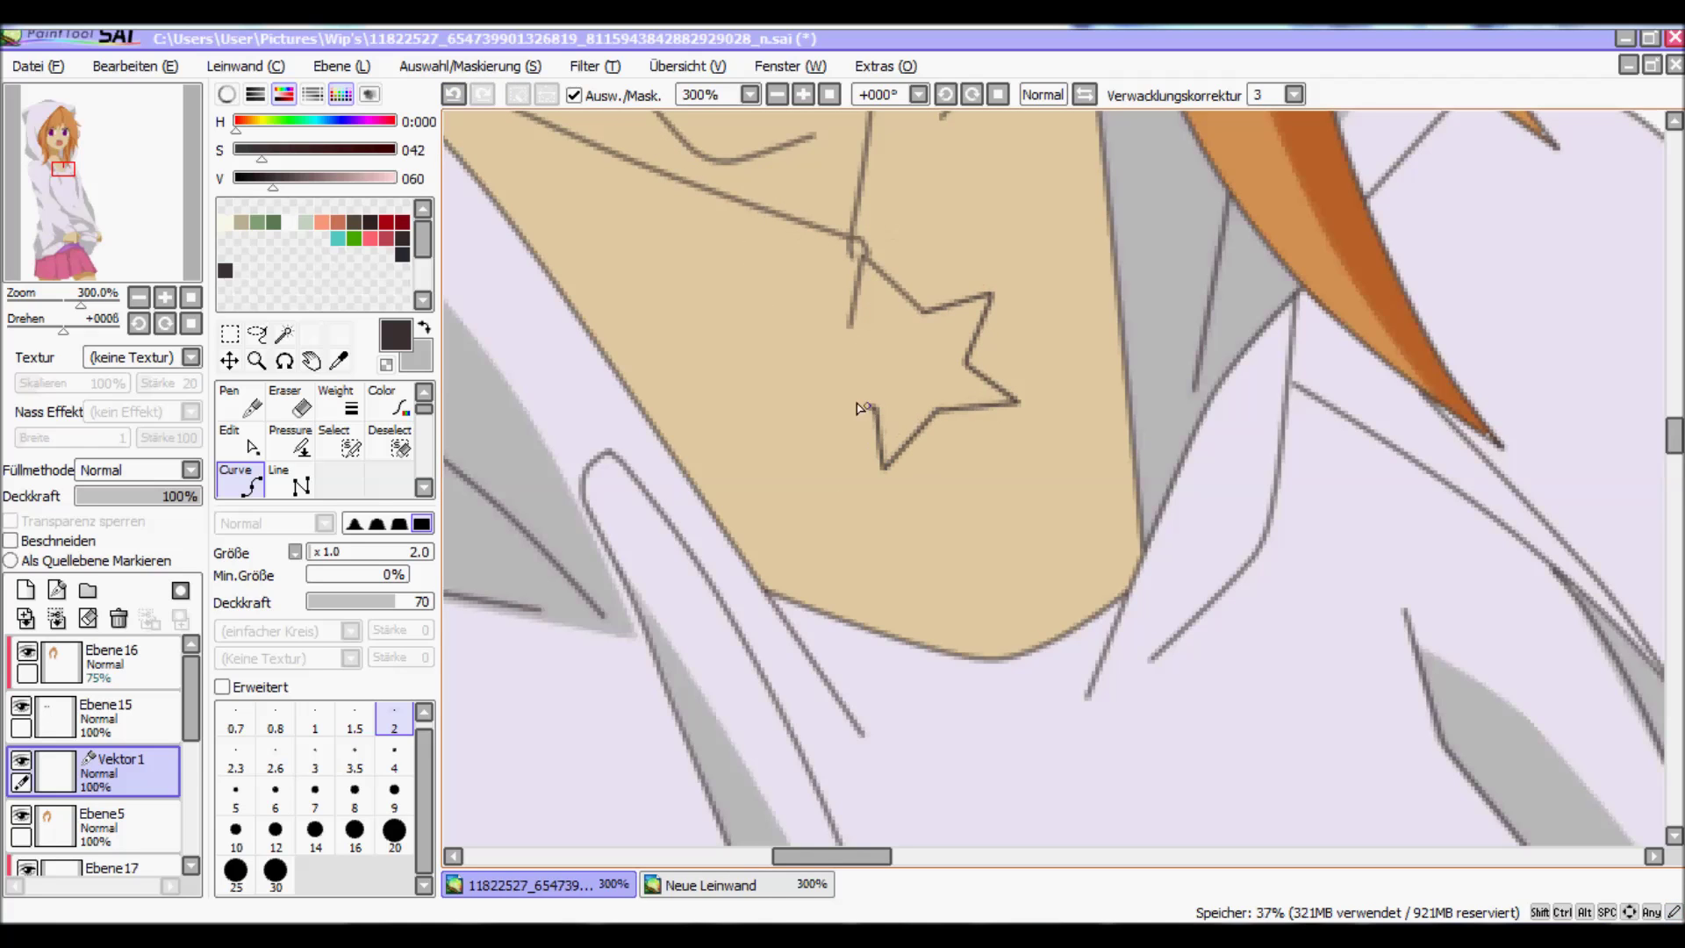
pyautogui.press('ctrl')
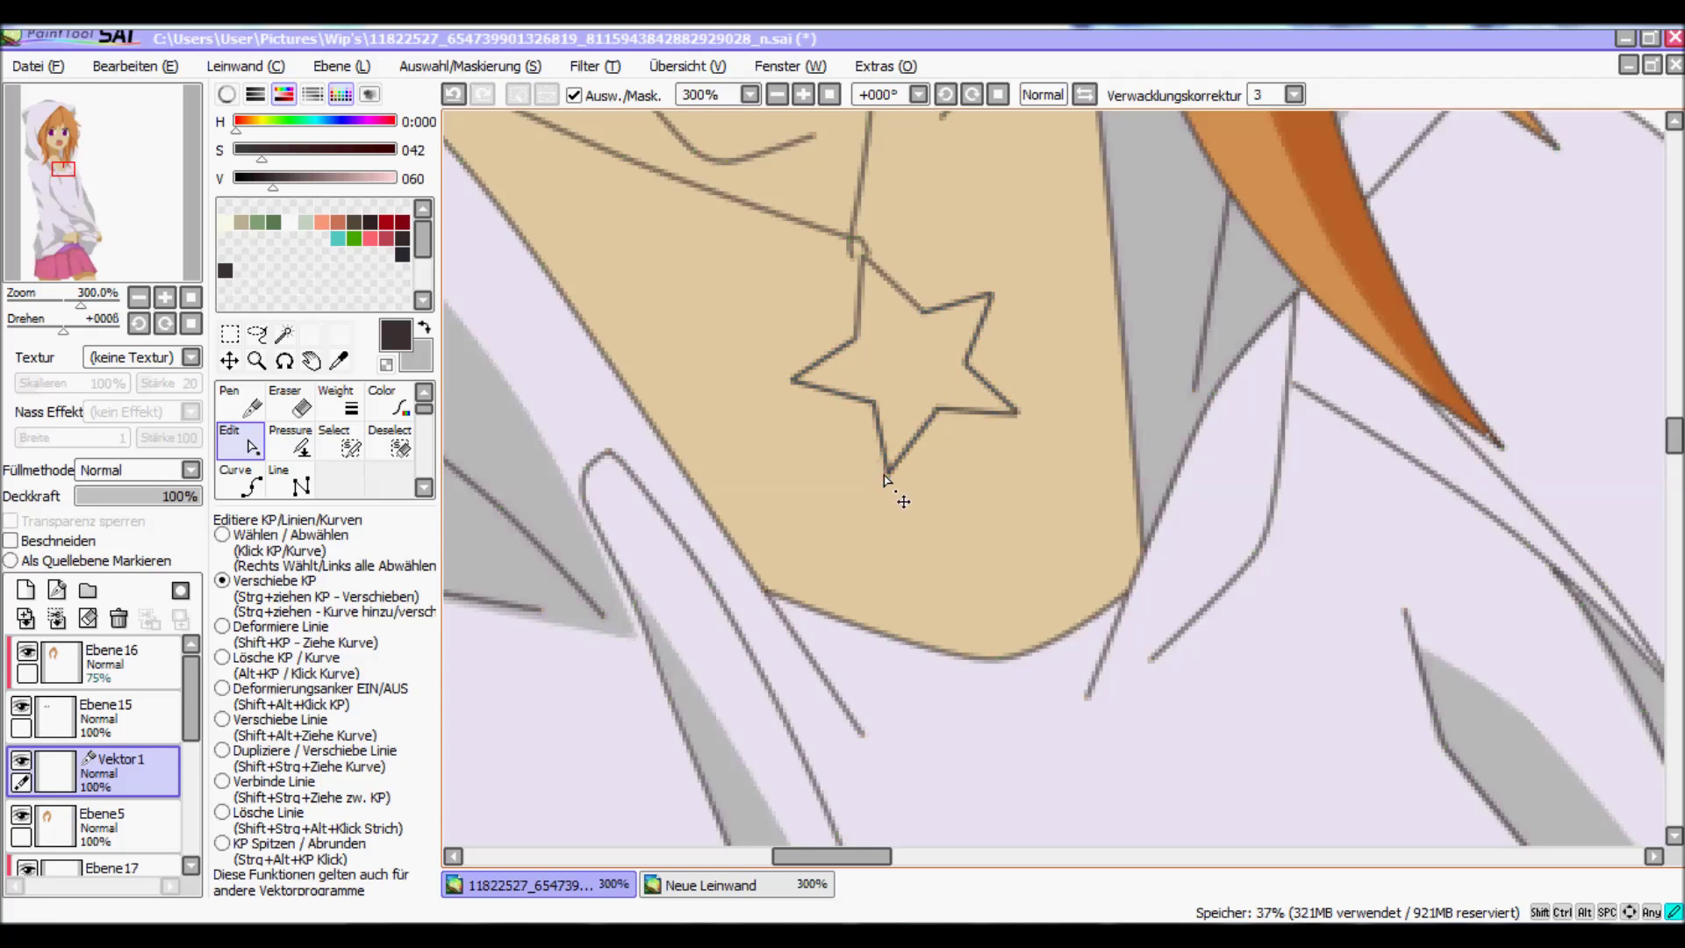
# Step: Fill the star pendant with yellow of saturation 128 and value 236 on a new layer below Vektor1
pyautogui.scroll(-5, 963, 378)
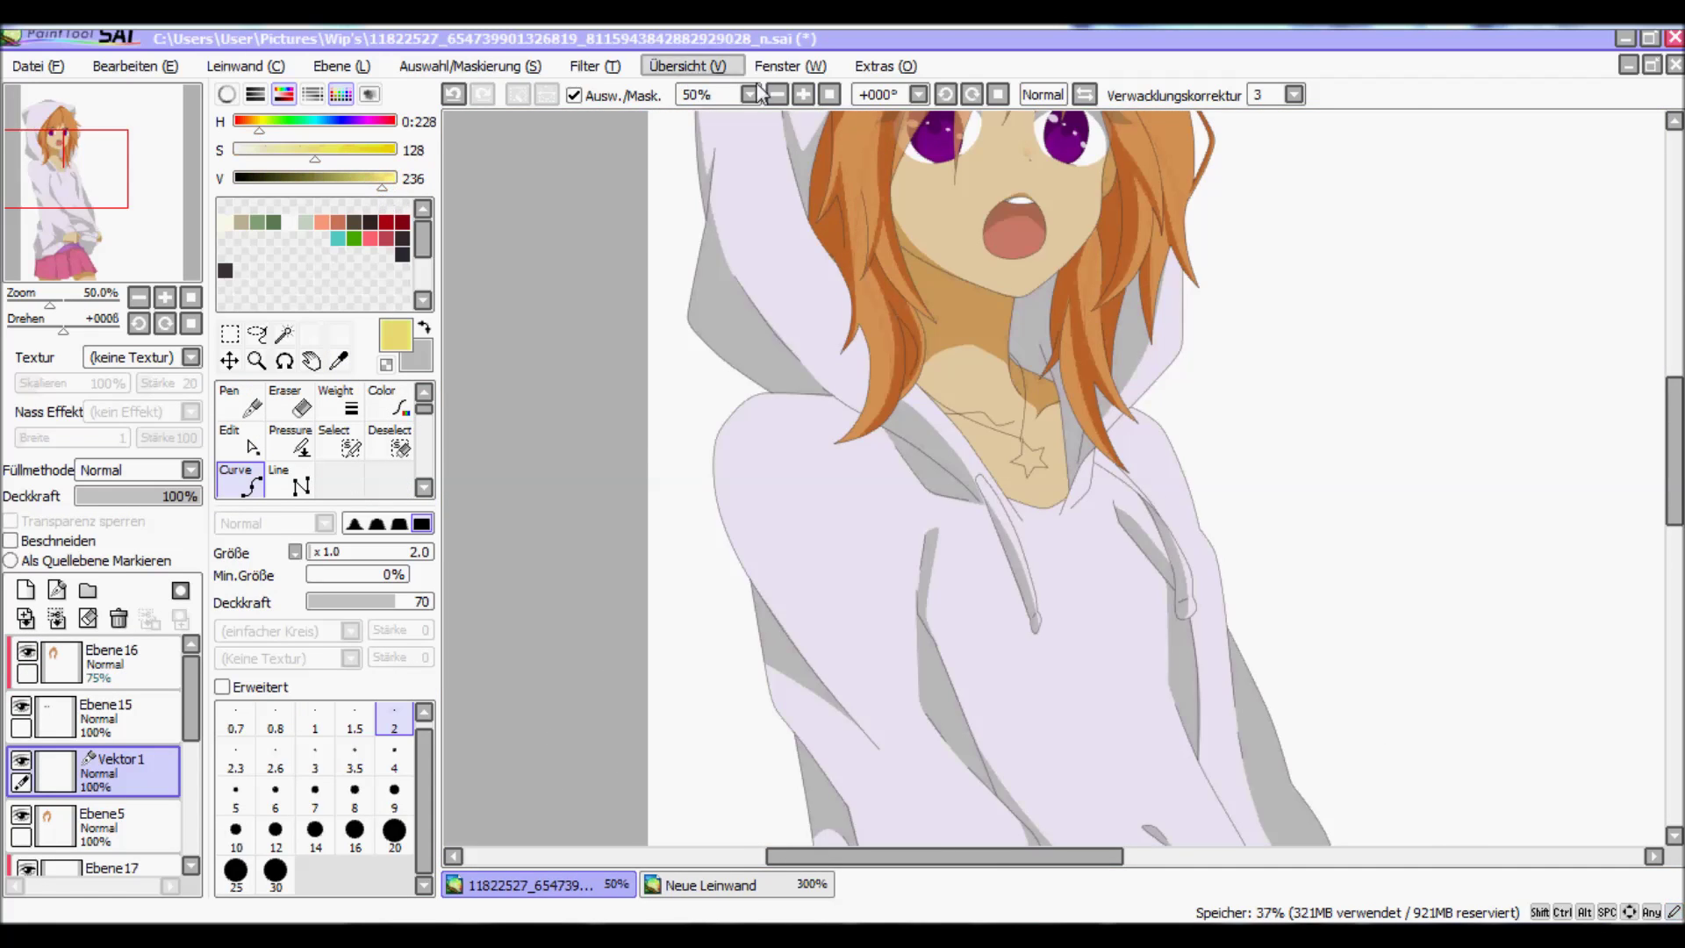
pyautogui.click(803, 95)
pyautogui.click(977, 421)
pyautogui.click(803, 95)
pyautogui.click(140, 771)
pyautogui.click(25, 590)
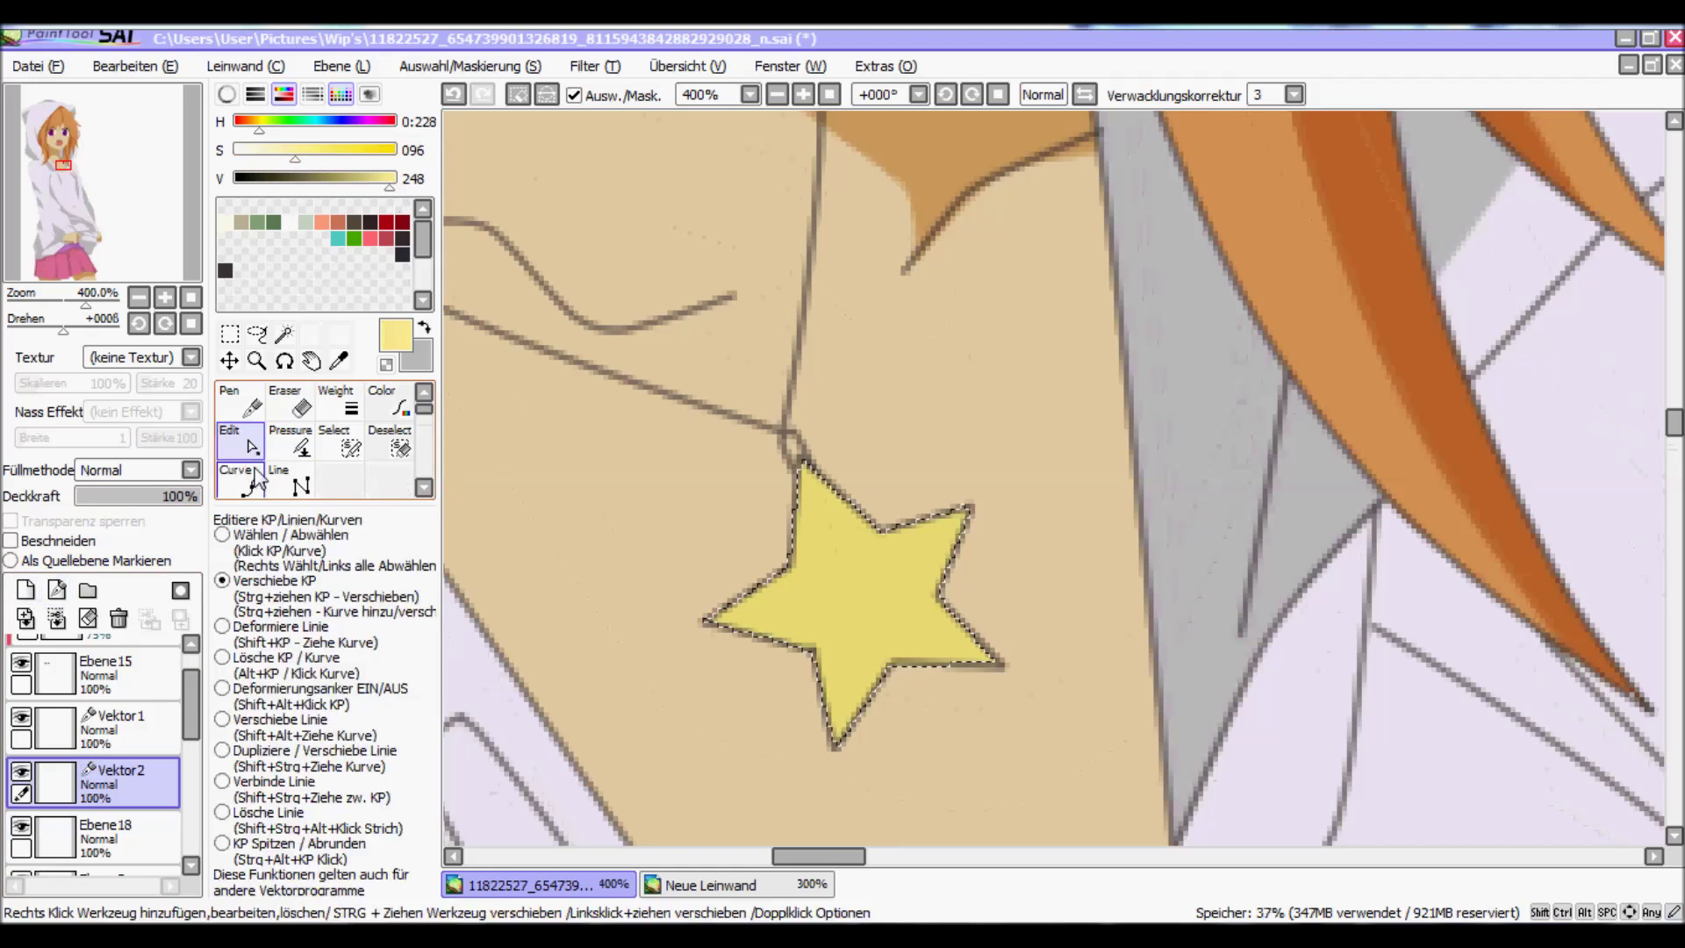
# Step: Draw pale yellow shine stripes across the star with curves on Vektor2, including a 6 px one, and clip that layer to Ebene18
pyautogui.click(241, 485)
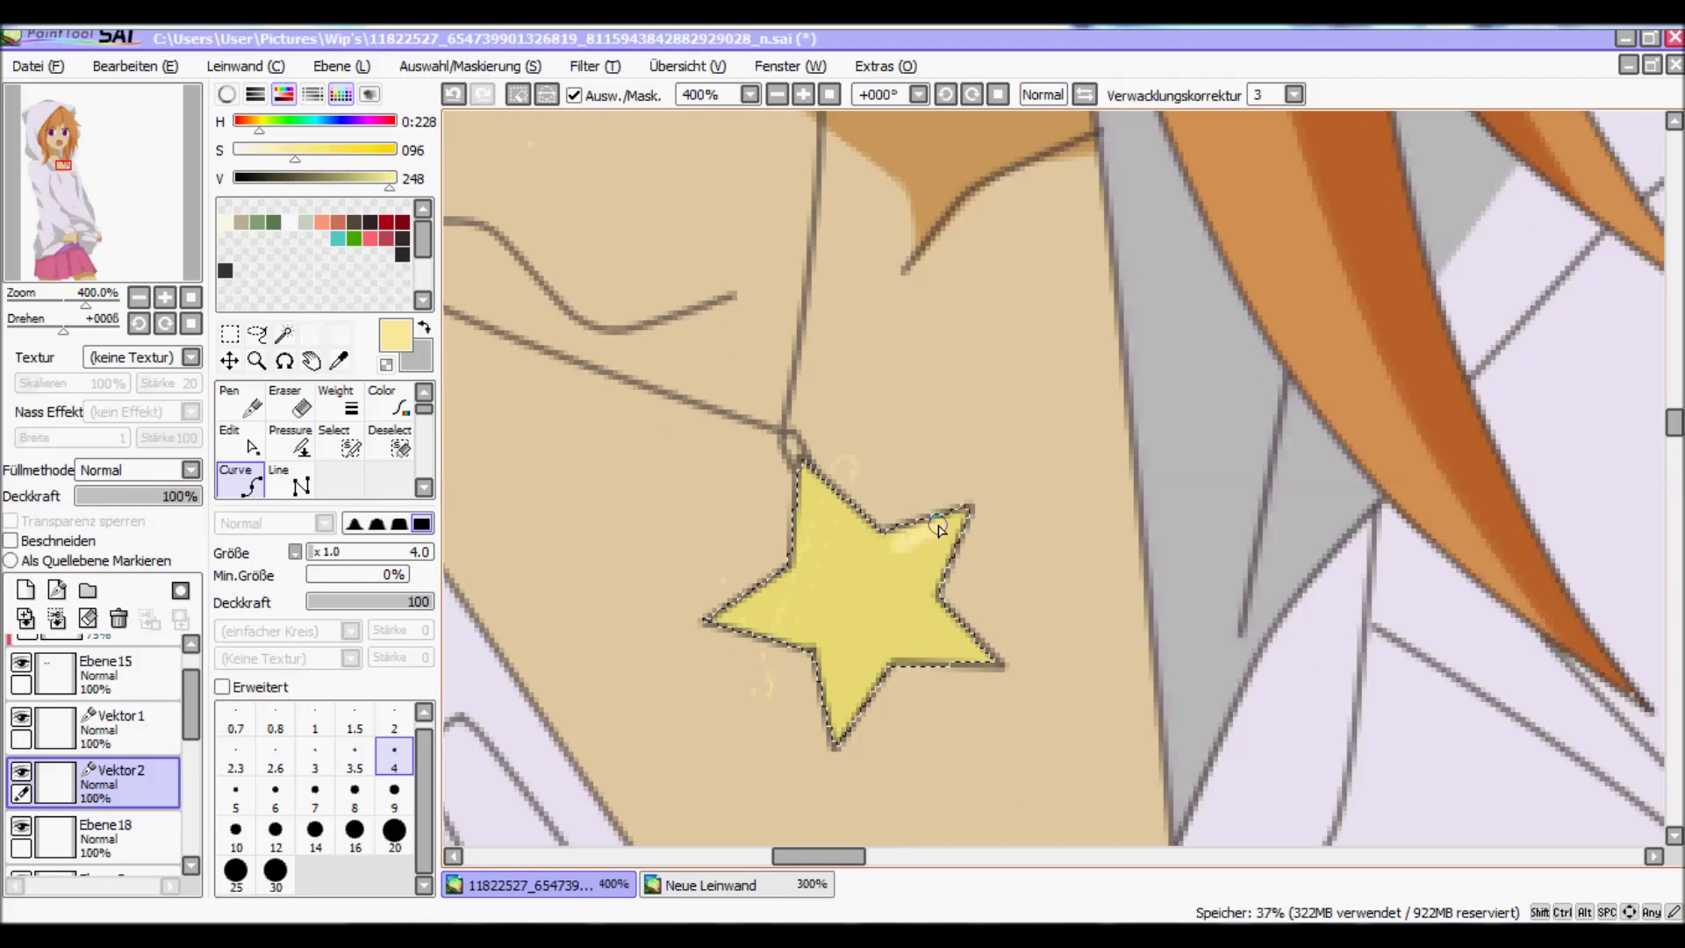
pyautogui.click(829, 443)
pyautogui.click(808, 729)
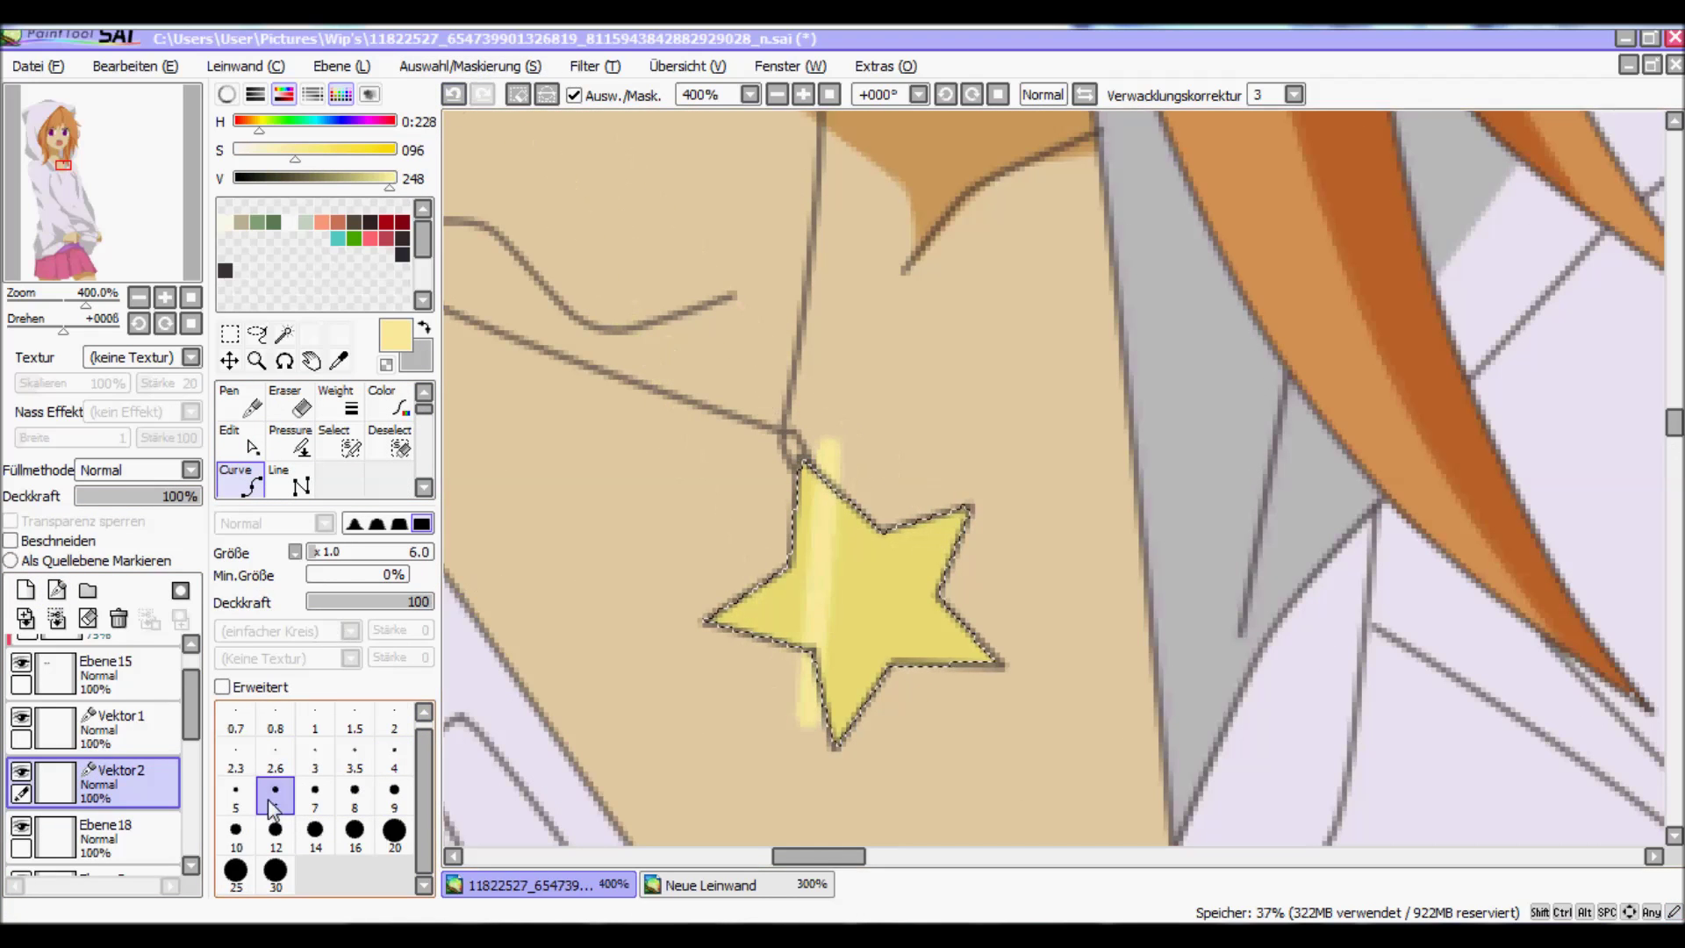
pyautogui.click(845, 537)
pyautogui.click(12, 540)
pyautogui.click(242, 443)
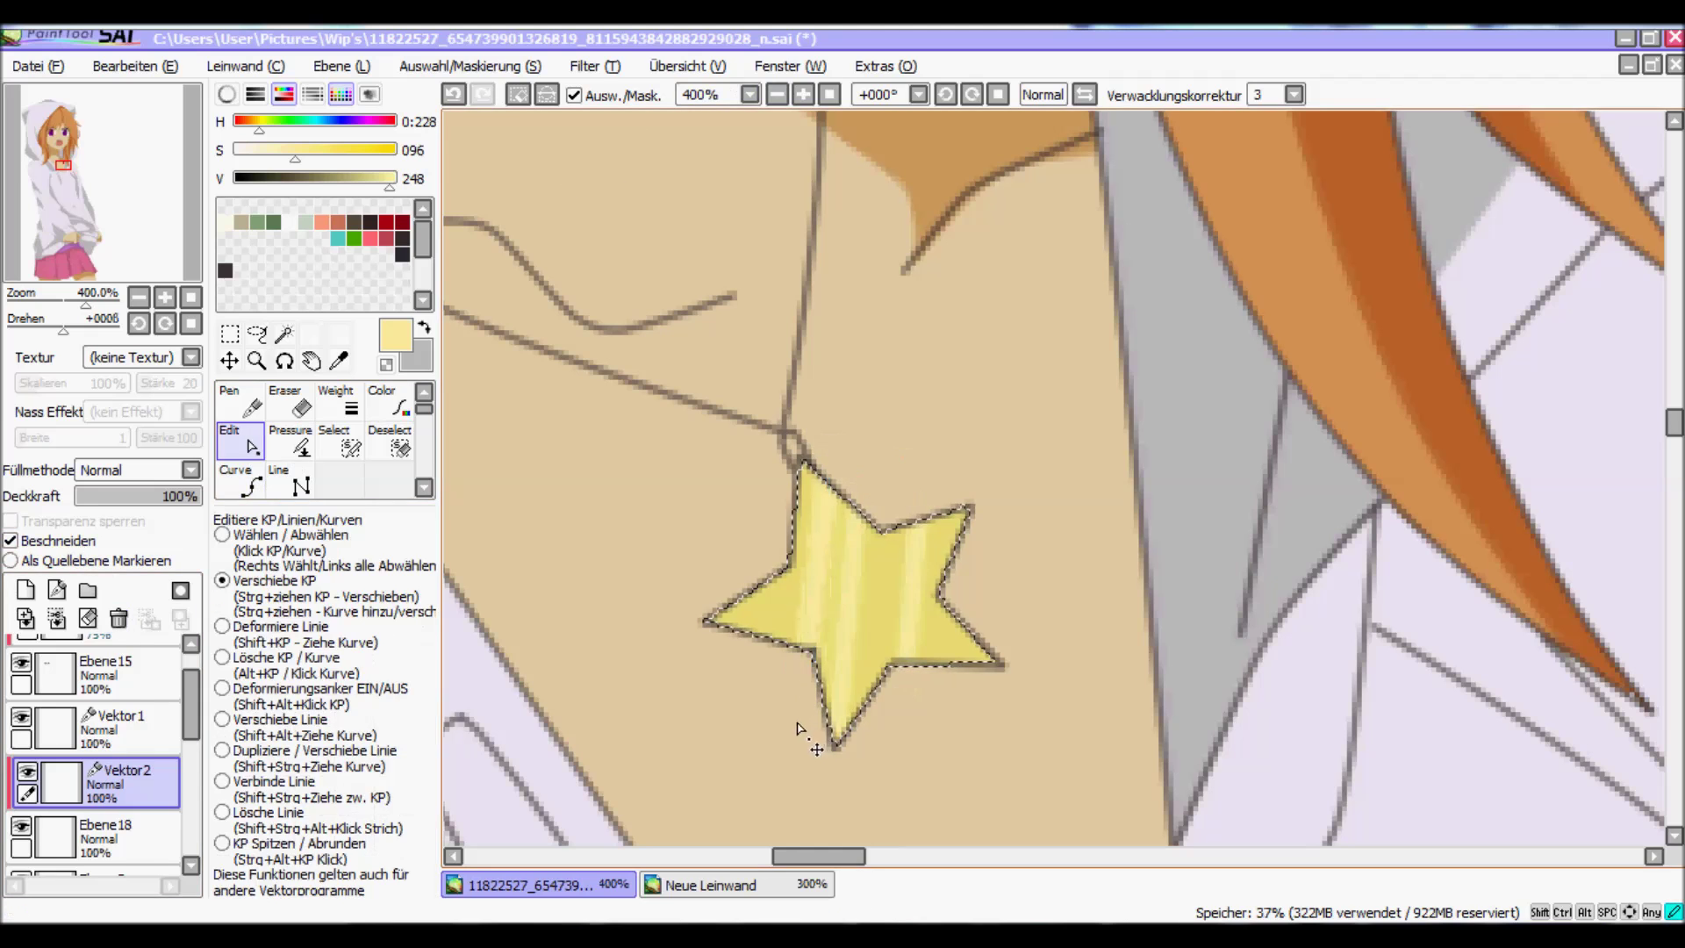
pyautogui.click(241, 485)
# Step: Merge all the girl's layers down into Ebene9, keeping the hidden reference layer Ebene1 separate
pyautogui.click(778, 95)
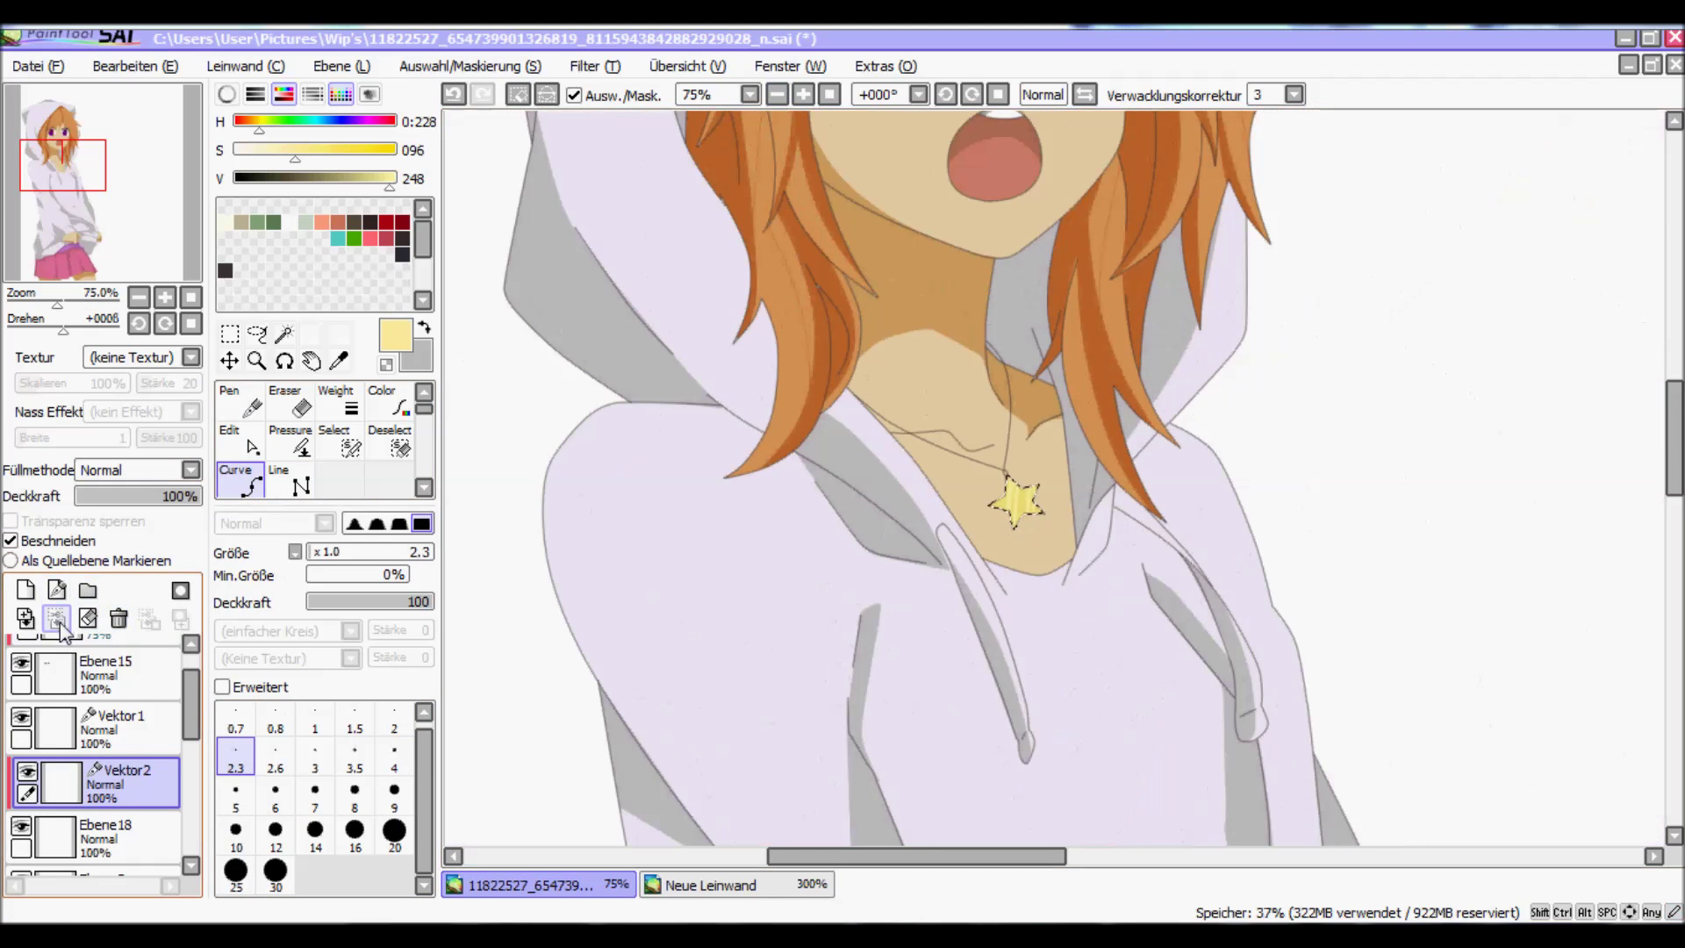
pyautogui.click(57, 619)
pyautogui.click(778, 95)
pyautogui.click(778, 94)
pyautogui.click(778, 94)
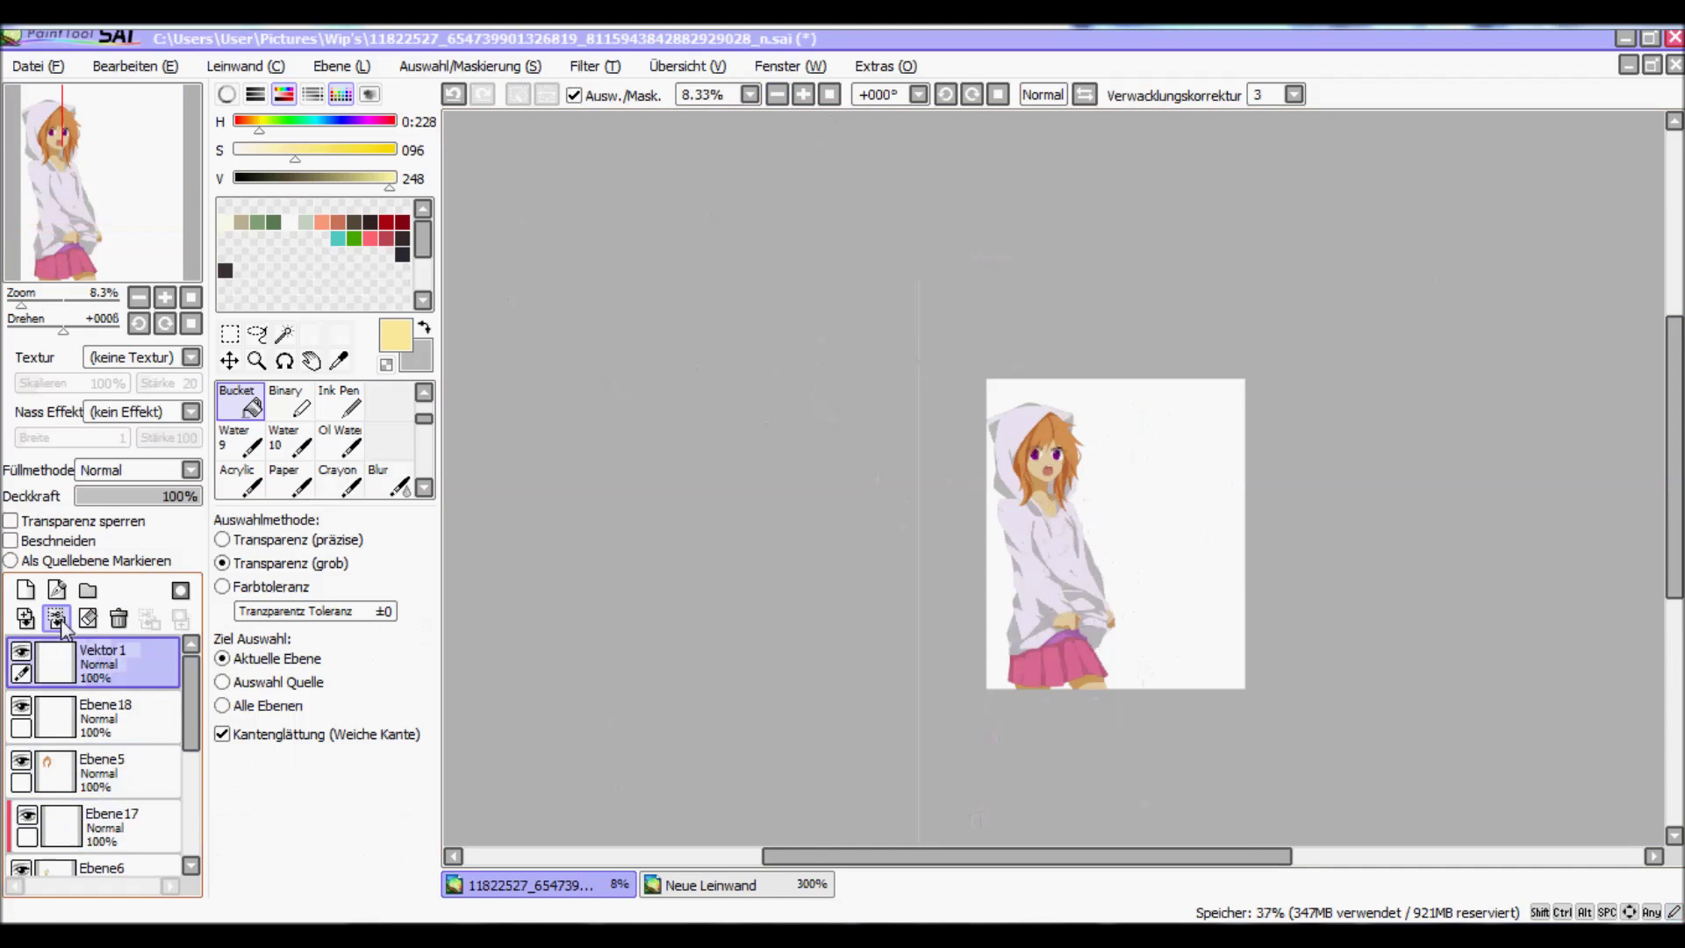
pyautogui.click(56, 618)
pyautogui.click(777, 95)
pyautogui.click(56, 619)
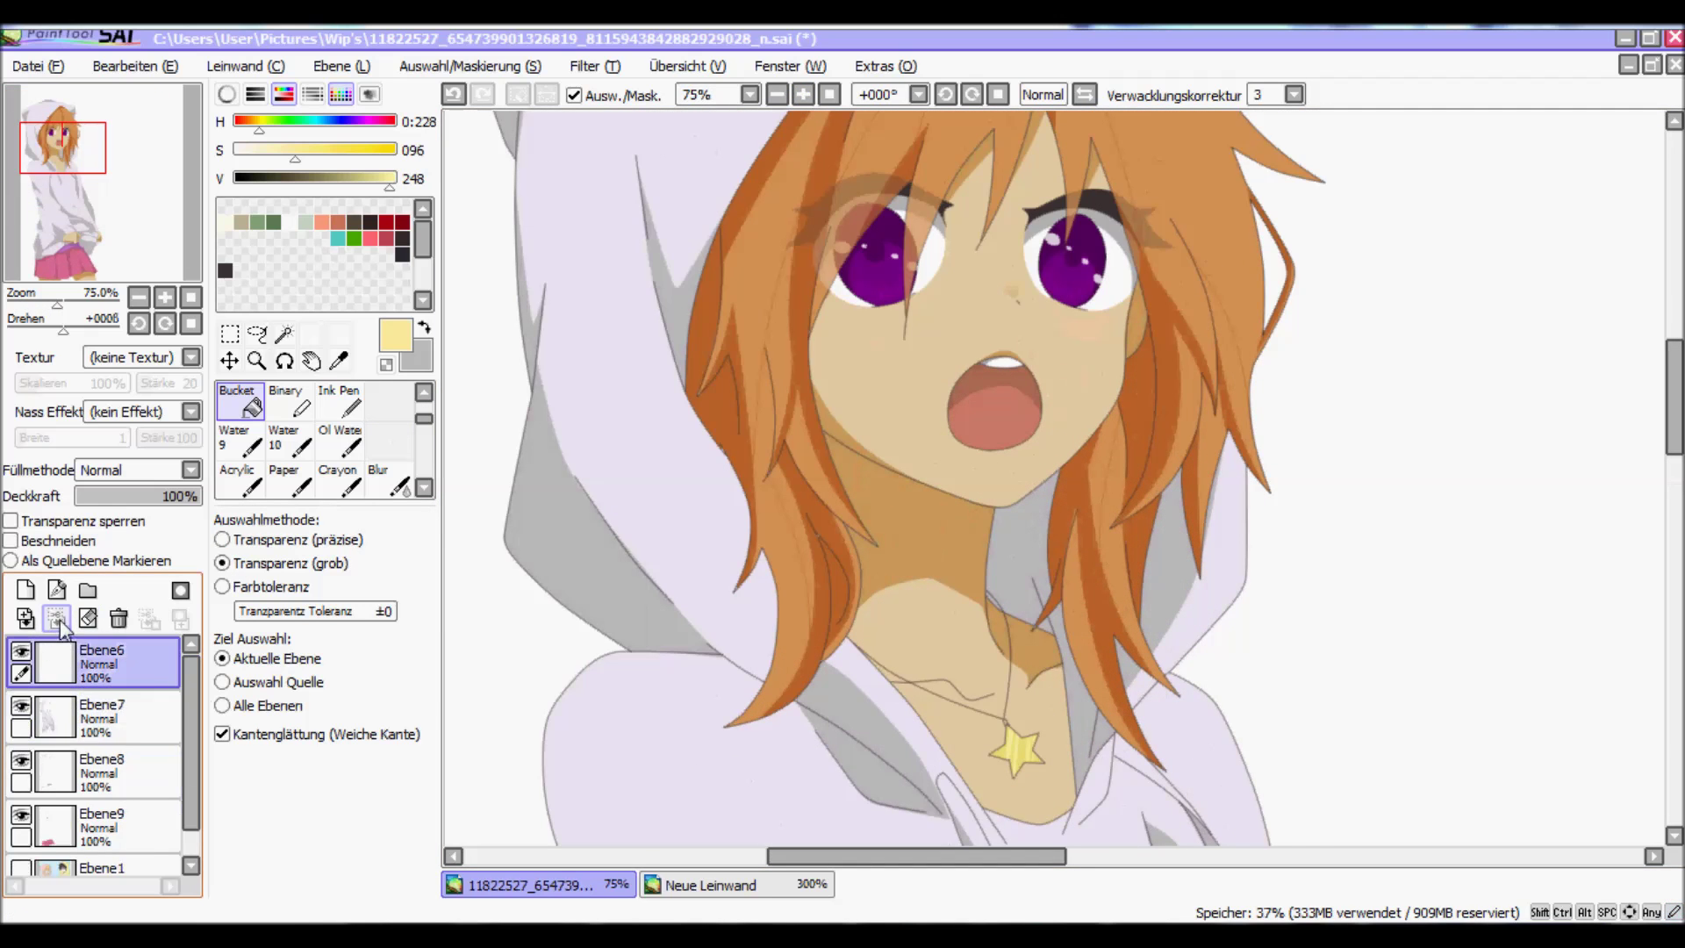
pyautogui.click(56, 618)
# Step: Move the merged girl horizontally to the centre of the canvas with a transform
pyautogui.click(139, 297)
pyautogui.click(229, 360)
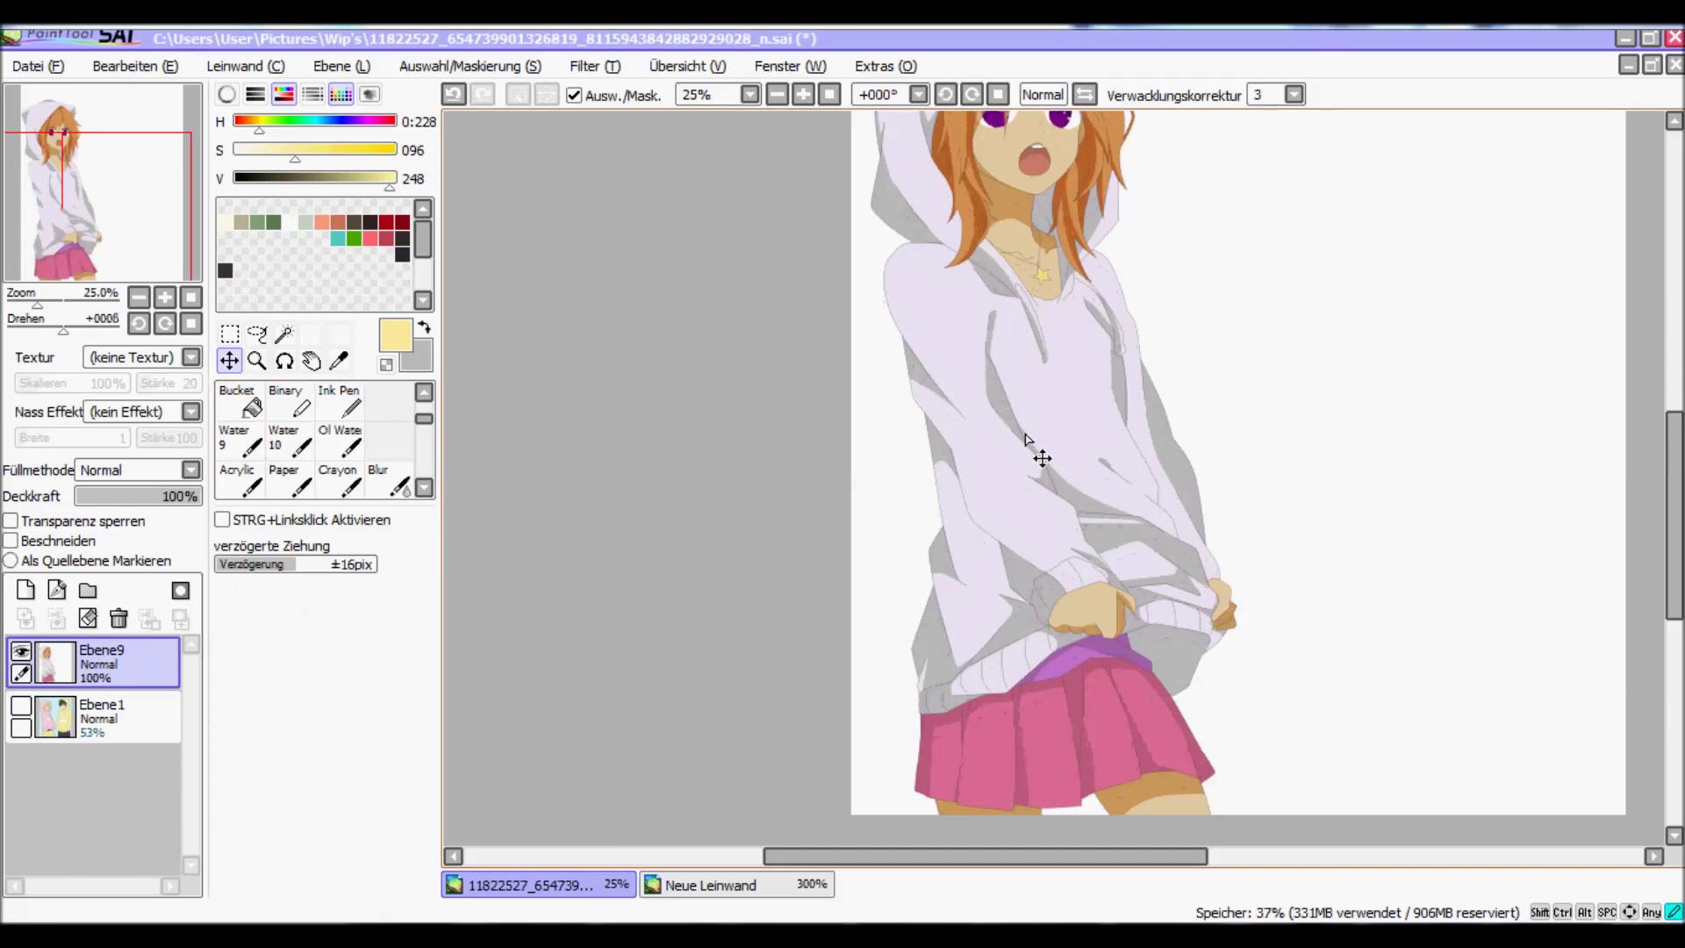
pyautogui.hotkey('ctrl', 't')
pyautogui.moveTo(1071, 544); pyautogui.dragTo(1204, 535)
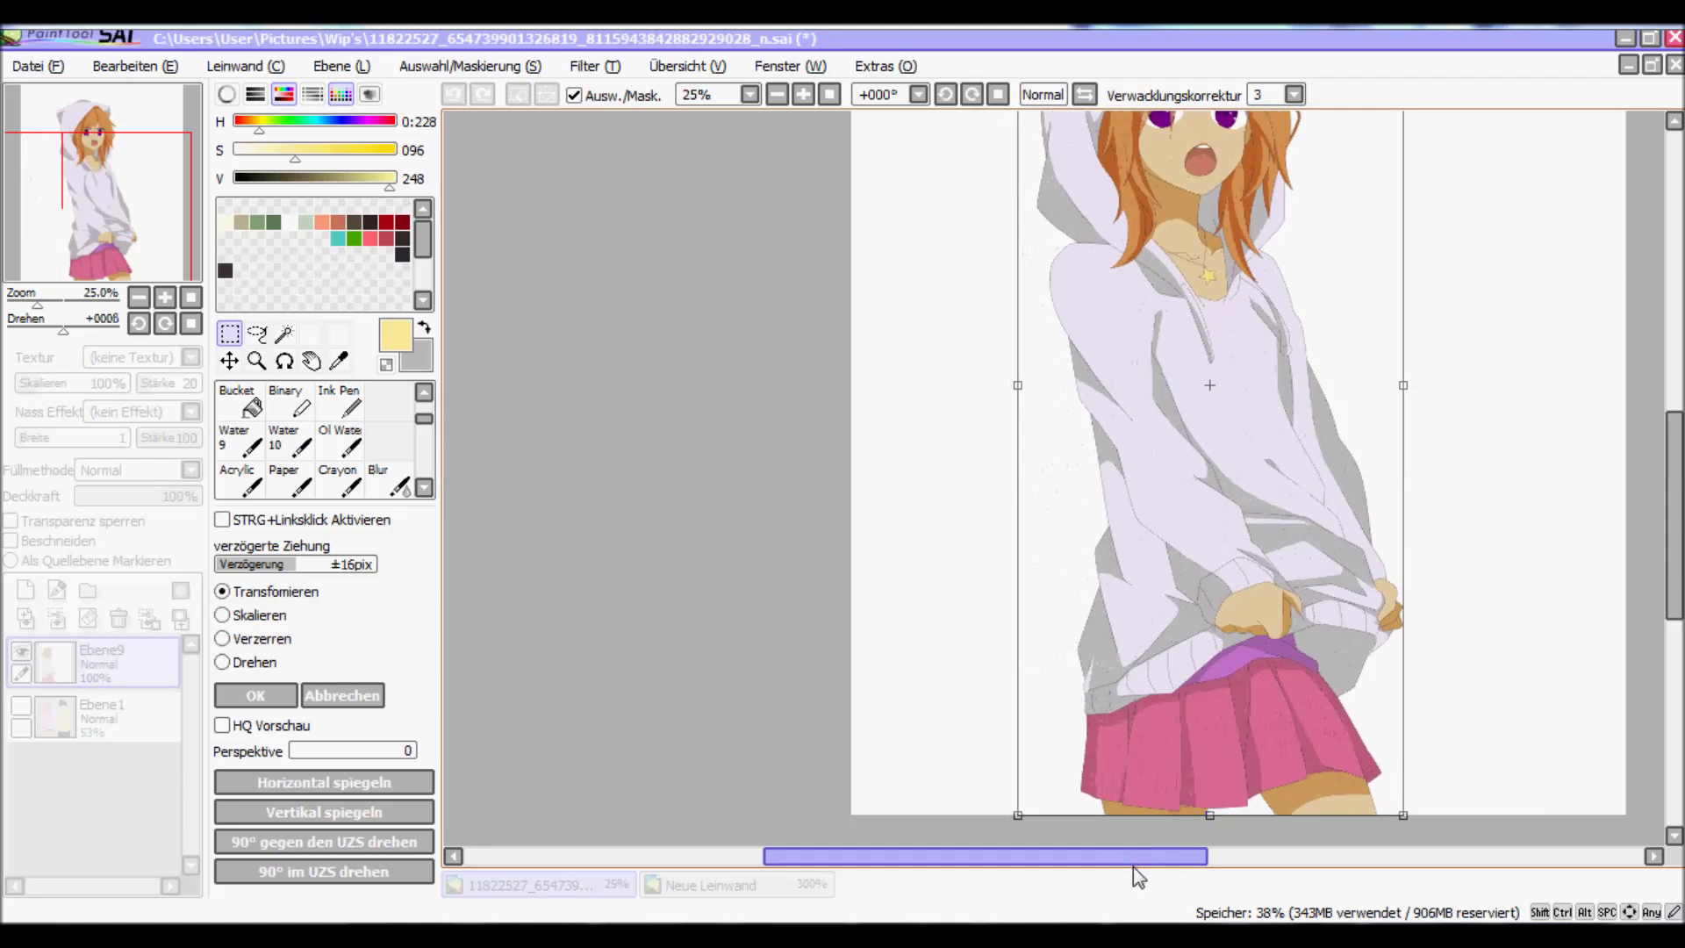
pyautogui.moveTo(1136, 867); pyautogui.dragTo(1217, 866)
pyautogui.moveTo(1044, 523); pyautogui.dragTo(1080, 522)
pyautogui.press('Return')
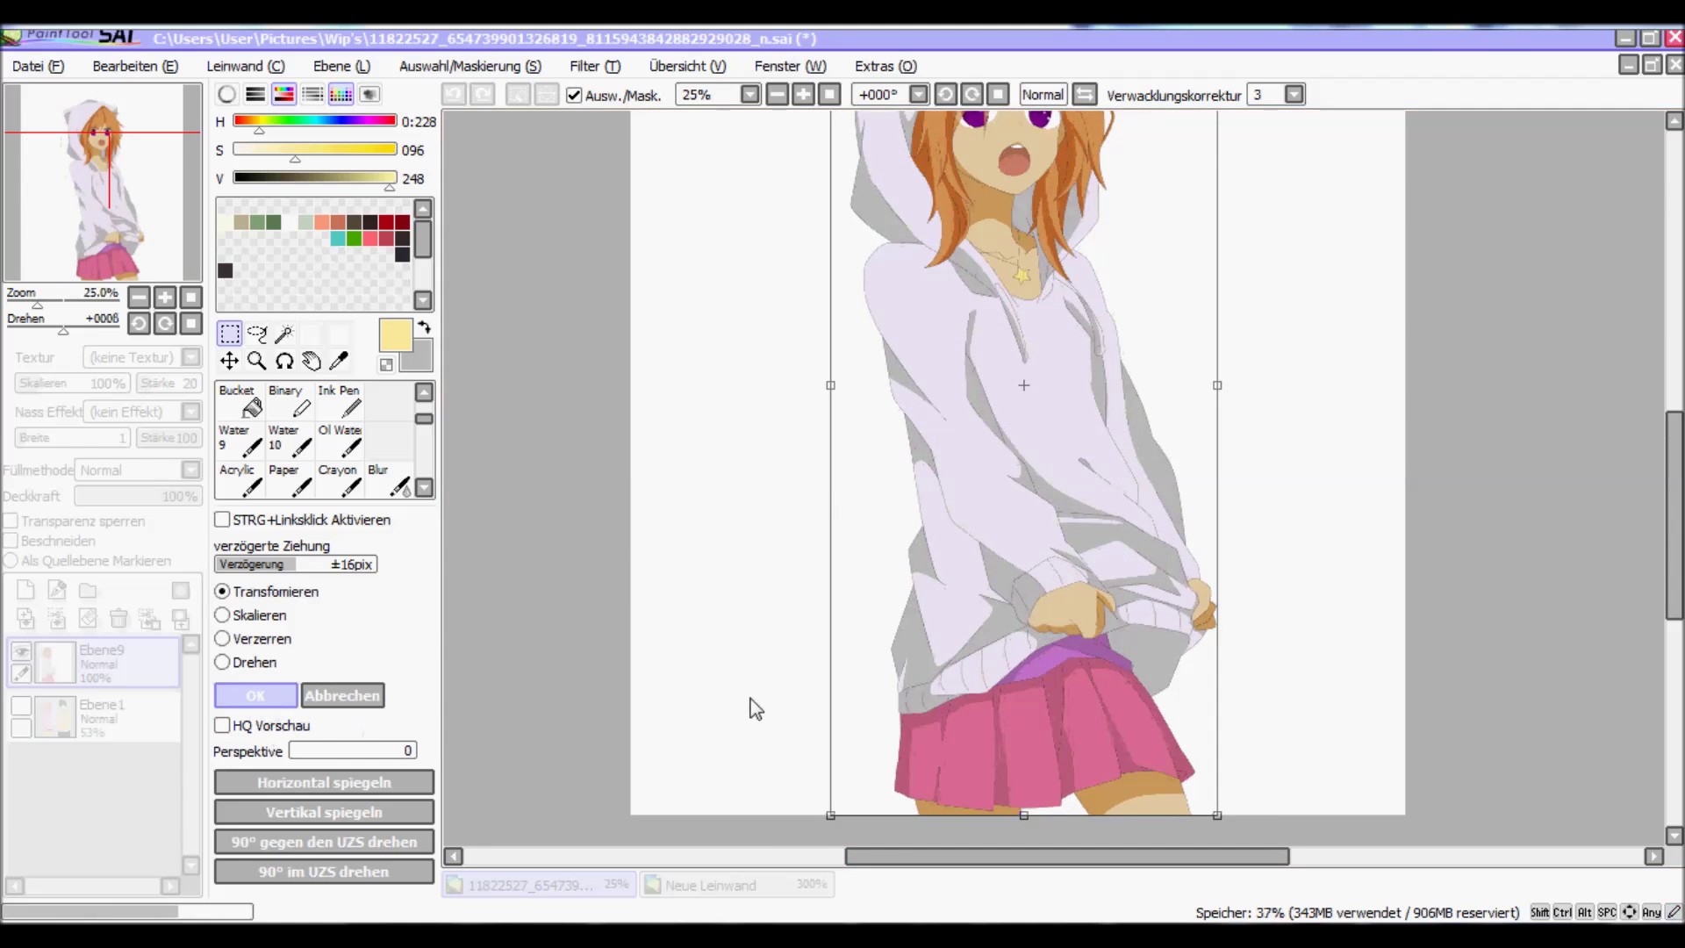
# Step: Fill a new layer beneath the girl with light pink as the background
pyautogui.scroll(3, 1572, 366)
pyautogui.scroll(-3, 1404, 351)
pyautogui.scroll(-5, 1284, 271)
pyautogui.scroll(-2, 1284, 271)
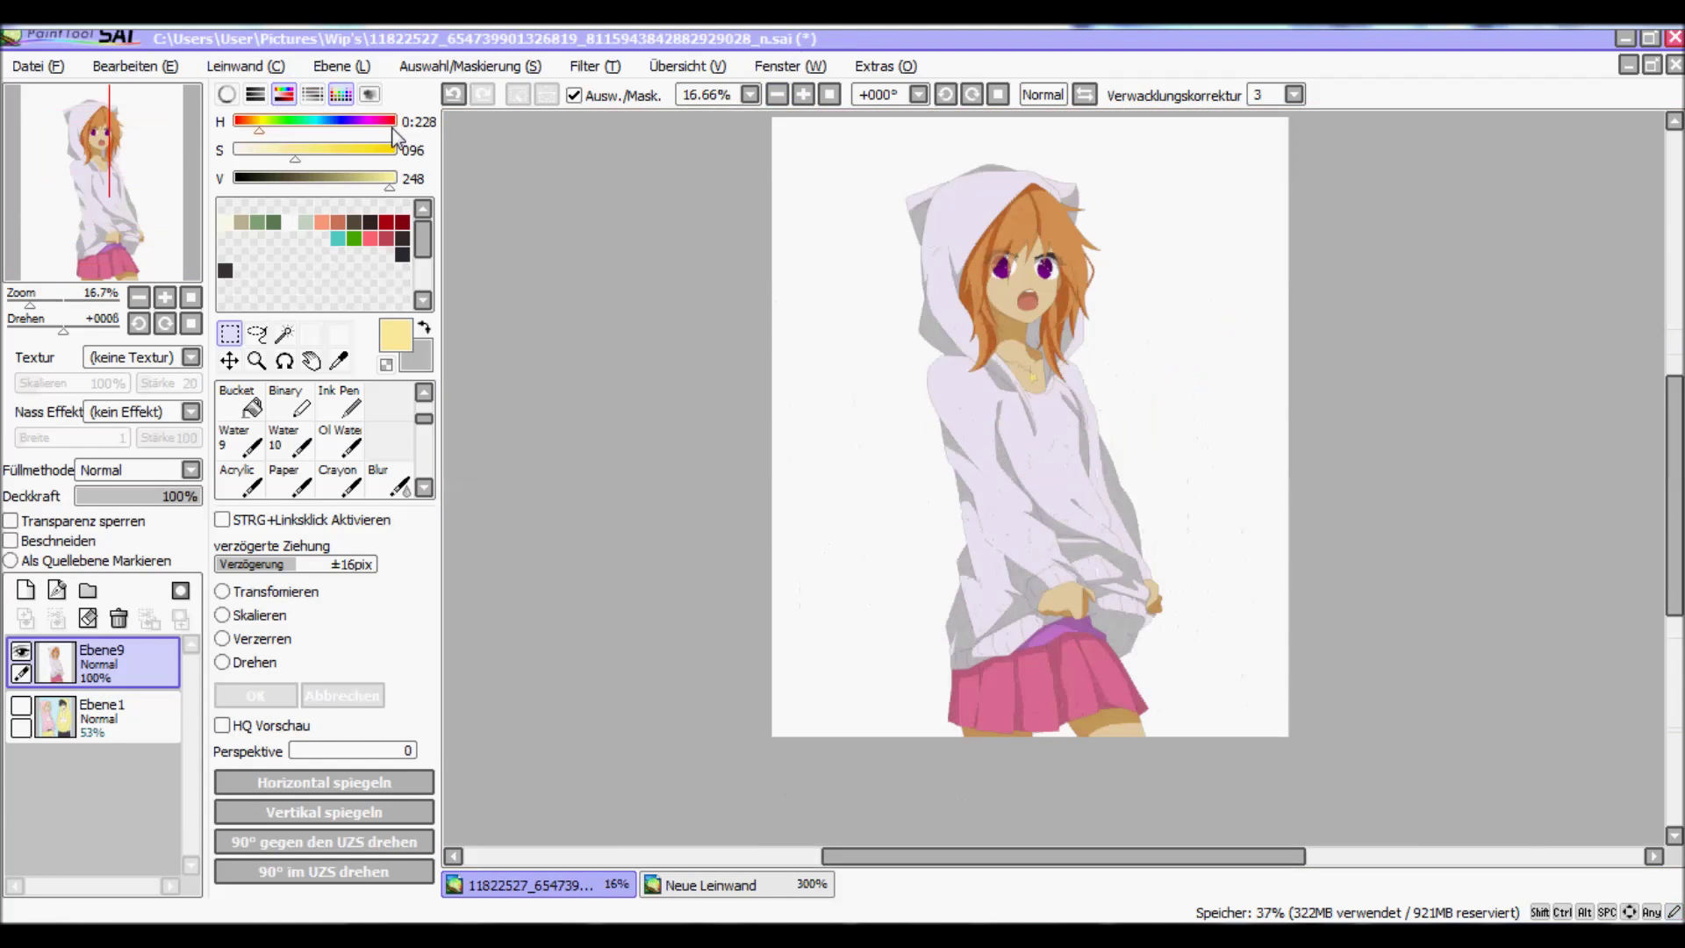
pyautogui.moveTo(272, 165); pyautogui.dragTo(268, 164)
pyautogui.click(25, 590)
pyautogui.click(252, 404)
pyautogui.click(836, 466)
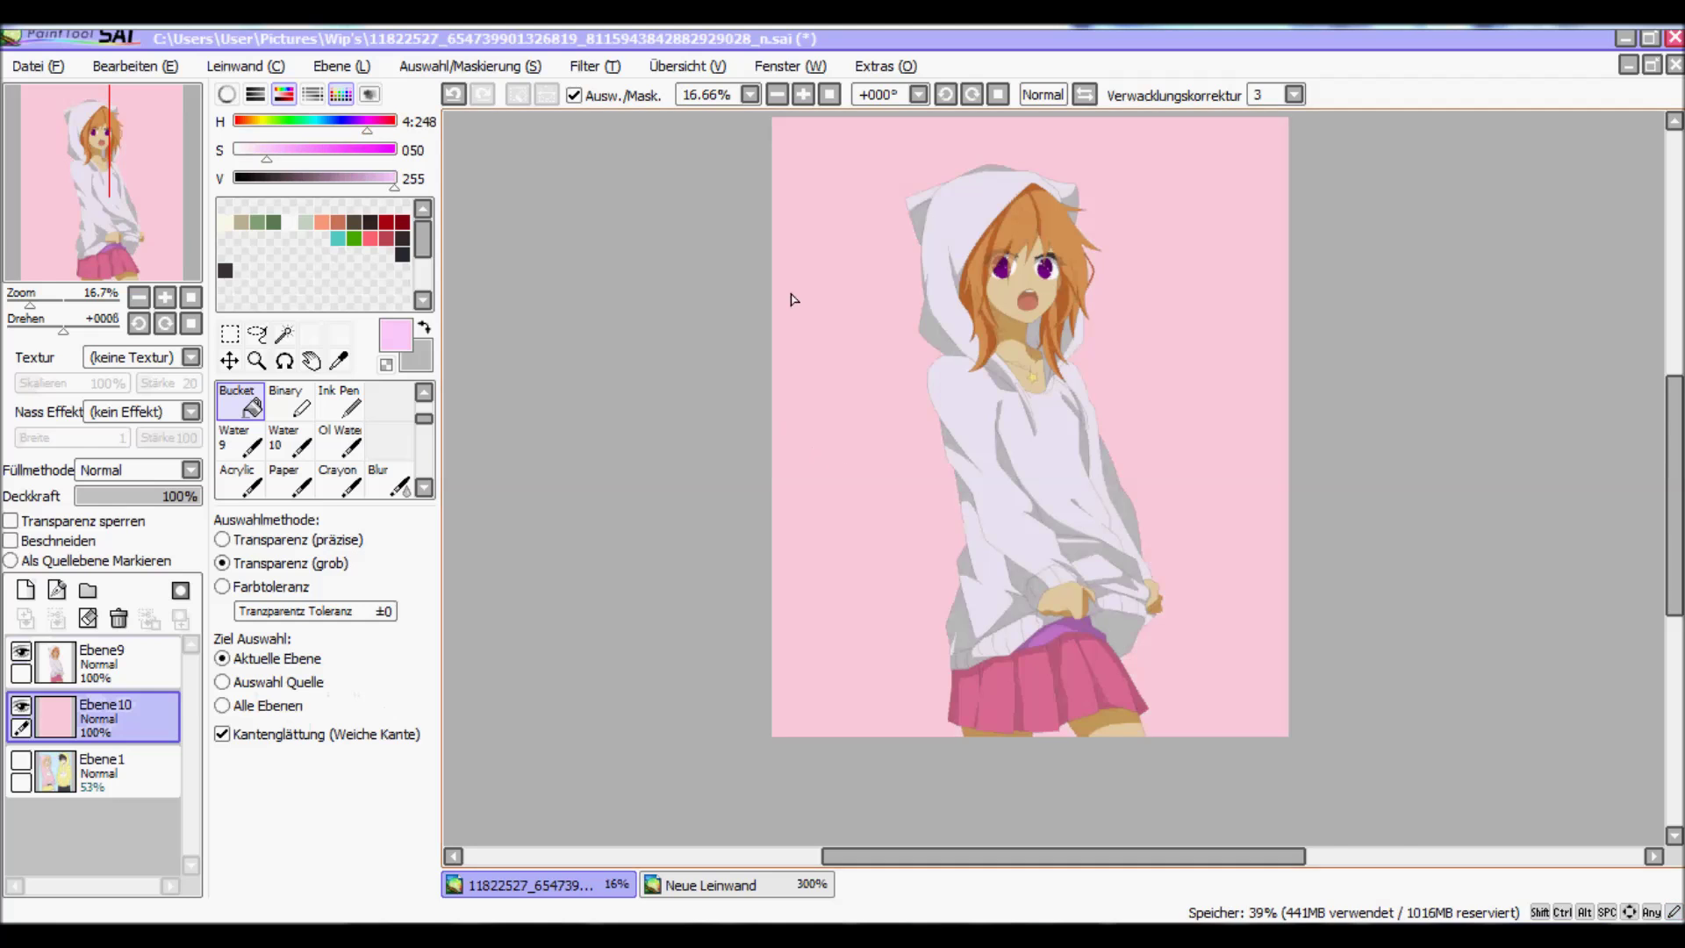